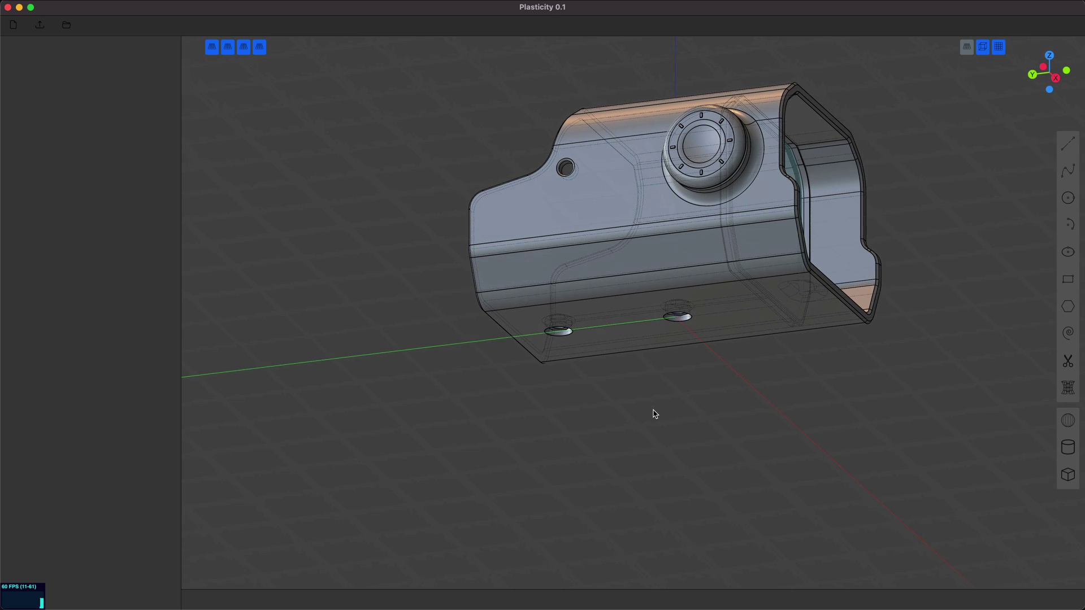
Extrude the housing's bottom face downward to add a base block under the finished body
key(3)
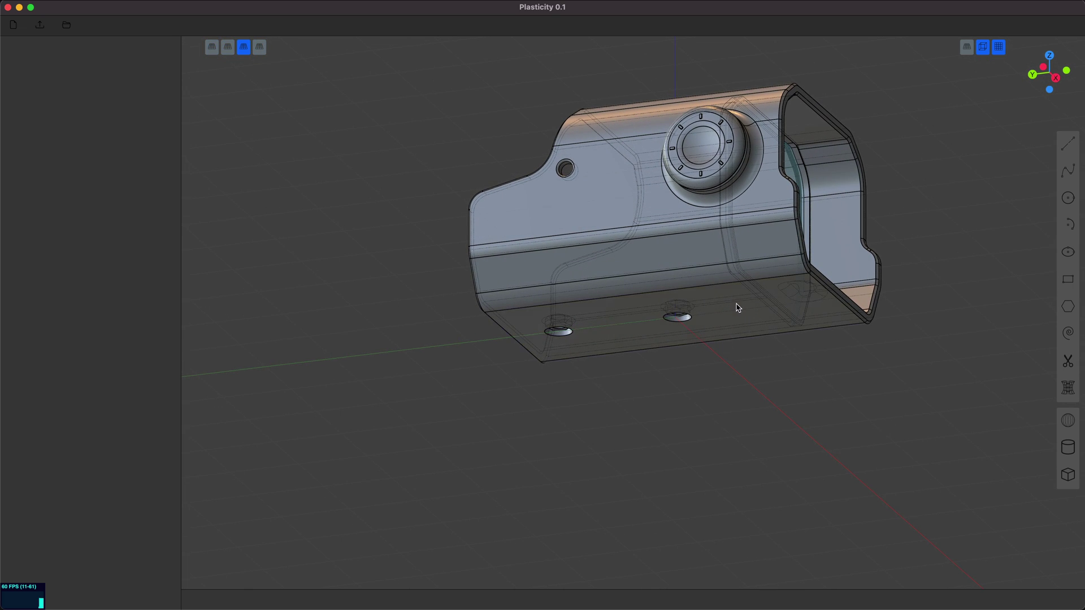
click(737, 308)
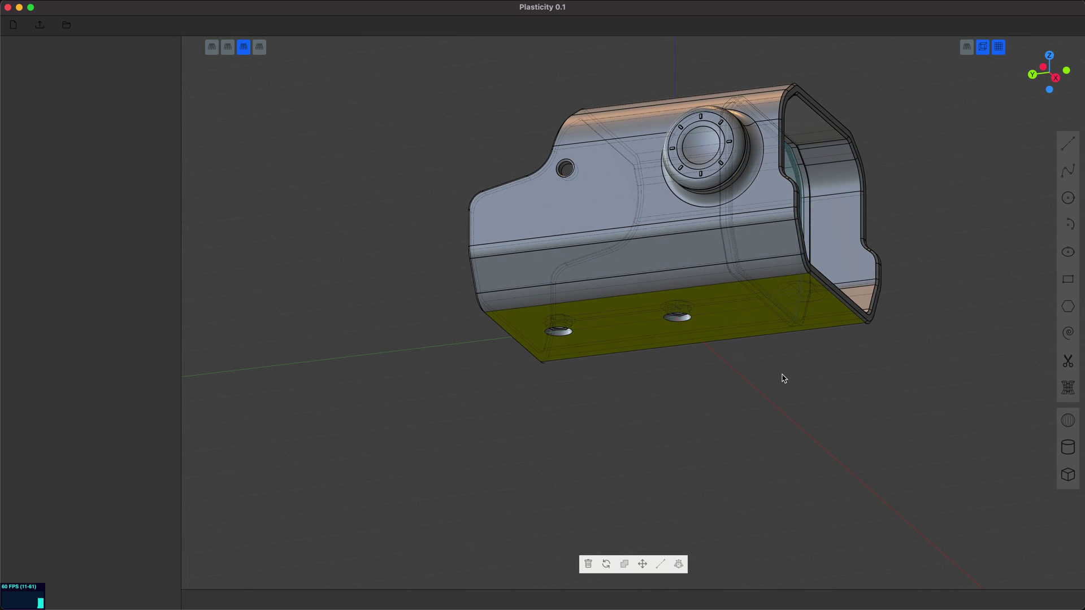
key(e)
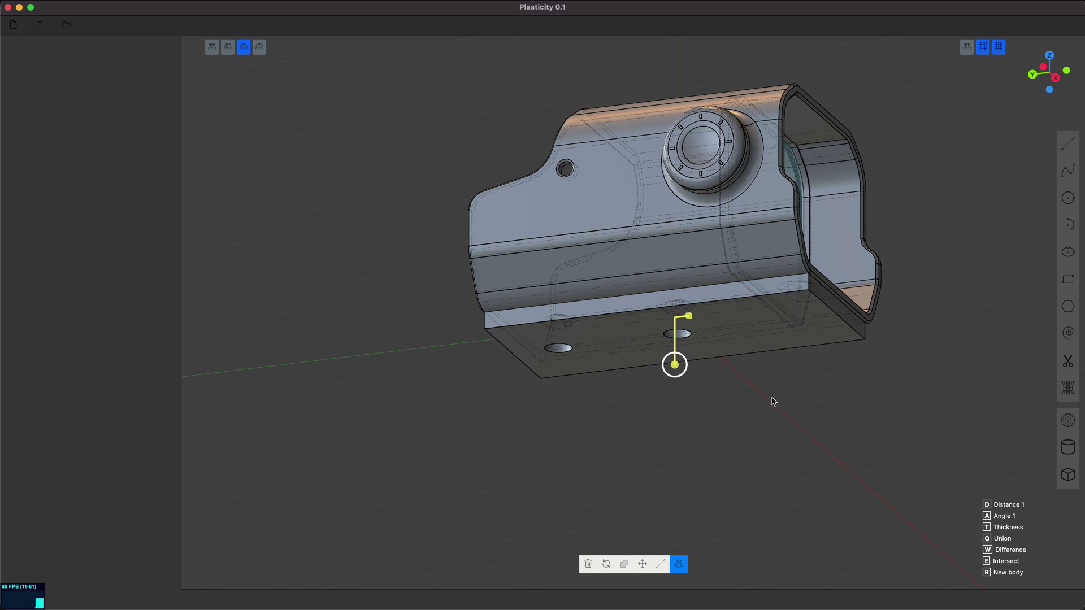
click(773, 402)
middle_drag(748, 405, 837, 460)
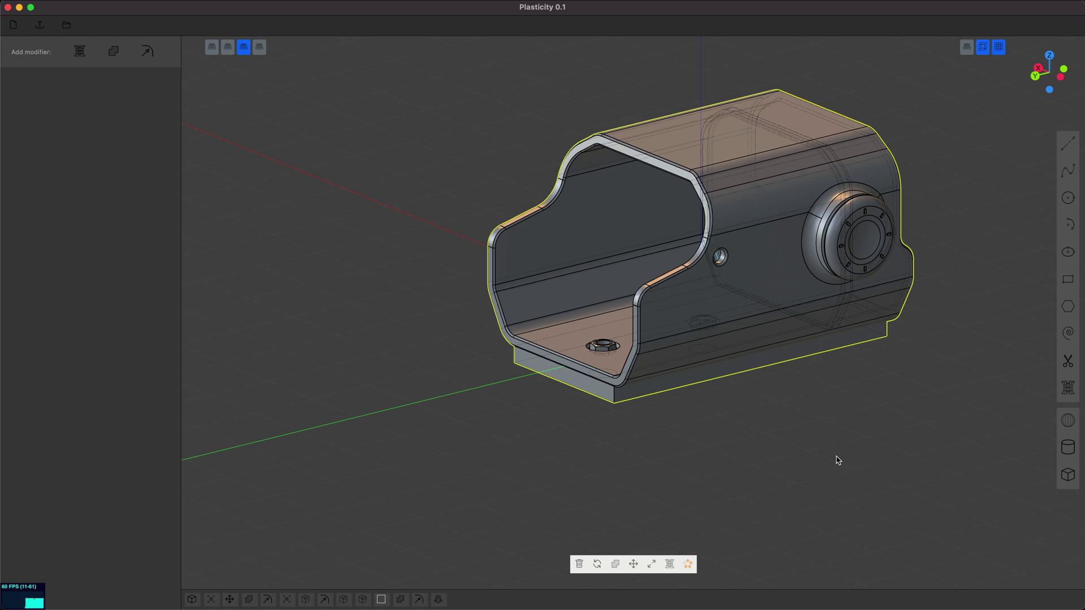
mouse_move(838, 460)
middle_down()
mouse_move(818, 484)
mouse_move(813, 472)
mouse_move(780, 497)
mouse_move(806, 468)
mouse_move(794, 475)
mouse_move(867, 468)
mouse_move(828, 472)
middle_up()
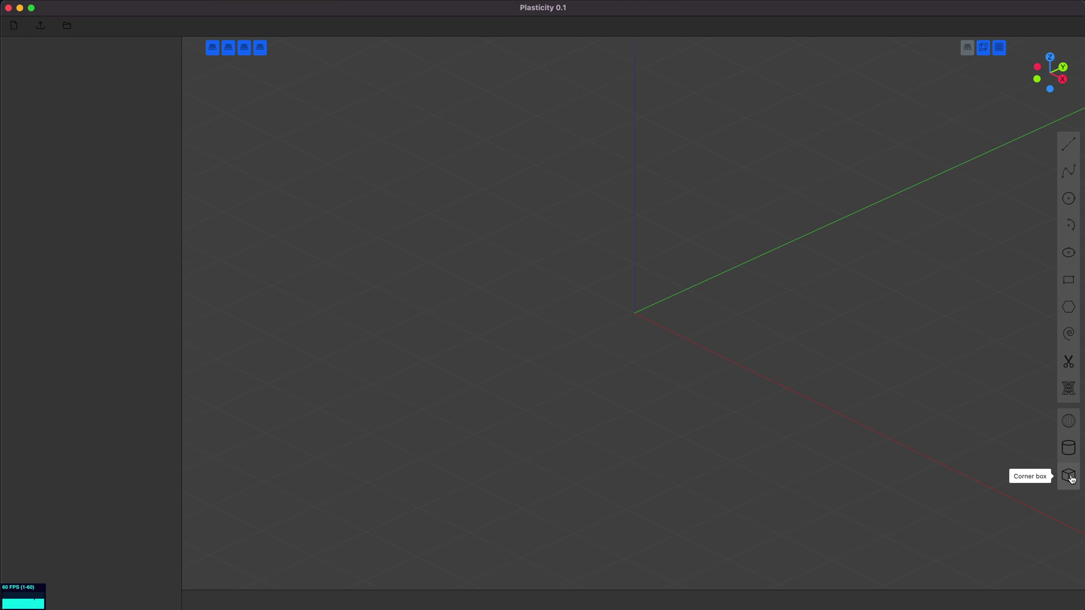
Create a rectangular box centred on the origin and raised upward from the ground plane
click(1069, 476)
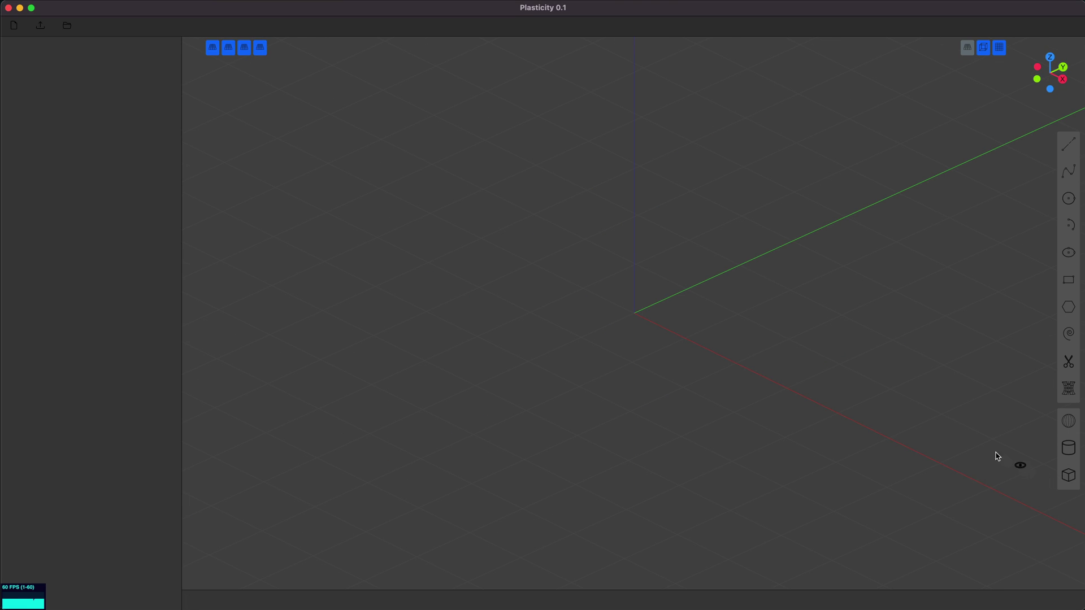
click(635, 316)
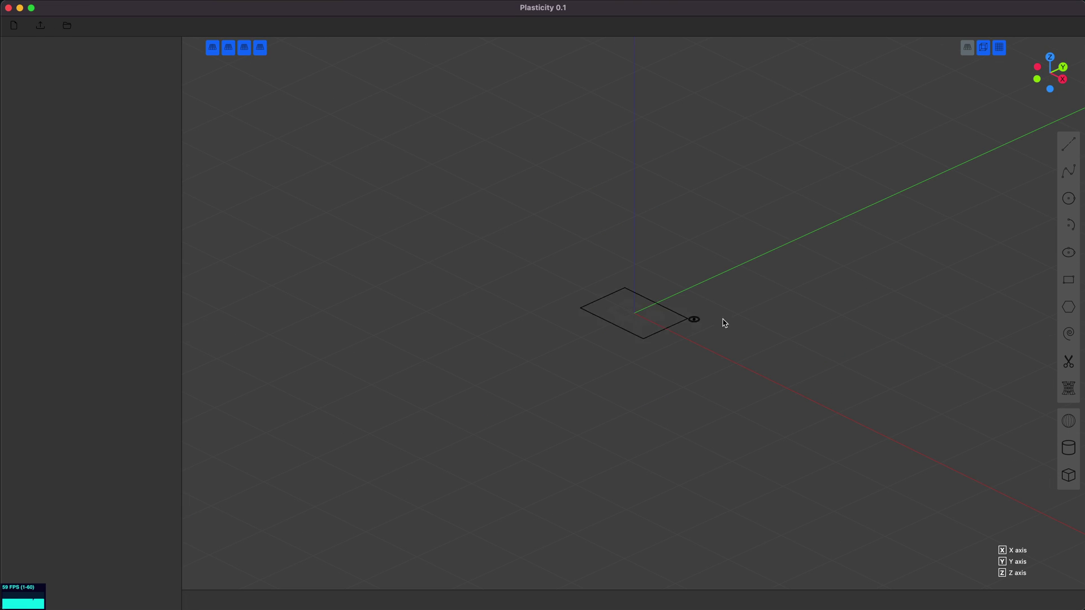
click(859, 304)
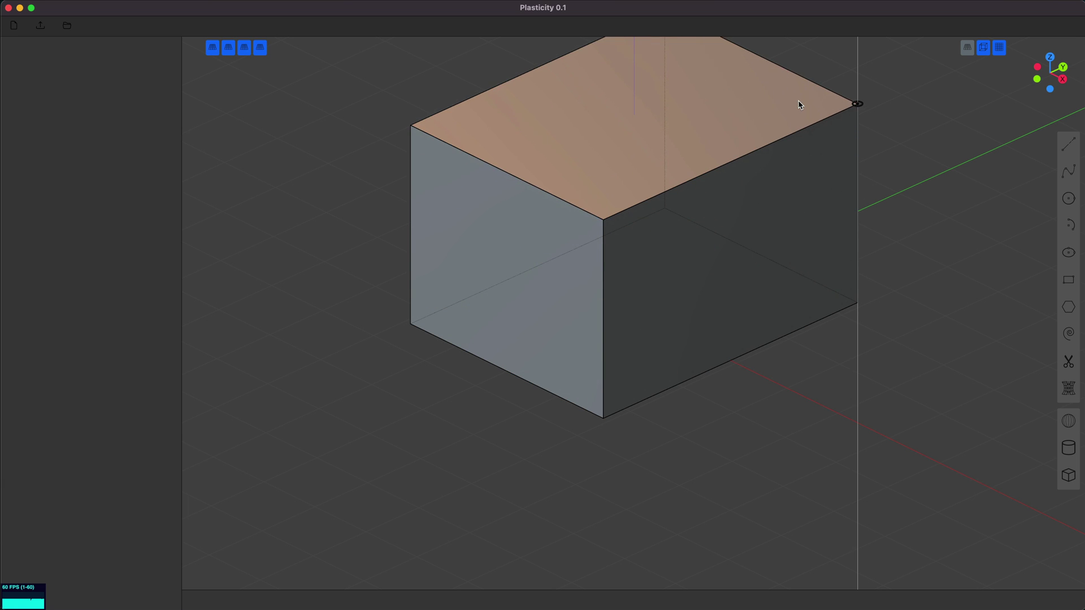
click(799, 104)
shift+middle_drag(917, 198, 954, 288)
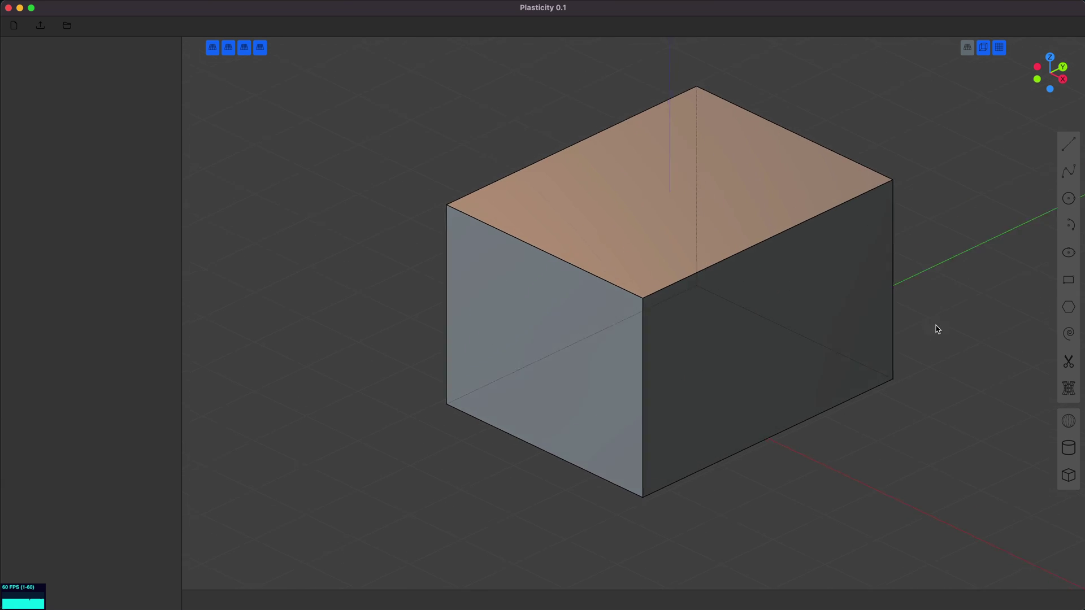
middle_drag(936, 329, 961, 322)
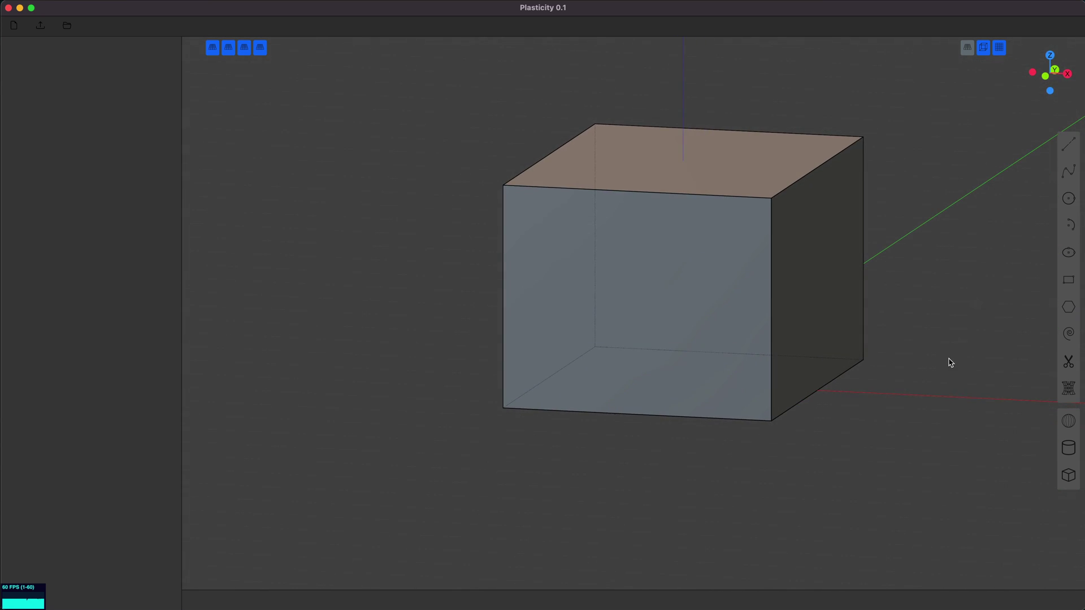
Draw a half-profile polyline on the box's front face, from the bottom edge's midpoint around one side with slanted corners to the upper centreline
click(1068, 145)
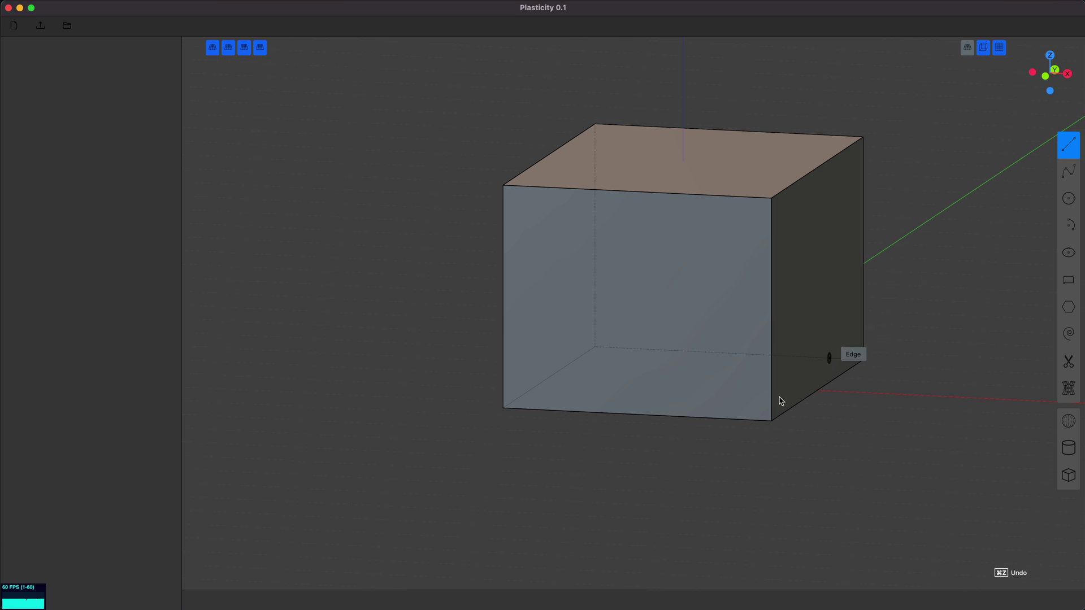
click(635, 414)
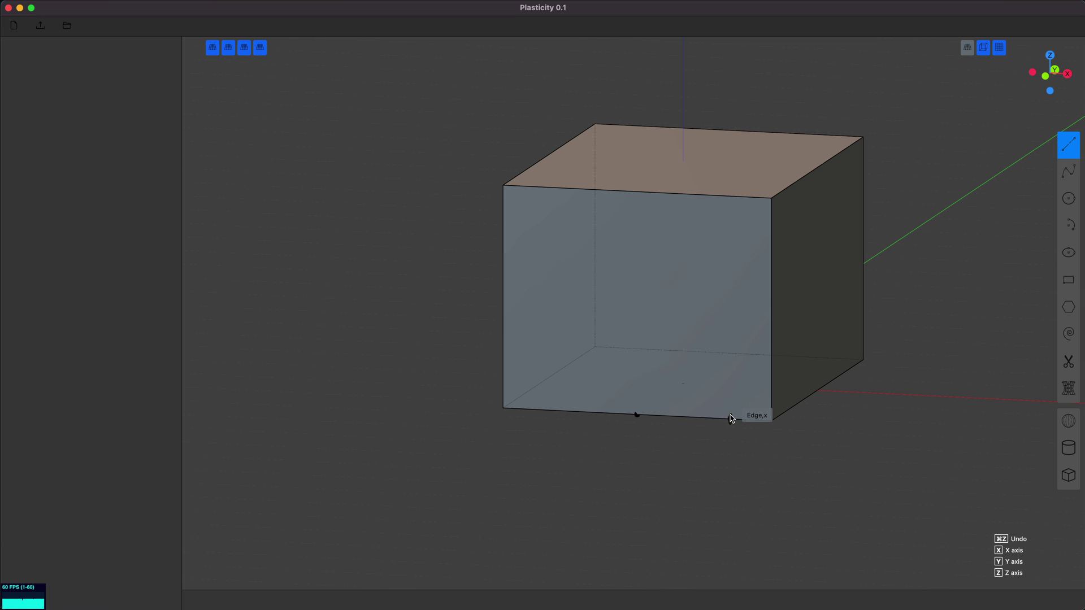
click(730, 418)
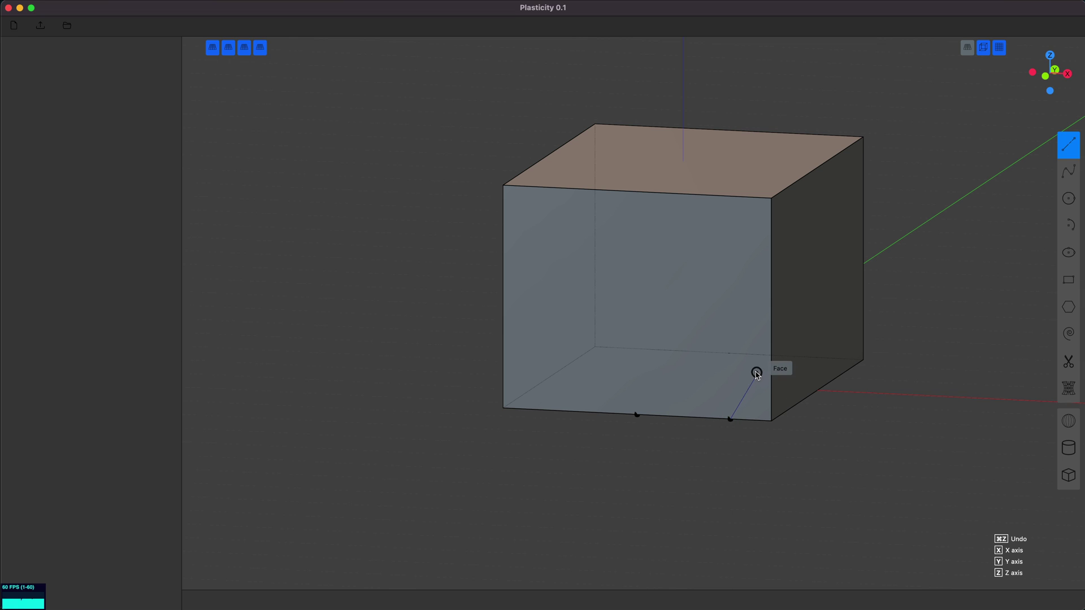
click(757, 371)
key(z)
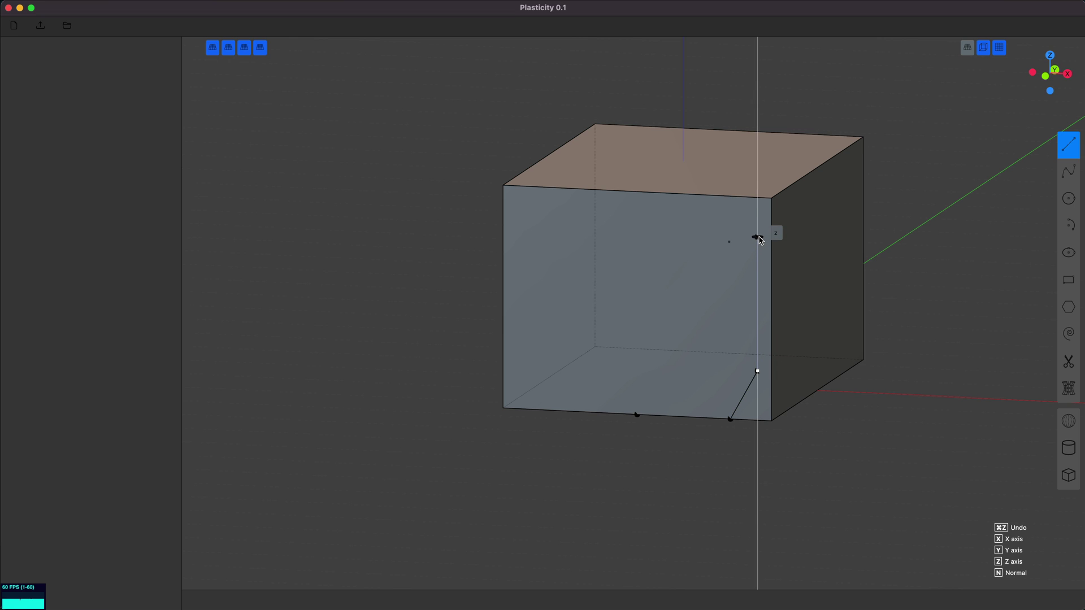
click(757, 246)
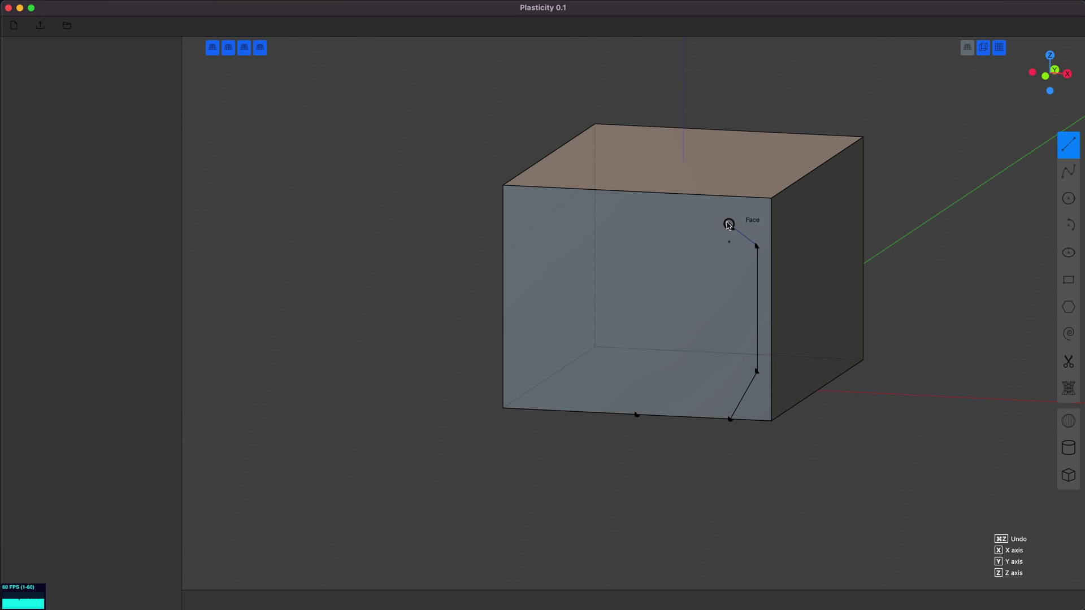
key(x)
click(680, 220)
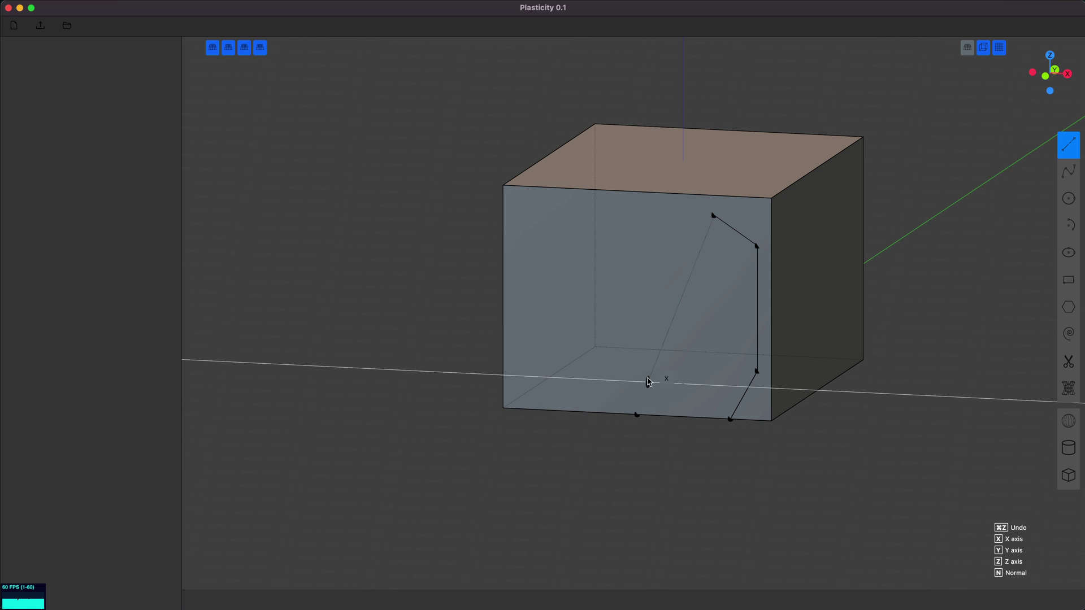
key(z)
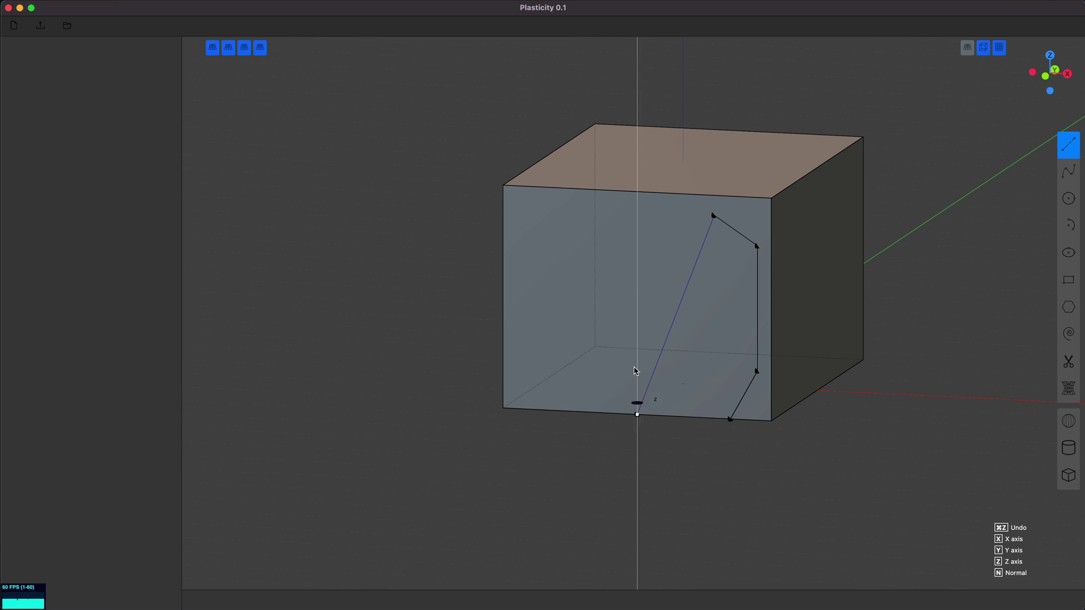
click(635, 213)
key(Return)
Fillet all corners of the half profile and enlarge the radius at the top of its vertical segment
middle_drag(675, 374, 688, 389)
key(d)
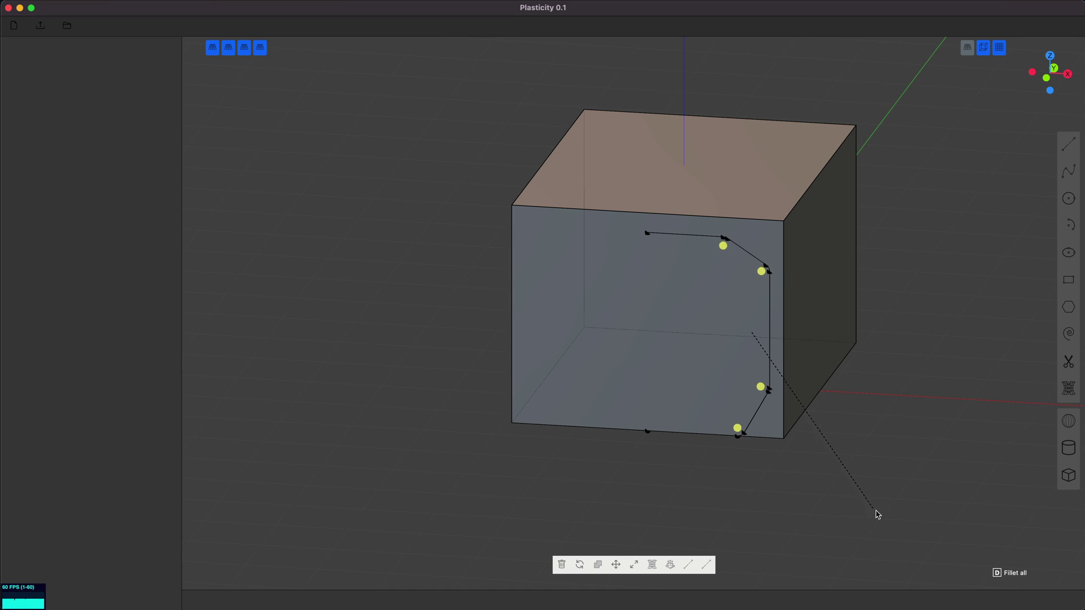
click(1010, 537)
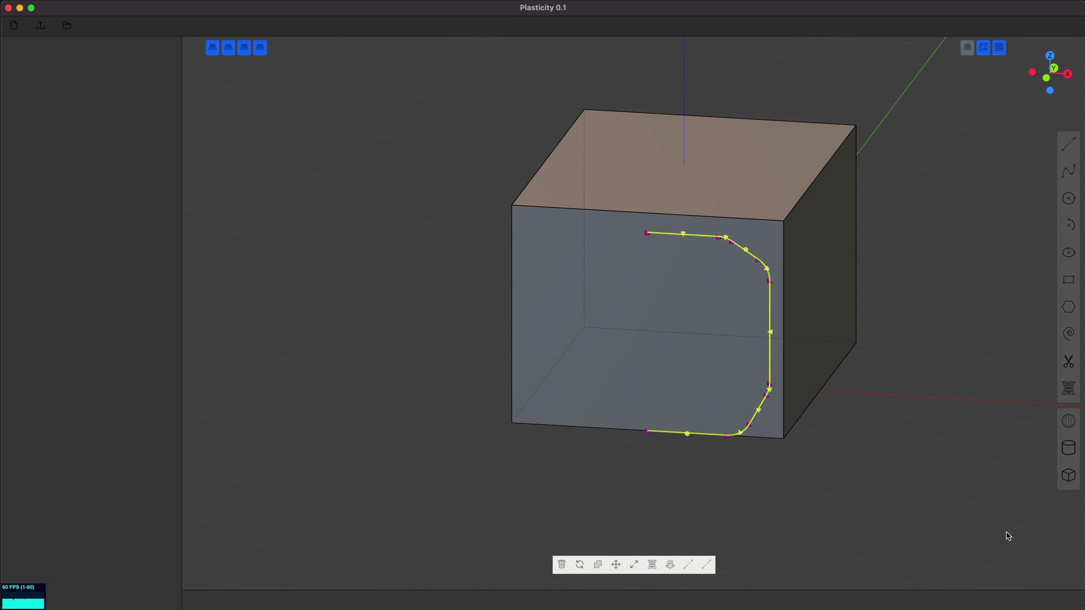
drag(764, 267, 753, 272)
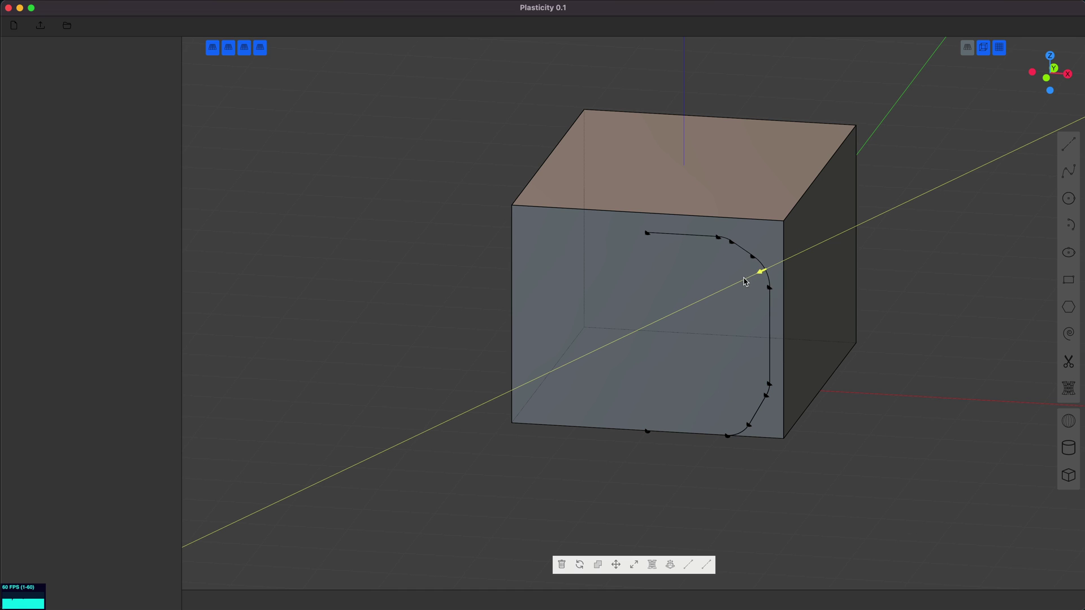
key(Escape)
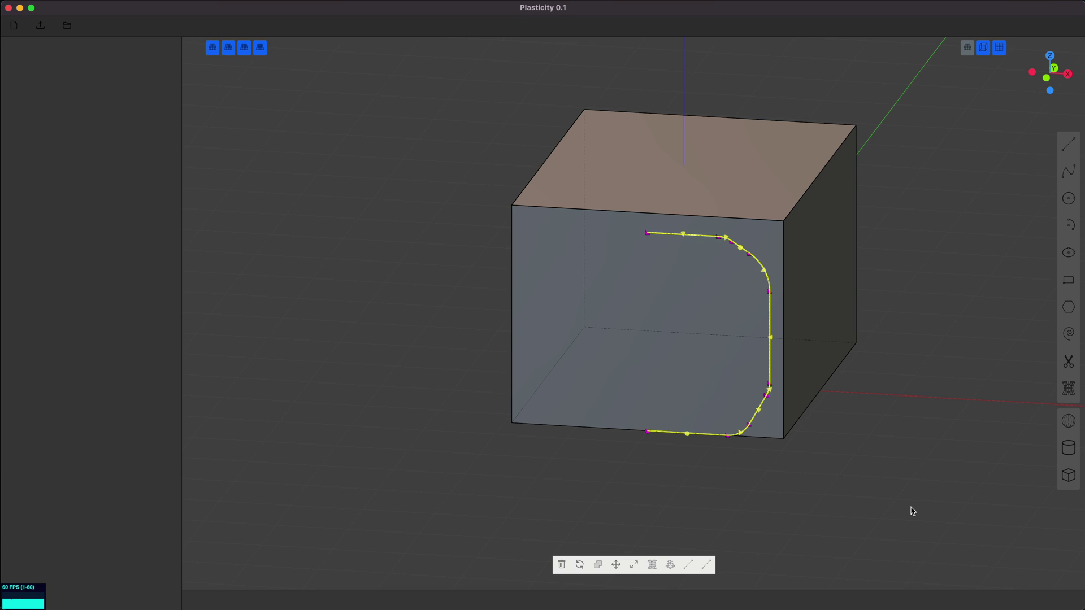
Mirror the half profile across the X axis with clipping enabled to close the outline on the front face
click(652, 564)
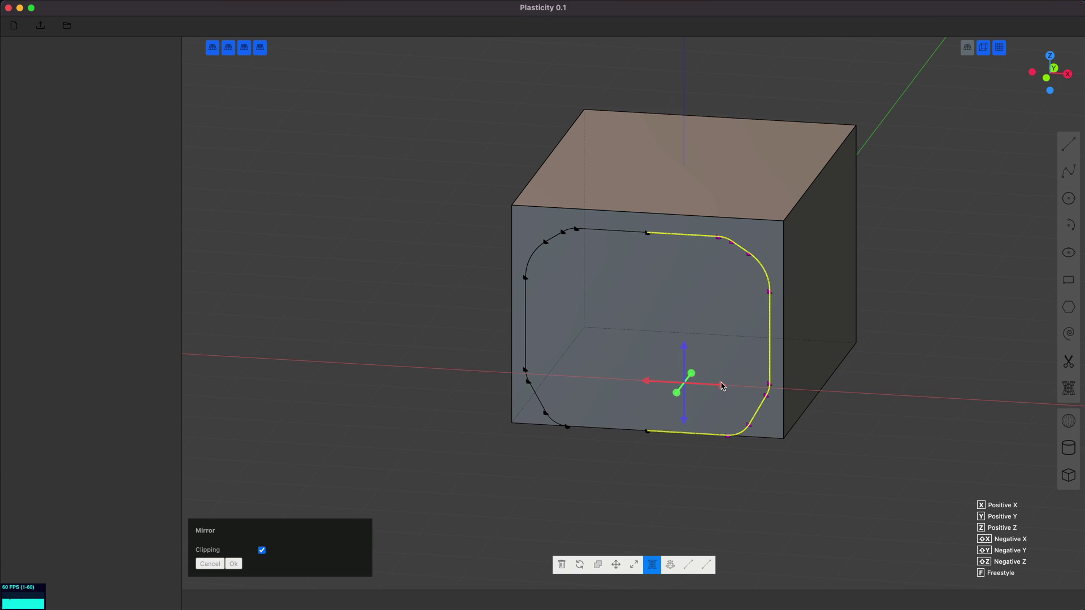
click(870, 459)
middle_drag(840, 484, 774, 496)
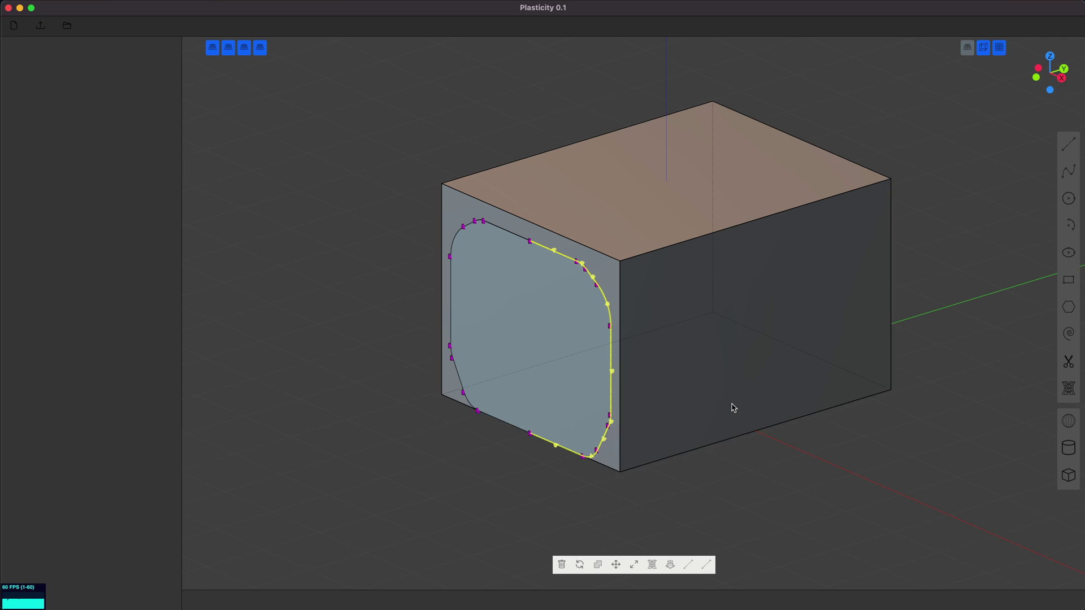
key(f)
key(Escape)
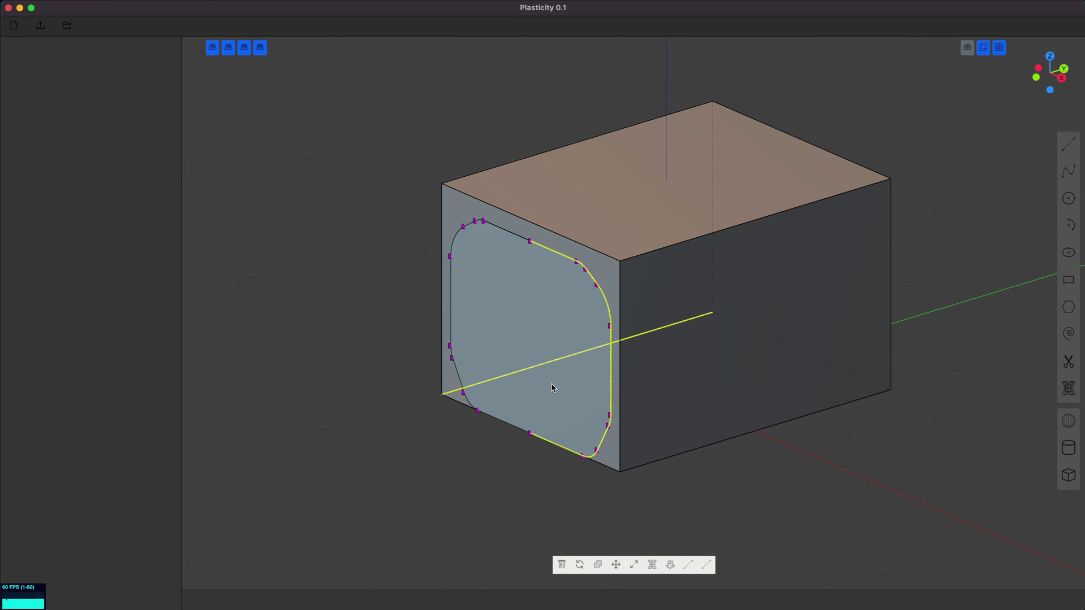
click(554, 389)
key(d)
key(Escape)
key(Escape)
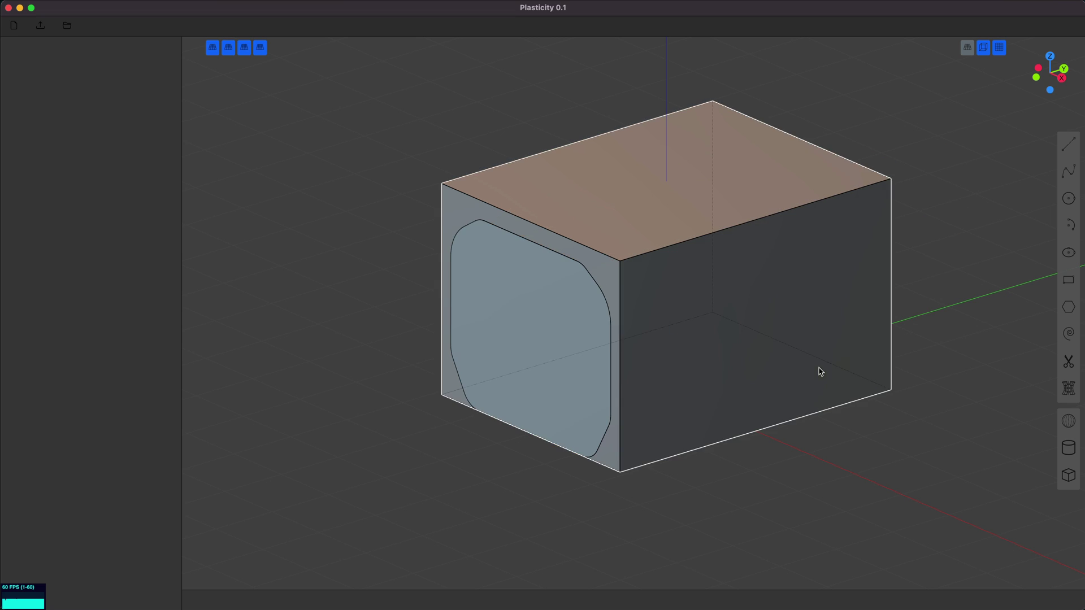
Extrude the closed front profile through the full length of the box, keeping only their intersection
click(784, 371)
click(568, 385)
key(e)
key(d)
drag(908, 273, 958, 260)
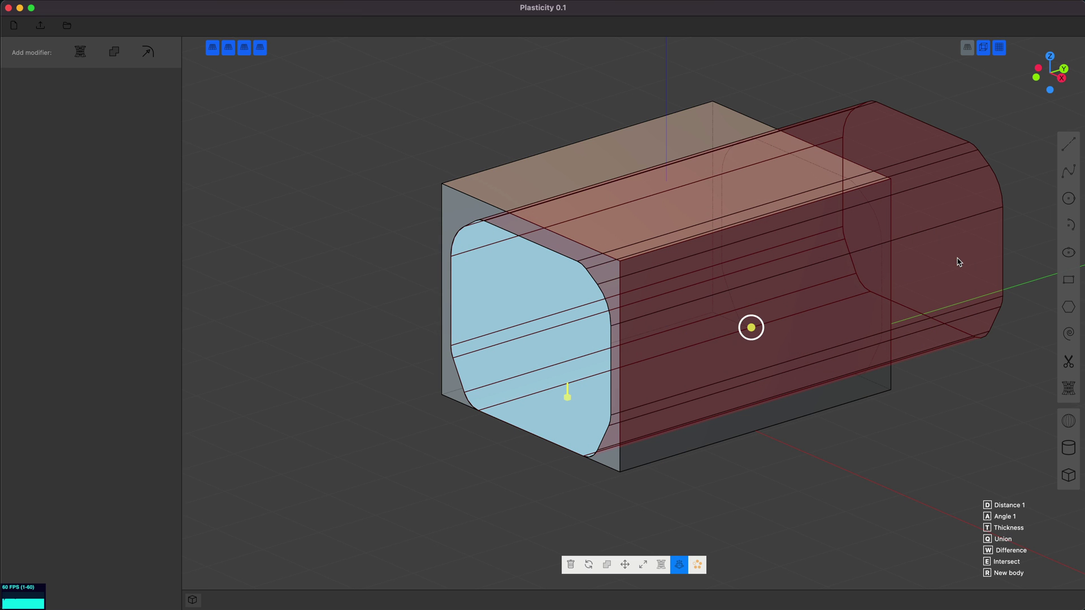
key(q)
click(954, 266)
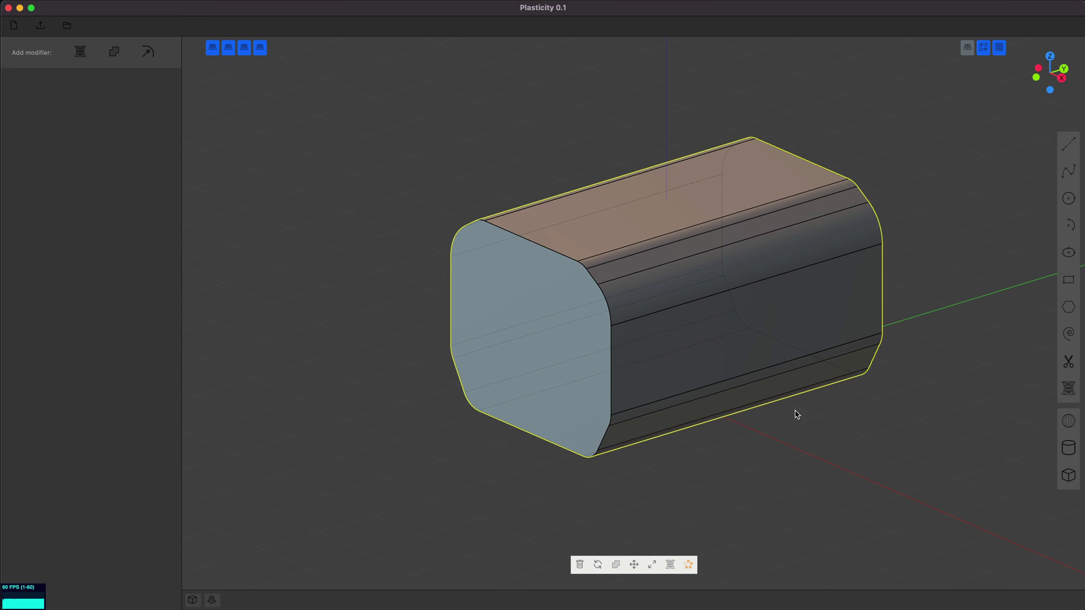
Draw a two-segment line across the body's upper rear corner in the right side view and fillet its bend
middle_drag(796, 411, 720, 417)
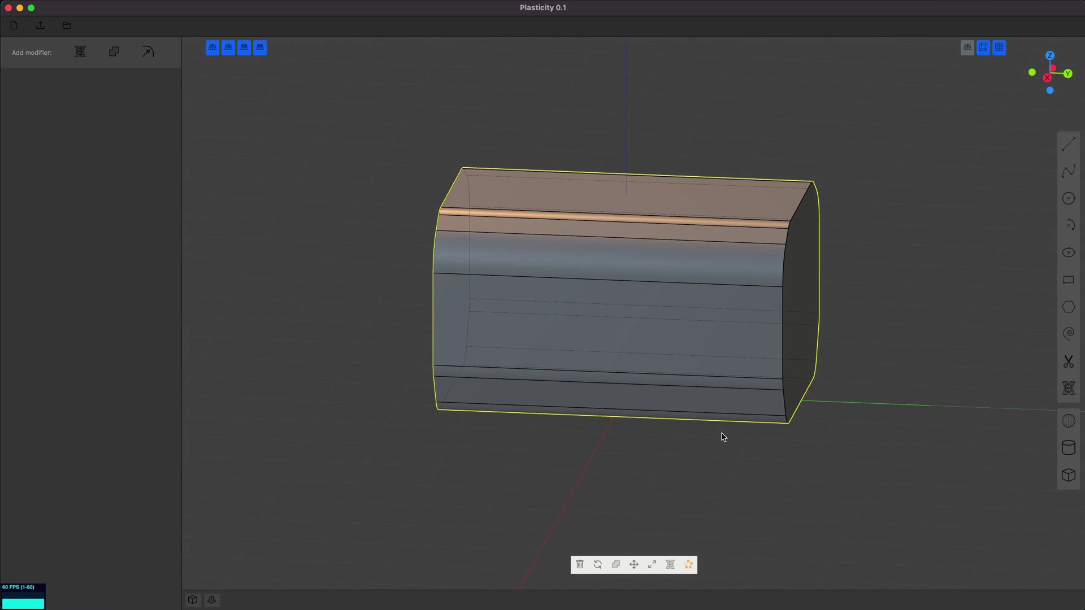
key(KP_3)
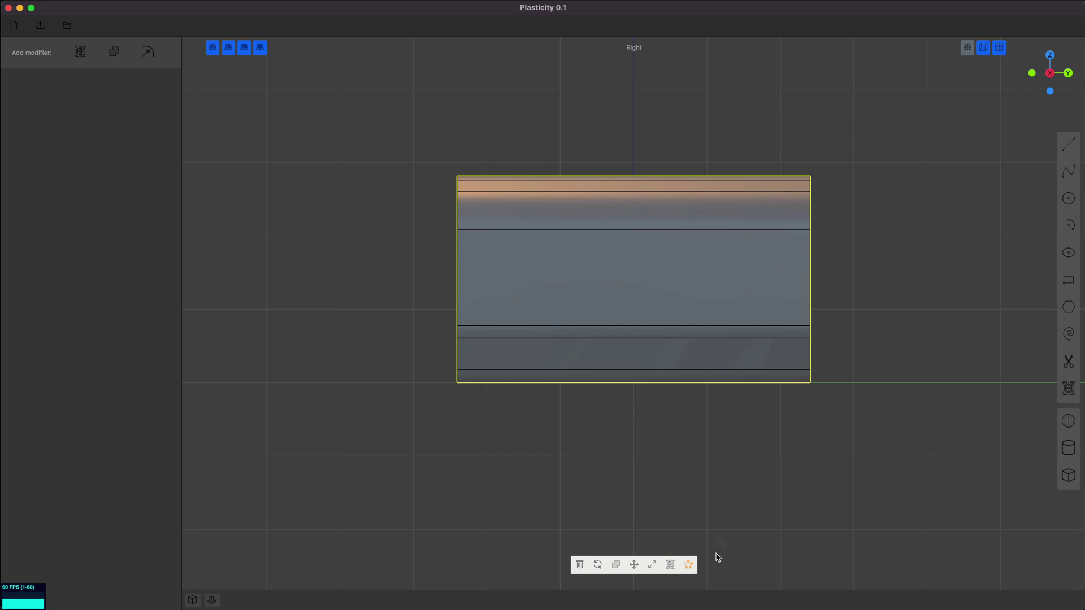
click(1069, 147)
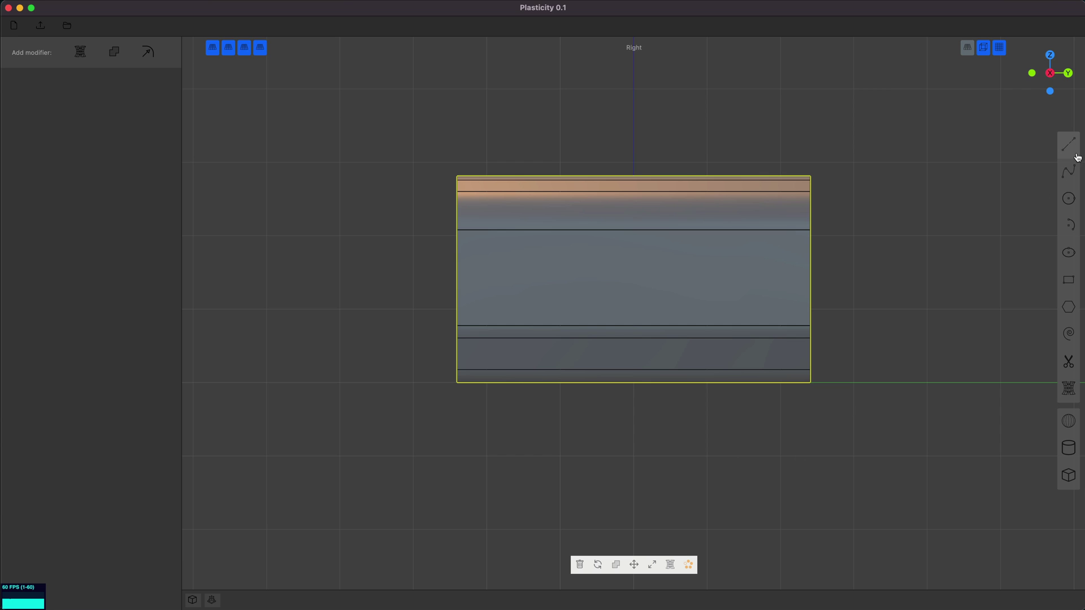
click(852, 281)
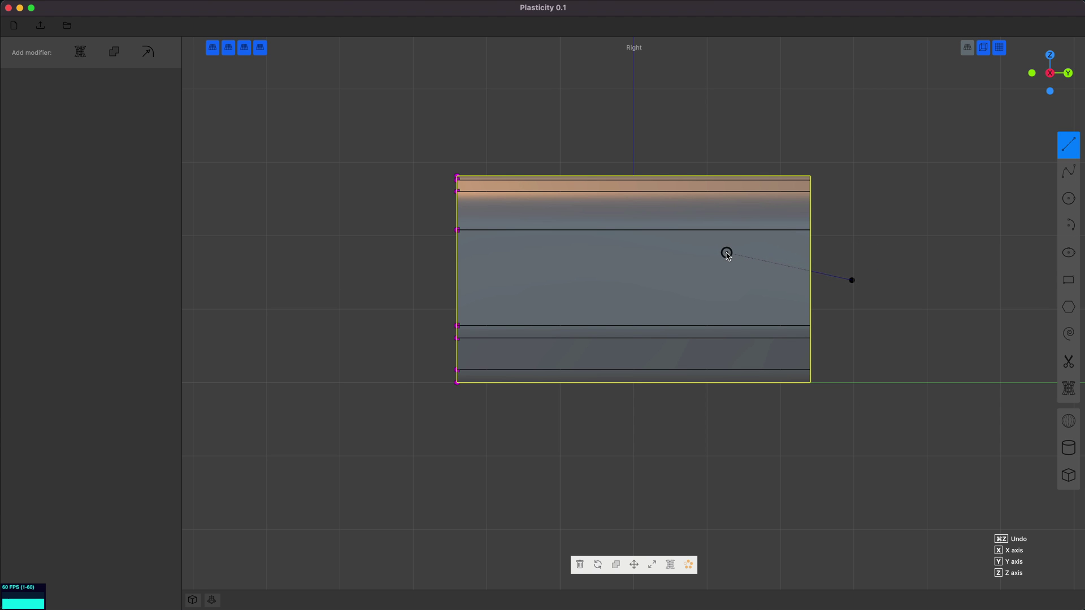
click(726, 254)
click(683, 108)
key(Return)
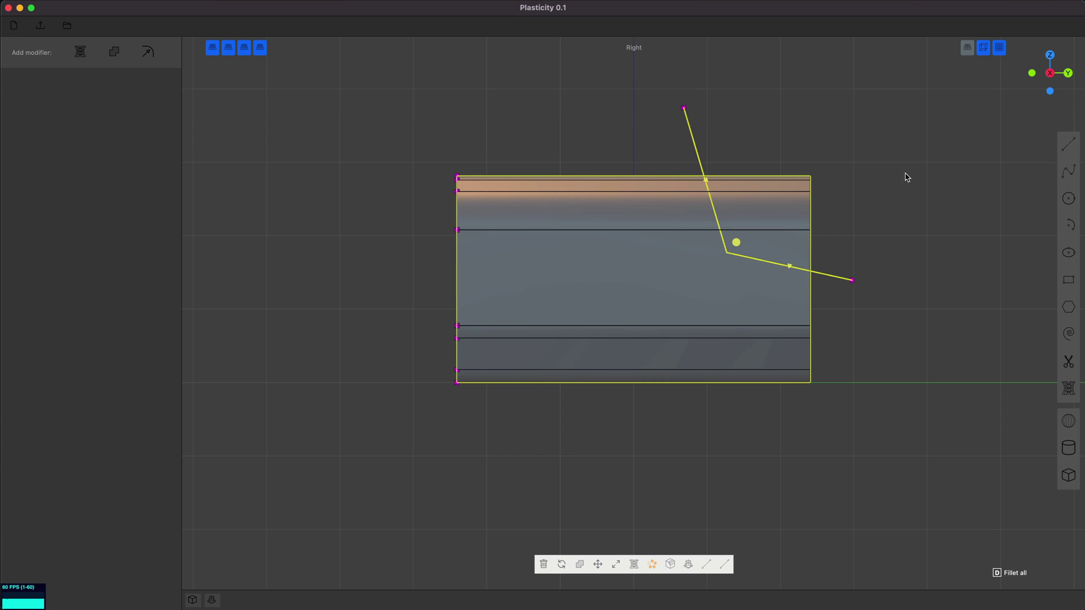
key(d)
click(993, 413)
Cut the body with the filleted two-segment line
click(670, 563)
middle_drag(885, 346, 823, 363)
key(Return)
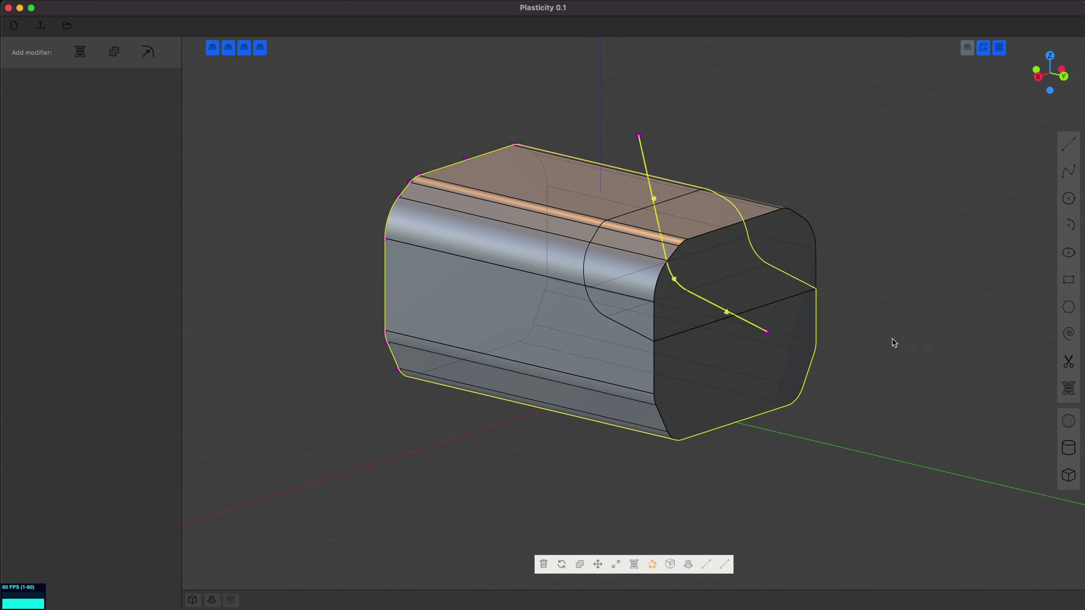
Delete the cut-off upper rear piece and the cutting curve
click(836, 239)
click(797, 245)
key(x)
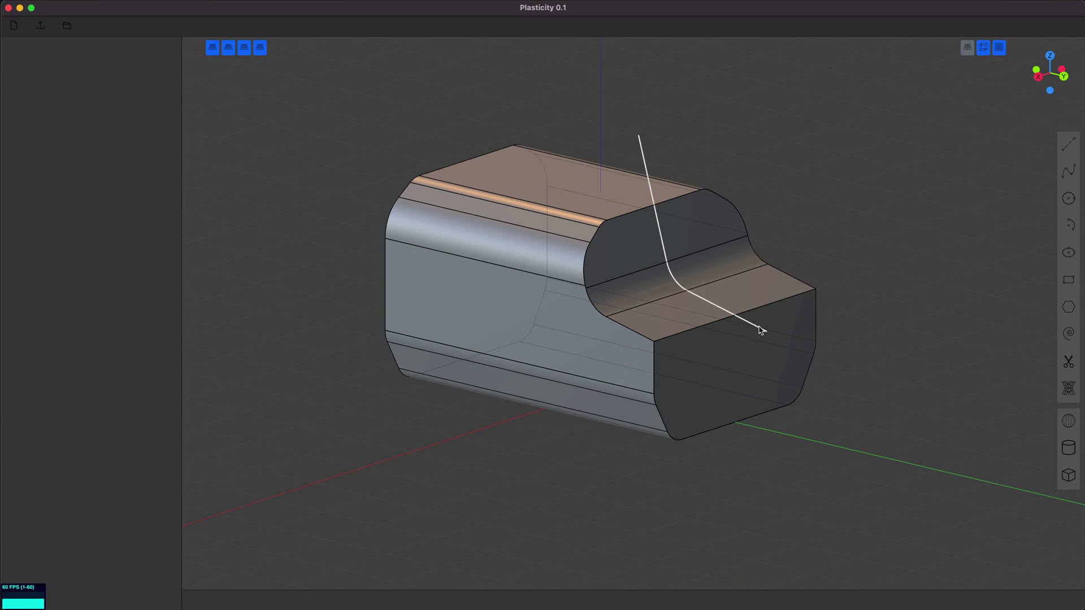
key(Delete)
middle_drag(767, 274, 863, 266)
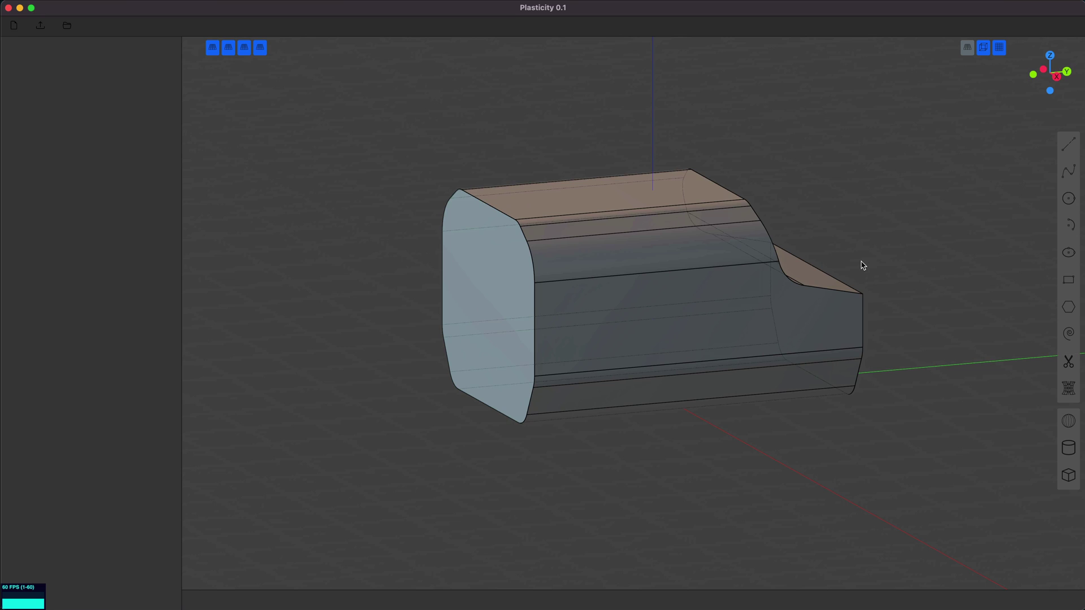
Draw a two-segment line across the body's upper front corner in the right side view and fillet its bend
key(KP_3)
click(1068, 145)
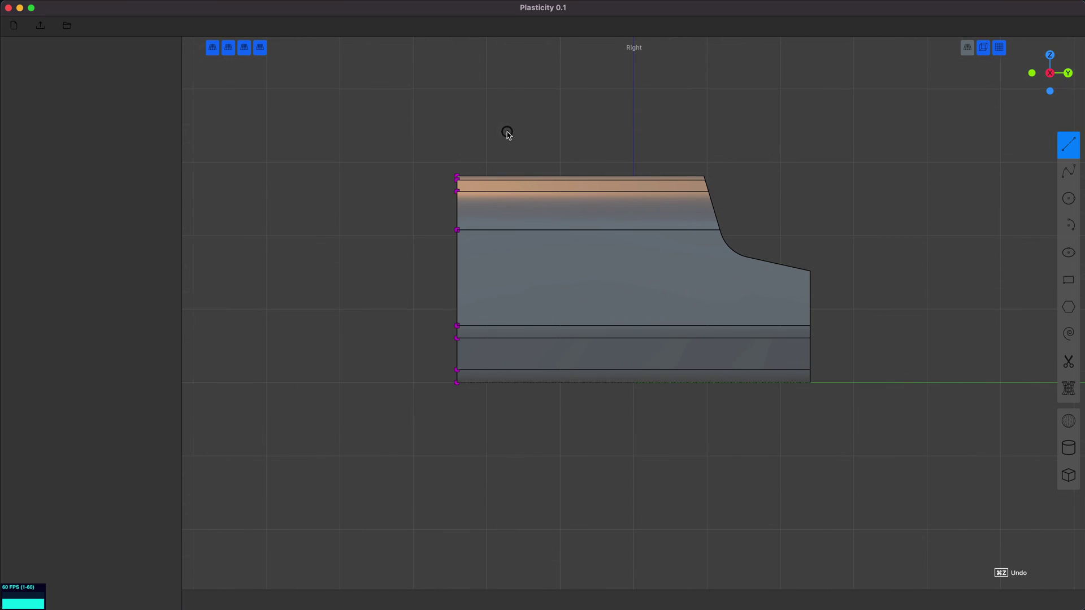
click(473, 140)
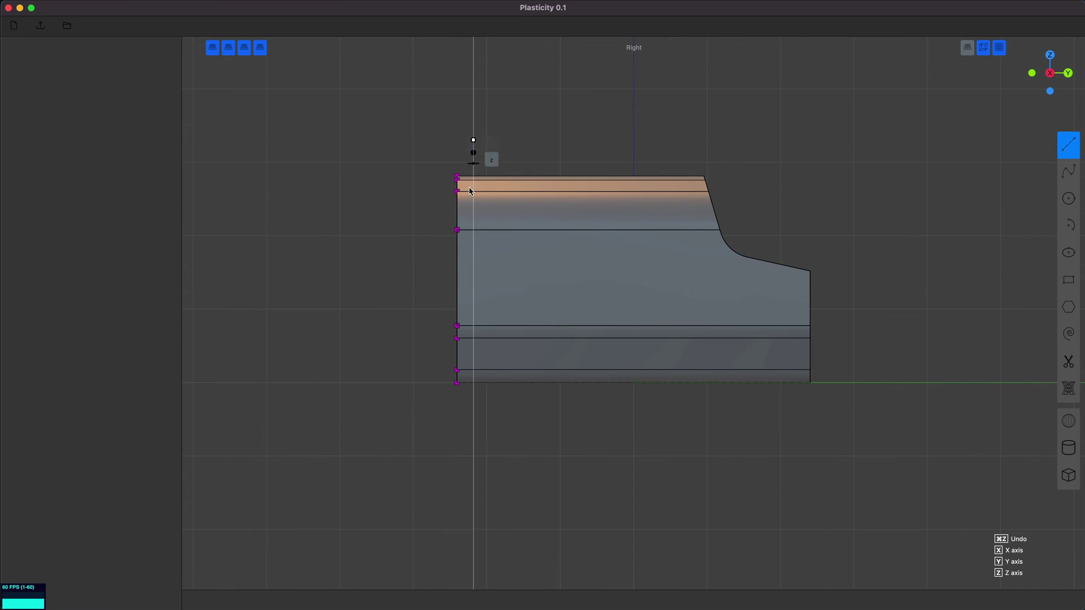
click(473, 288)
click(410, 333)
right_click(411, 333)
key(b)
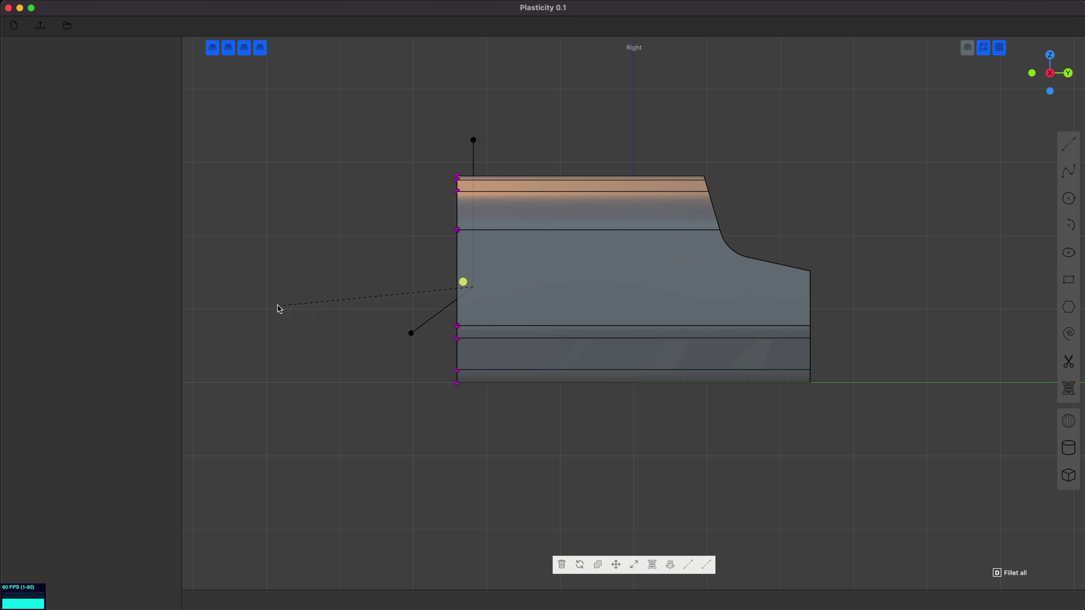
Cut the body with the filleted line at its upper front corner
click(555, 318)
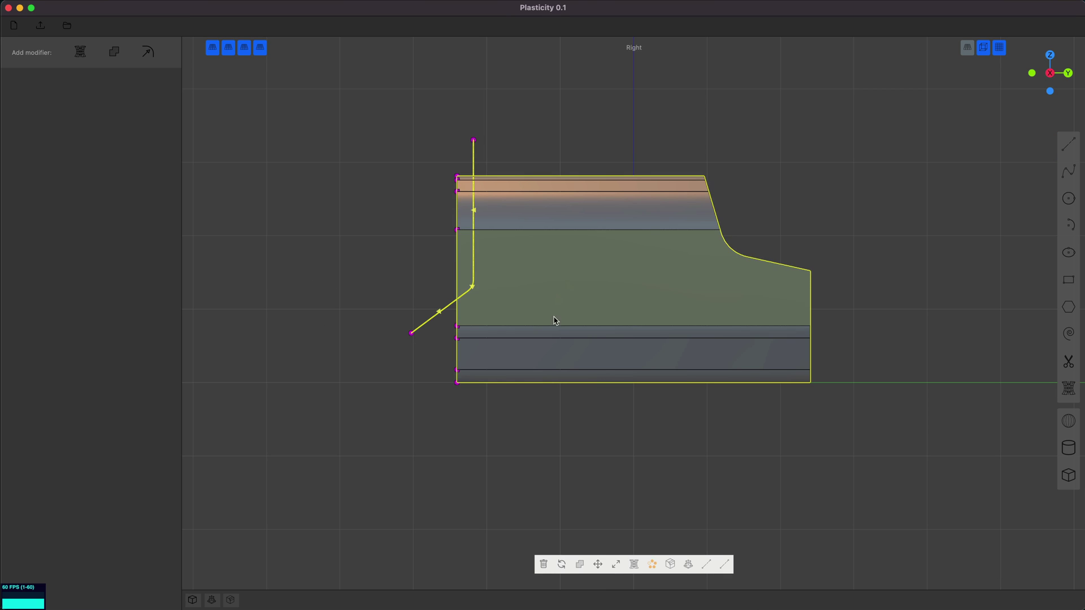
click(670, 563)
middle_drag(472, 455, 522, 468)
key(Return)
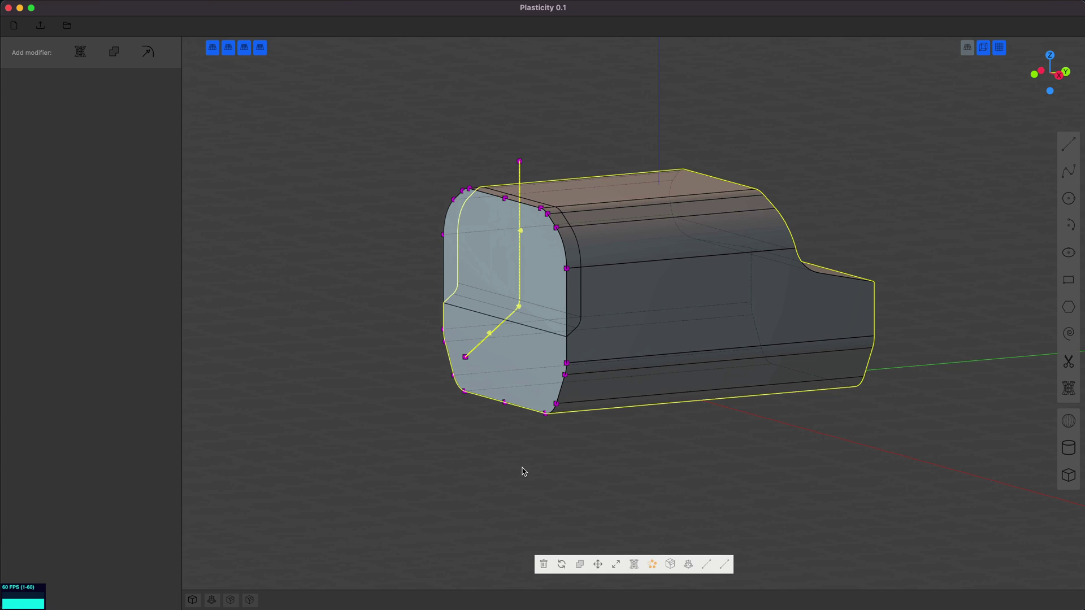
Delete the cut-off upper front piece and its cutting curve
click(538, 451)
click(511, 265)
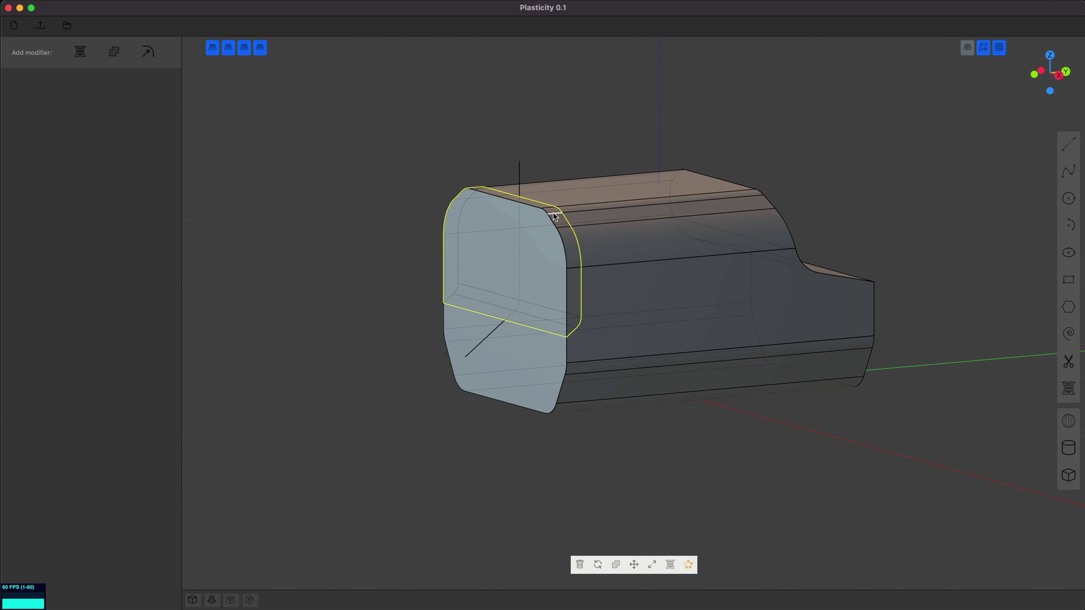
click(520, 175)
key(Delete)
middle_drag(364, 388, 346, 412)
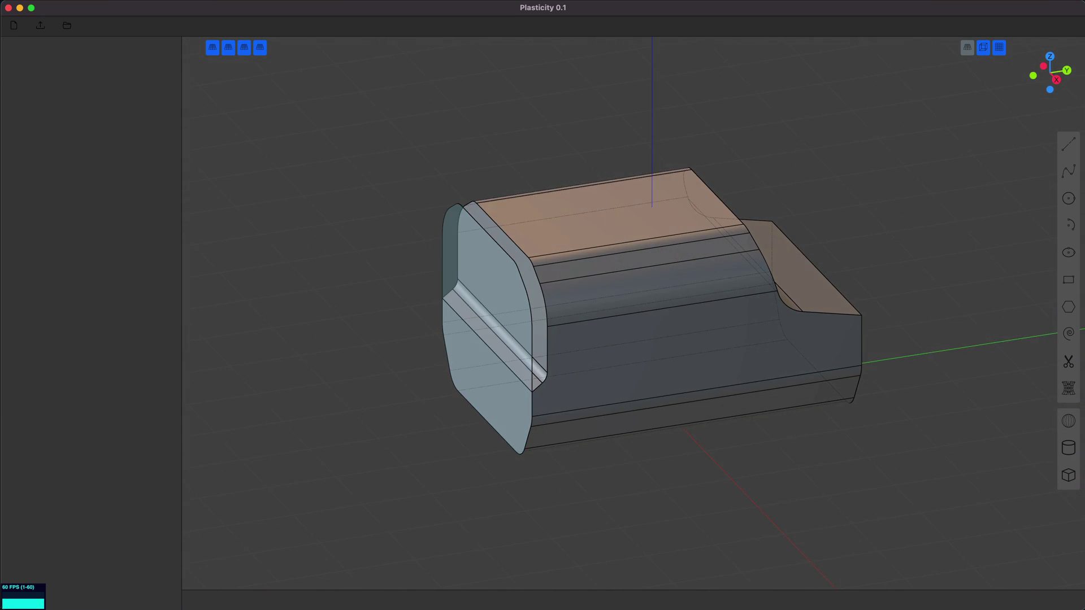
middle_drag(963, 315, 774, 298)
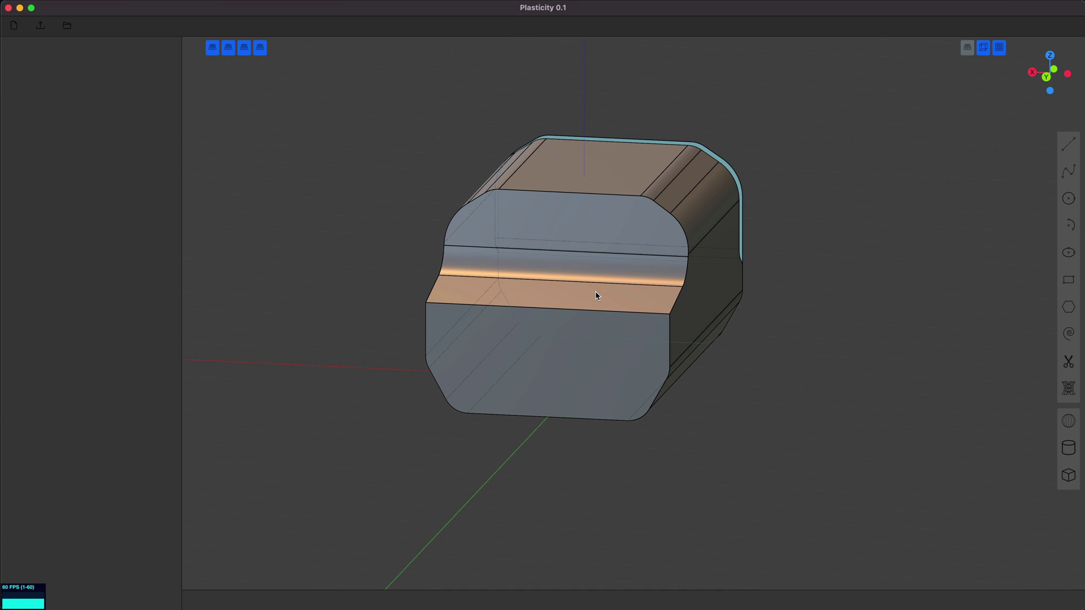
key(3)
click(586, 356)
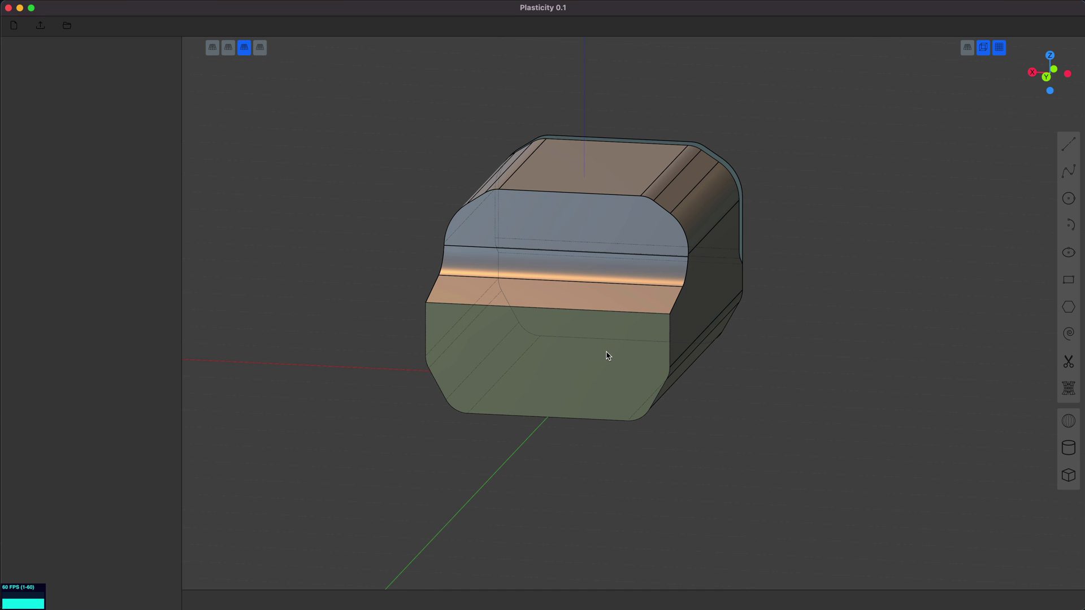
key(KP_7)
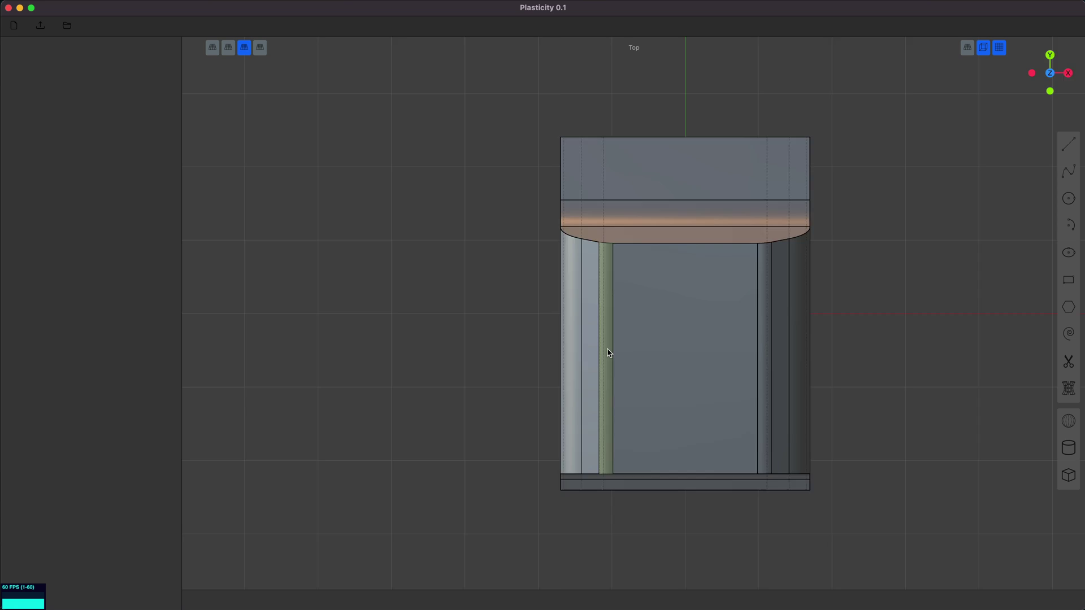
key(KP_1)
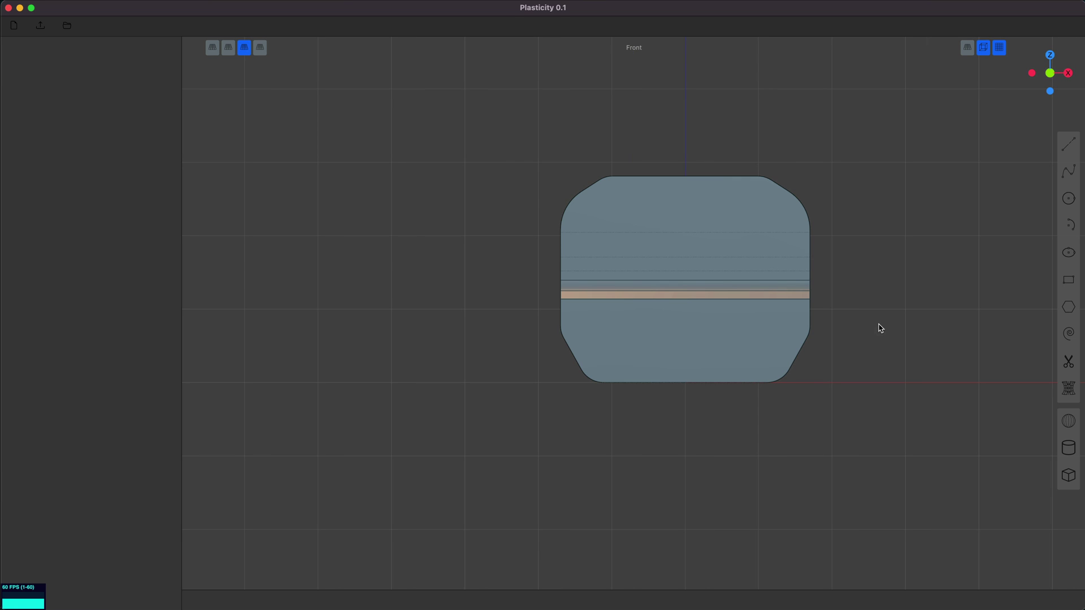
Delete the closed profile curve in front of the body
middle_drag(880, 329, 848, 353)
key(2)
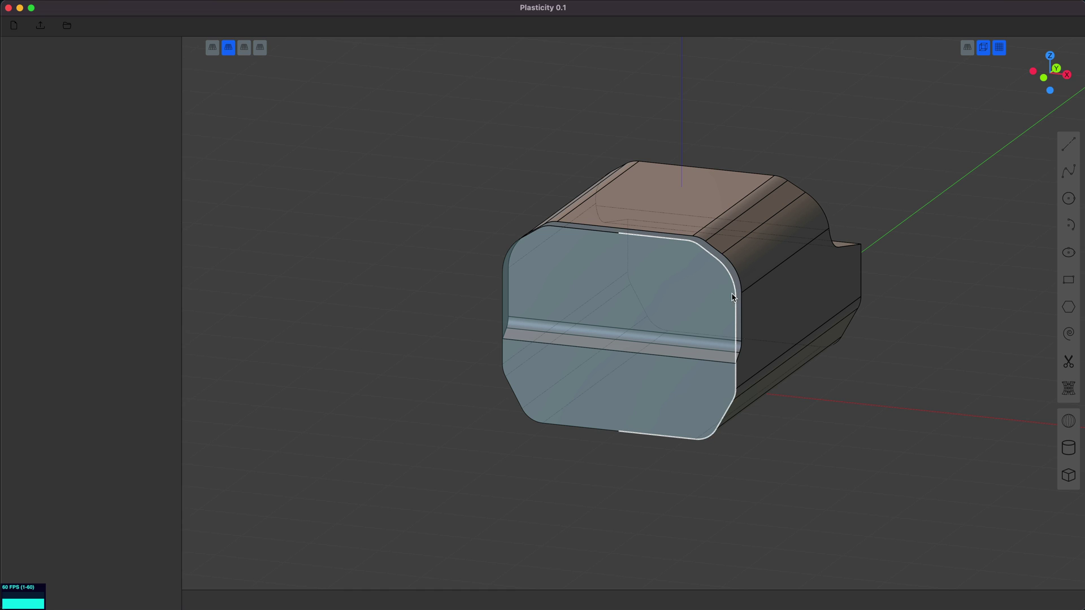
click(735, 297)
click(587, 226)
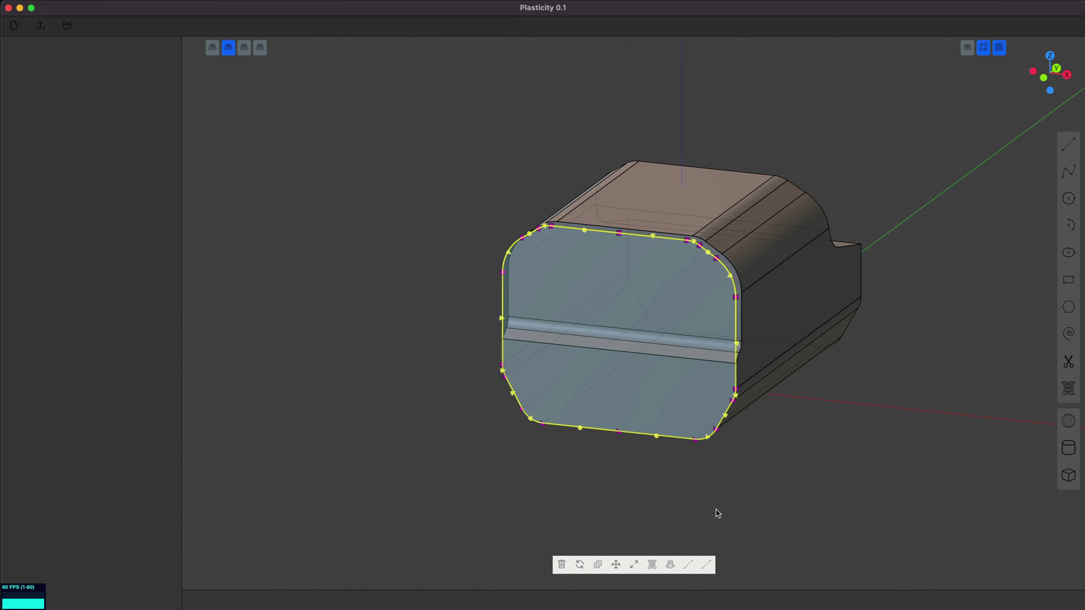
key(x)
middle_drag(713, 533, 724, 535)
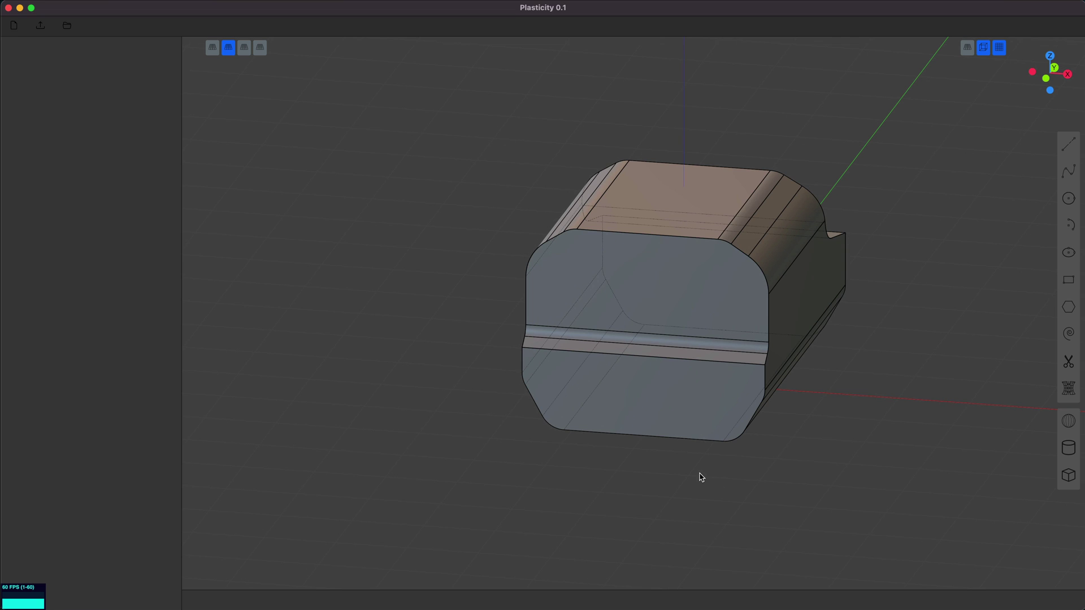
Try to shell the body with its front and rear faces left open
key(KP_1)
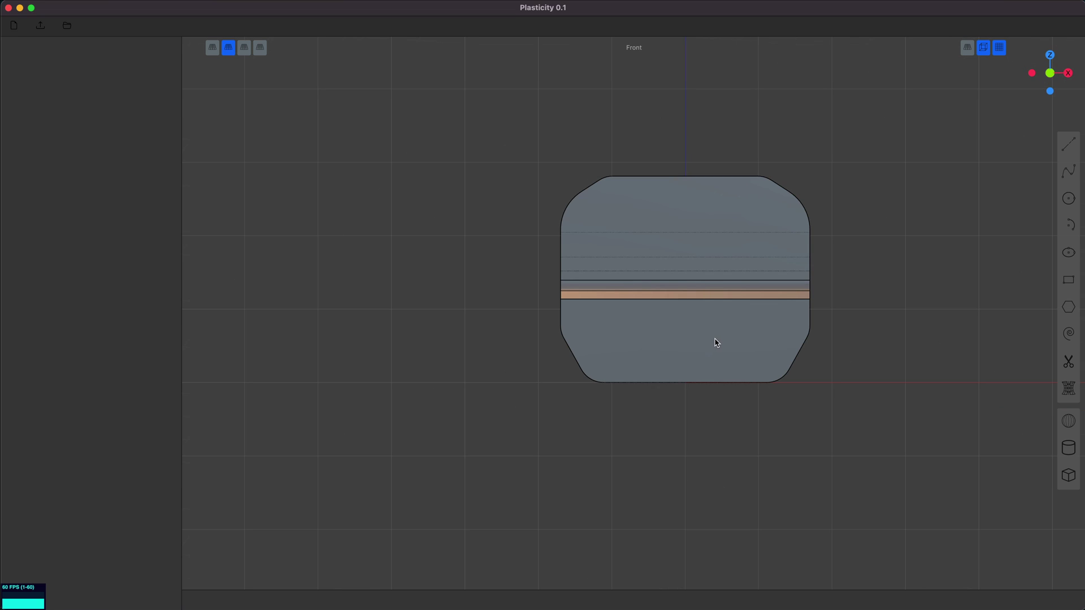
drag(714, 348, 677, 208)
key(3)
middle_drag(1014, 364, 791, 387)
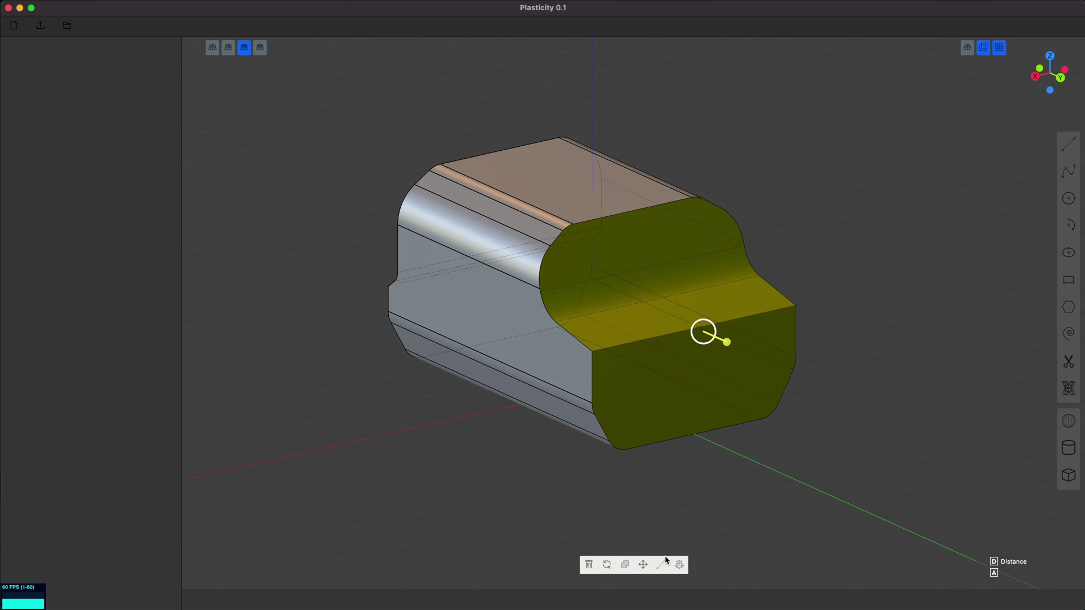
click(623, 565)
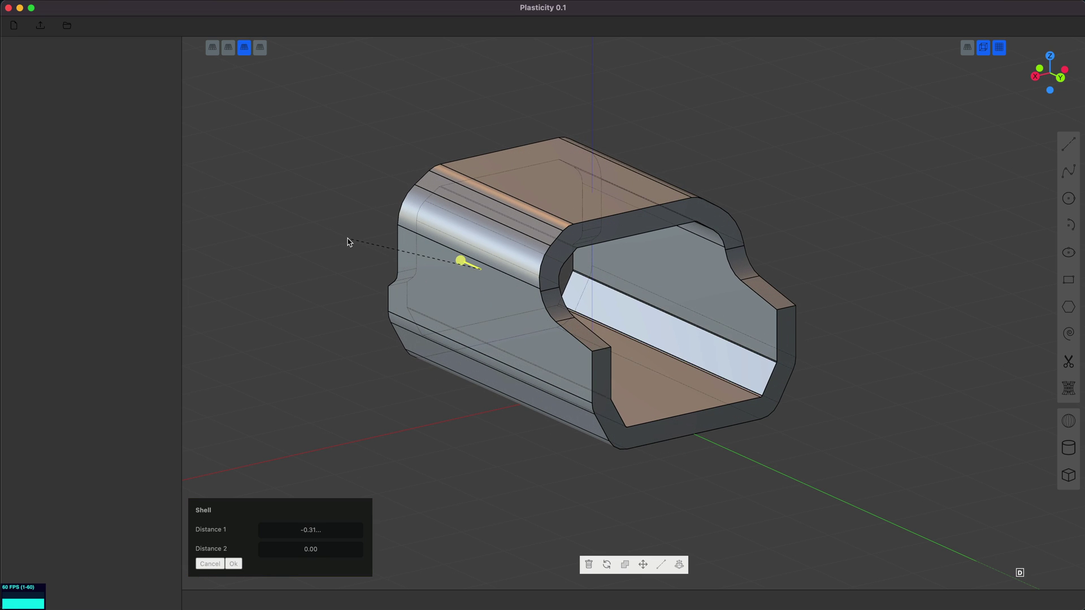
key(Escape)
Offset the closed front profile curve inward to set the housing's wall thickness
middle_drag(325, 310, 502, 299)
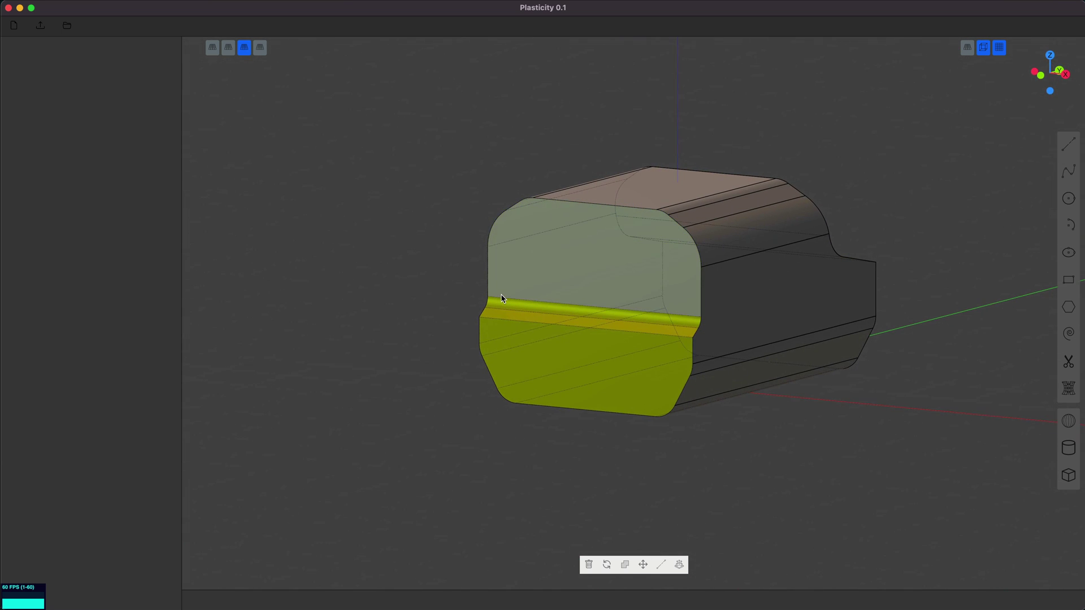
click(503, 300)
click(829, 430)
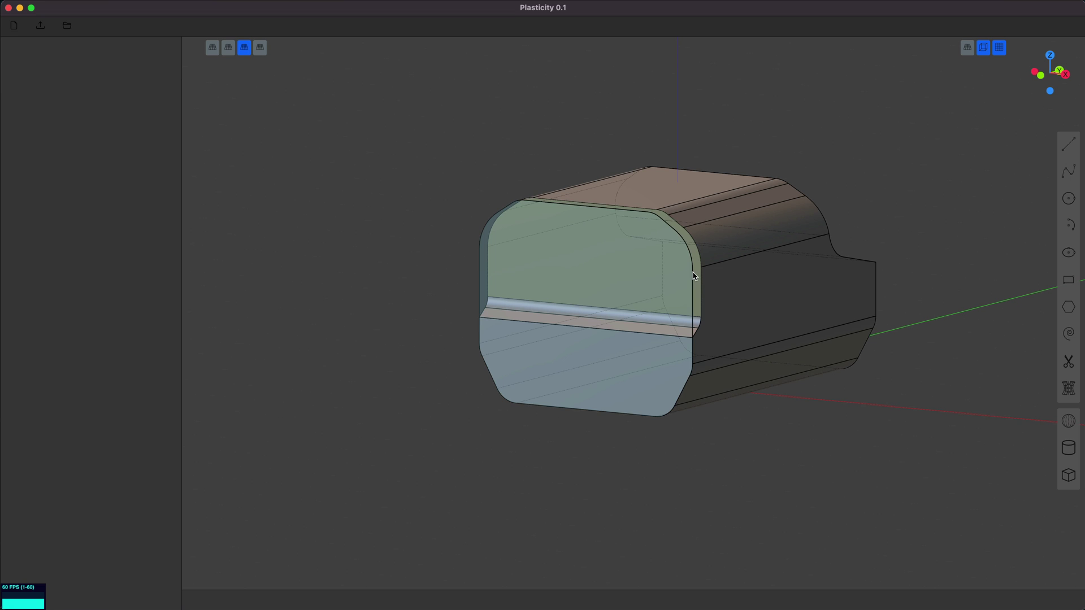
key(2)
click(692, 272)
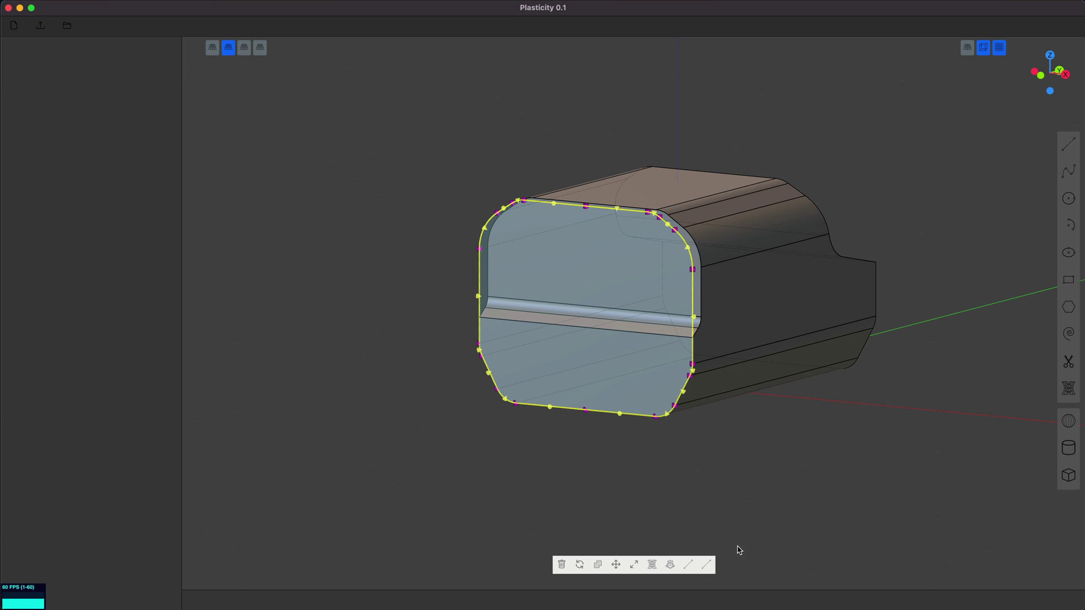
key(o)
key(d)
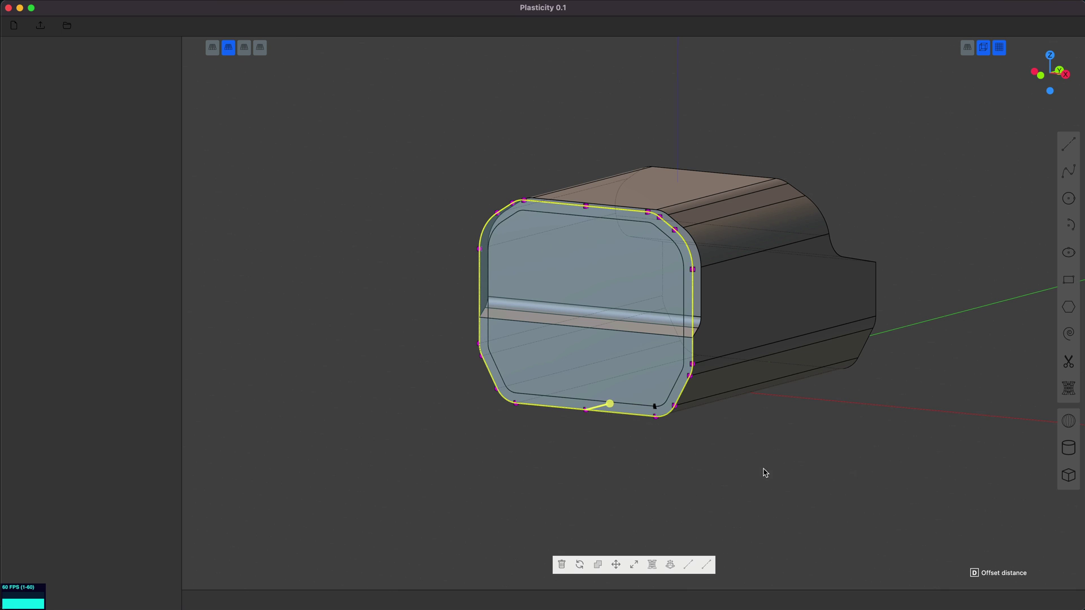
middle_drag(765, 472, 823, 451)
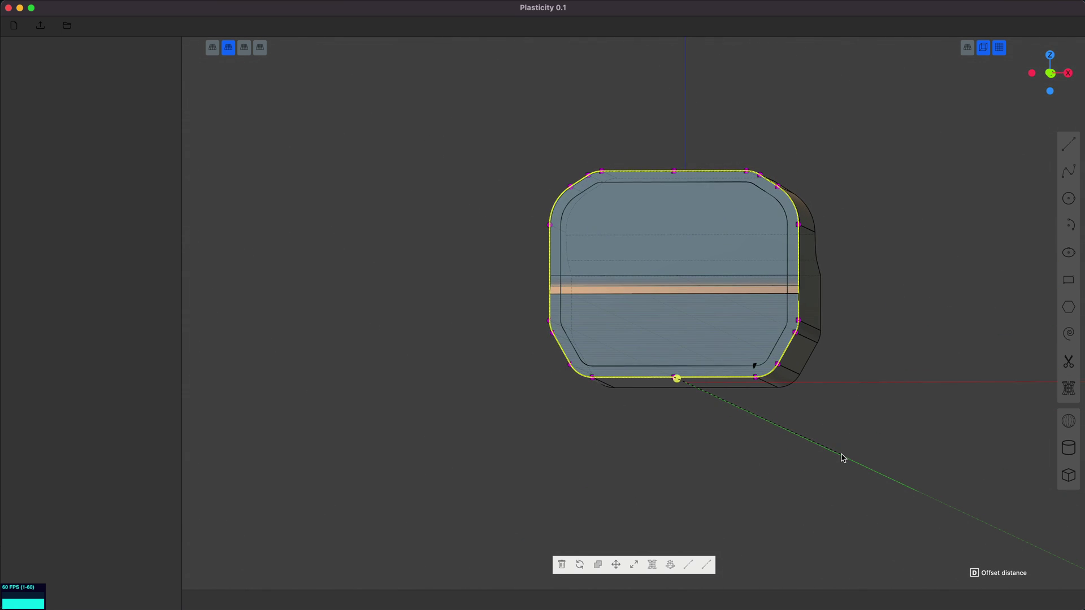
click(861, 454)
Delete the original outer profile curve, keeping the inset one
middle_drag(859, 452, 823, 477)
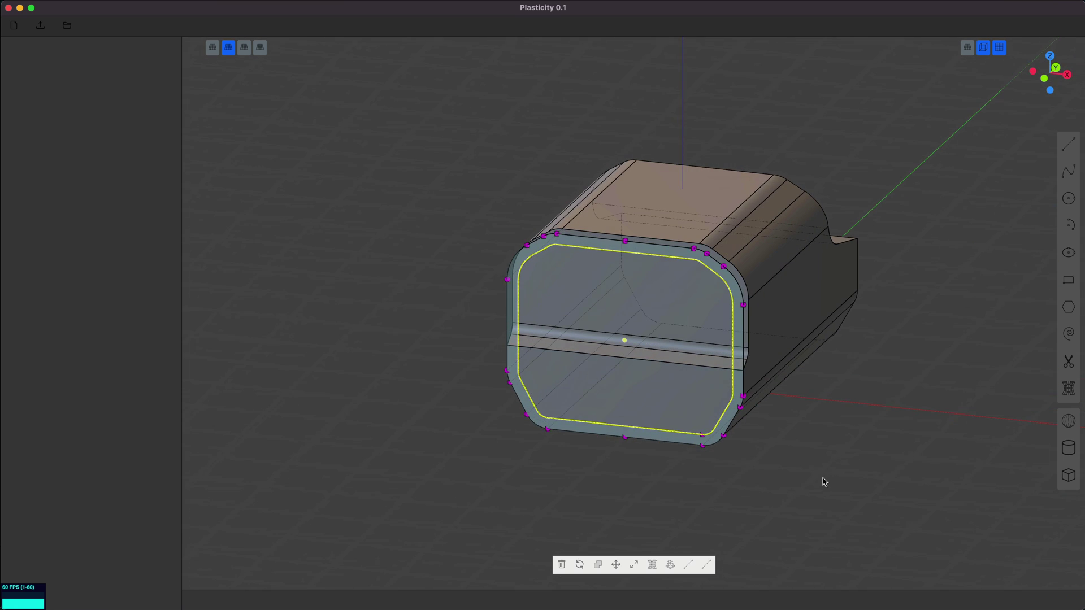
click(732, 429)
key(Escape)
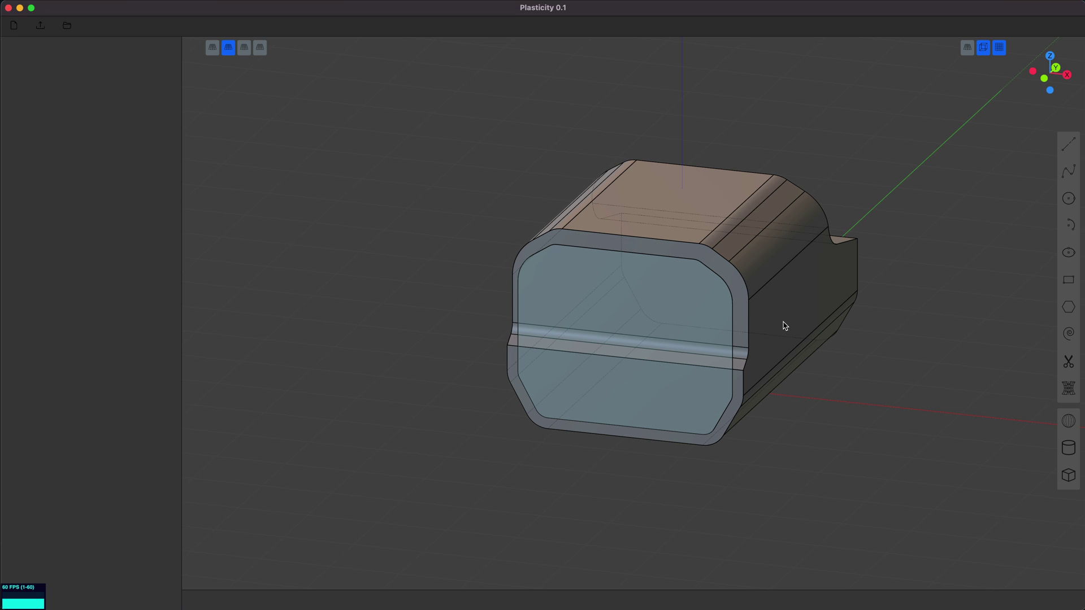
Extrude the inset profile region through the full length of the body as a difference to hollow it out
key(4)
click(780, 301)
key(2)
key(3)
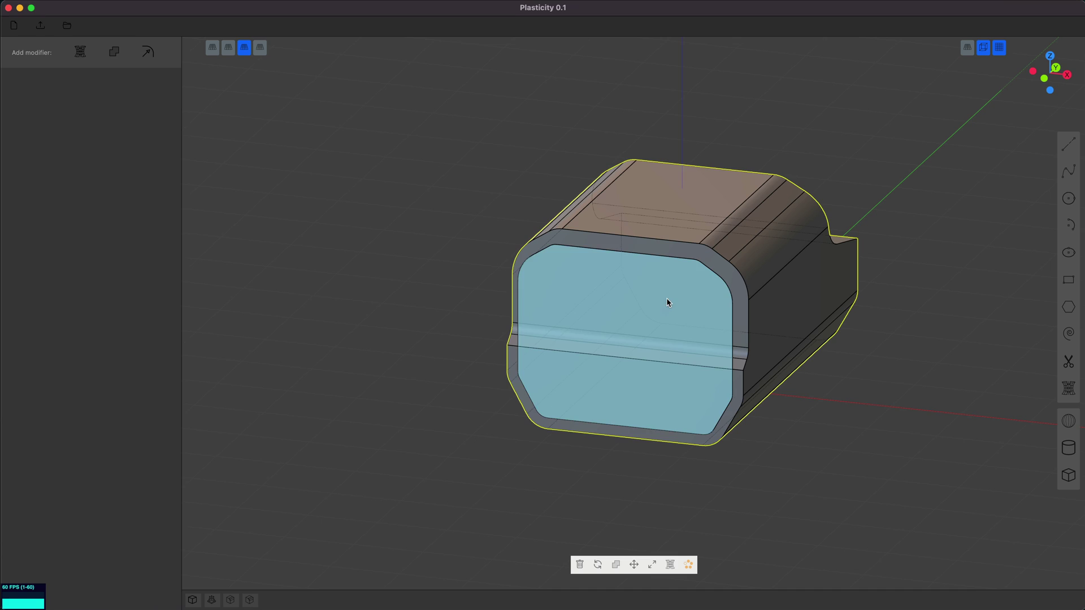
key(e)
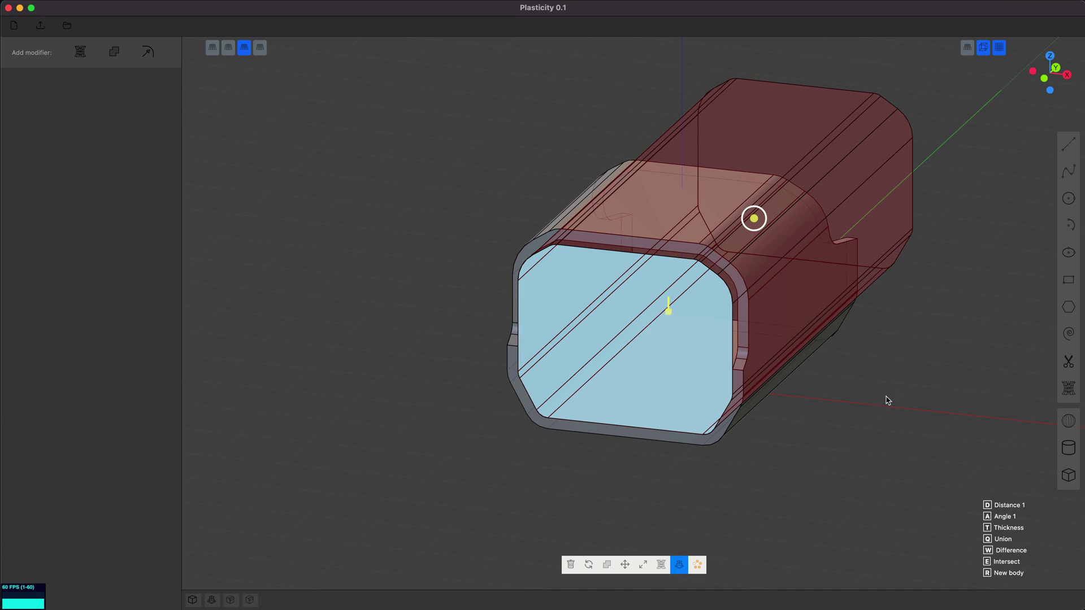
middle_drag(886, 397, 825, 397)
key(Escape)
middle_drag(780, 438, 709, 464)
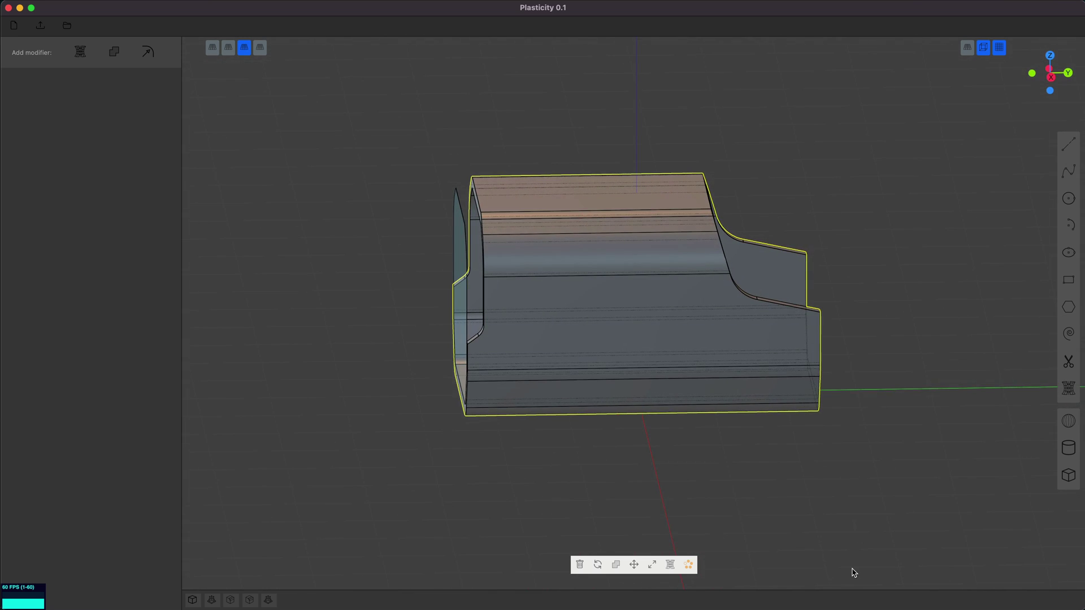
middle_drag(853, 572, 821, 534)
key(2)
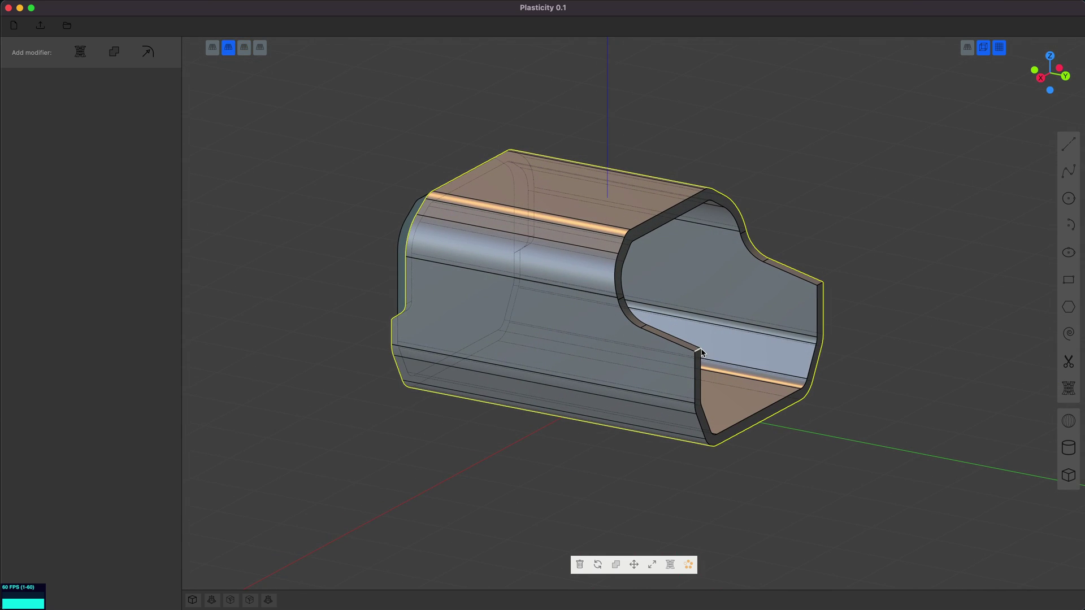
click(697, 352)
key(f)
key(Escape)
key(Escape)
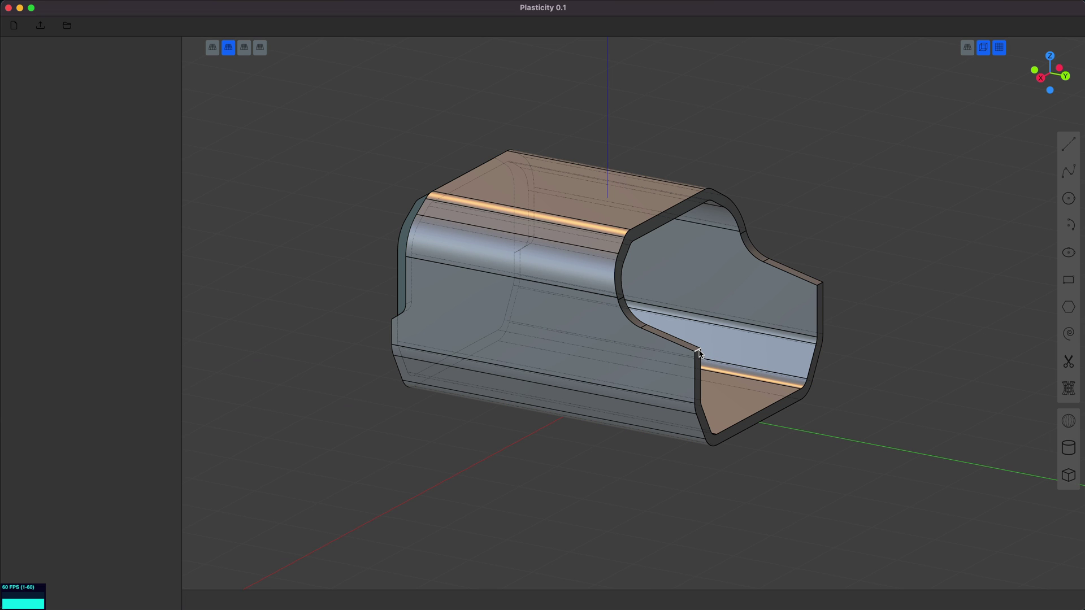
Fillet the side-wall corner edges at the rear and front cutouts on both sides with a distance of about 0.26
click(697, 352)
key(f)
middle_drag(754, 339, 491, 370)
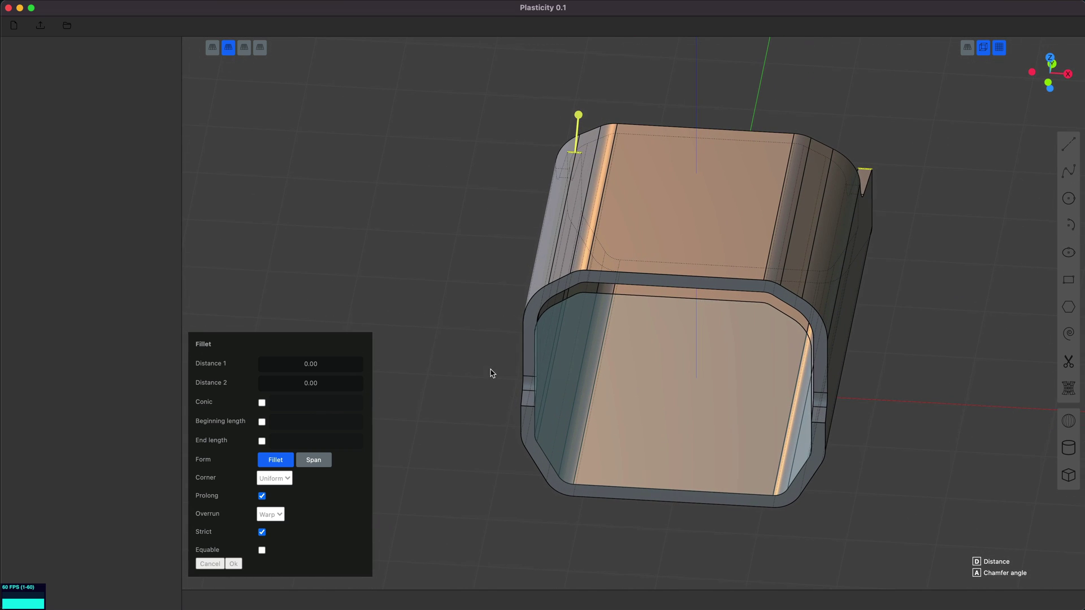
click(528, 408)
key(d)
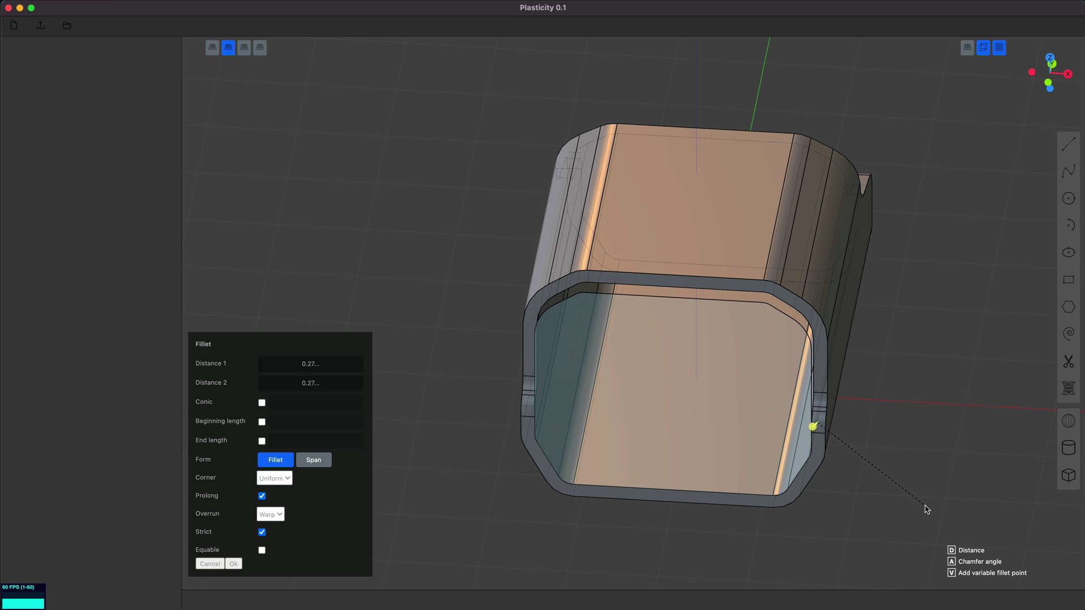
middle_drag(949, 453, 739, 431)
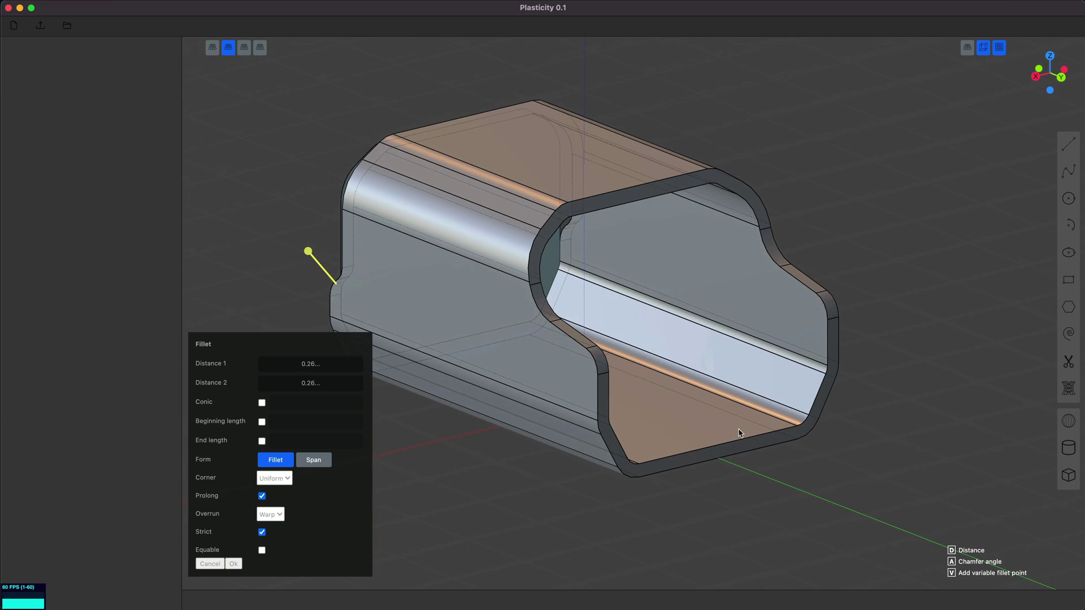
key(Return)
Chamfer the inner and outer rim edges of the rear opening with the larger cutout by about 0.02
middle_drag(750, 467, 622, 482)
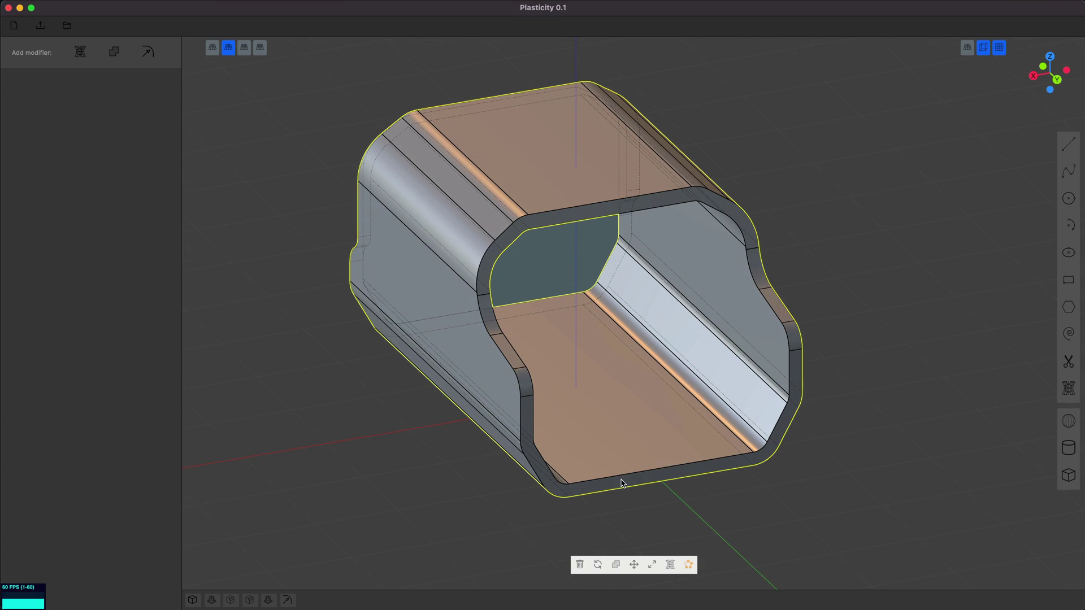
click(615, 476)
key(f)
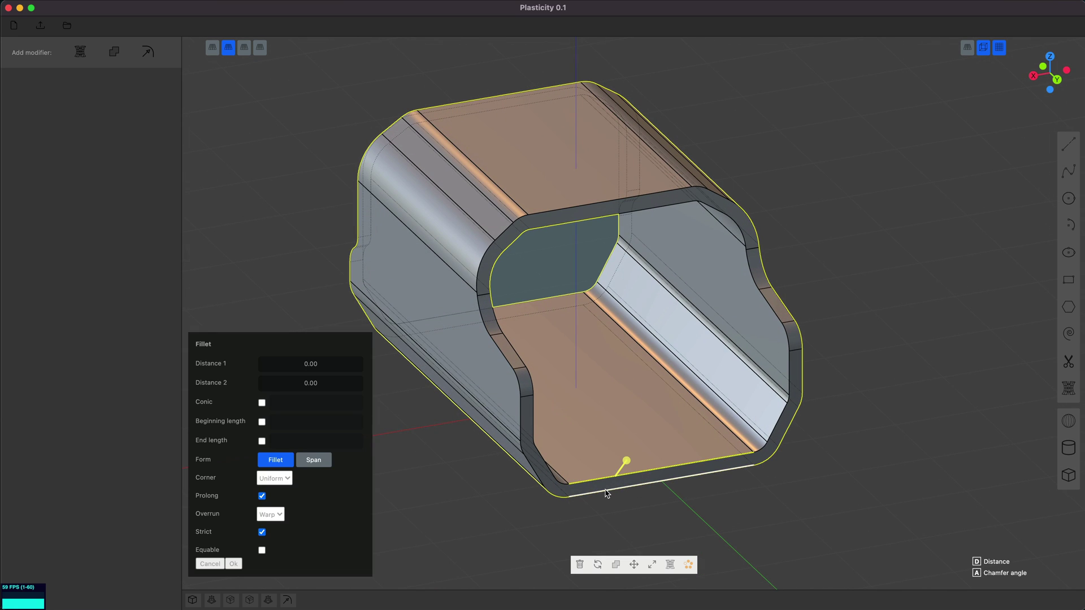
click(606, 493)
key(d)
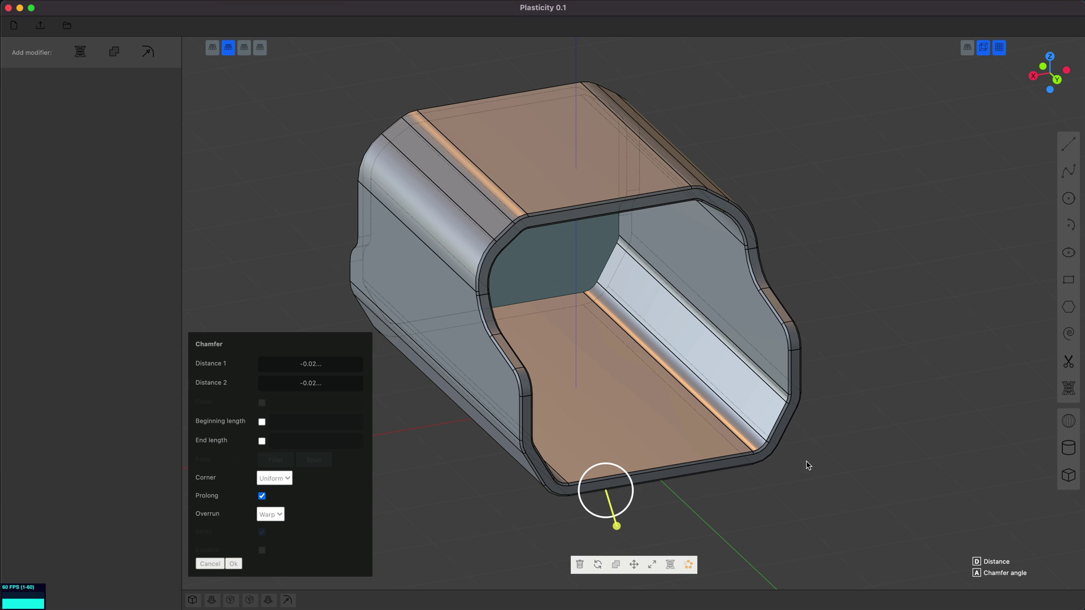
mouse_move(806, 462)
middle_down()
mouse_move(822, 442)
mouse_move(815, 450)
middle_up()
key(Return)
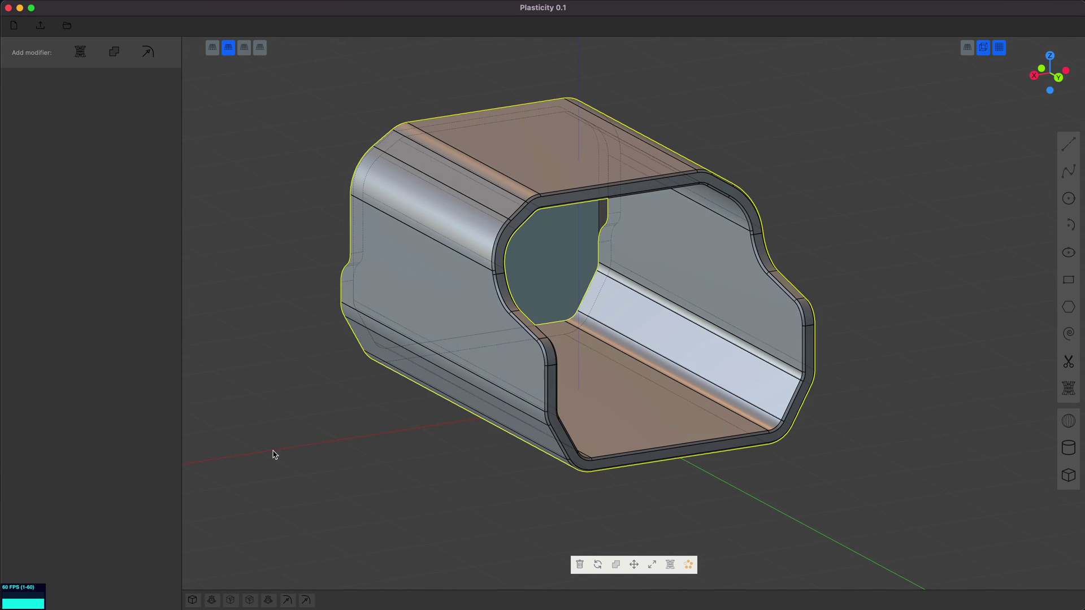
Hide the inset profile curve at the front opening to expose the housing's rim edges
middle_drag(272, 452, 506, 463)
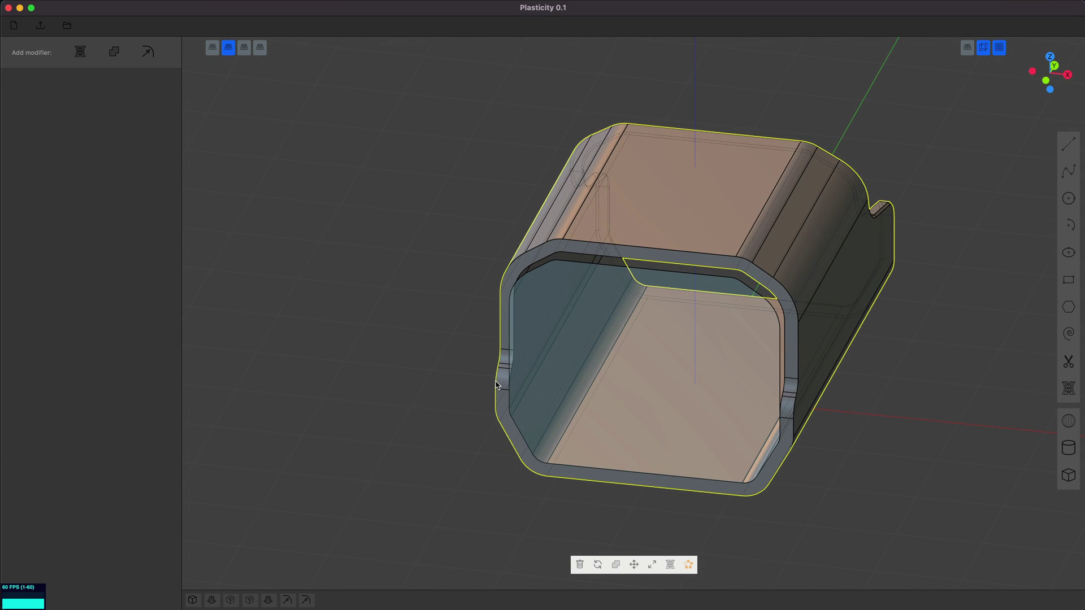
click(514, 433)
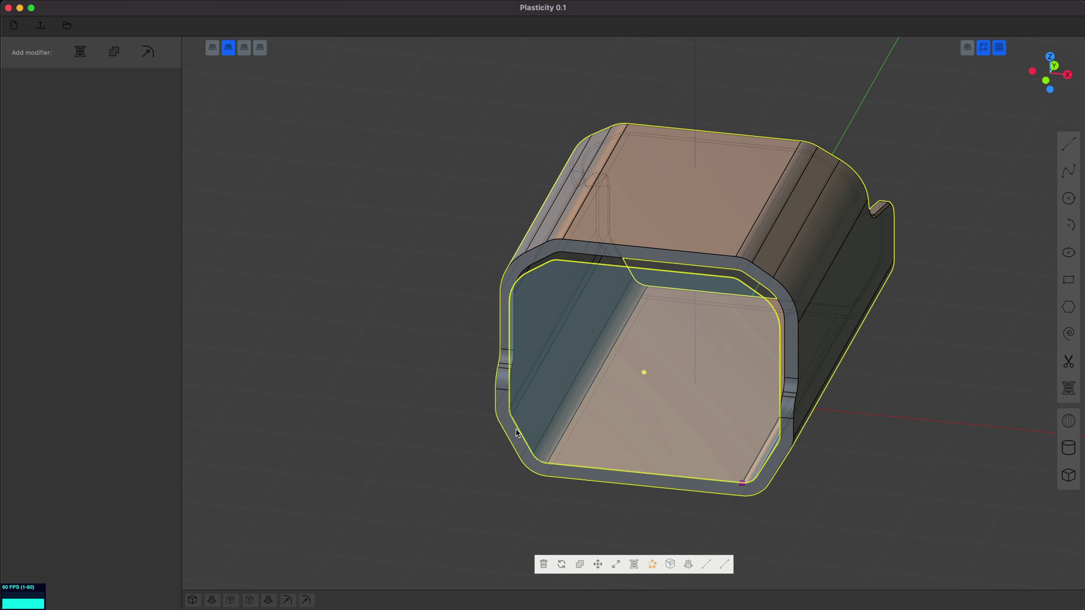
key(Escape)
click(515, 432)
key(x)
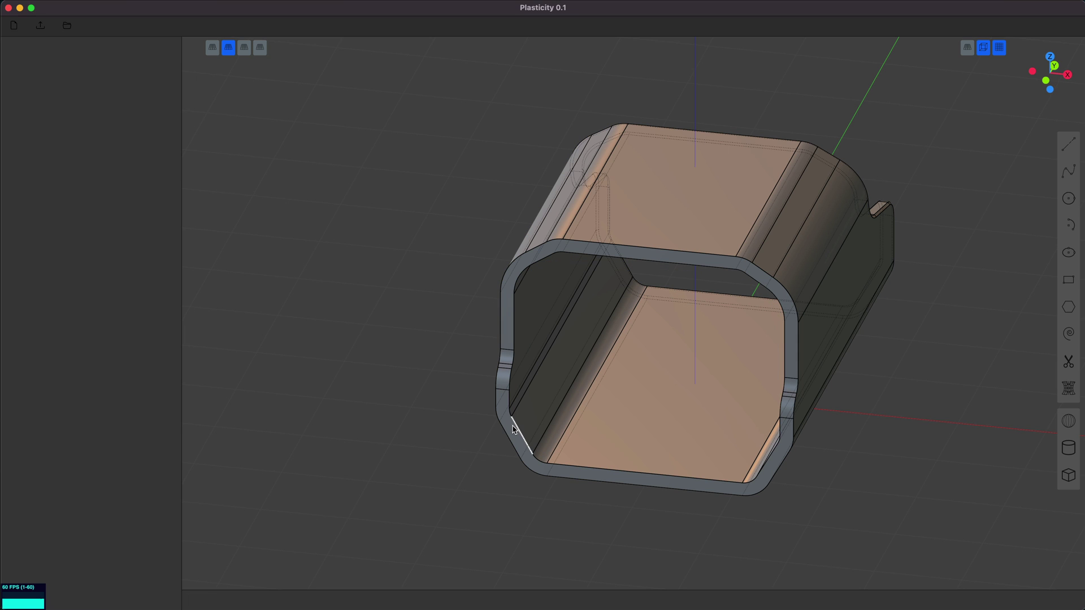
Chamfer the inner and outer rim edges of the front opening by about 0.03
click(510, 416)
key(f)
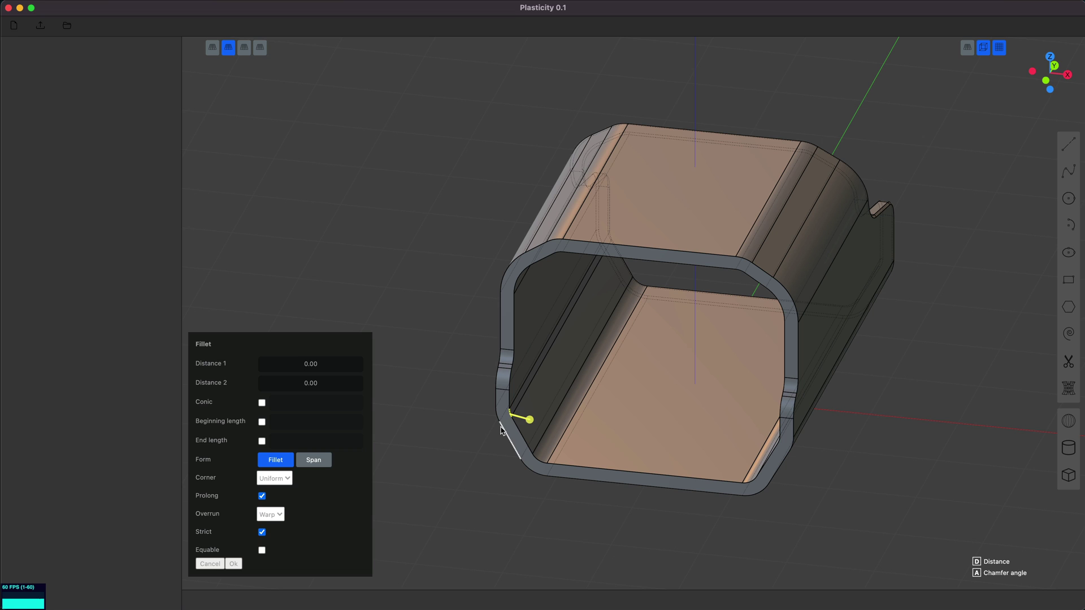
key(d)
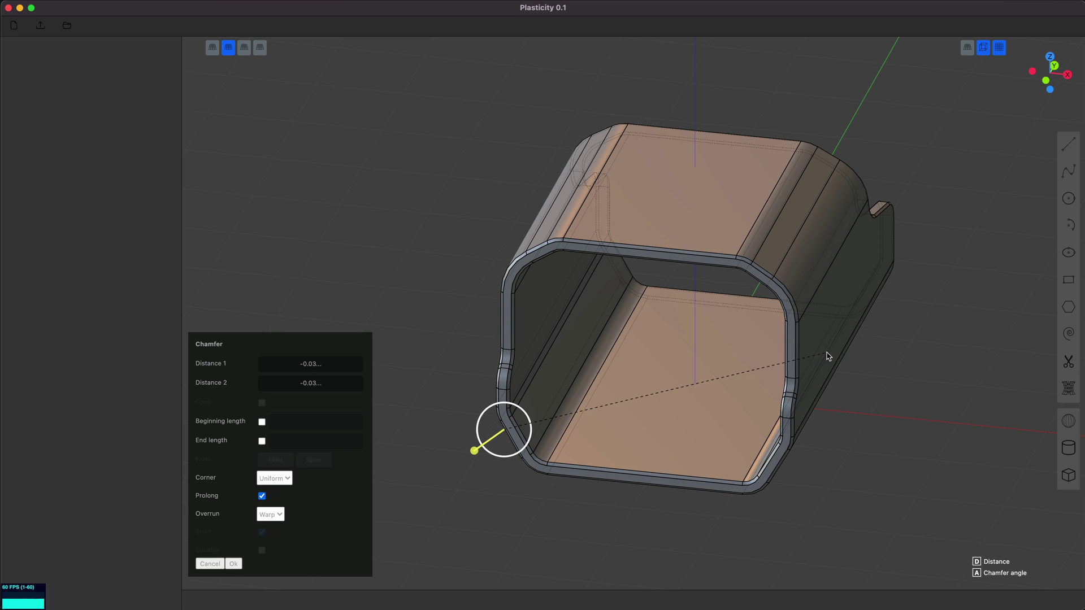
middle_drag(890, 401, 579, 411)
key(Return)
Bring back the hidden profile curves and delete the outer one around the front opening, keeping the inset curve
middle_drag(828, 422, 567, 432)
click(580, 514)
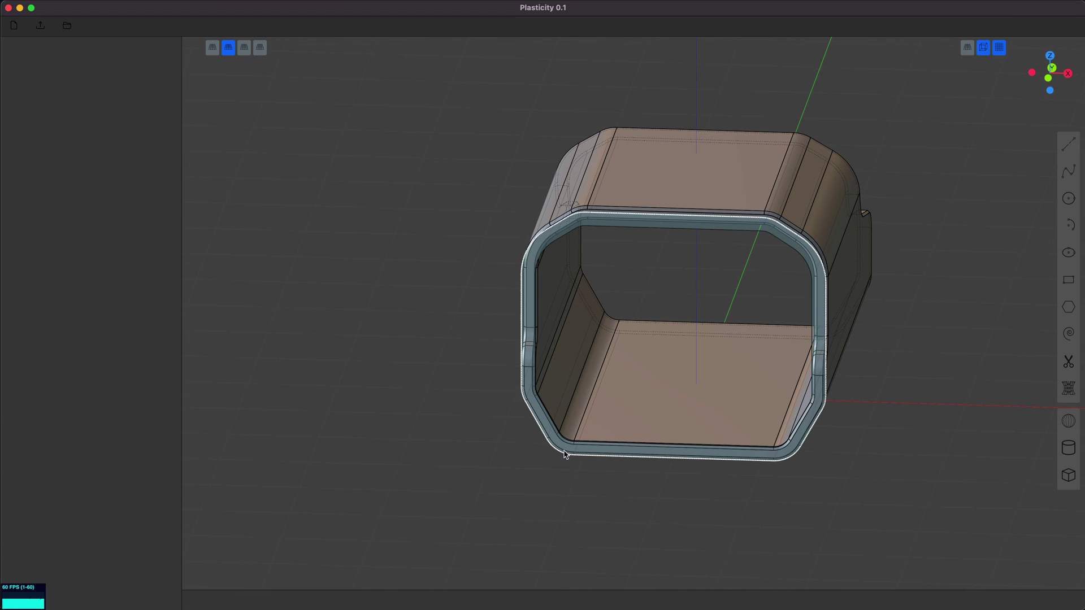
click(564, 453)
key(Delete)
Extrude the inset profile region at the front opening a short distance into a separate thin plate
middle_drag(715, 491, 685, 489)
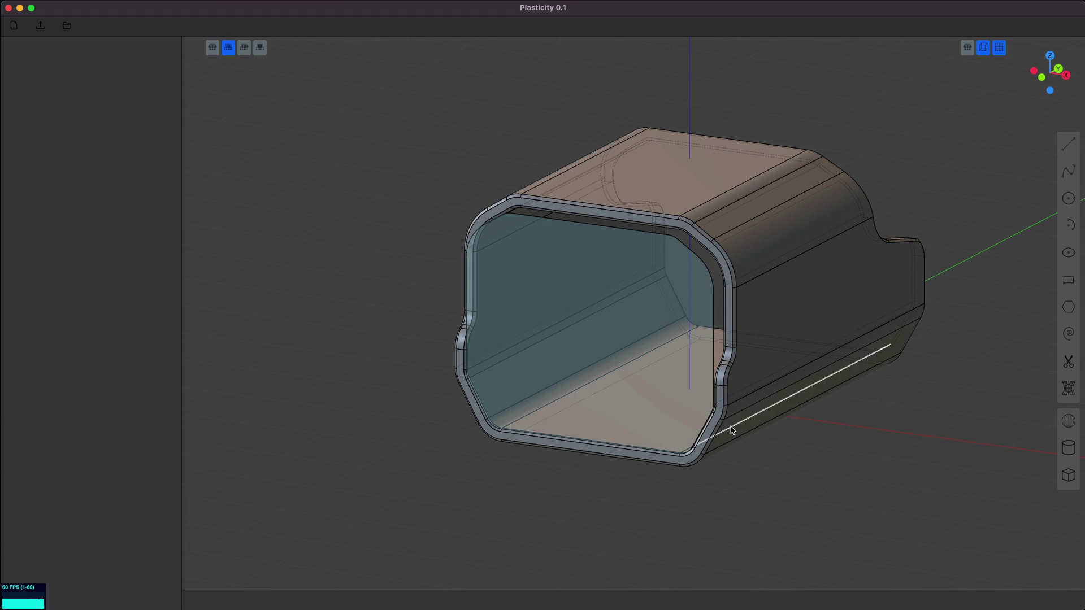
click(713, 343)
middle_drag(762, 376, 738, 406)
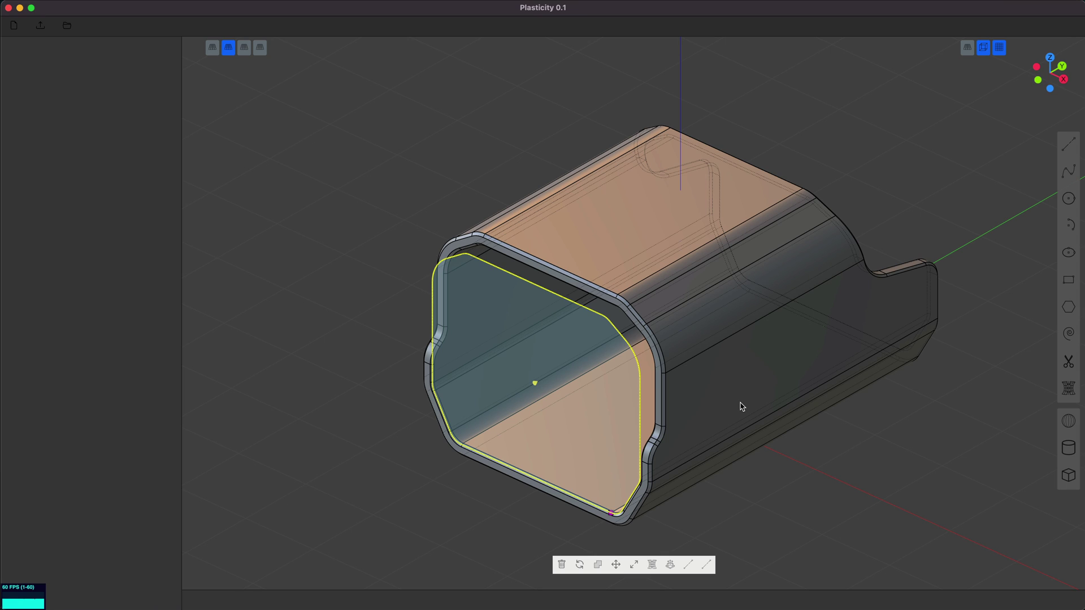
click(641, 400)
key(Escape)
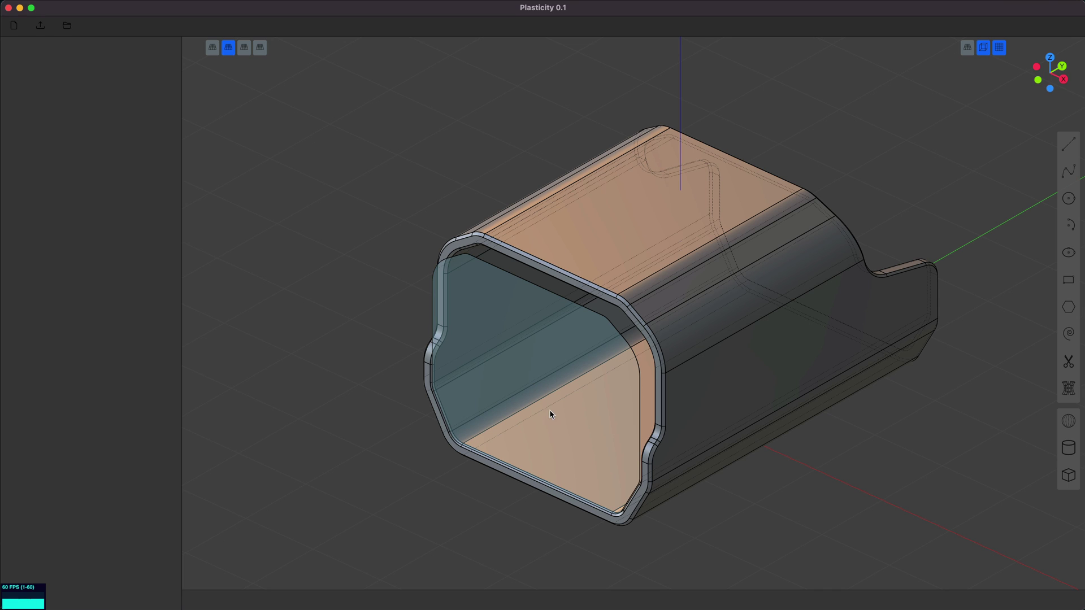
click(532, 371)
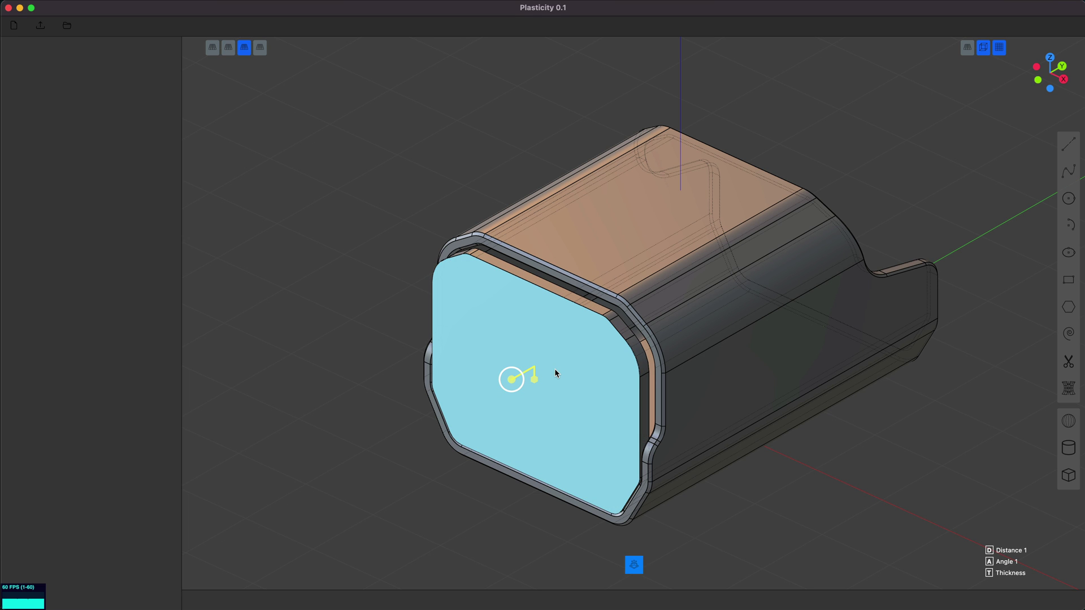
middle_drag(554, 373, 608, 416)
key(Return)
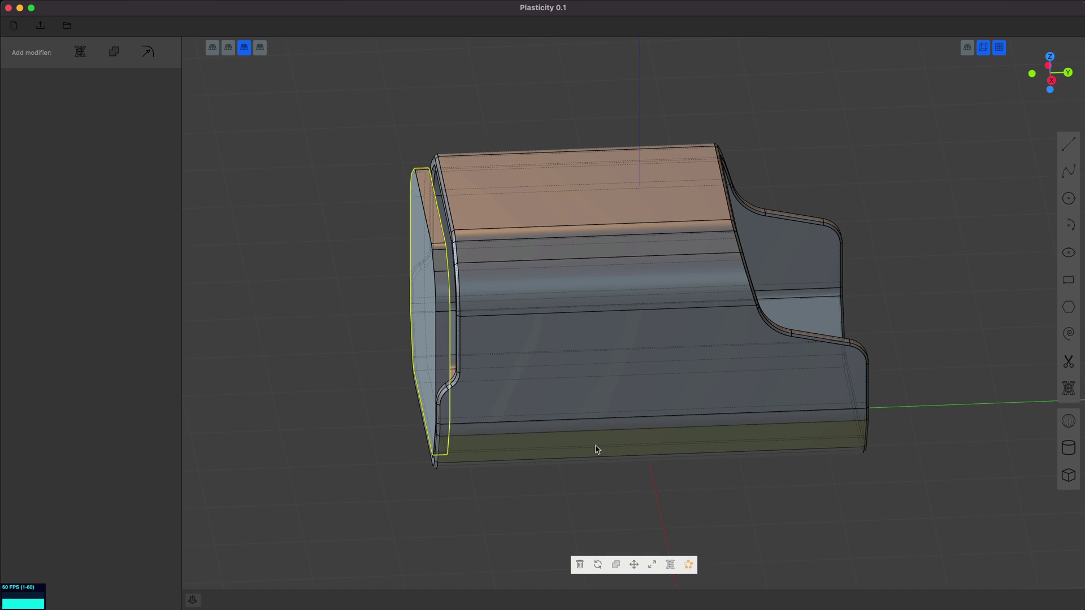
key(g)
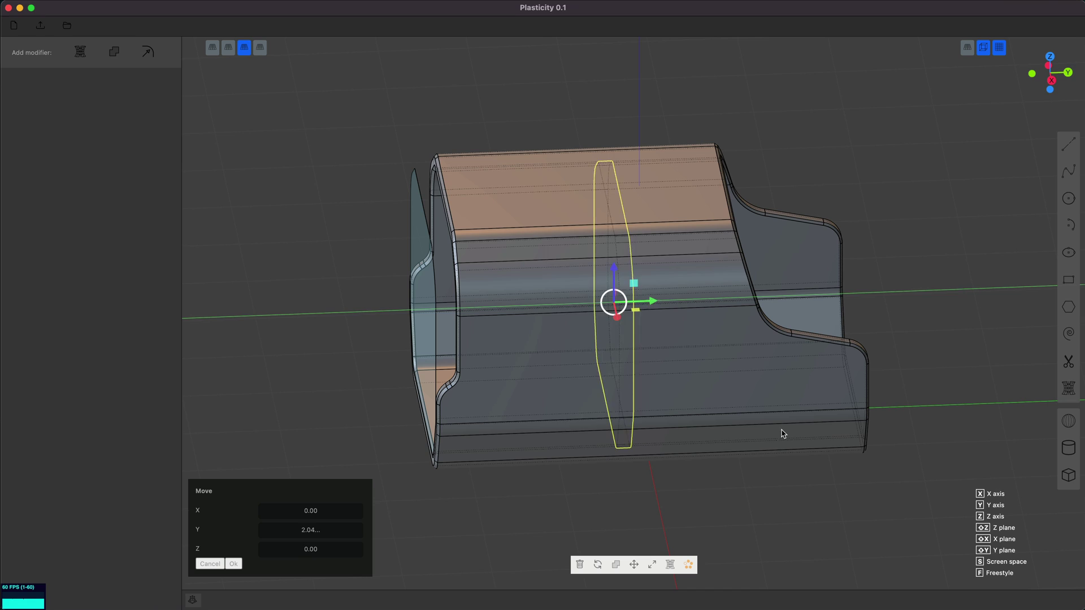
mouse_move(695, 438)
middle_down()
mouse_move(744, 501)
mouse_move(704, 449)
middle_up()
key(KP_7)
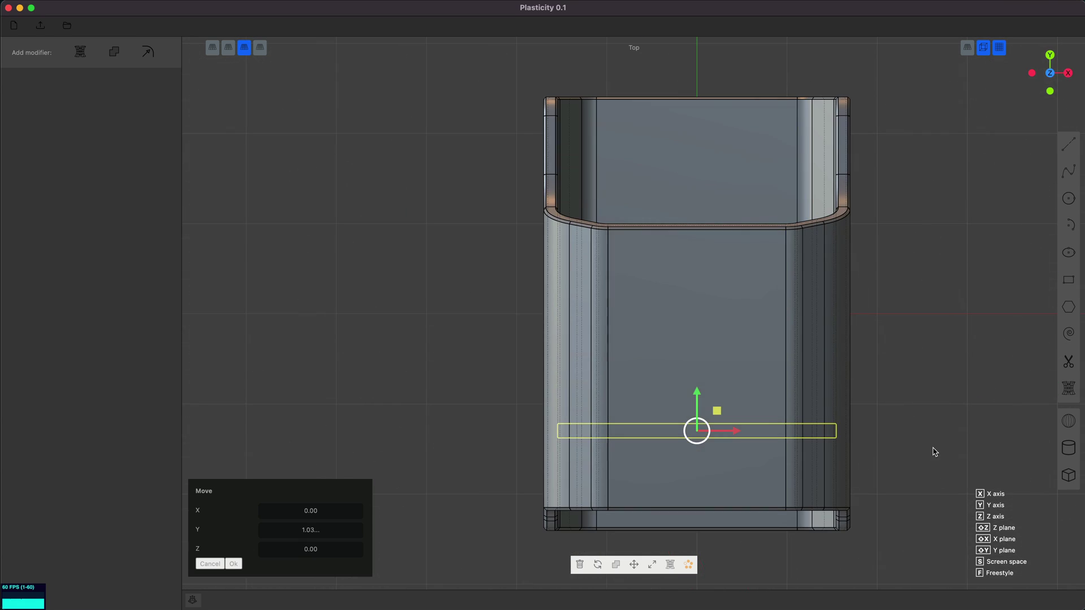
middle_drag(933, 452, 819, 338)
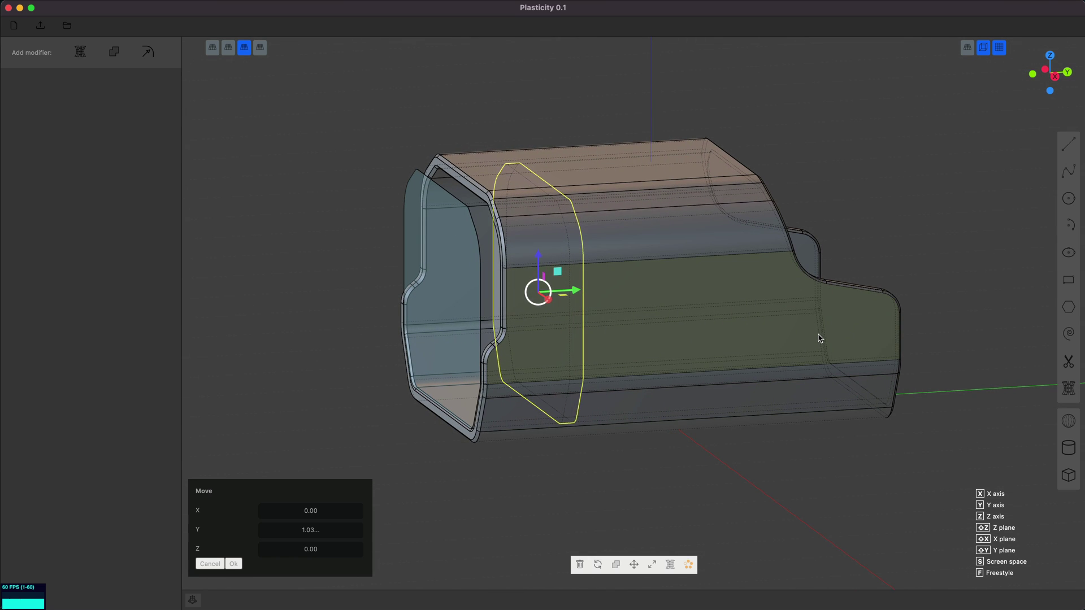
key(Escape)
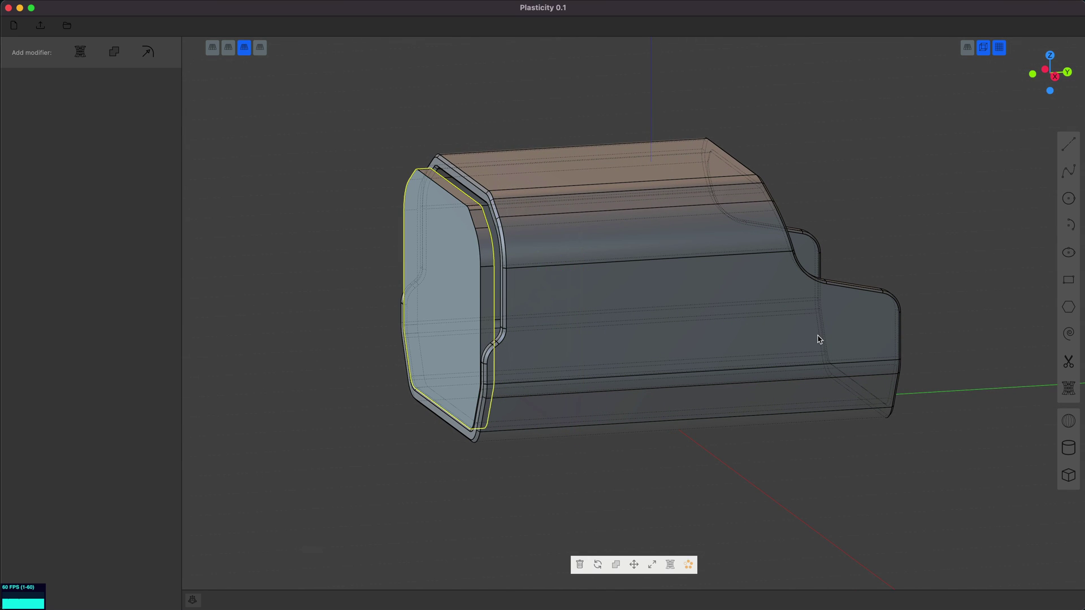
Move the thin plate about 1.01 along Y into the housing
key(g)
key(y)
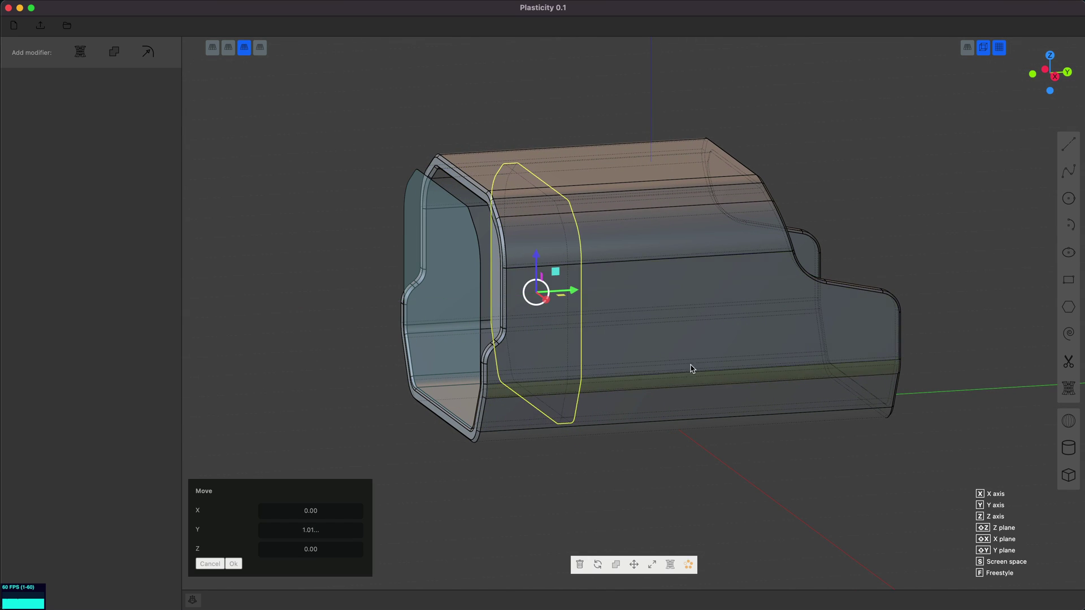
middle_drag(692, 368, 688, 411)
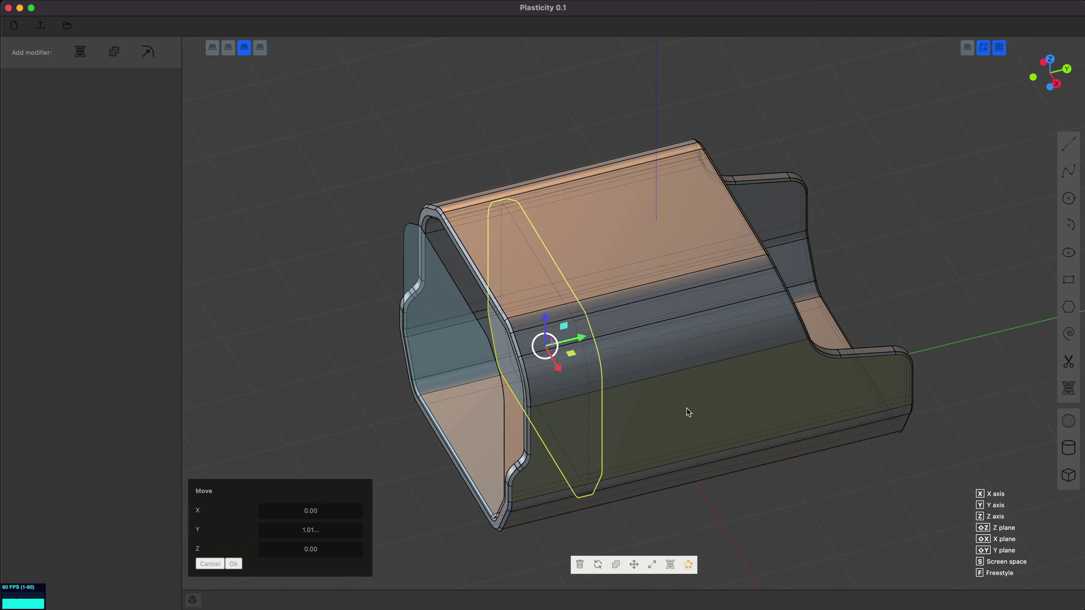
key(Return)
Scale the thin plate to about 1.05 in X and Z so its edges reach into the housing wall
key(s)
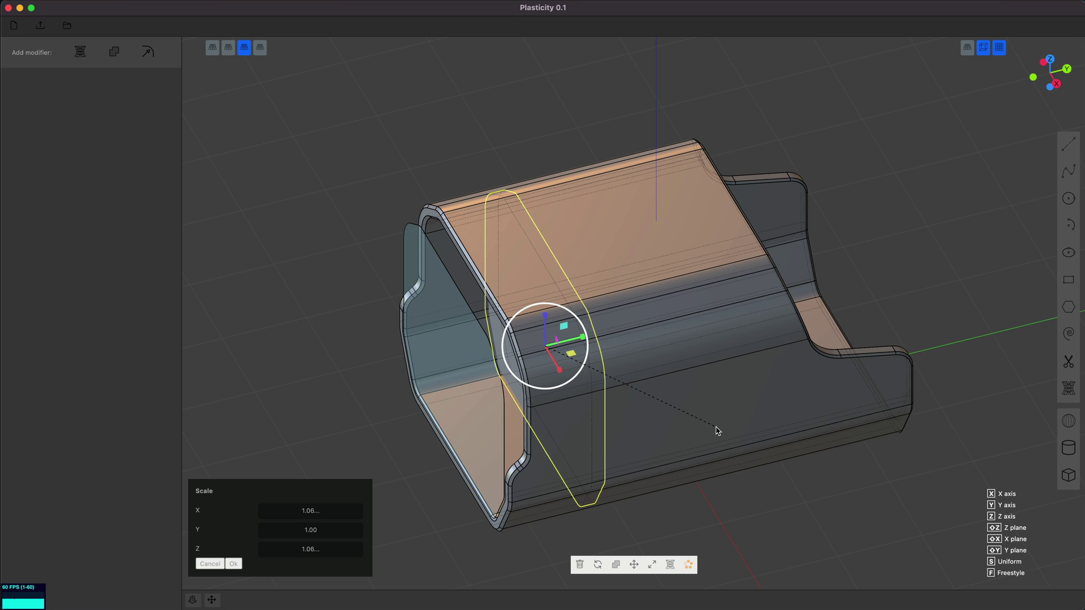
middle_drag(647, 439, 669, 413)
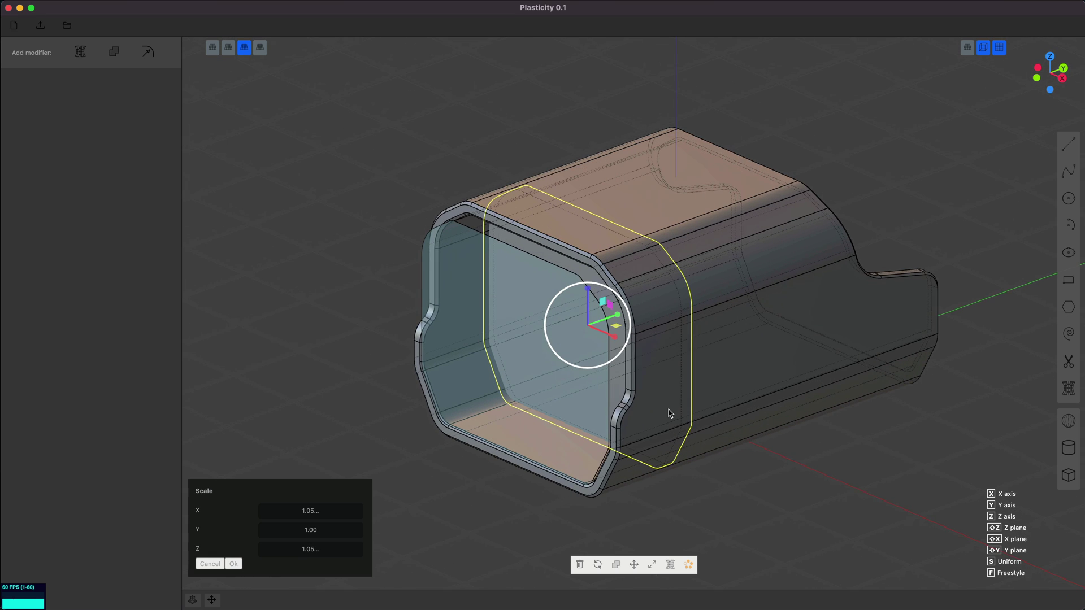
key(KP_3)
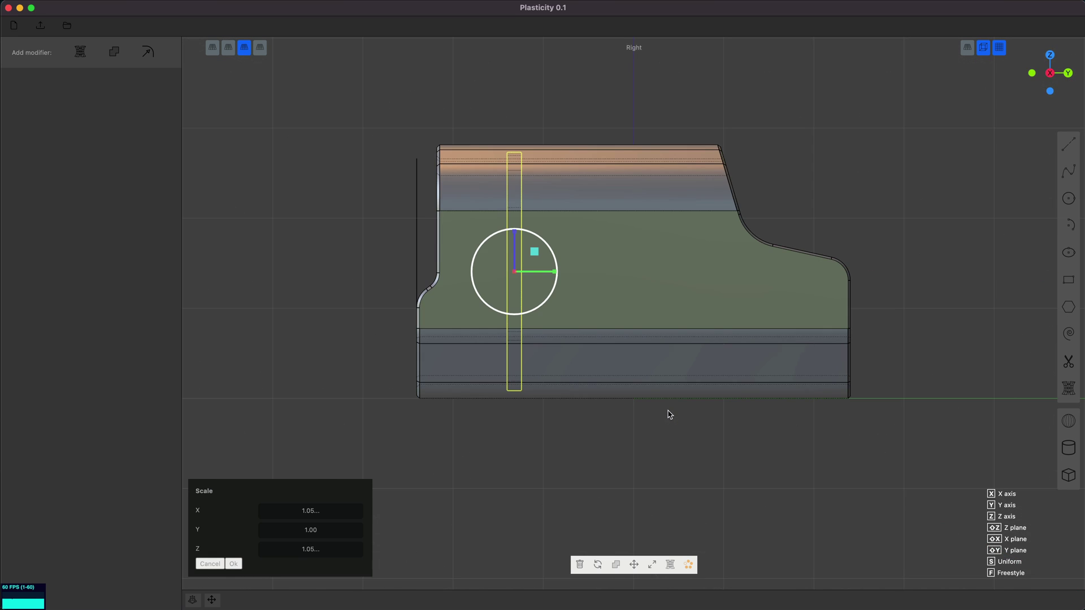
key(KP_1)
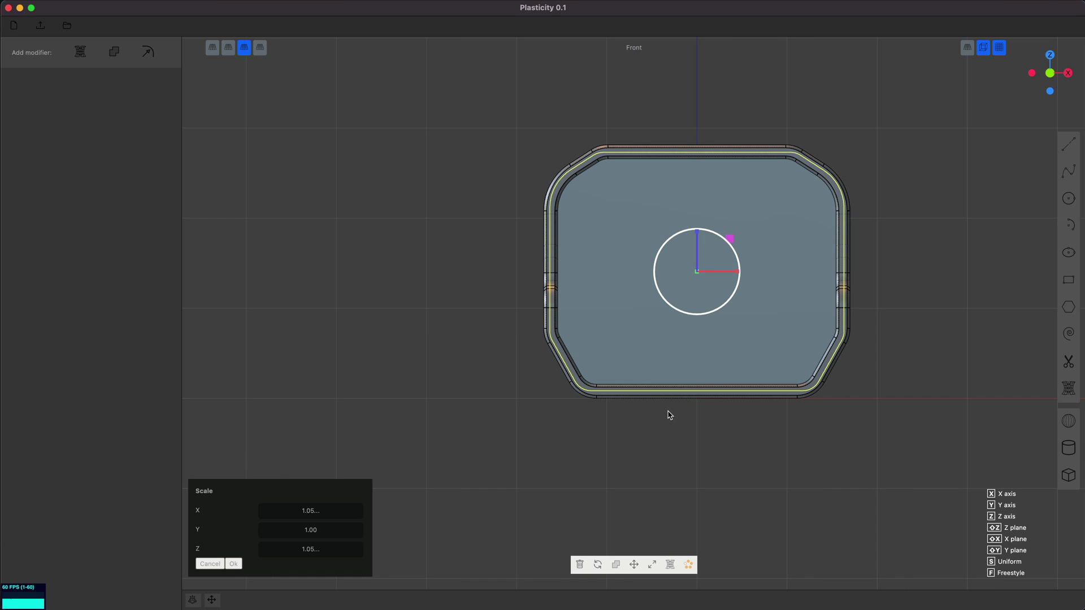
key(s)
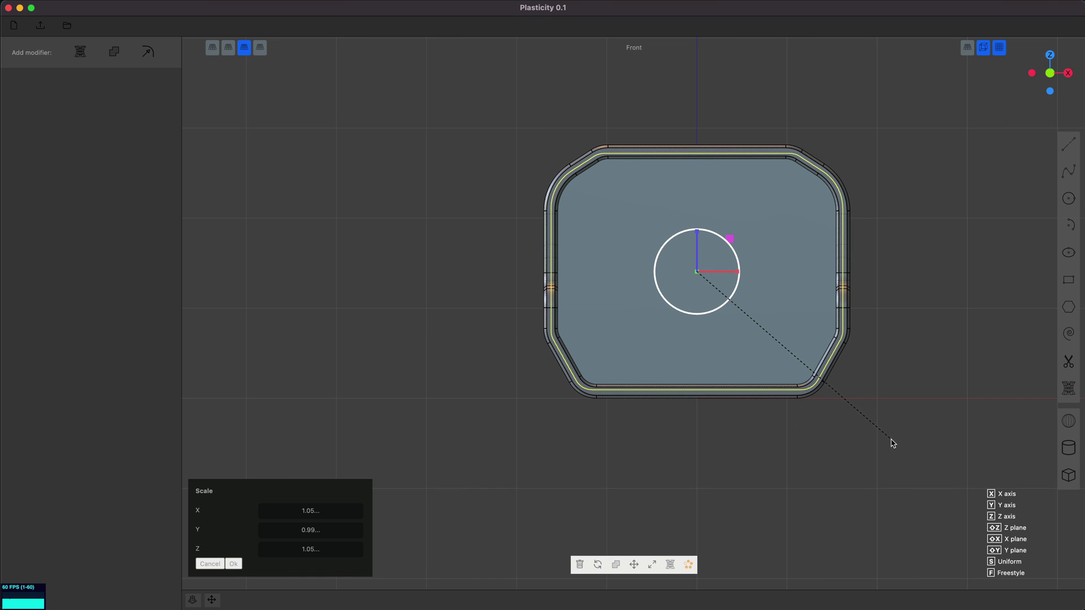
key(Return)
middle_drag(908, 441, 782, 480)
click(769, 487)
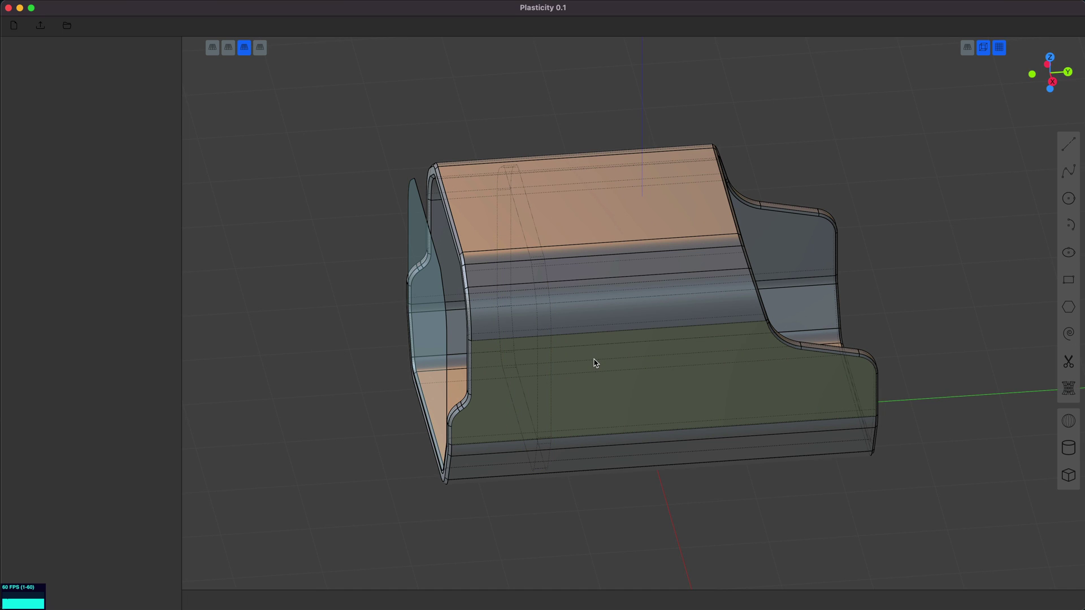
Subtract the thin plate from the housing with a Boolean Difference, cutting a groove around the inner wall
key(4)
click(603, 337)
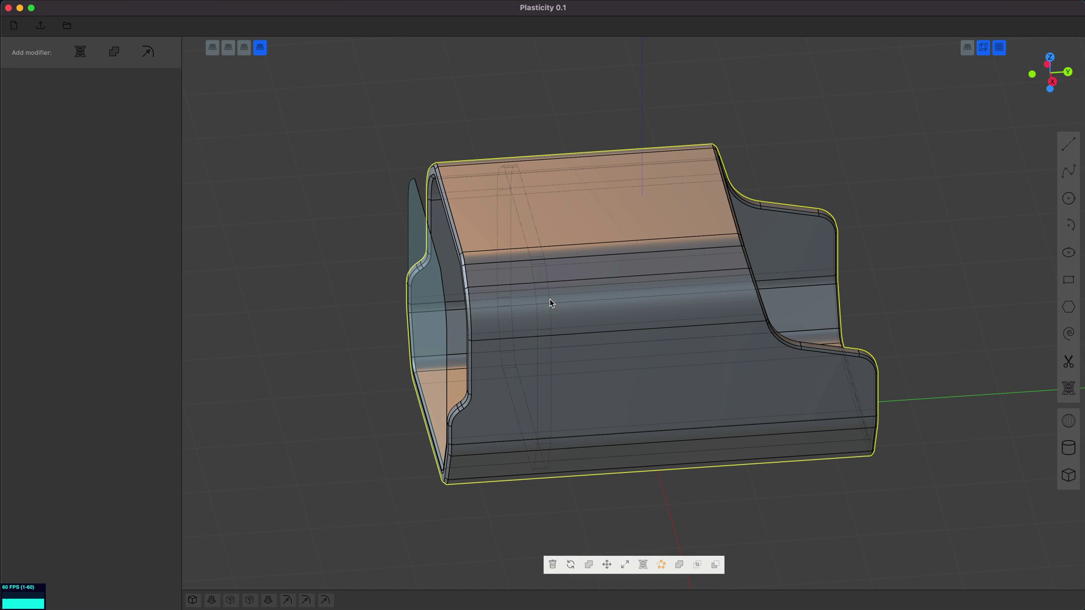
shift+click(551, 304)
click(716, 565)
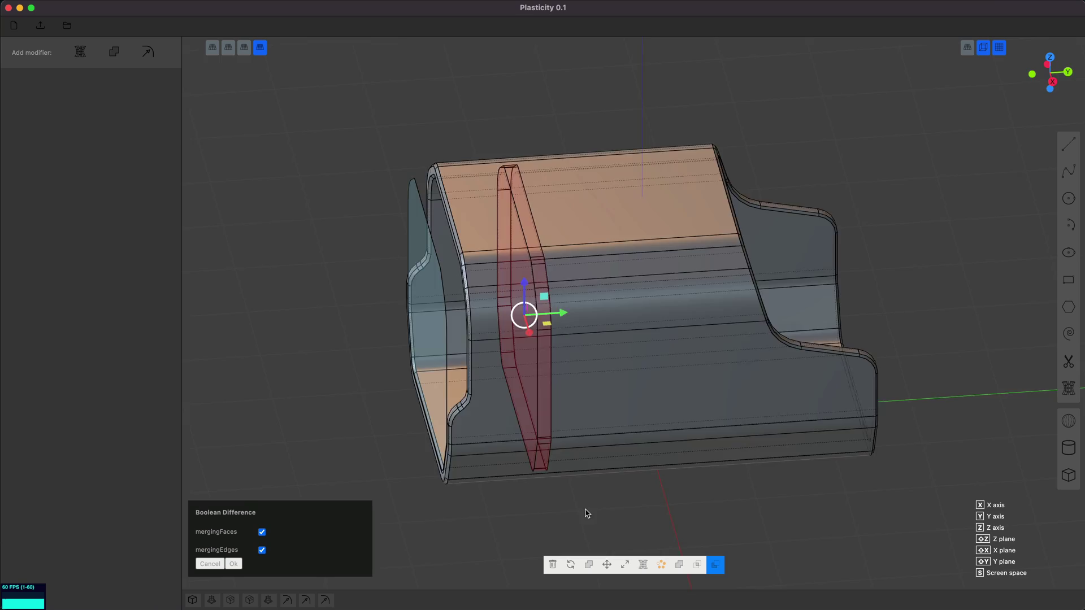
mouse_move(586, 512)
middle_down()
mouse_move(644, 476)
mouse_move(627, 484)
mouse_move(642, 487)
mouse_move(632, 473)
mouse_move(630, 491)
mouse_move(595, 514)
mouse_move(605, 512)
middle_up()
key(Return)
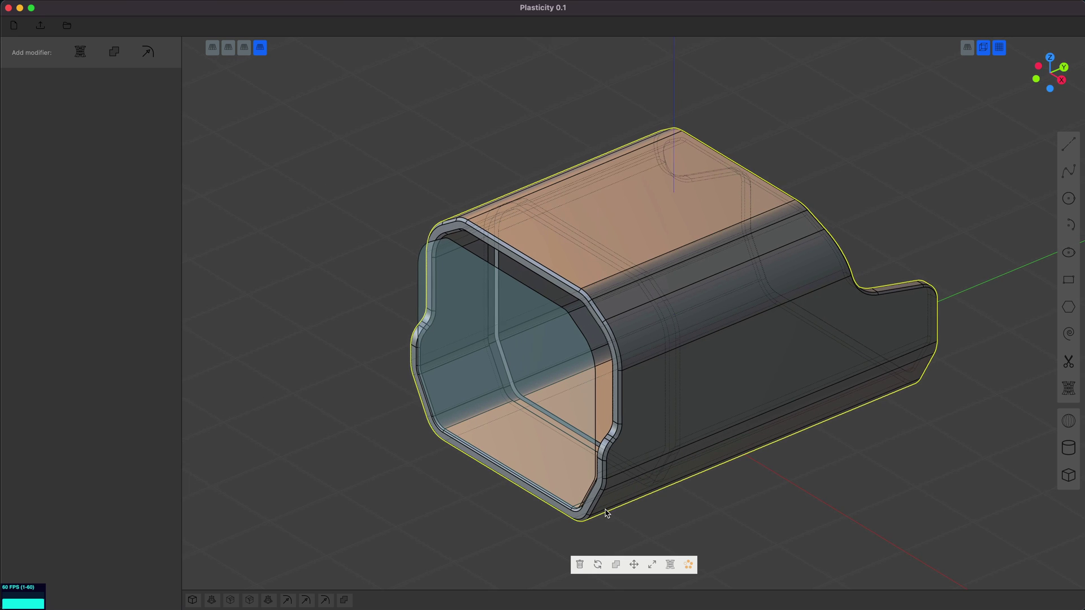
key(2)
click(596, 395)
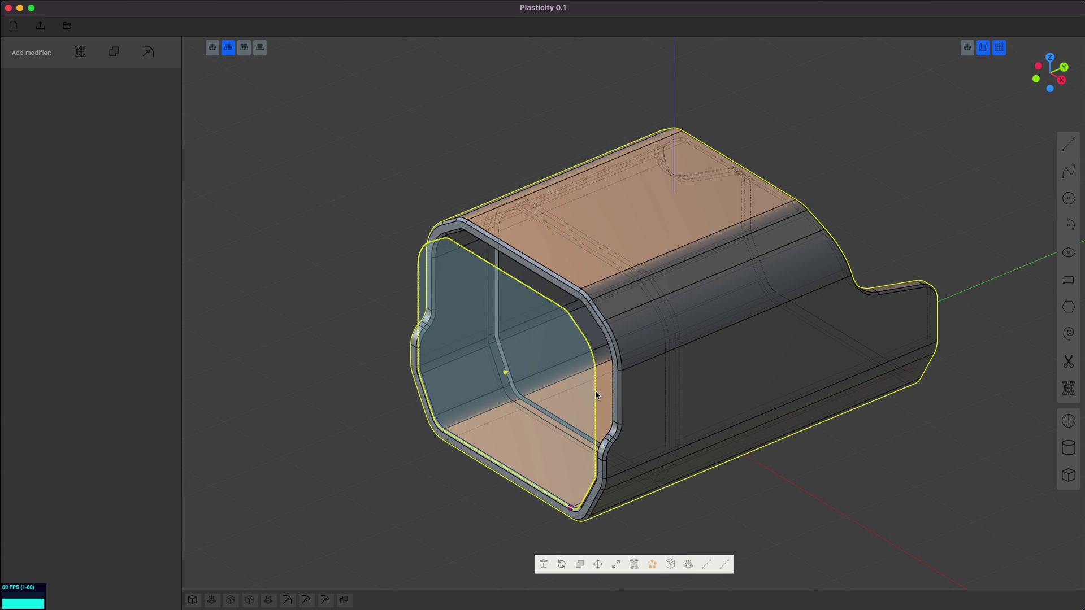
key(Delete)
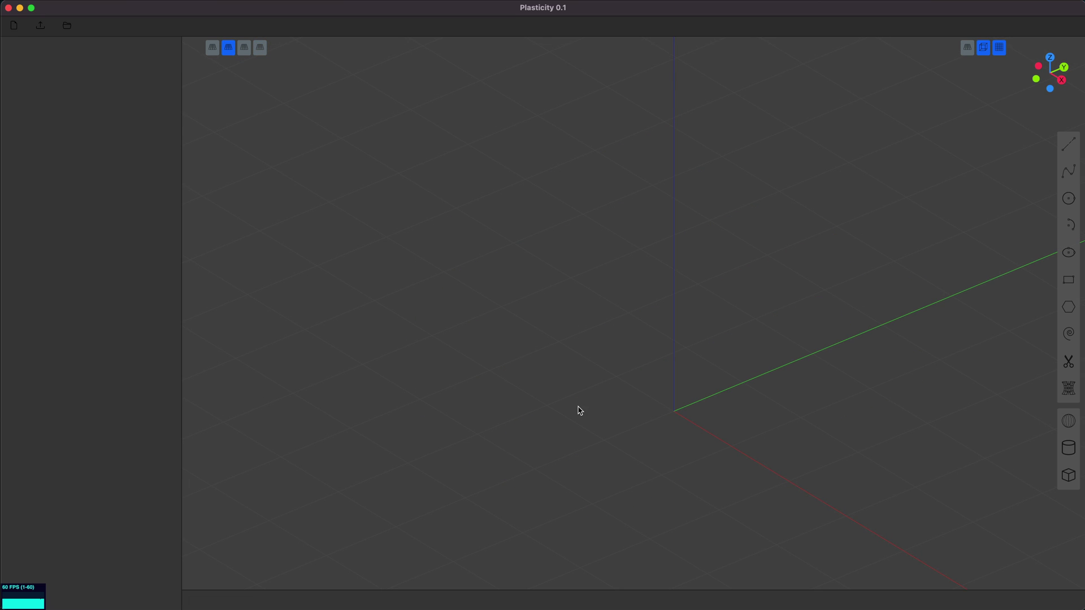
key(super+z)
Delete only the inset profile curve at the front opening, keeping the housing body
click(594, 379)
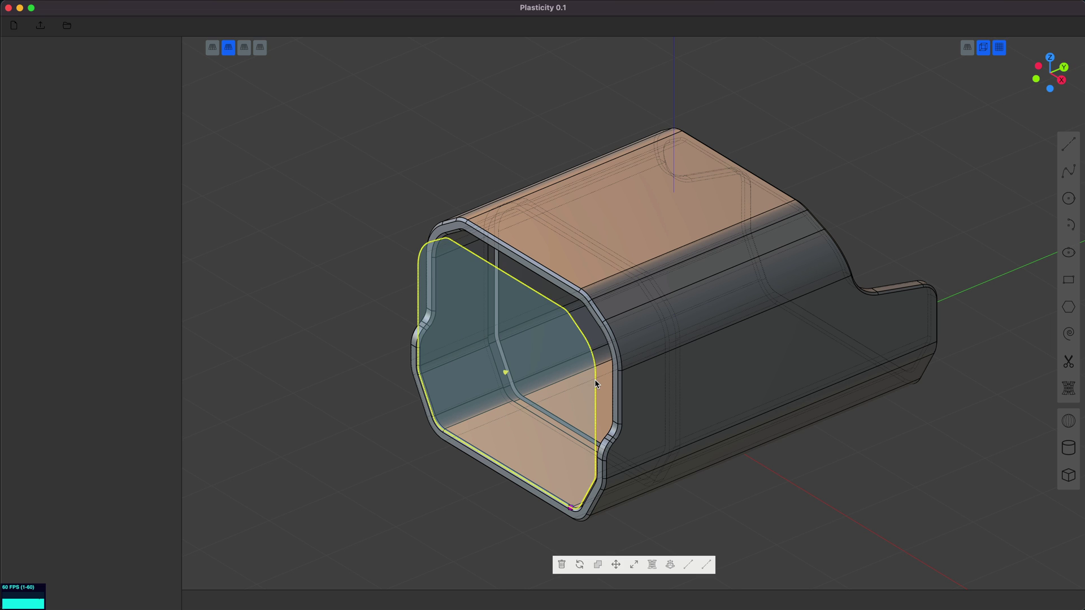
key(Delete)
Chamfer the edges of the groove around the housing's inner wall by about 0.01
scroll(518, 441, up, 3)
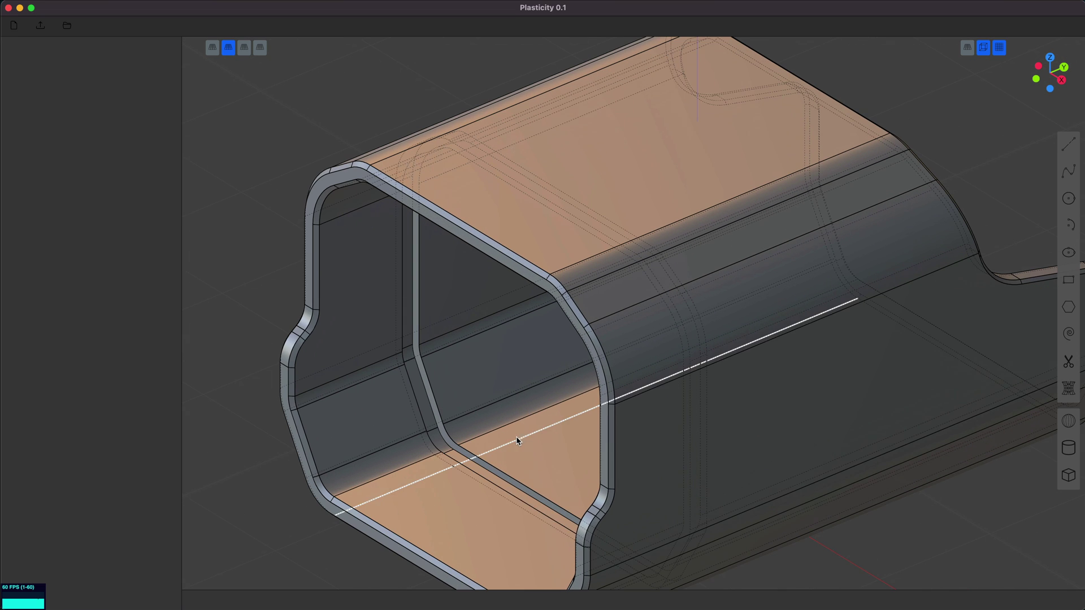
click(442, 437)
key(f)
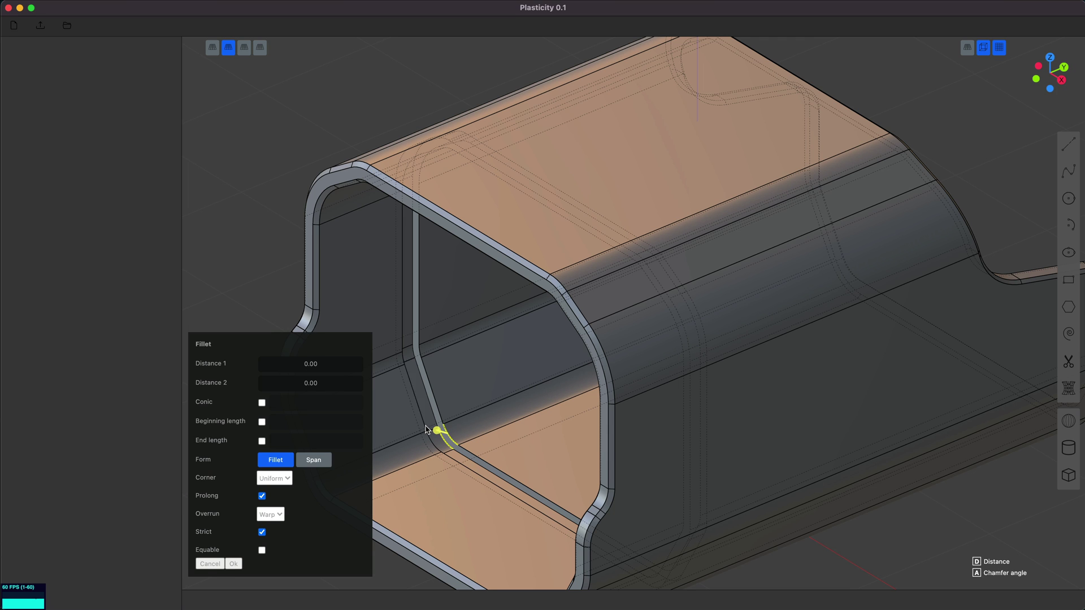
click(425, 426)
click(419, 425)
key(d)
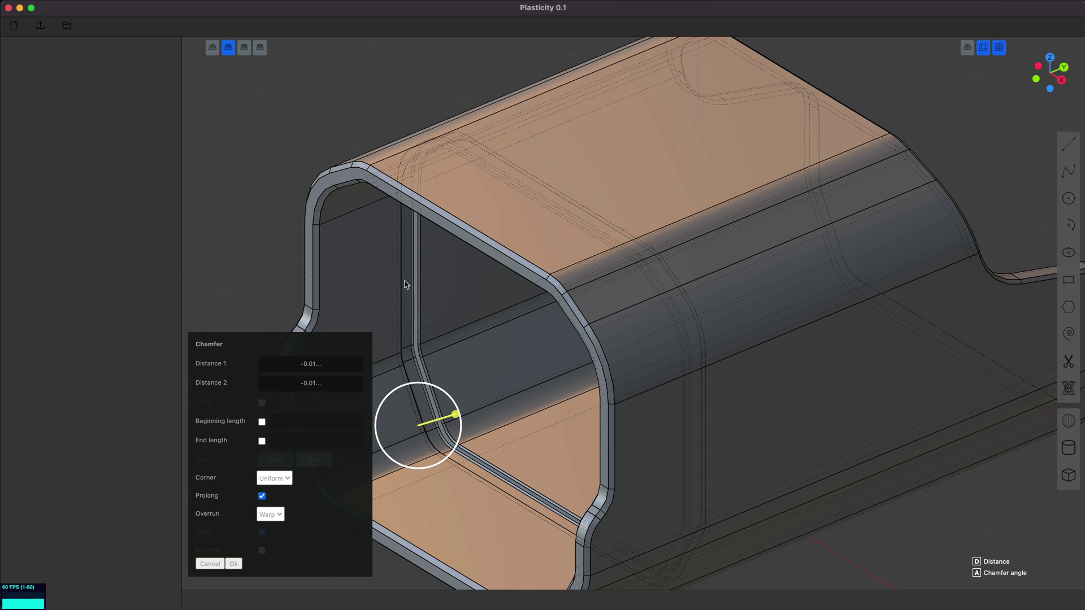
key(Return)
mouse_move(547, 383)
middle_down()
mouse_move(484, 404)
mouse_move(518, 370)
mouse_move(388, 387)
mouse_move(368, 402)
mouse_move(539, 380)
mouse_move(518, 395)
mouse_move(434, 394)
mouse_move(608, 388)
mouse_move(551, 380)
middle_up()
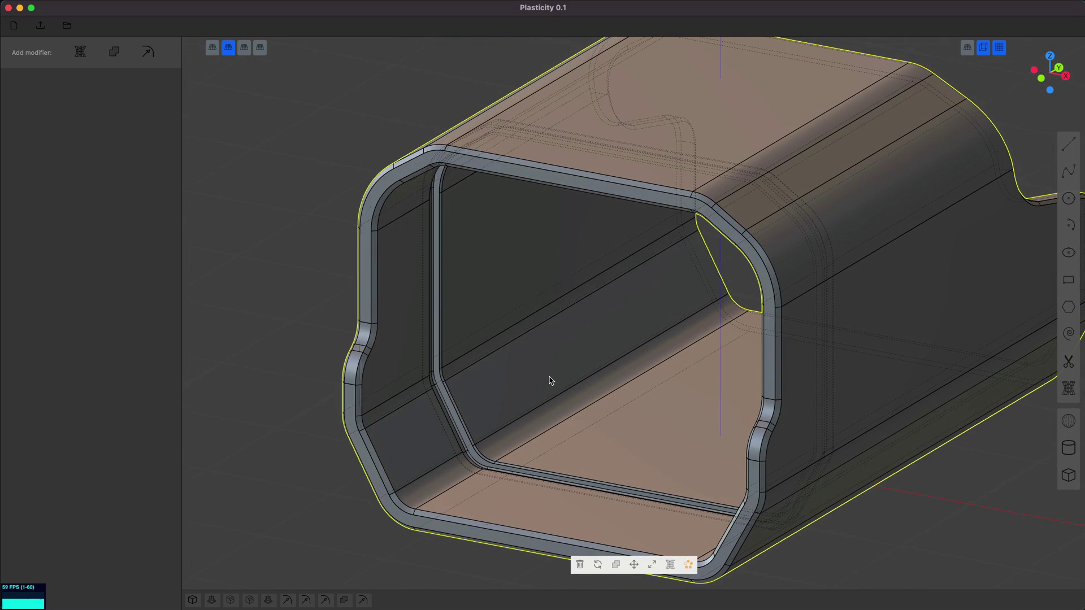
middle_drag(588, 438, 550, 438)
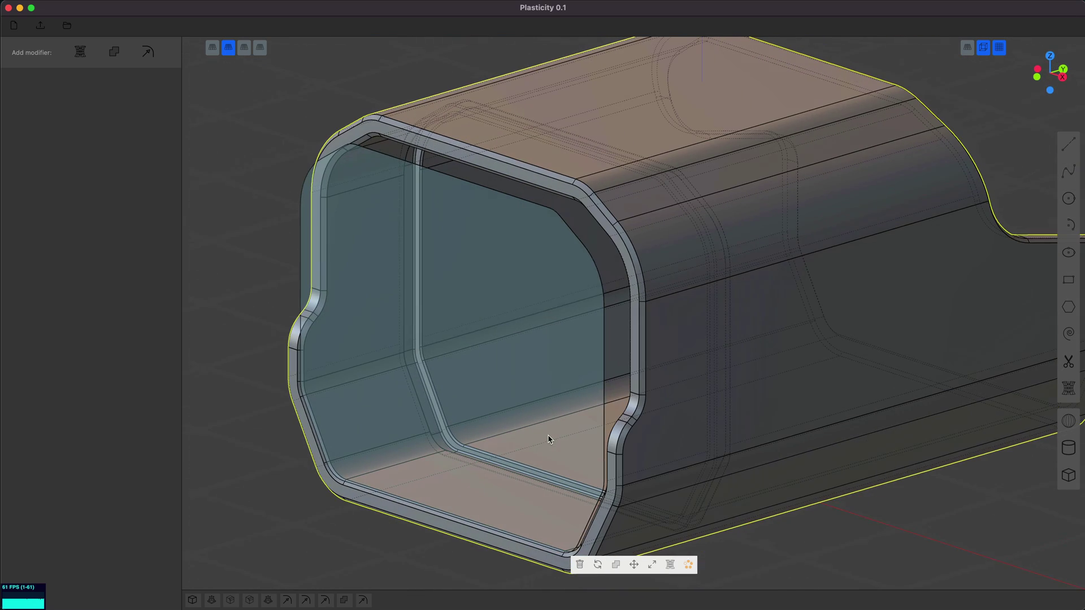
click(599, 287)
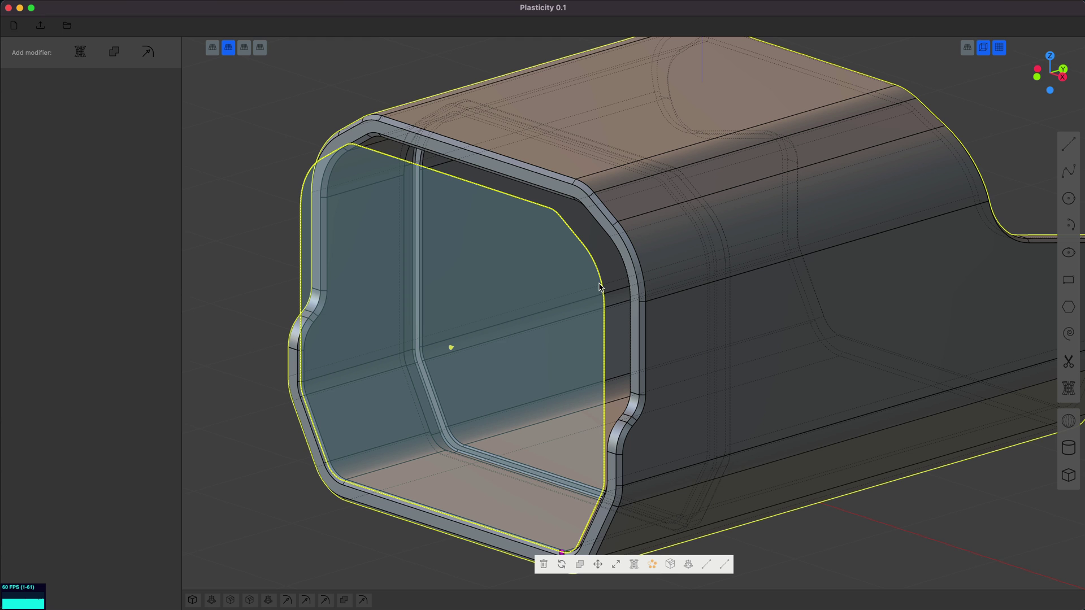
key(g)
key(y)
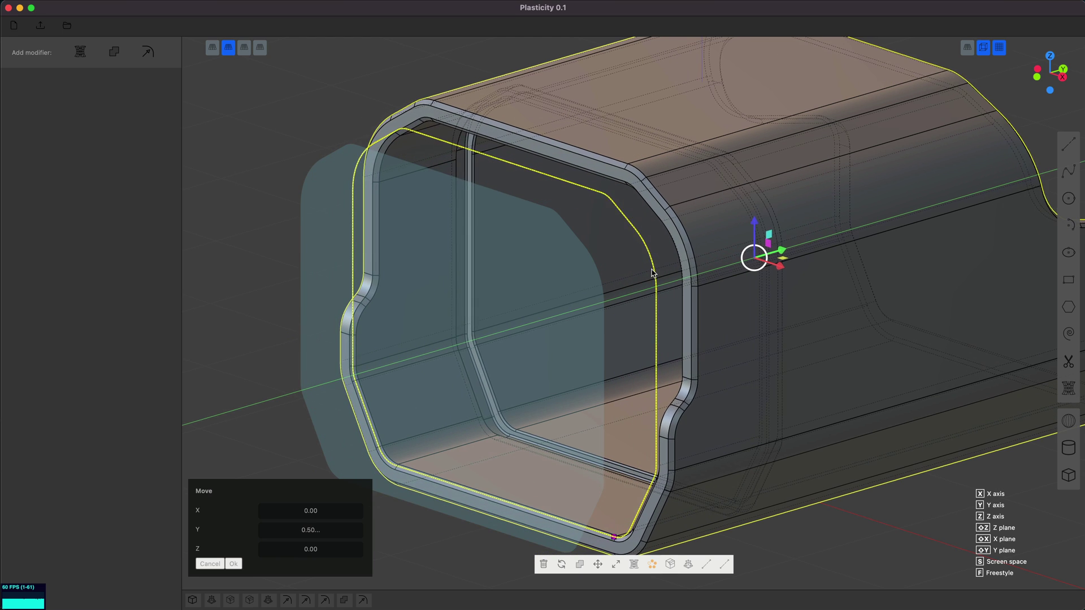
key(Escape)
key(Escape)
Move only the filled profile curve about 1.09 along Y from the front opening into the inner groove
click(602, 288)
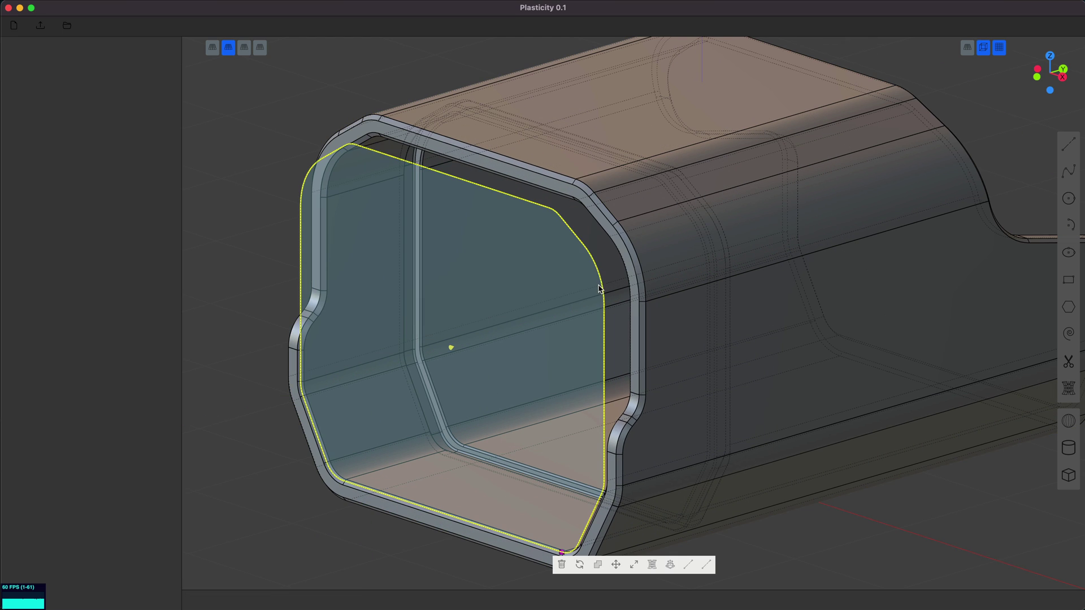
key(g)
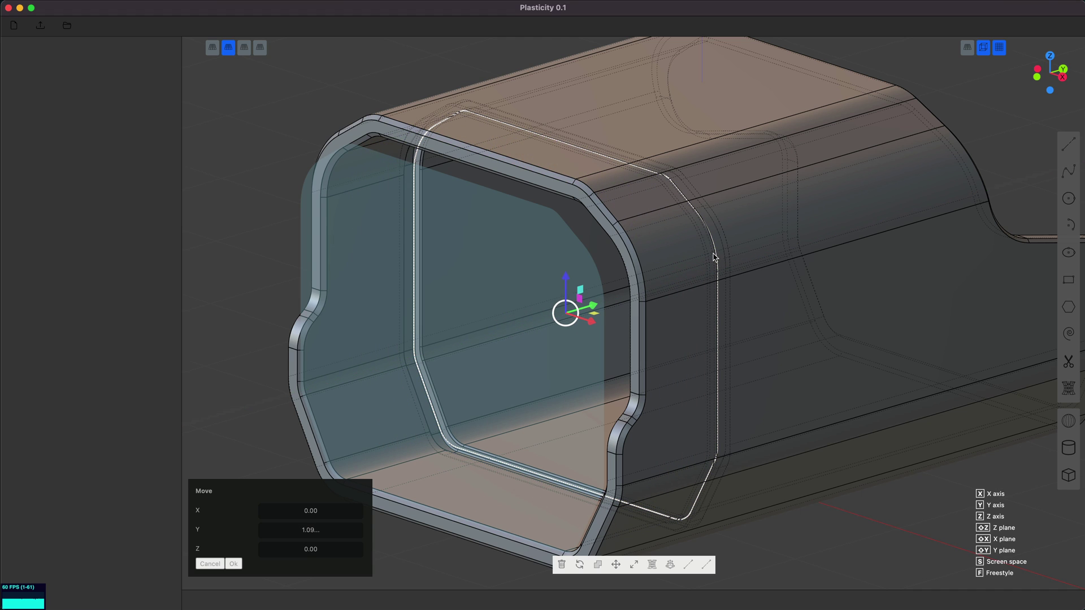
key(7)
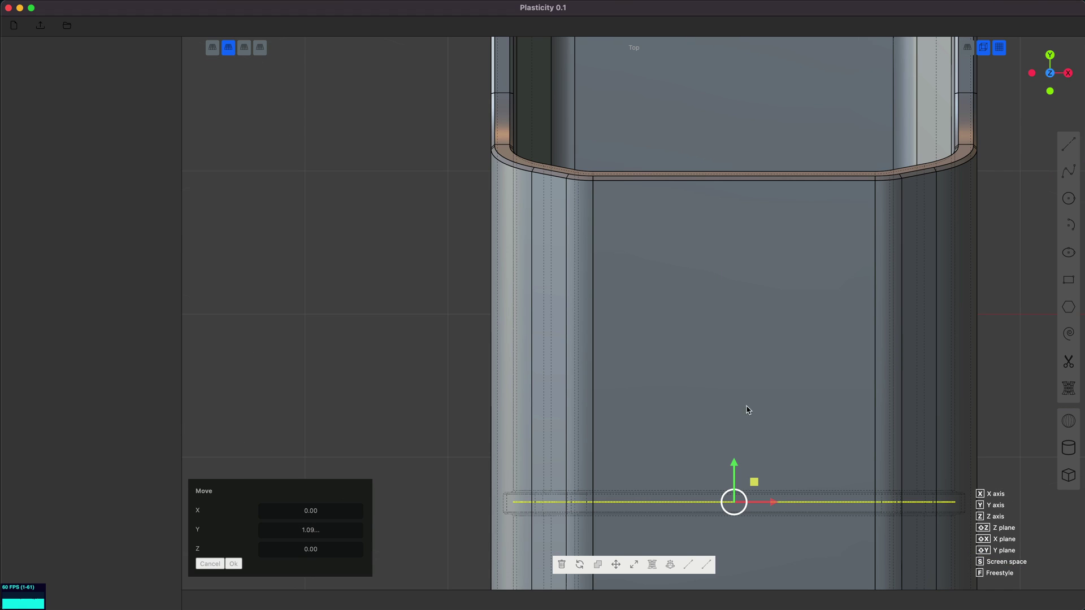
drag(735, 460, 735, 463)
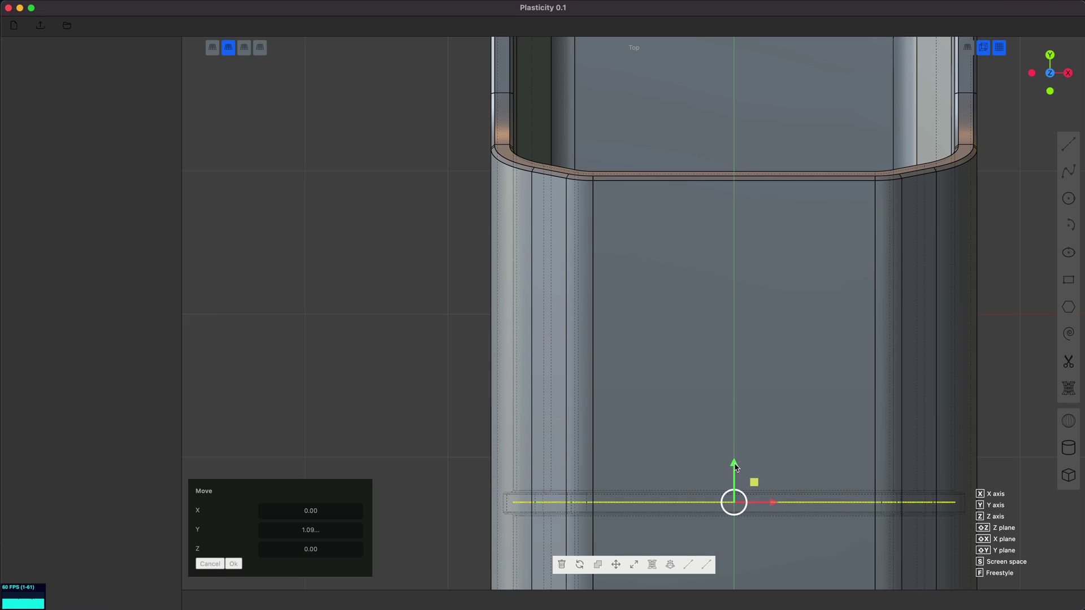
click(736, 468)
middle_drag(736, 467, 661, 366)
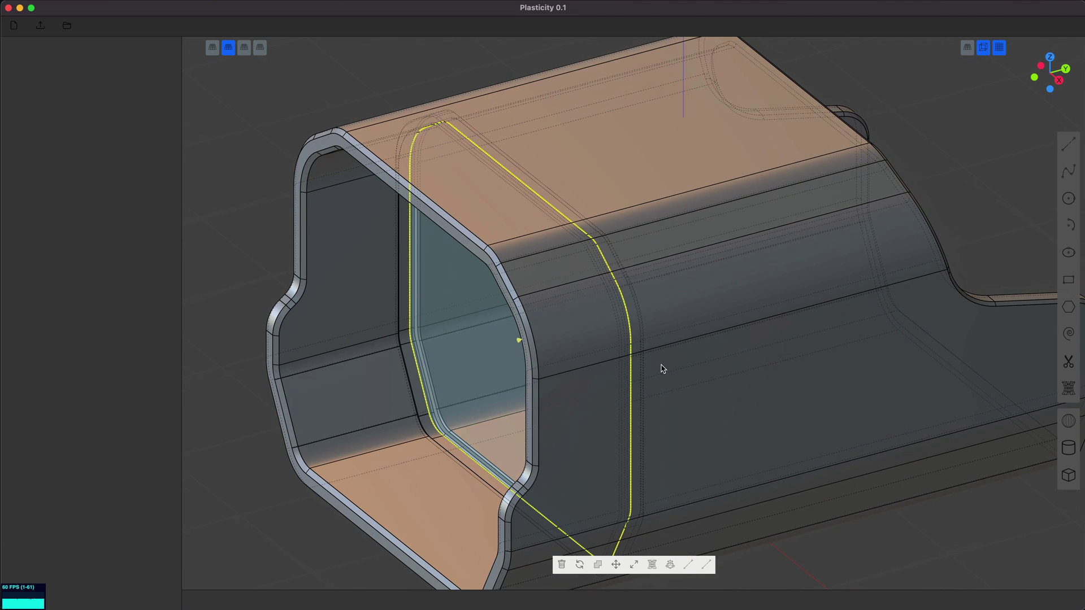
click(279, 453)
Create a short upright cylinder on the ground in front of the housing's front opening
middle_drag(278, 453, 603, 491)
scroll(352, 474, down, 5)
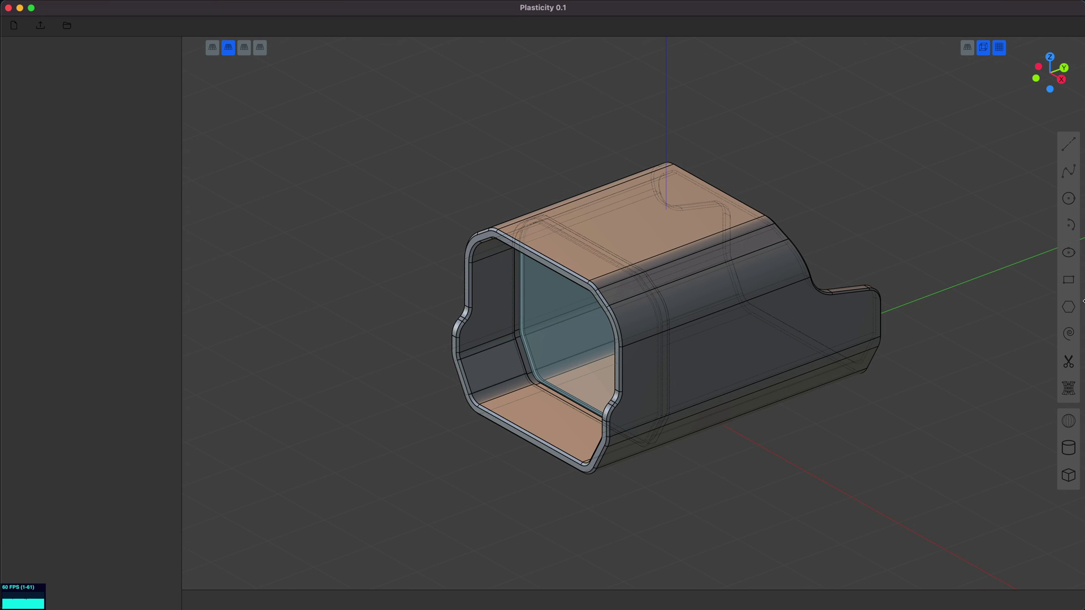
click(1068, 448)
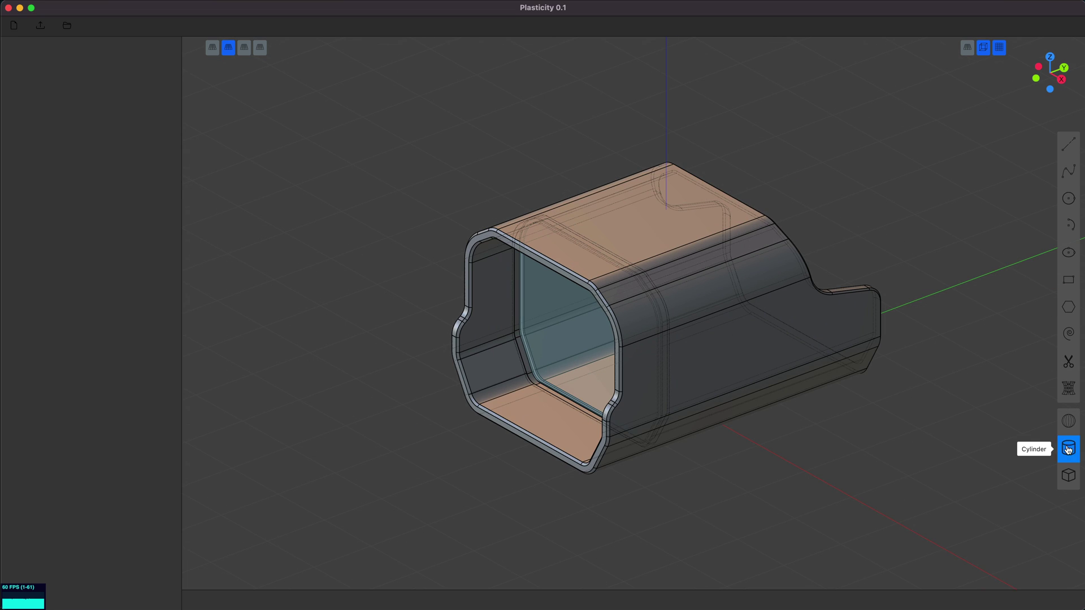
click(503, 474)
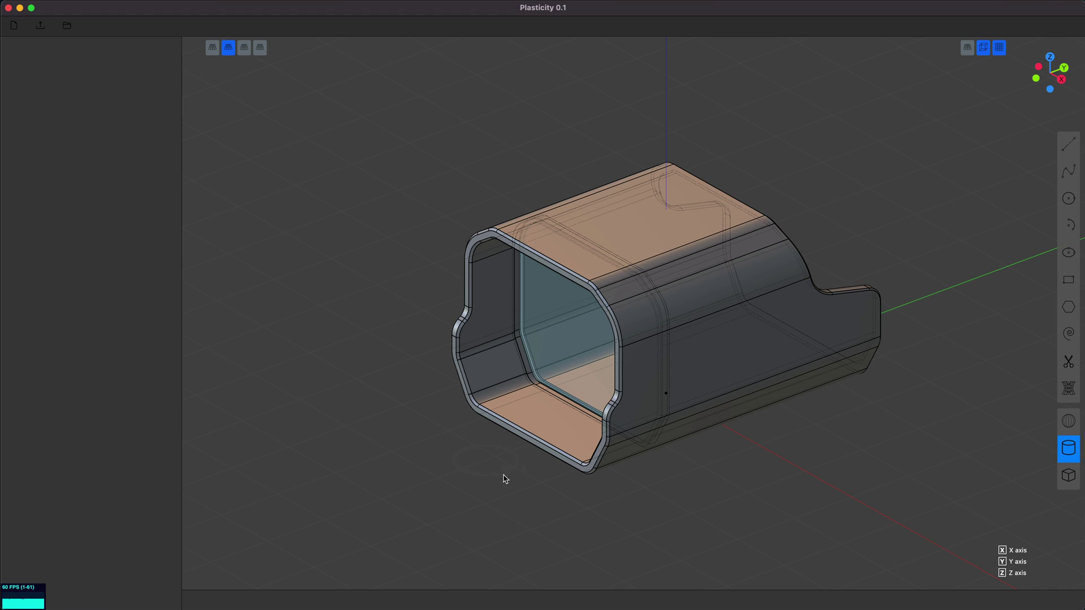
click(504, 479)
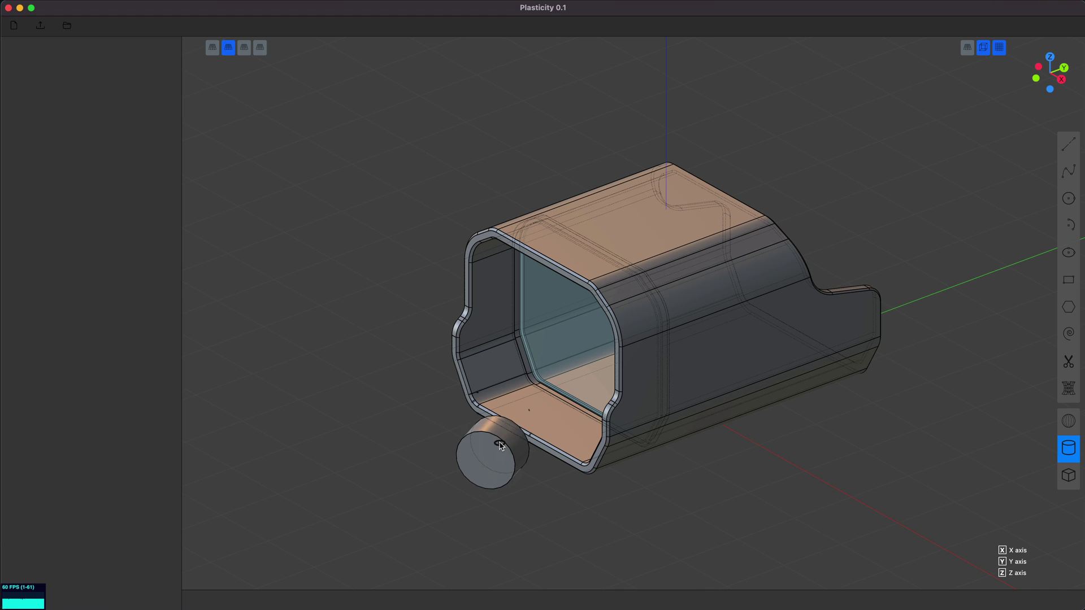
click(484, 414)
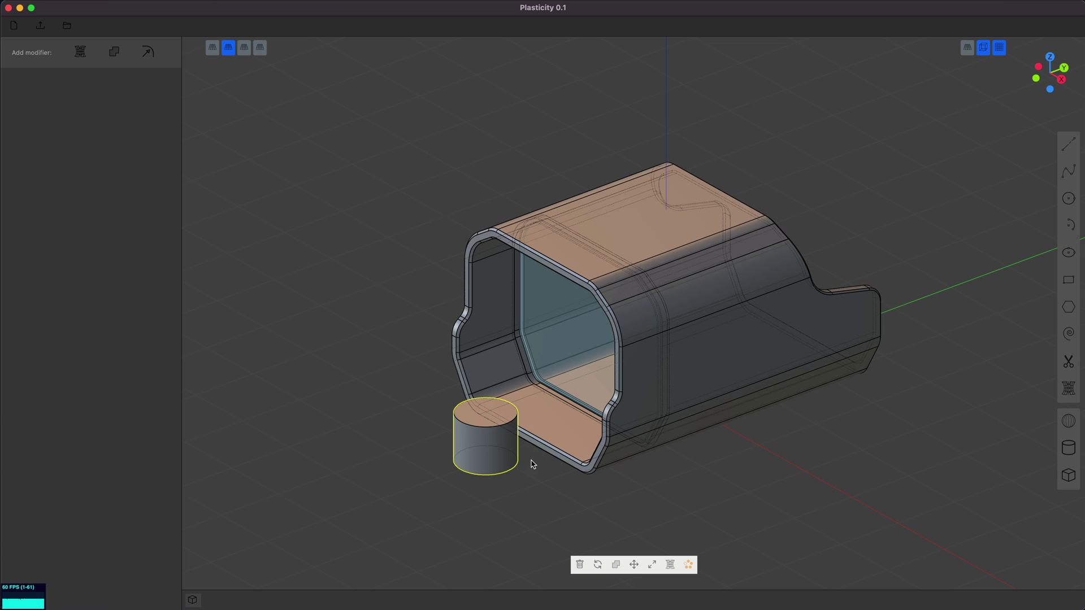
Rotate the cylinder about -46° around X and move it about 1.22 along Y and -0.56 along Z through the housing floor
middle_drag(531, 465, 505, 464)
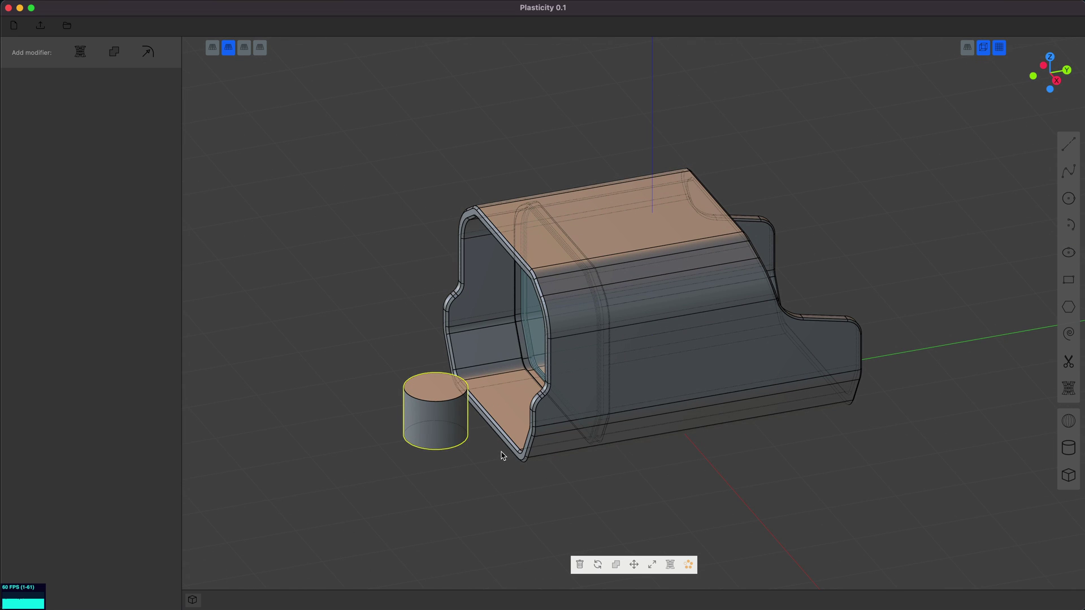
key(r)
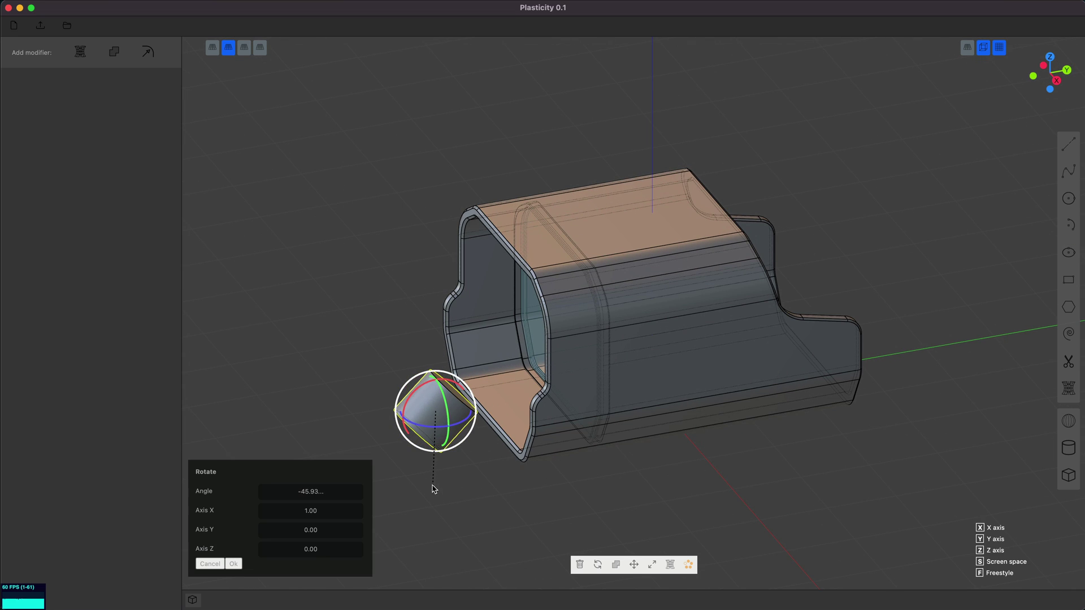
click(432, 488)
middle_drag(438, 484, 448, 416)
key(g)
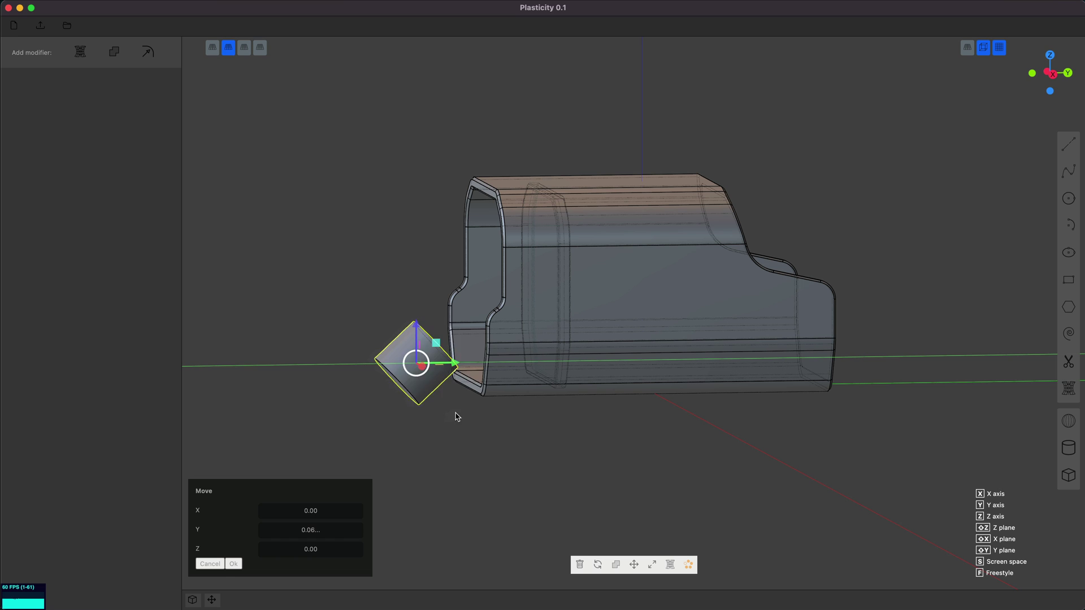
click(533, 422)
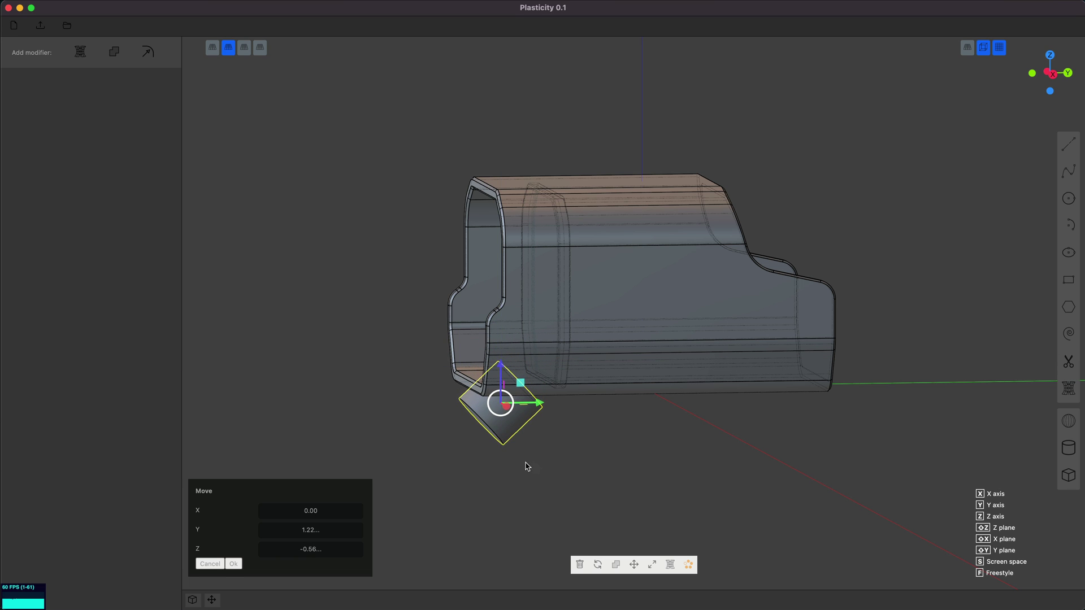
middle_drag(526, 465, 499, 520)
key(Return)
Fillet the cylinder's upper rim inside the housing by about 0.15
click(554, 447)
key(b)
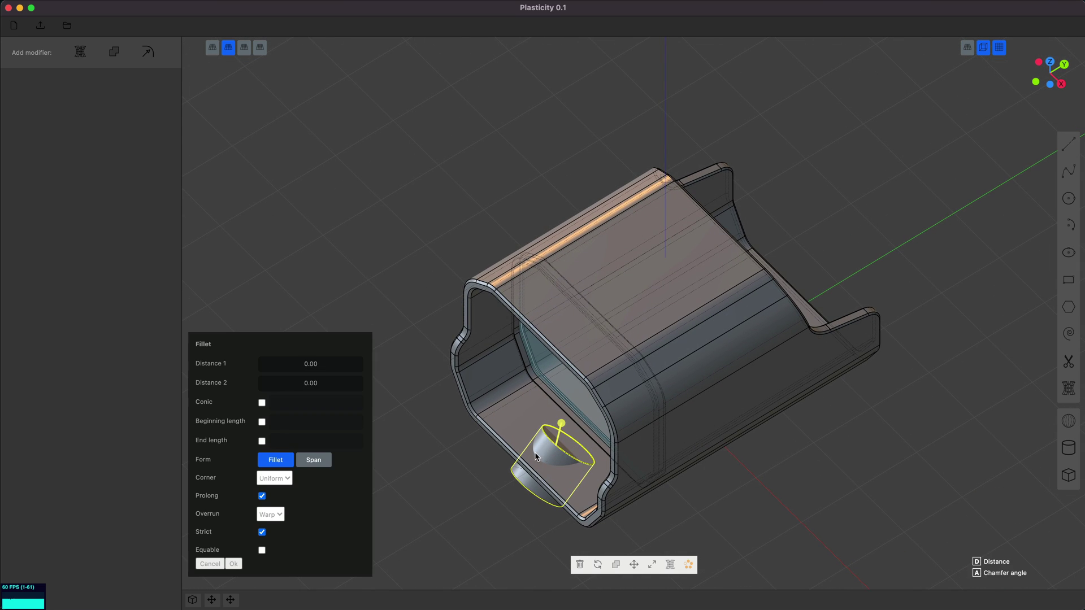
key(d)
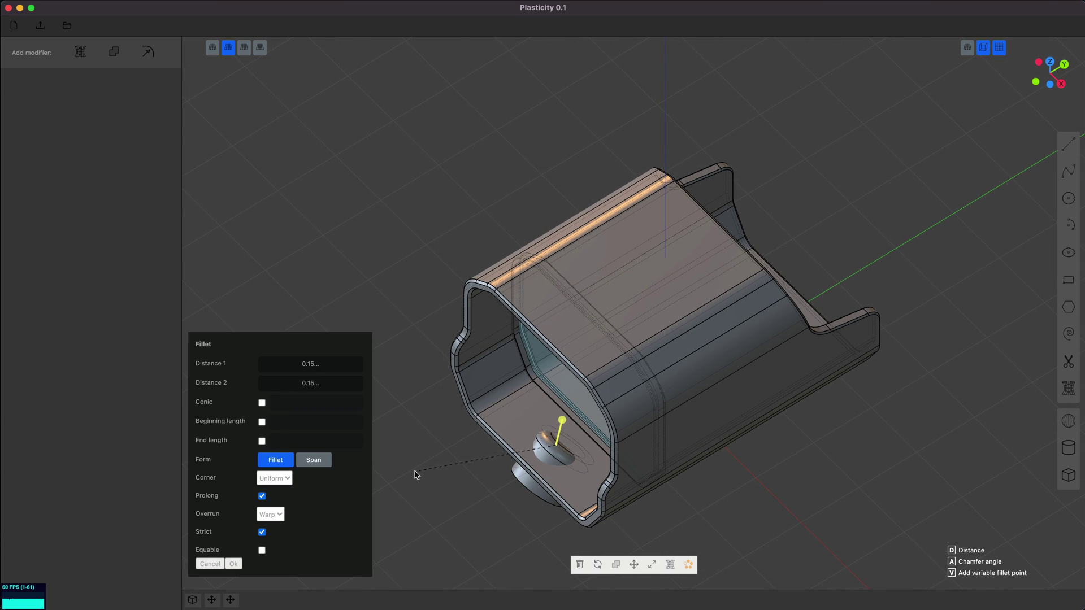
click(415, 475)
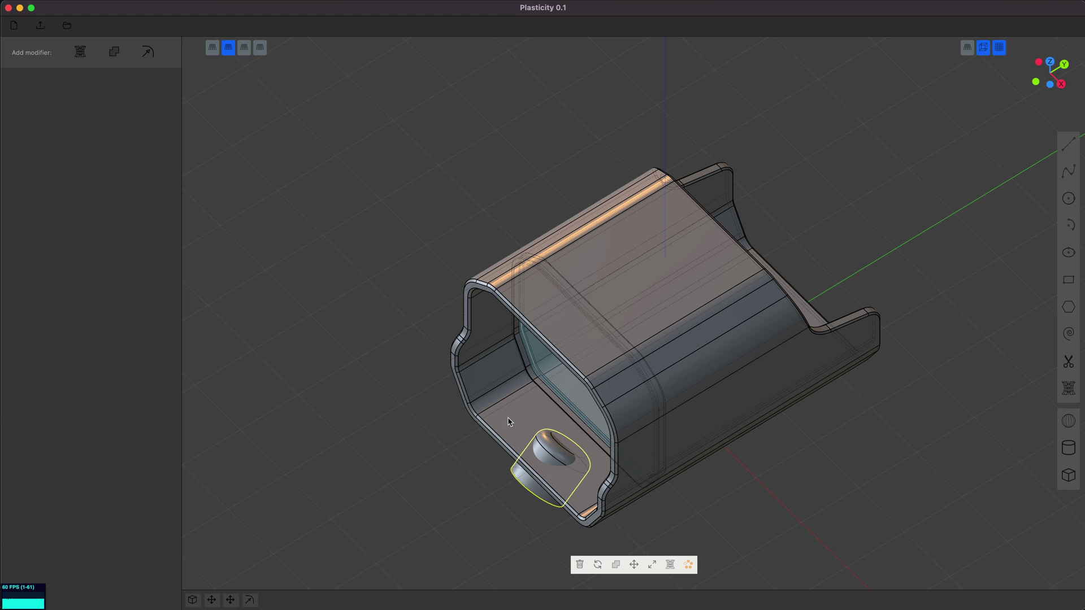
Join the tilted cylinder and the housing into one body with a Boolean Union
key(4)
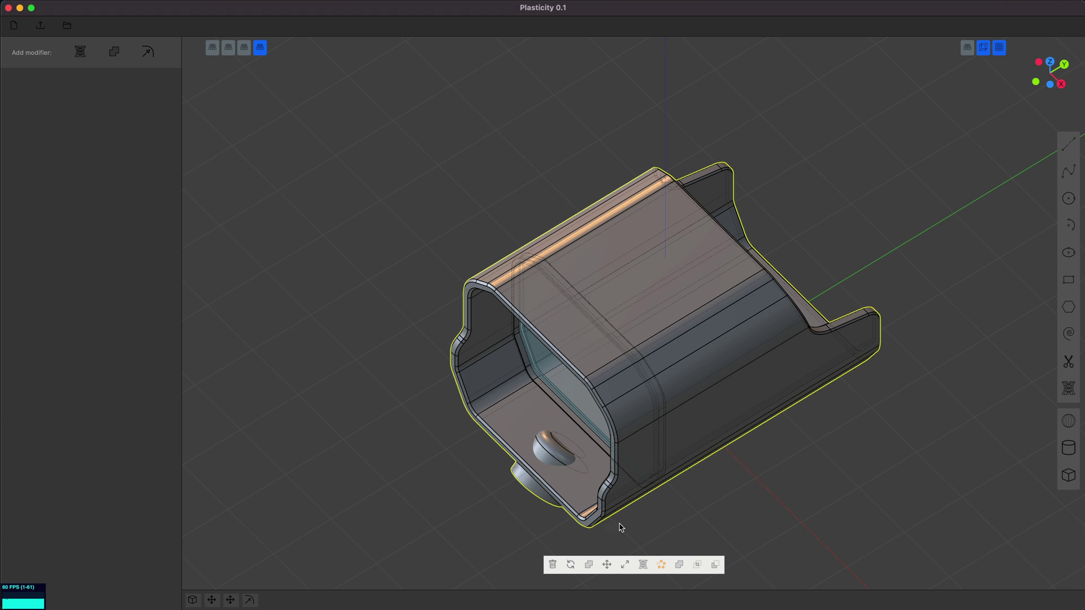
click(679, 564)
click(592, 498)
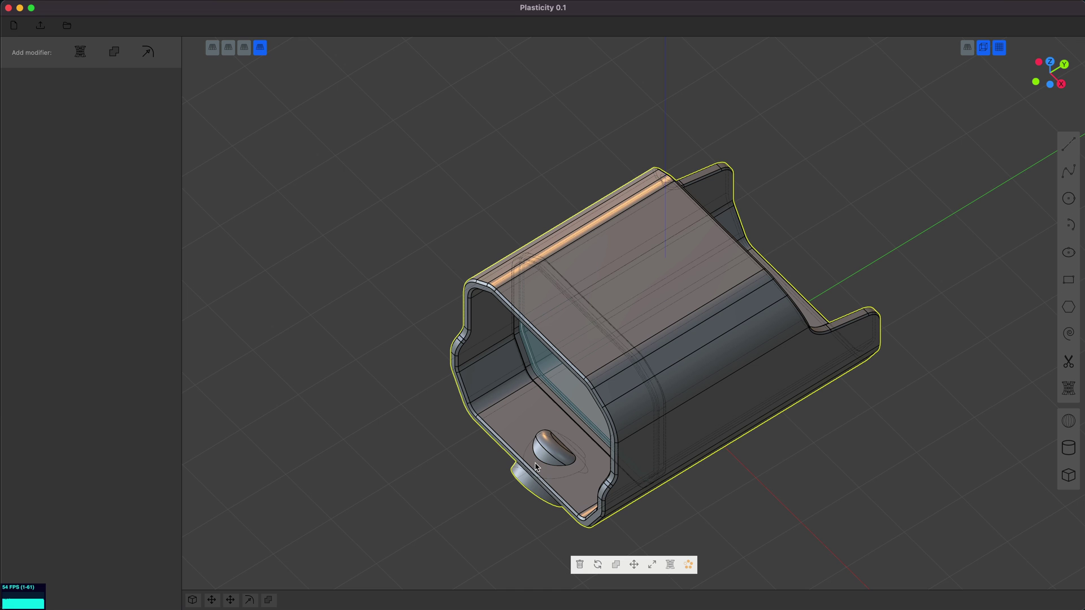
Fillet the seam where the tilted cylinder meets the inner floor of the housing
key(2)
click(548, 465)
key(f)
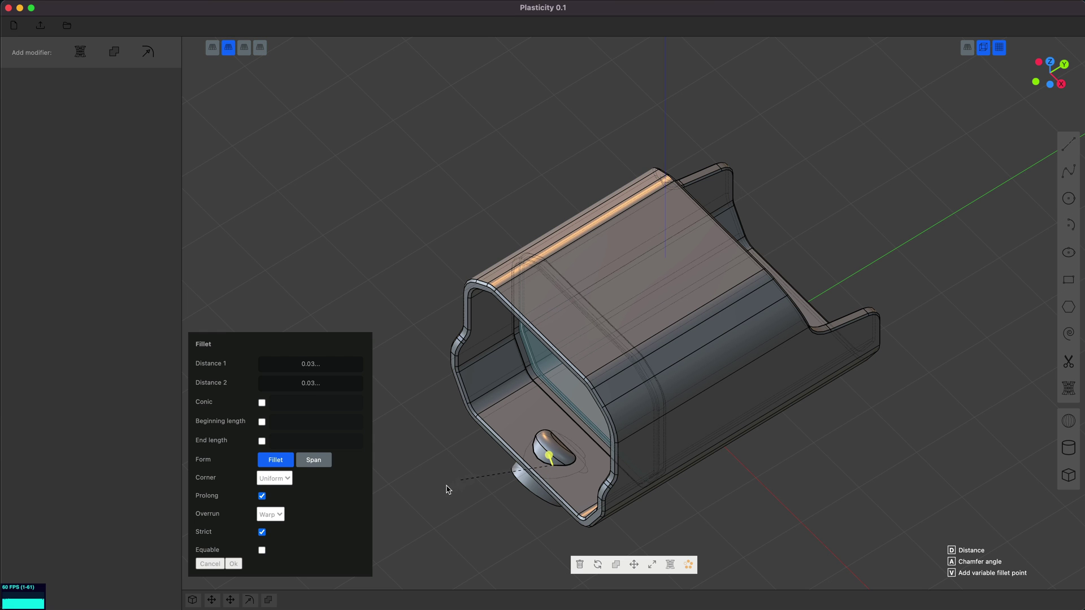
click(424, 503)
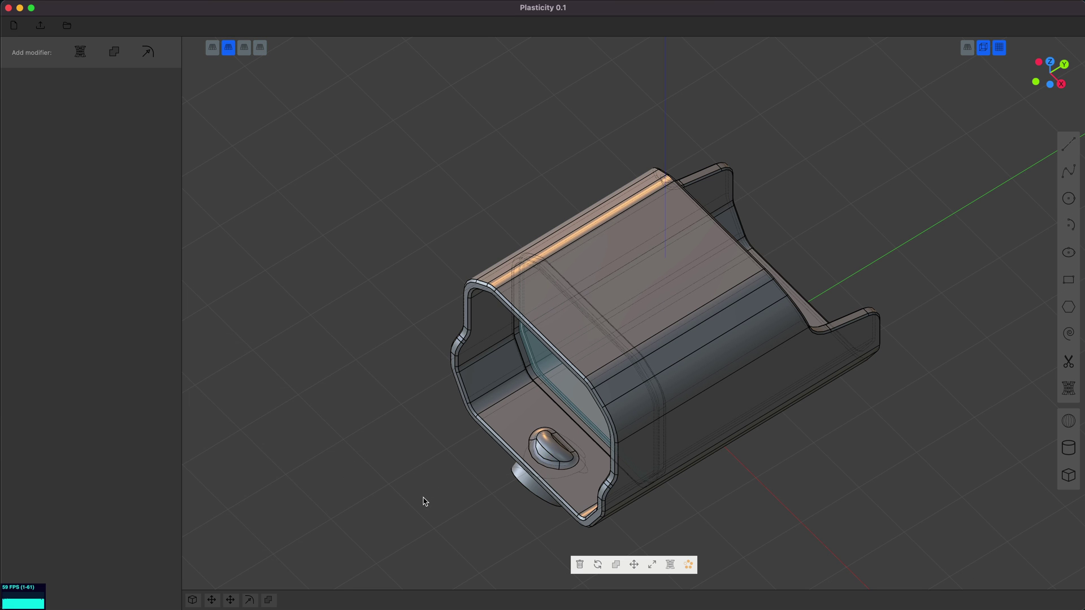
Select only the cylinder faces protruding below the housing and delete them, leaving the rounded bump on the inner floor
middle_drag(425, 501, 419, 414)
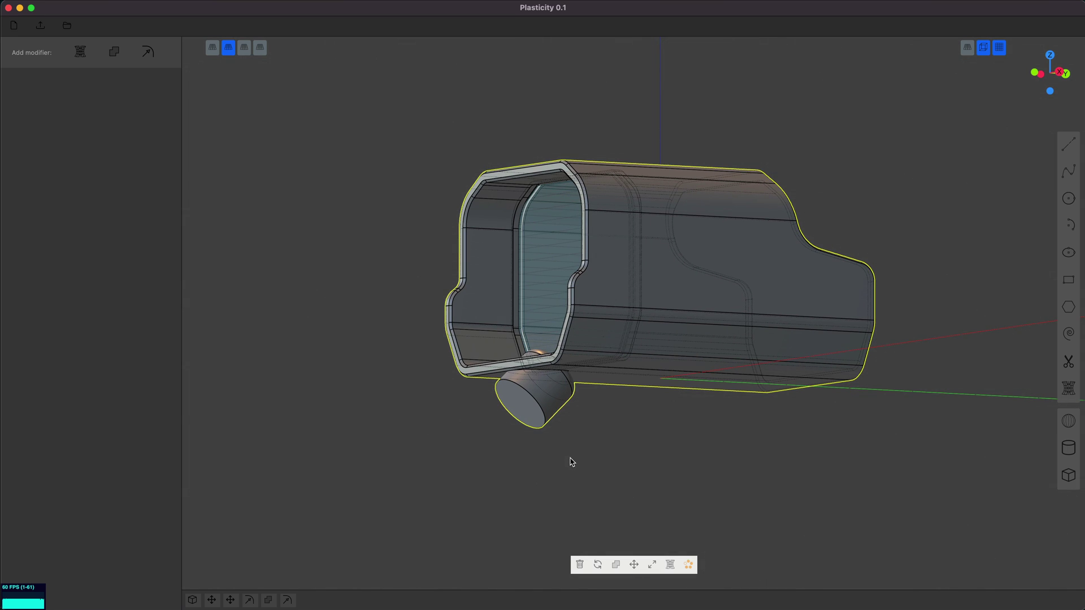
key(KP_3)
drag(593, 474, 419, 397)
middle_drag(450, 462, 492, 473)
key(Escape)
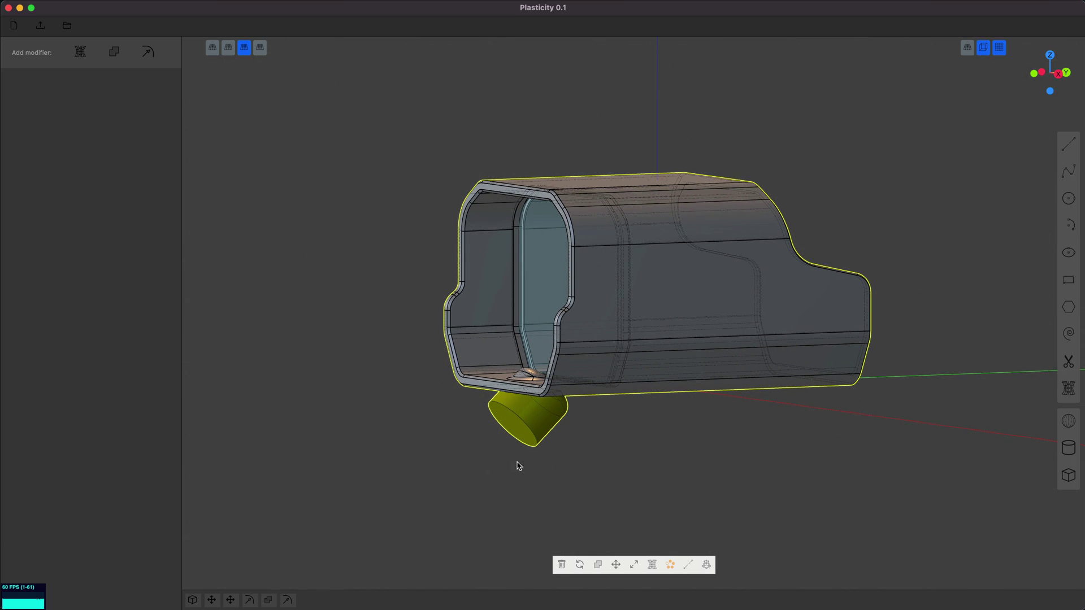
key(Escape)
drag(649, 462, 429, 411)
key(Escape)
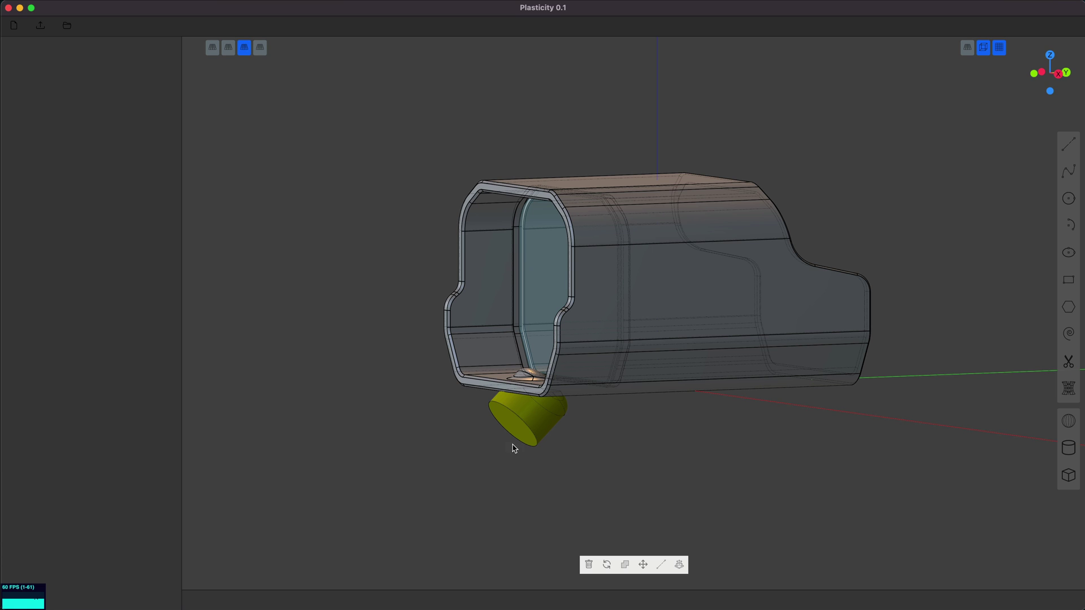
middle_drag(595, 462, 526, 462)
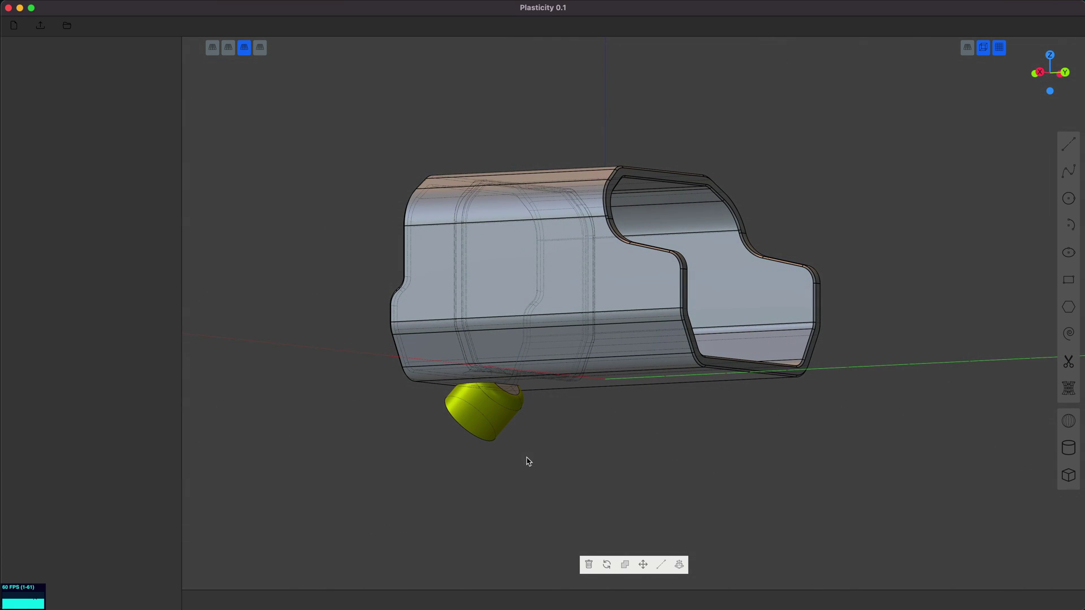
drag(563, 487, 446, 391)
key(Delete)
middle_drag(477, 436, 602, 544)
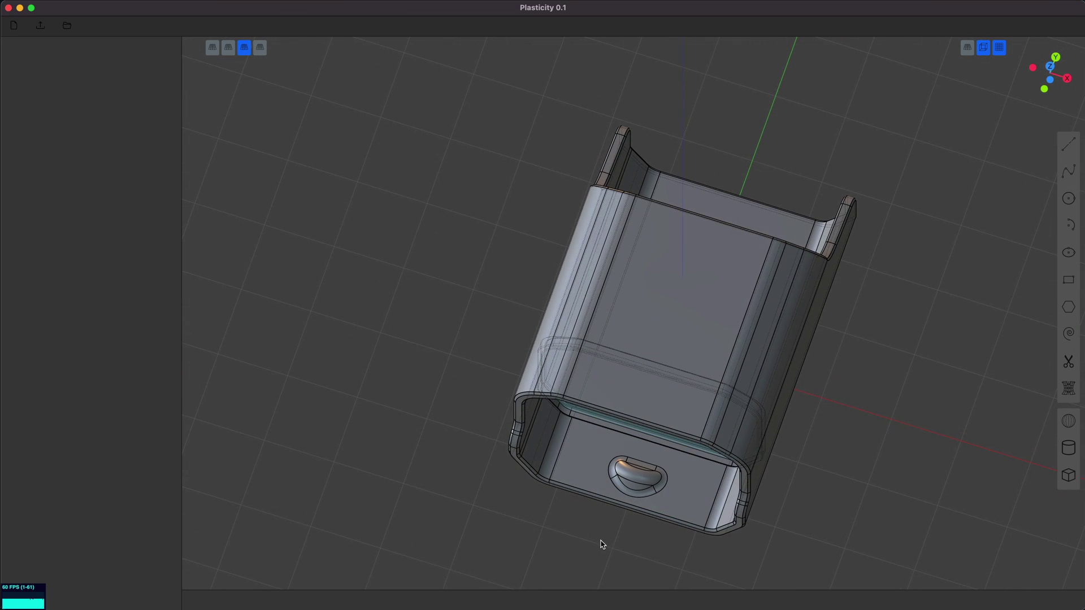
key(KP_7)
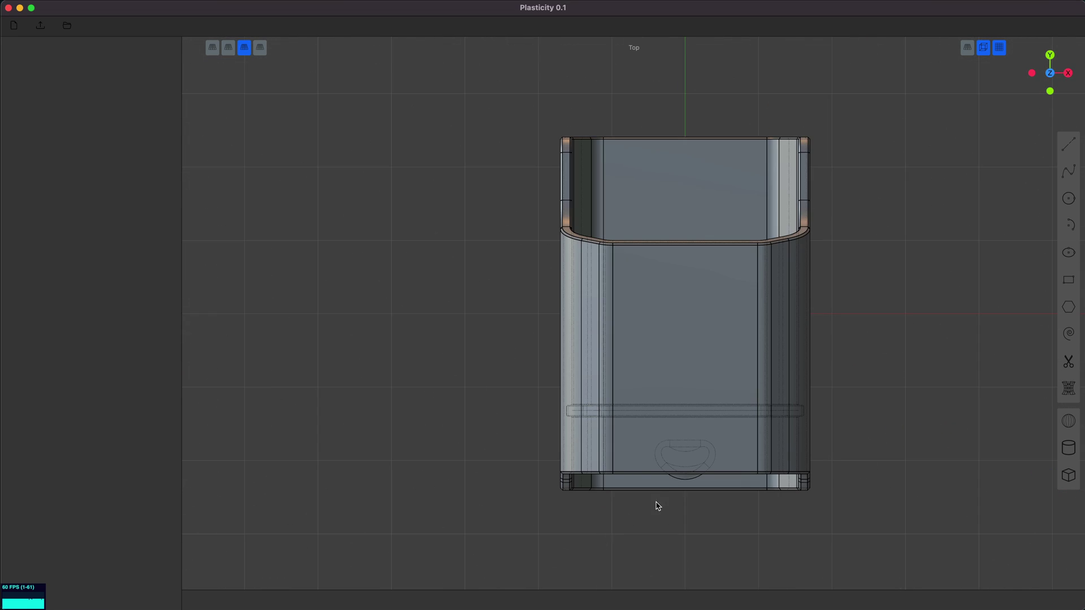
middle_drag(657, 506, 645, 453)
key(KP_7)
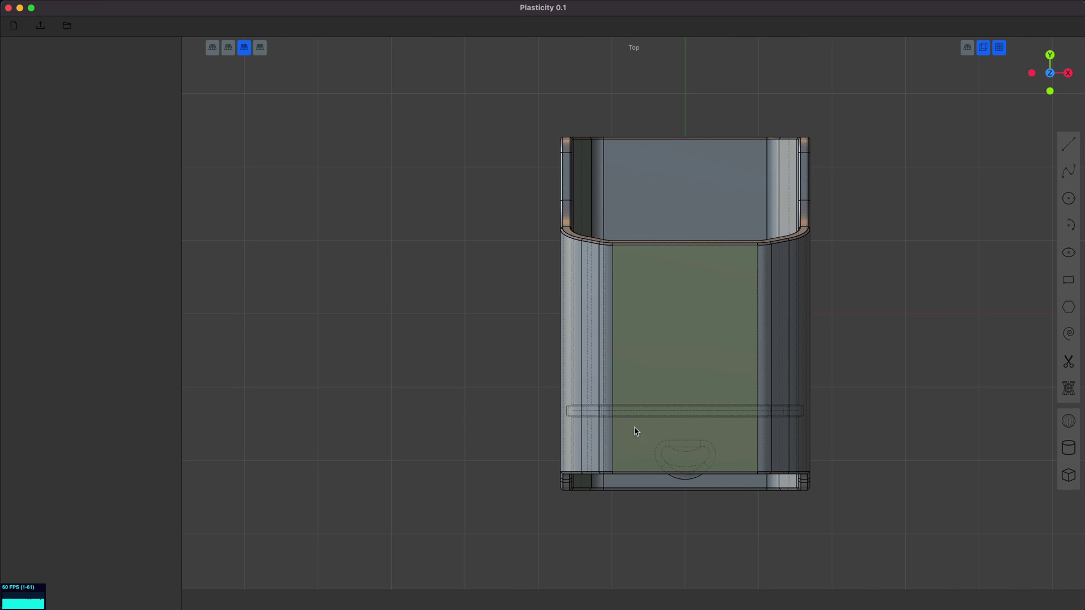
drag(635, 432, 728, 490)
middle_drag(728, 490, 696, 462)
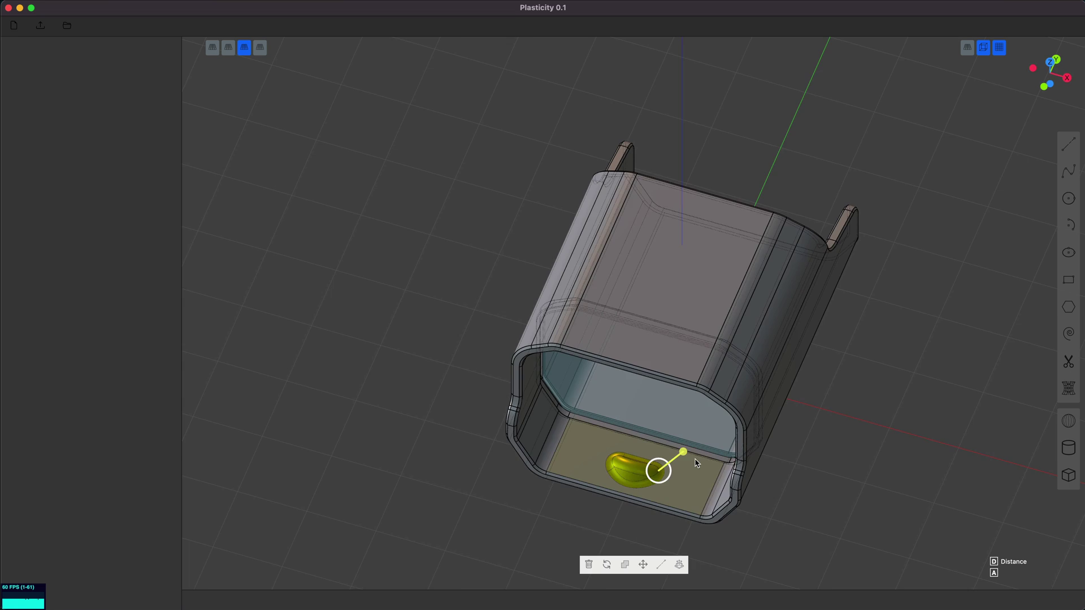
key(KP_7)
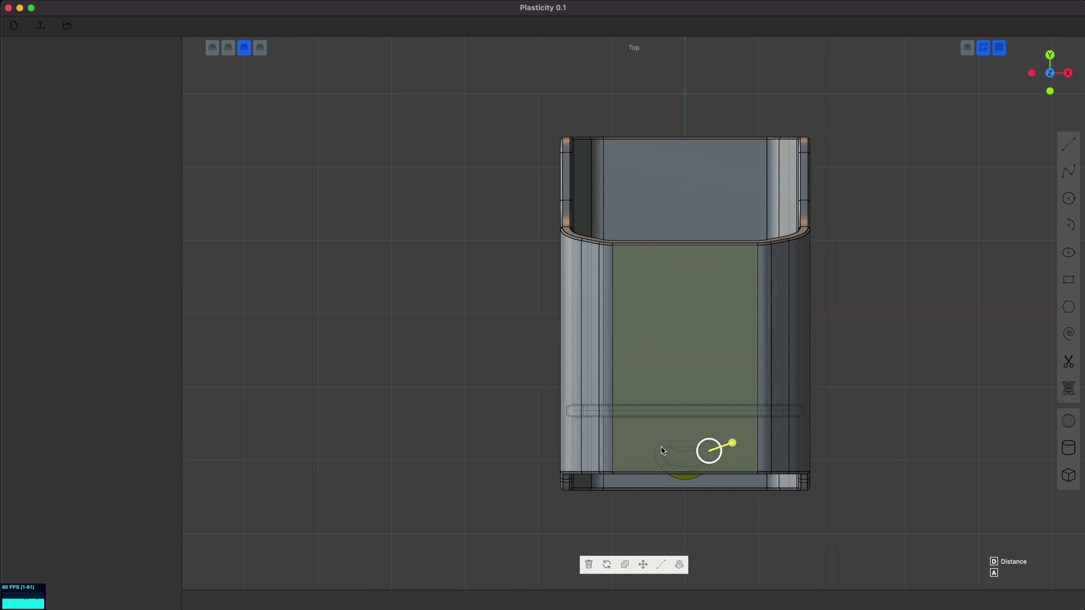
drag(662, 449, 710, 472)
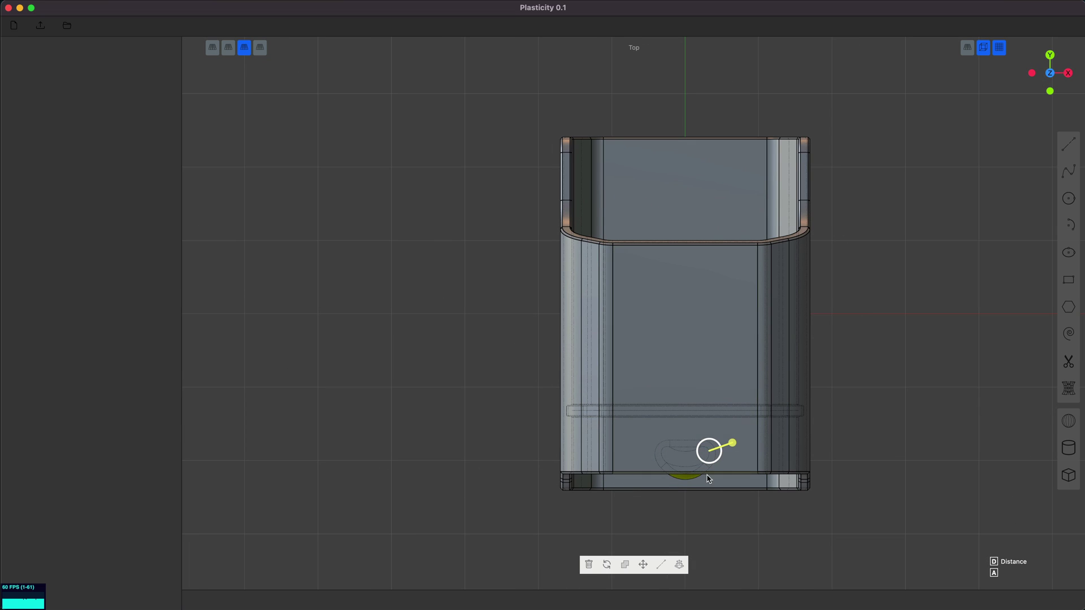
middle_drag(715, 512, 694, 490)
click(657, 528)
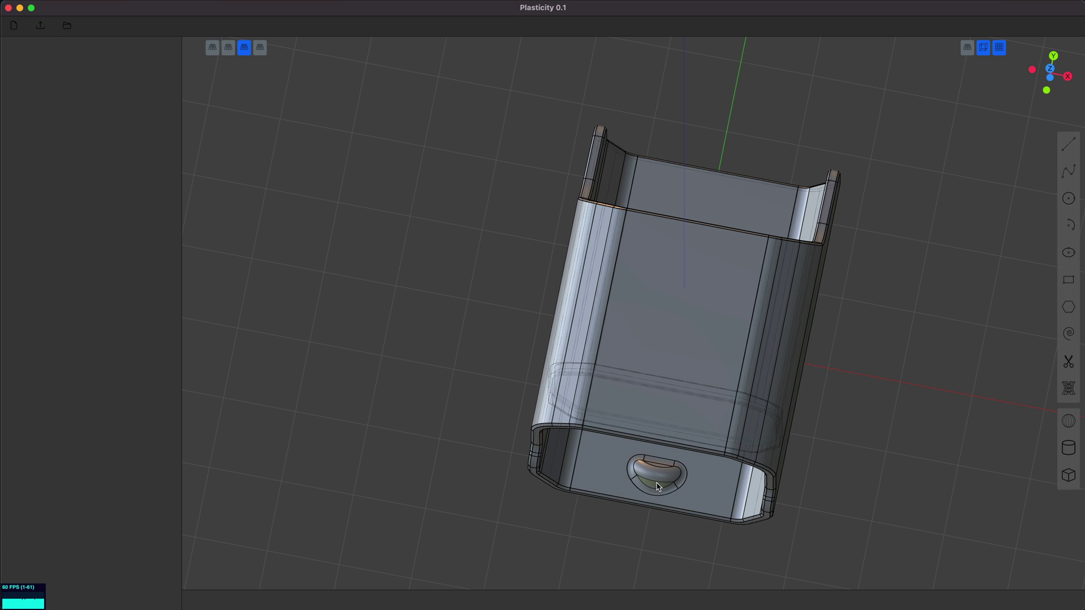
click(658, 476)
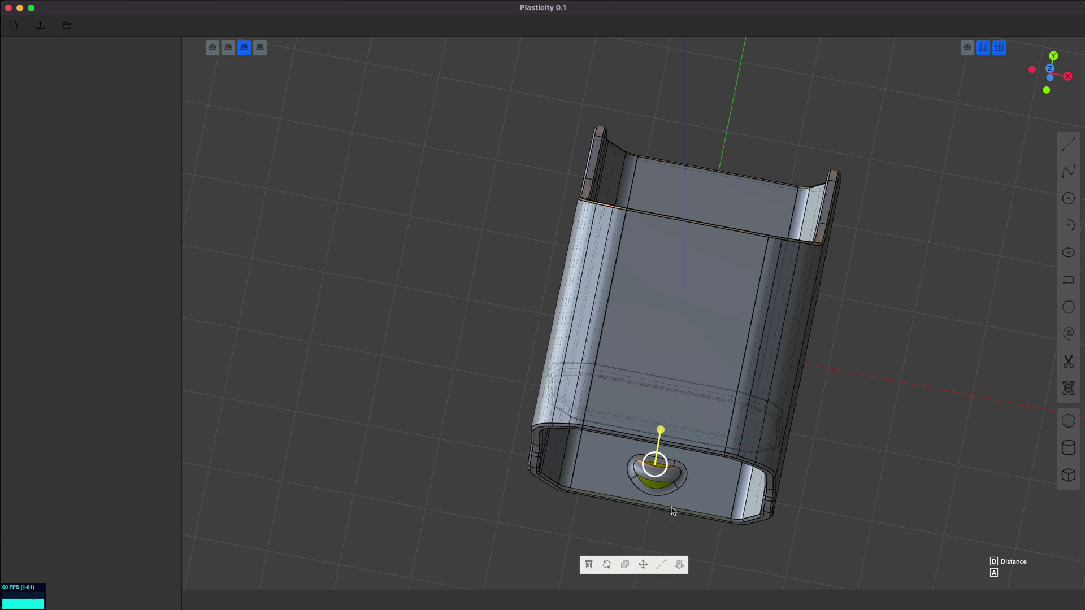
middle_drag(686, 492, 708, 522)
key(KP_7)
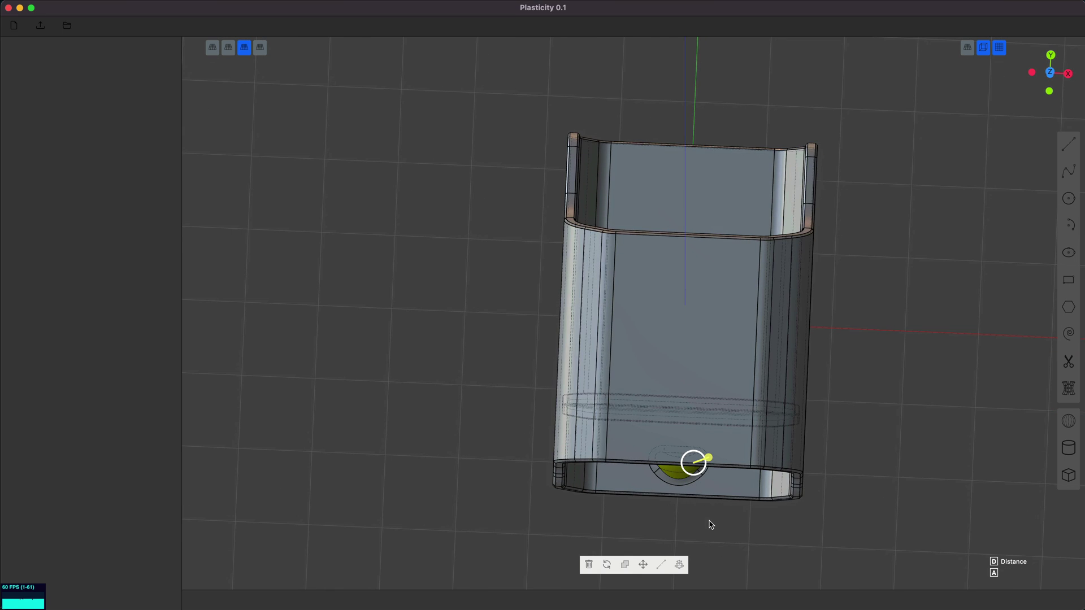
key(g)
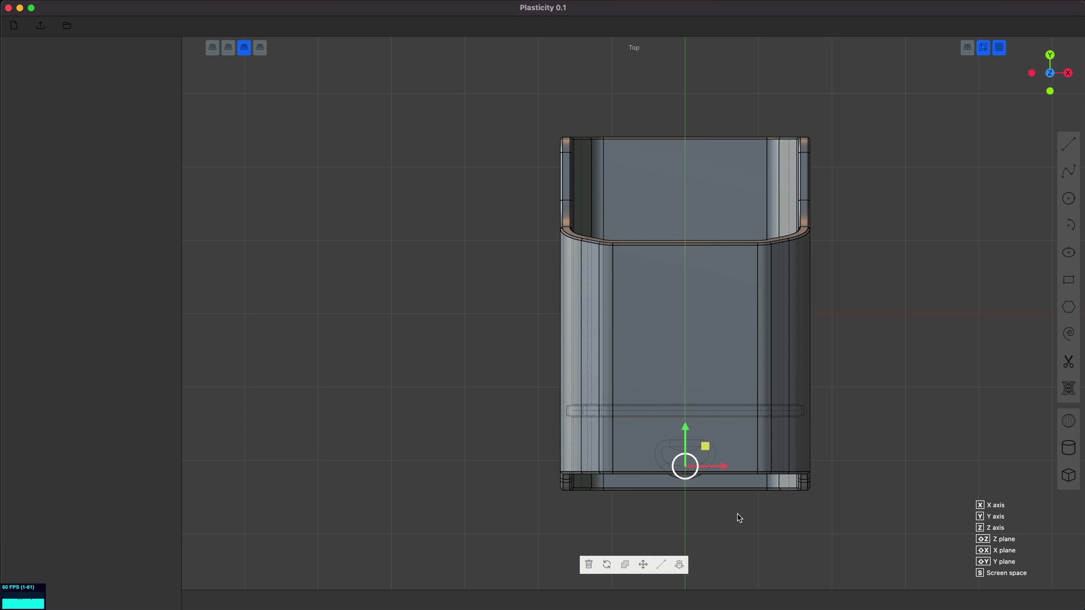
middle_drag(737, 515, 723, 478)
key(Escape)
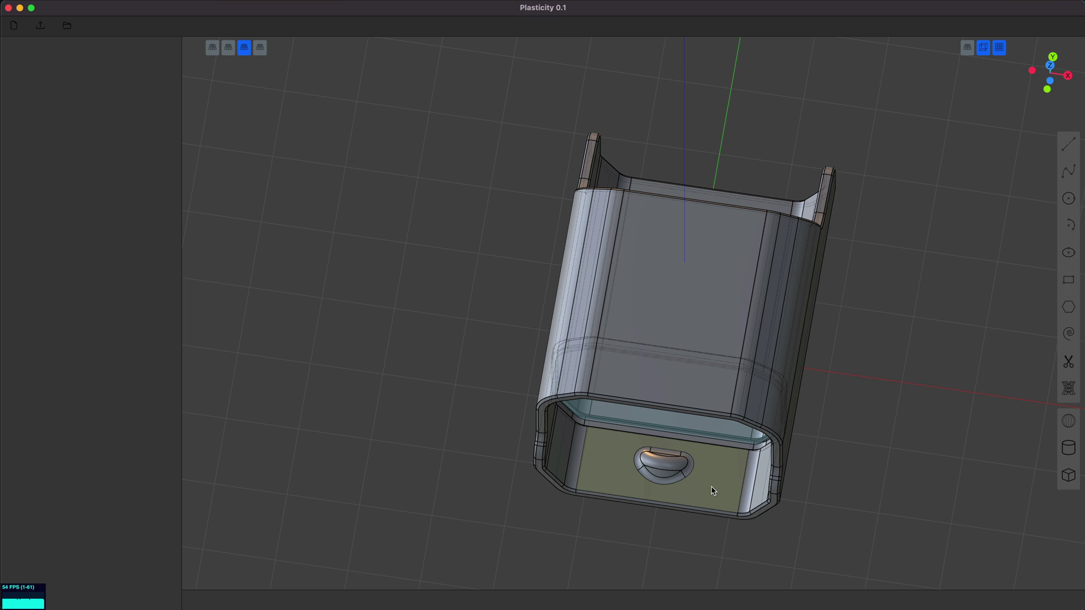
Offset the rounded face around the bump on the housing's inner floor slightly outward
middle_drag(845, 477, 802, 462)
click(624, 455)
key(d)
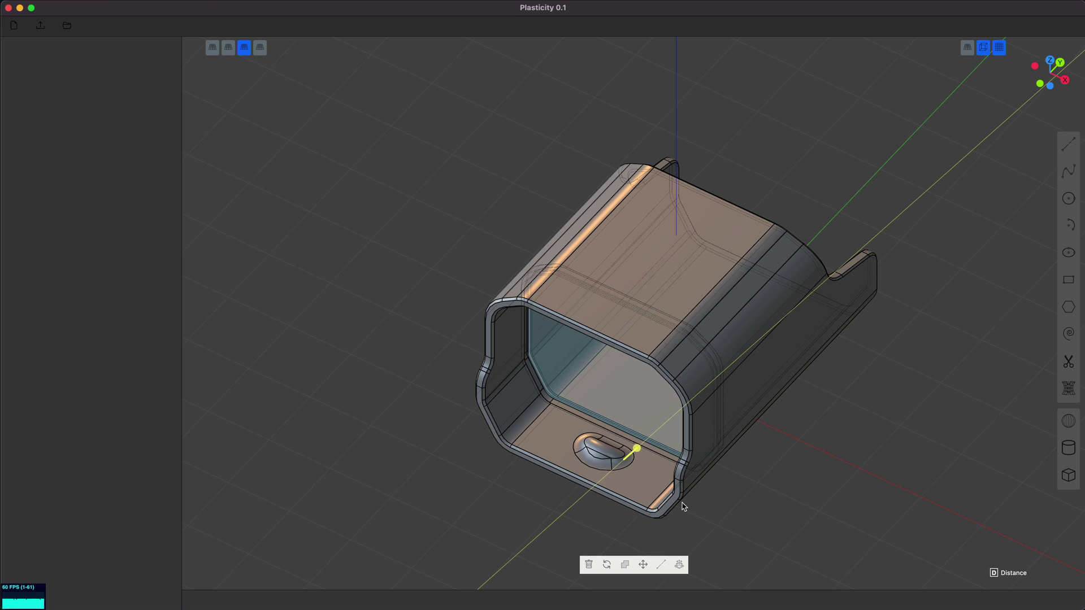
click(694, 503)
key(Return)
middle_drag(697, 503, 675, 464)
key(KP_7)
click(666, 470)
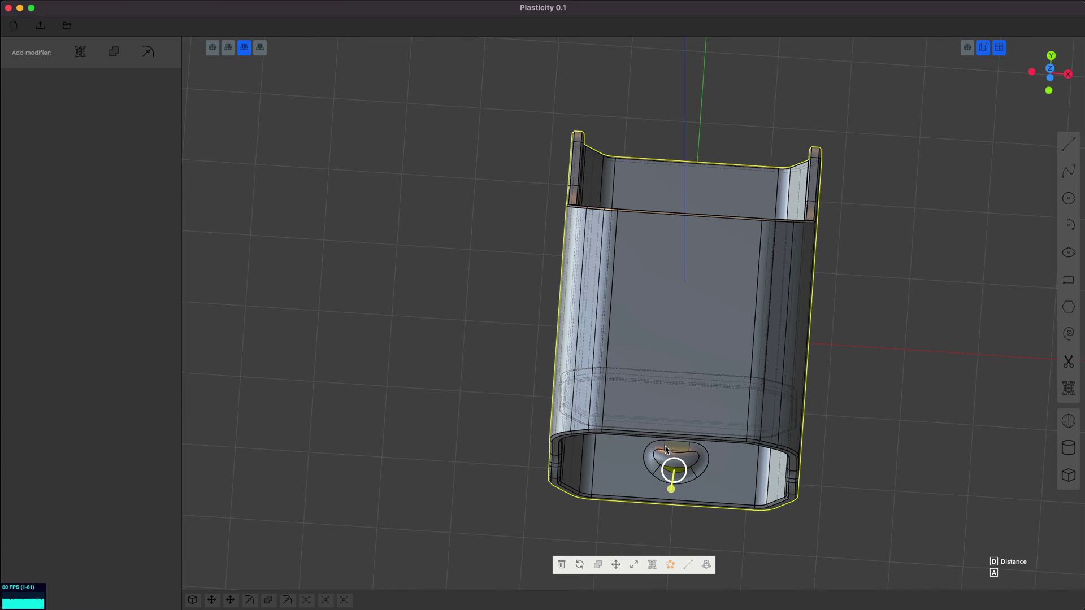
click(689, 463)
key(g)
middle_drag(802, 480, 793, 504)
key(7)
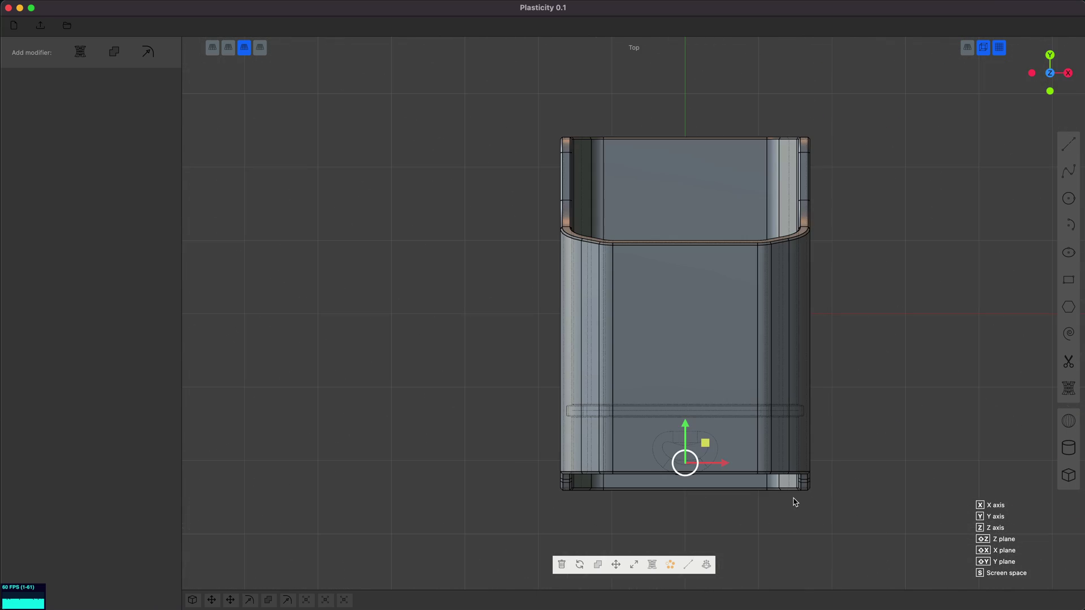
key(Escape)
Draw a circle of about 0.10 radius on the Right view plane, just below the curved step in the side profile
middle_drag(850, 470, 732, 375)
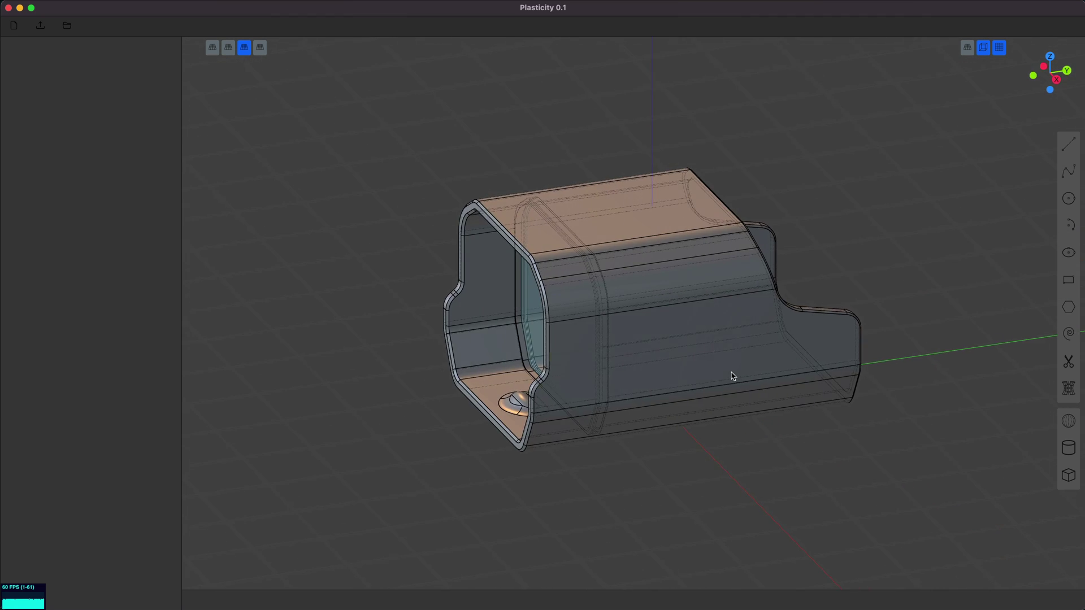
key(KP_3)
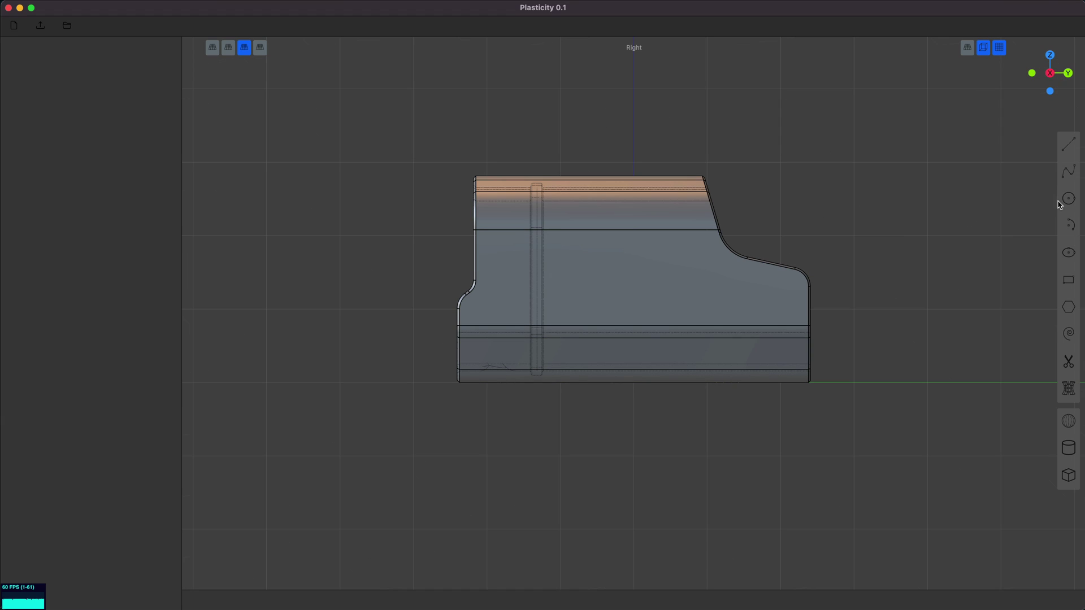
click(705, 254)
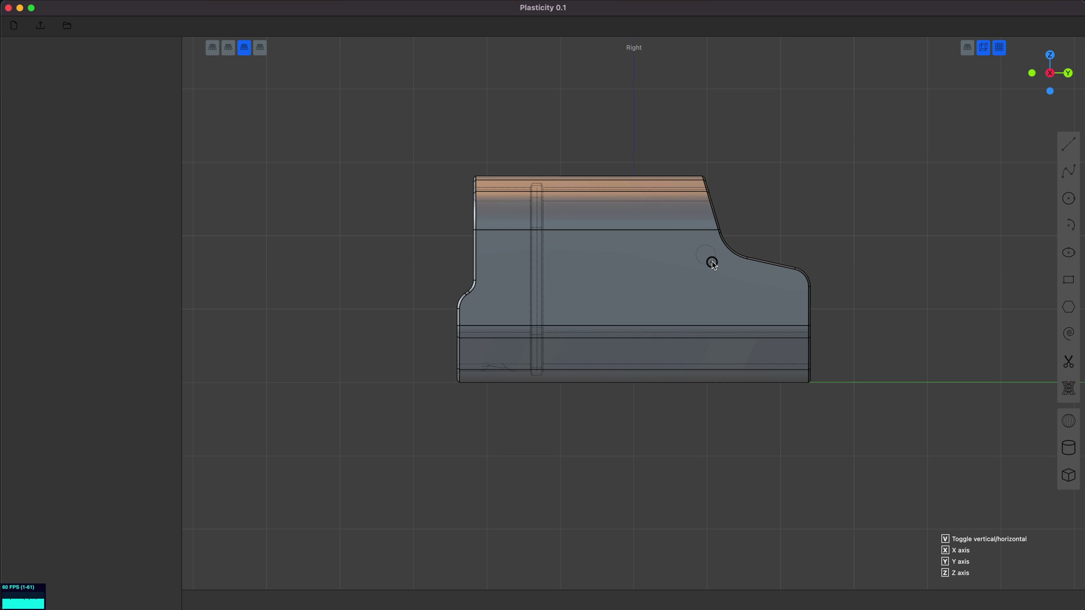
click(711, 260)
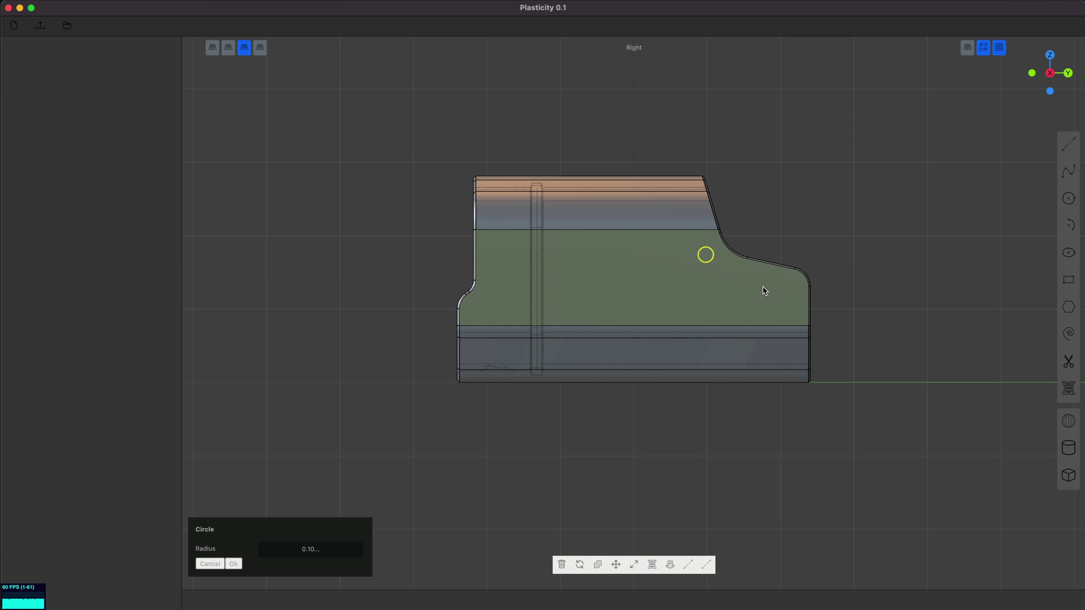
Cut the housing with the small circle through both side walls, leaving merging of faces and edges off
key(4)
click(764, 308)
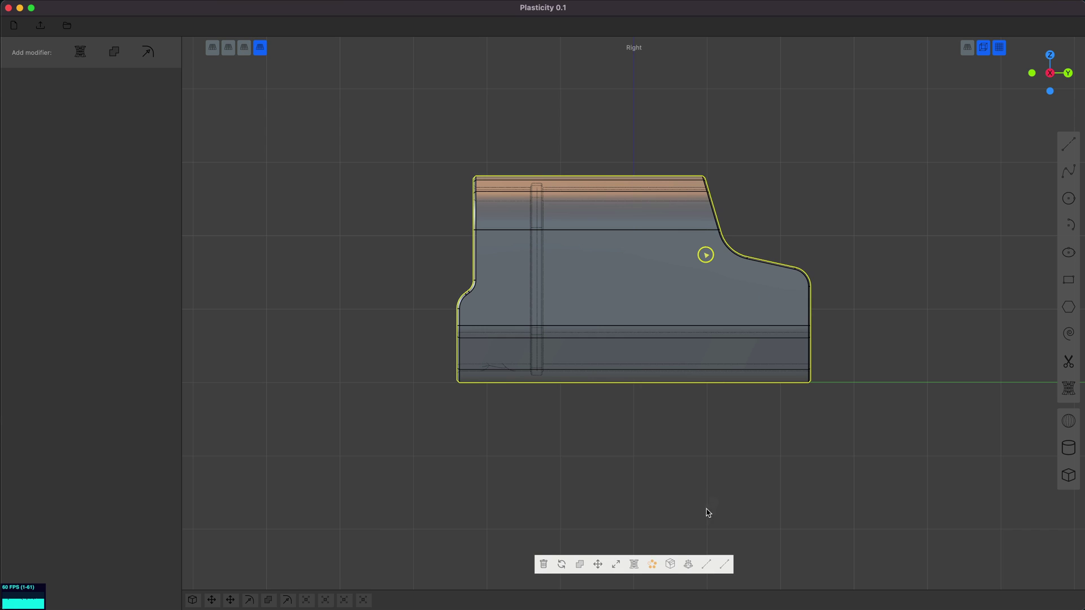
click(673, 567)
middle_drag(838, 324, 761, 362)
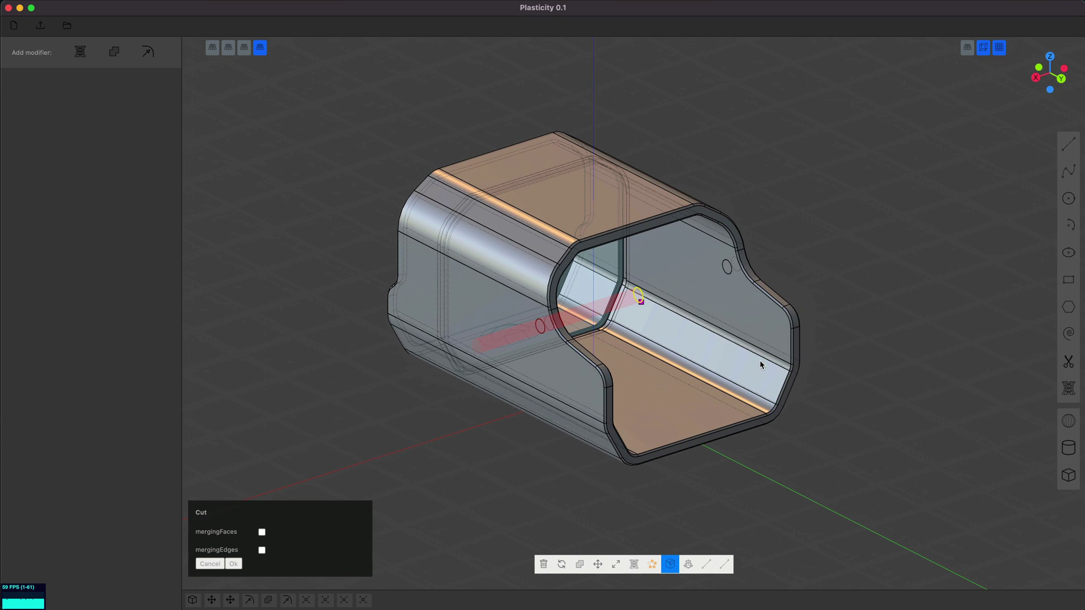
key(Return)
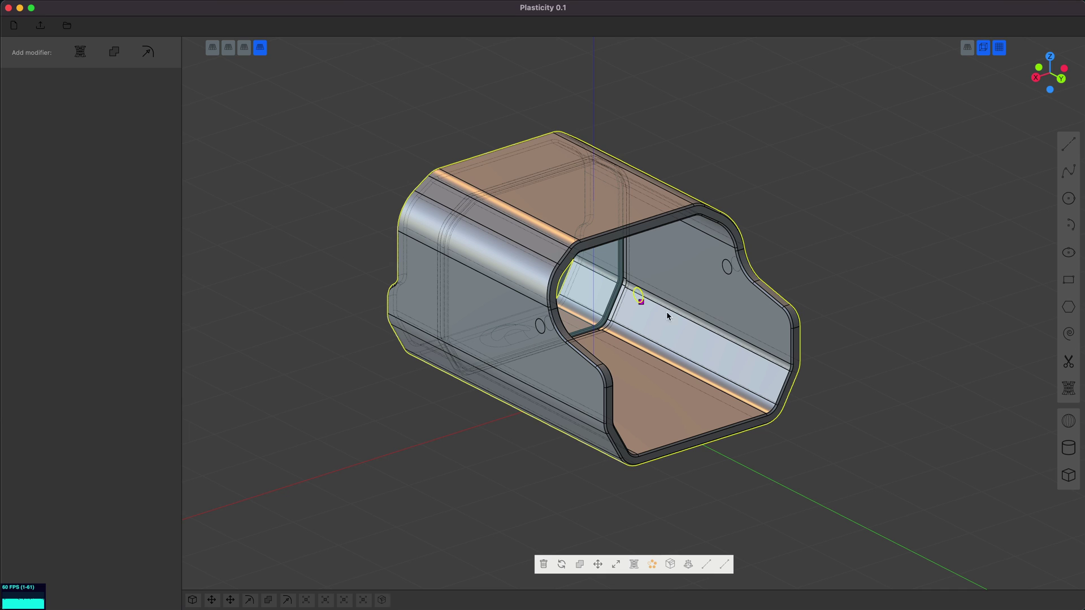
Delete the circle curve that was used for the cut
key(Escape)
key(2)
click(640, 294)
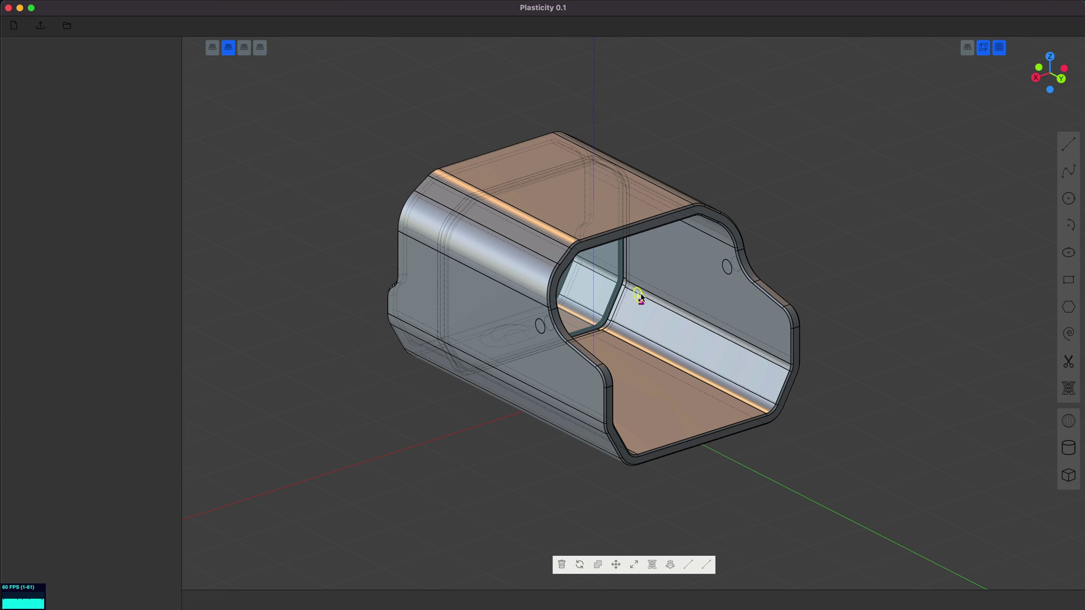
key(x)
Join the small round plug in the +X side wall back to the housing with a Boolean Union, merging faces and edges
key(4)
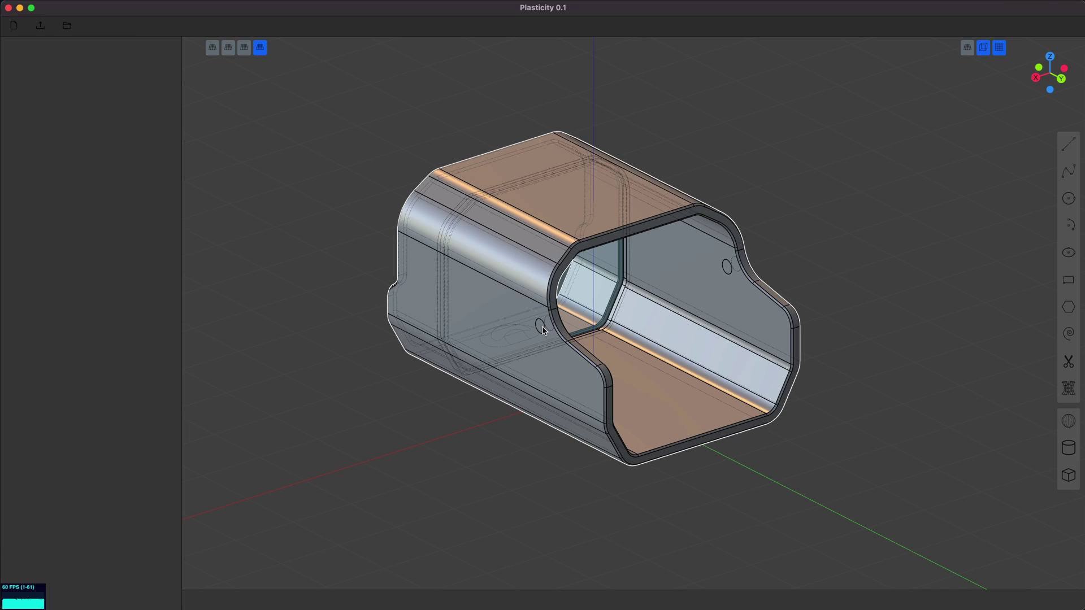
click(540, 330)
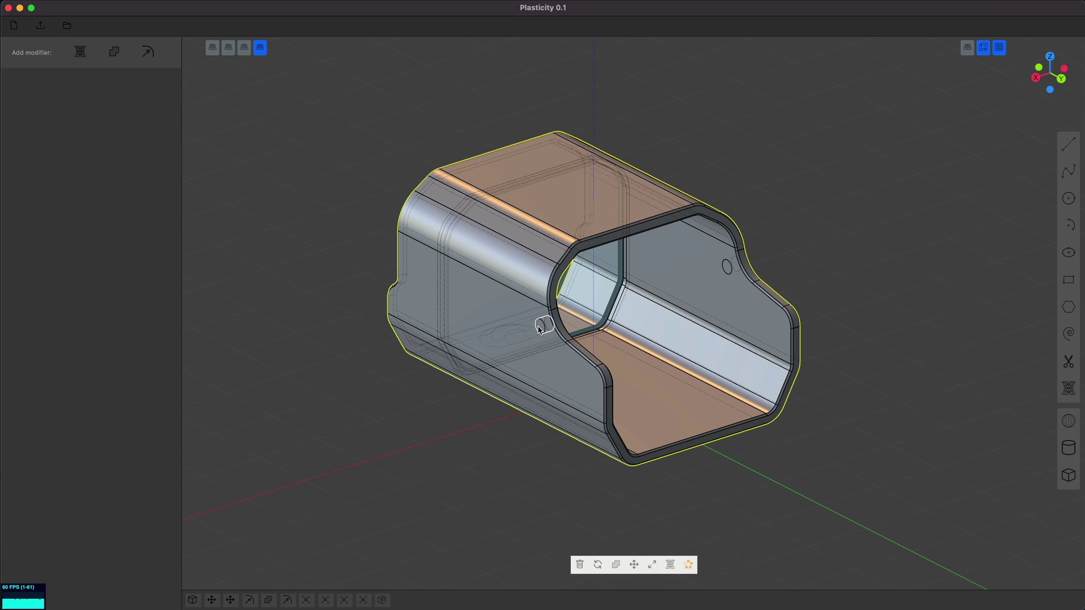
shift+click(539, 329)
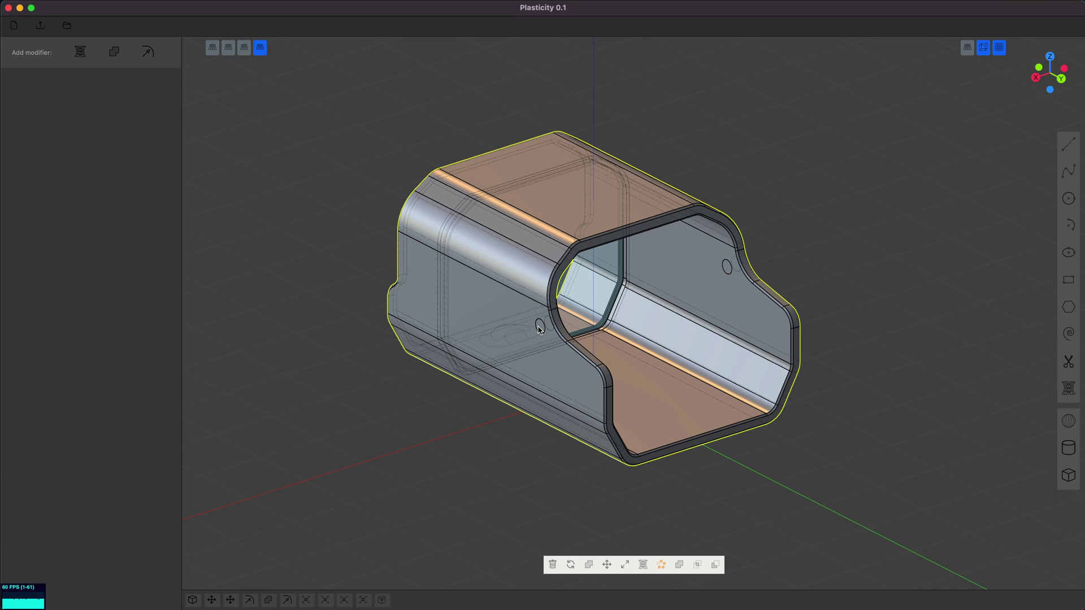
click(679, 565)
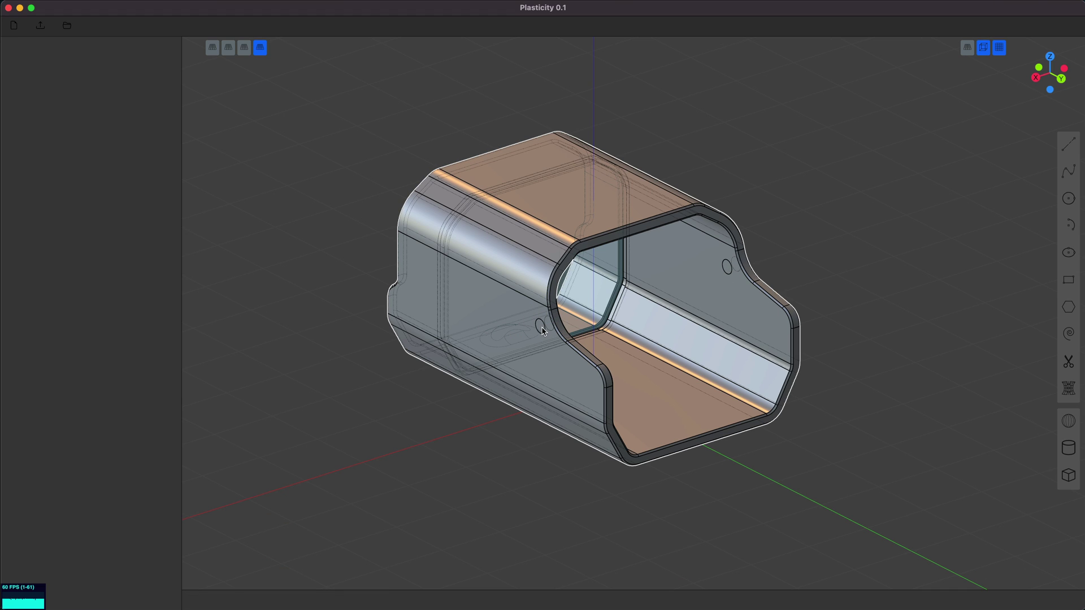
key(3)
key(4)
click(542, 327)
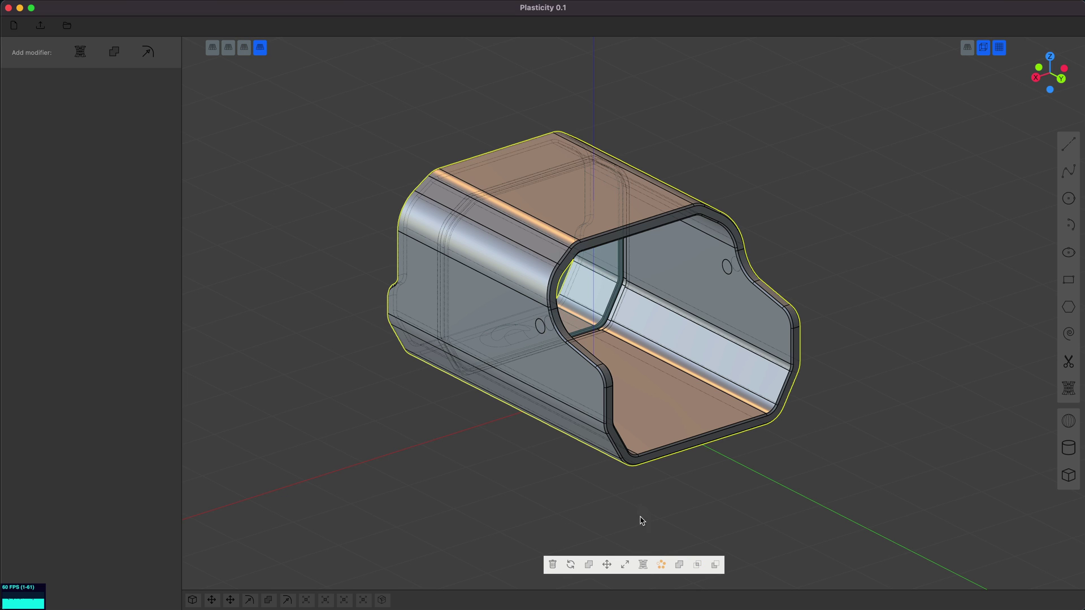
click(681, 566)
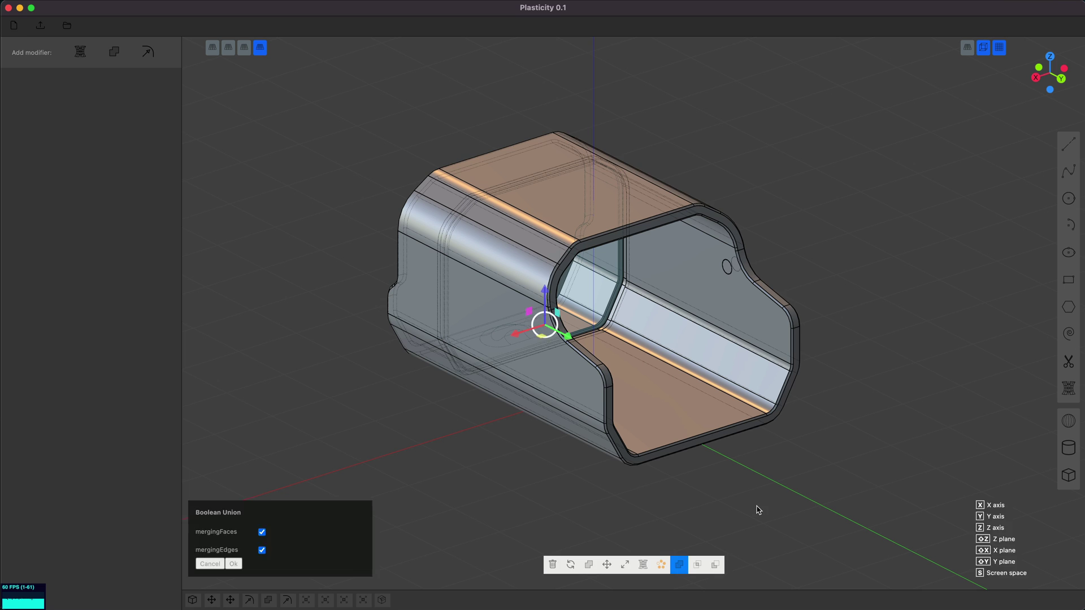
key(Return)
Fillet the round edge of the small circle on the -X side wall by about 0.03
middle_drag(750, 285, 571, 279)
key(2)
key(f)
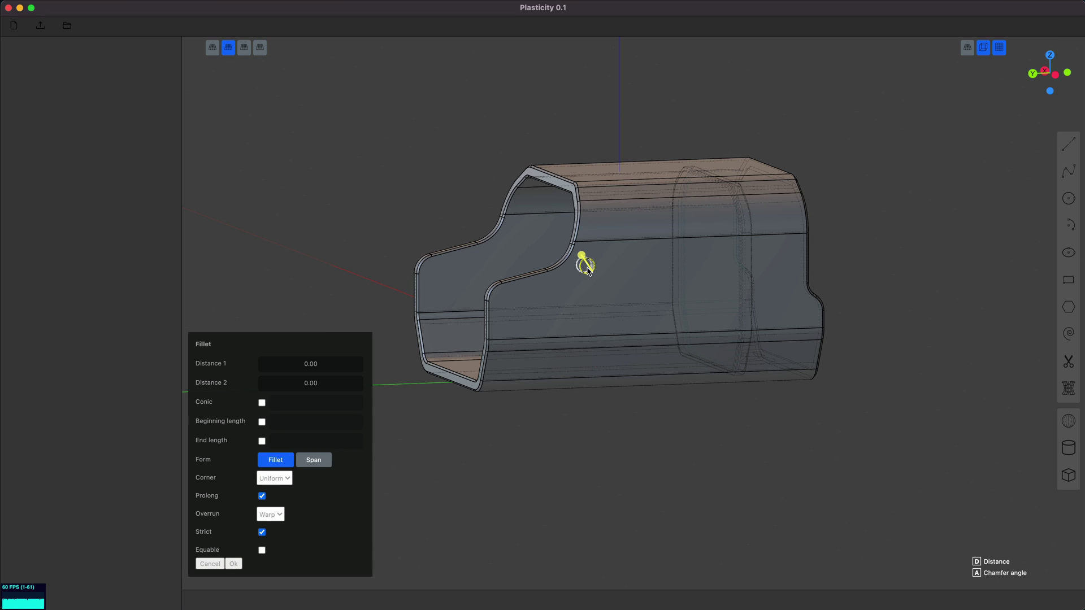
drag(587, 270, 630, 313)
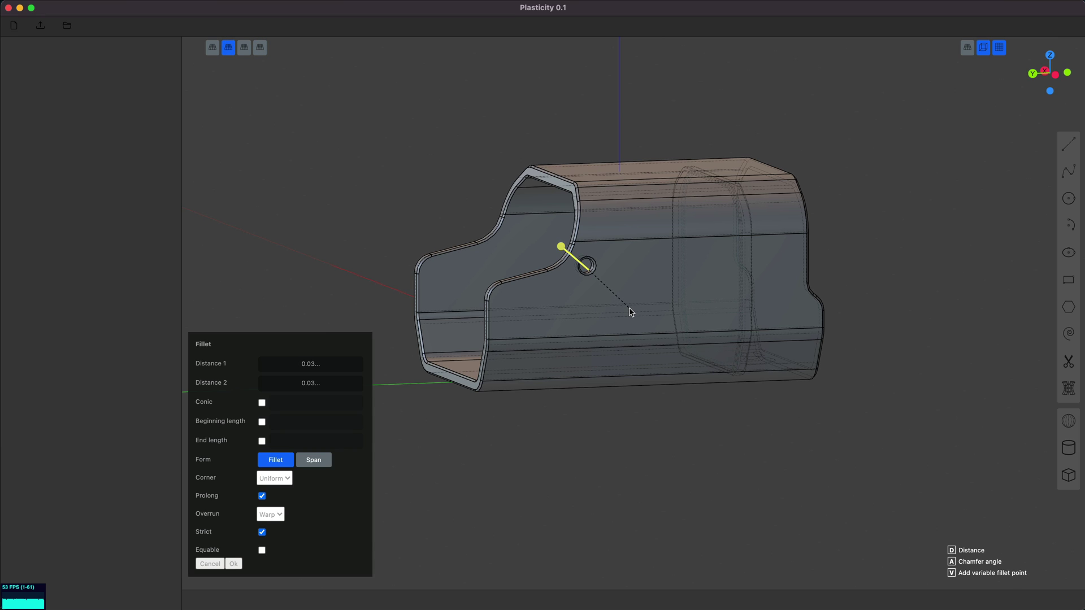
click(689, 312)
middle_drag(689, 312, 649, 303)
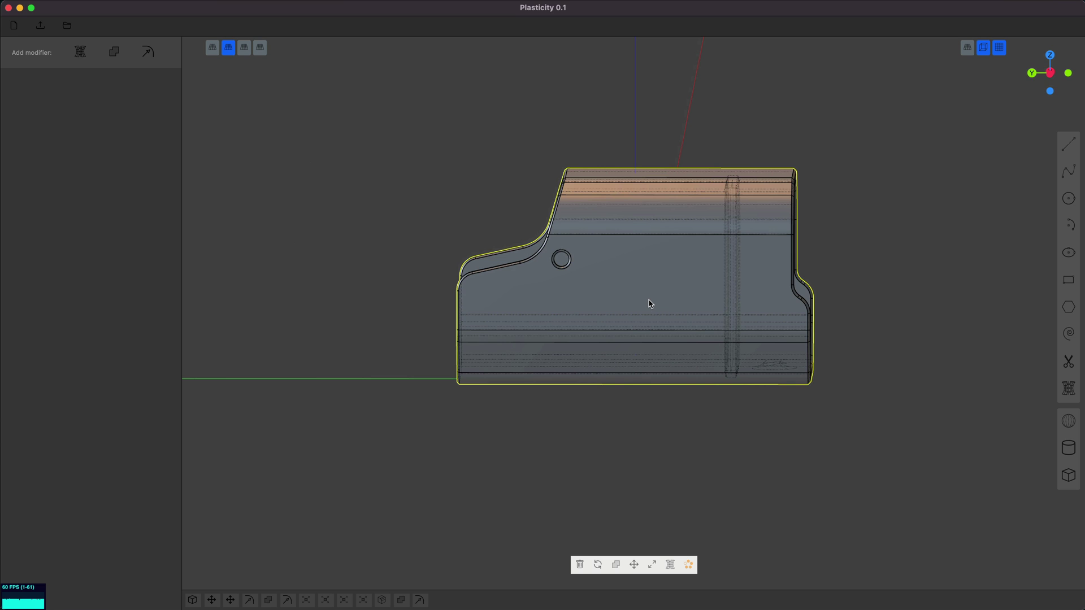
Sketch a circle with a radius of about 0.45 on the -X side wall near the wide opening
middle_drag(727, 285, 817, 278)
key(alt+z)
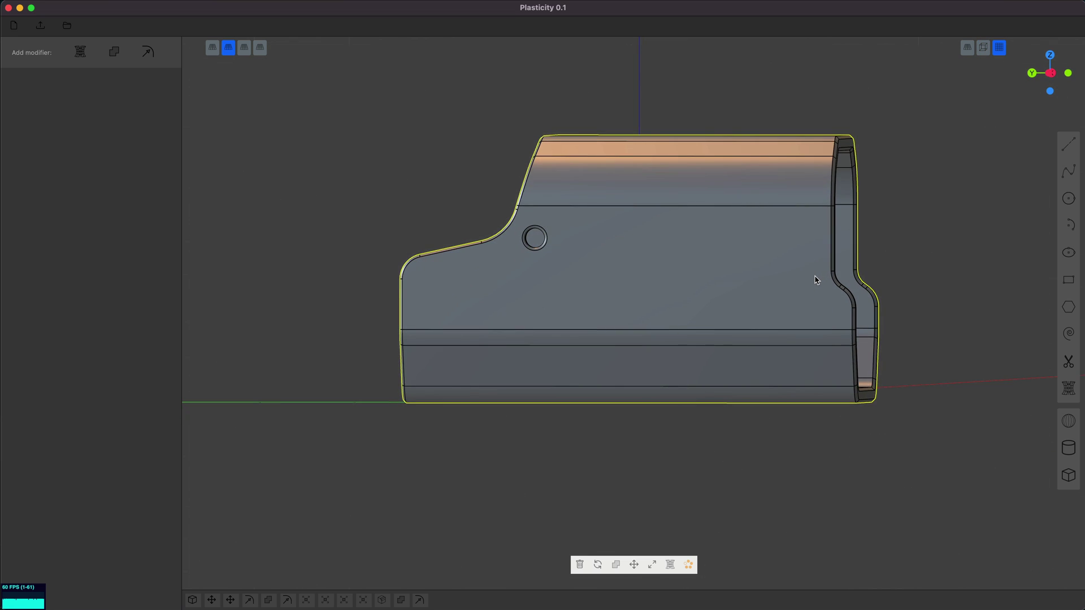
key(KP_3)
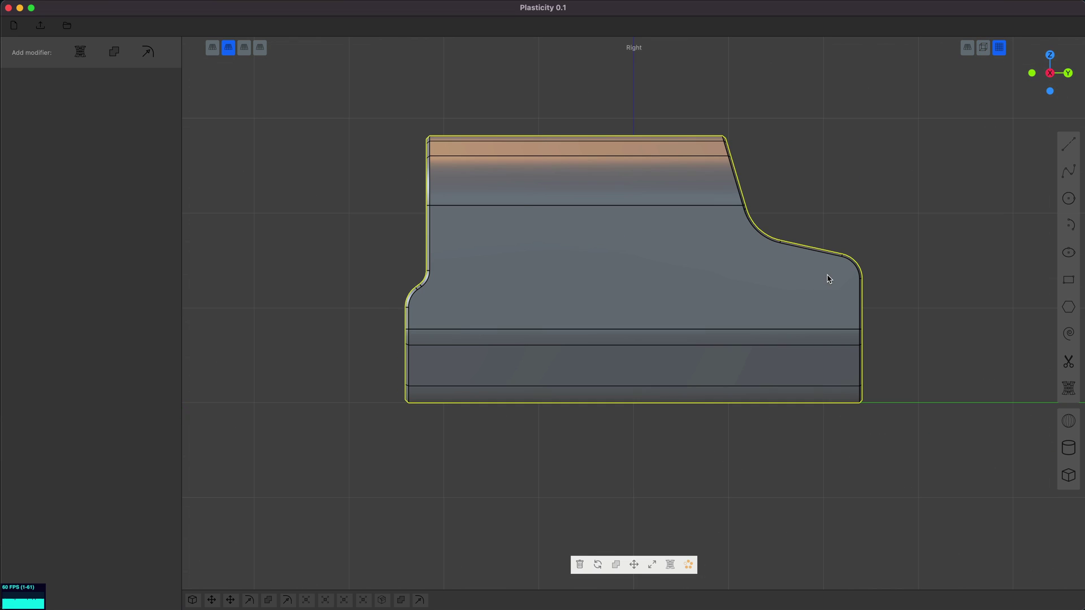
key(ctrl+KP_3)
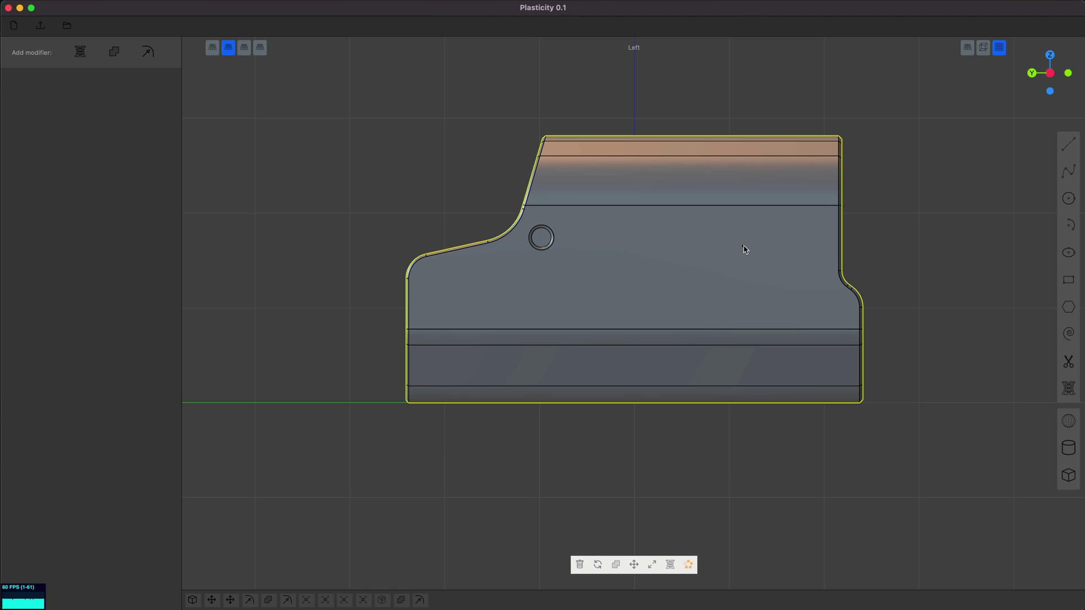
key(shift+c)
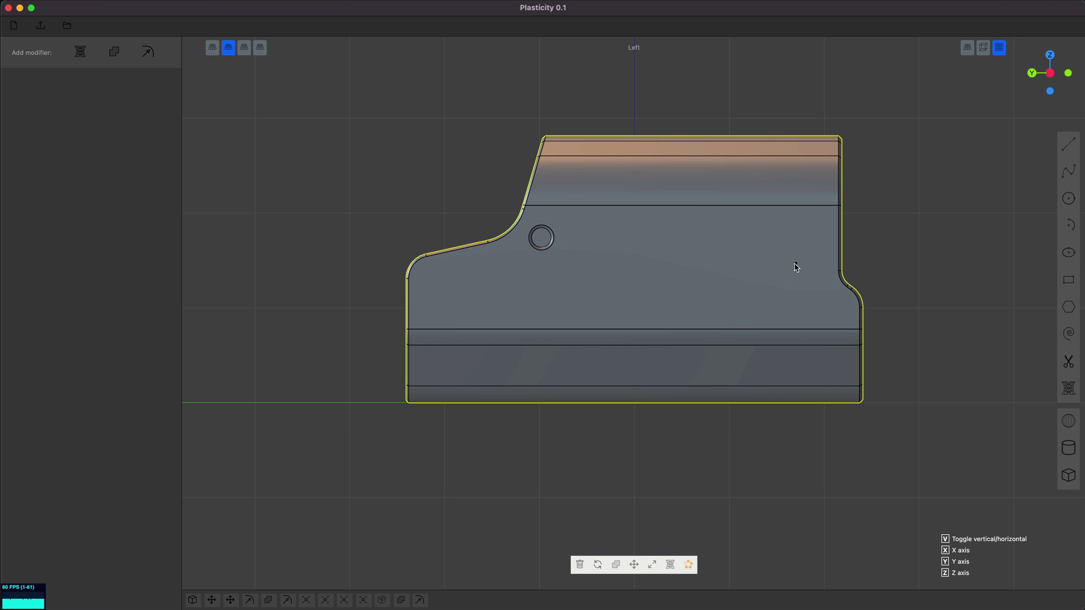
click(780, 268)
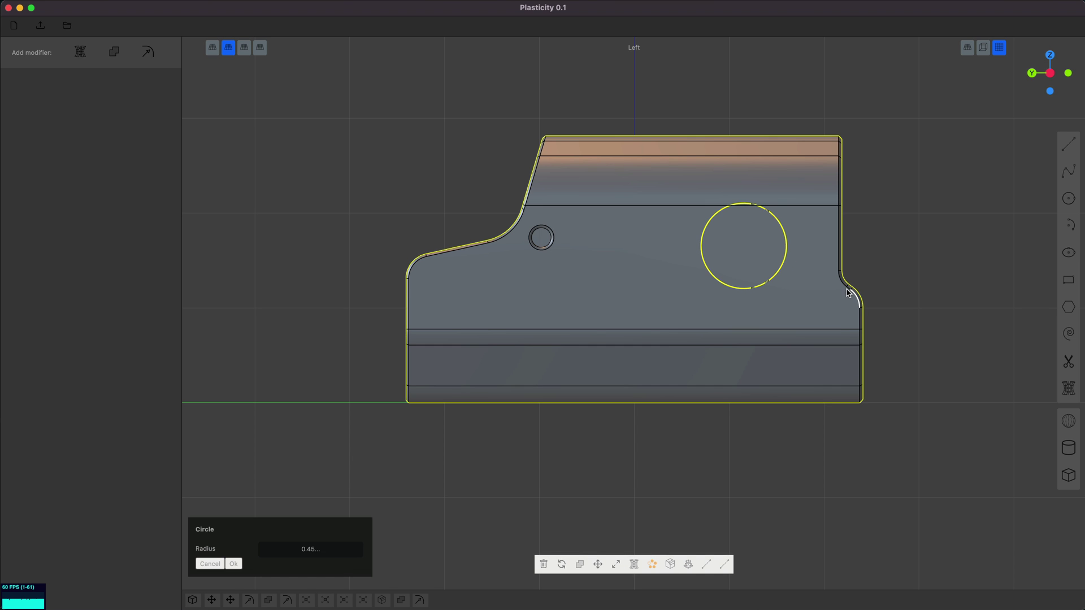
Delete the large circle just drawn beside the -X side wall
middle_drag(849, 287, 799, 300)
key(Escape)
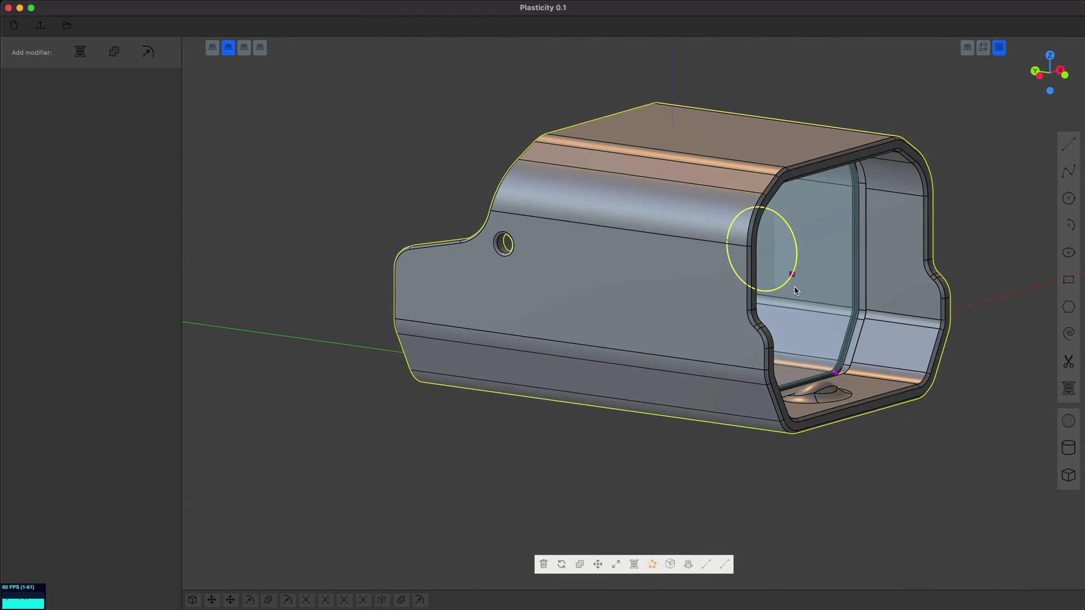
key(Escape)
click(791, 276)
key(x)
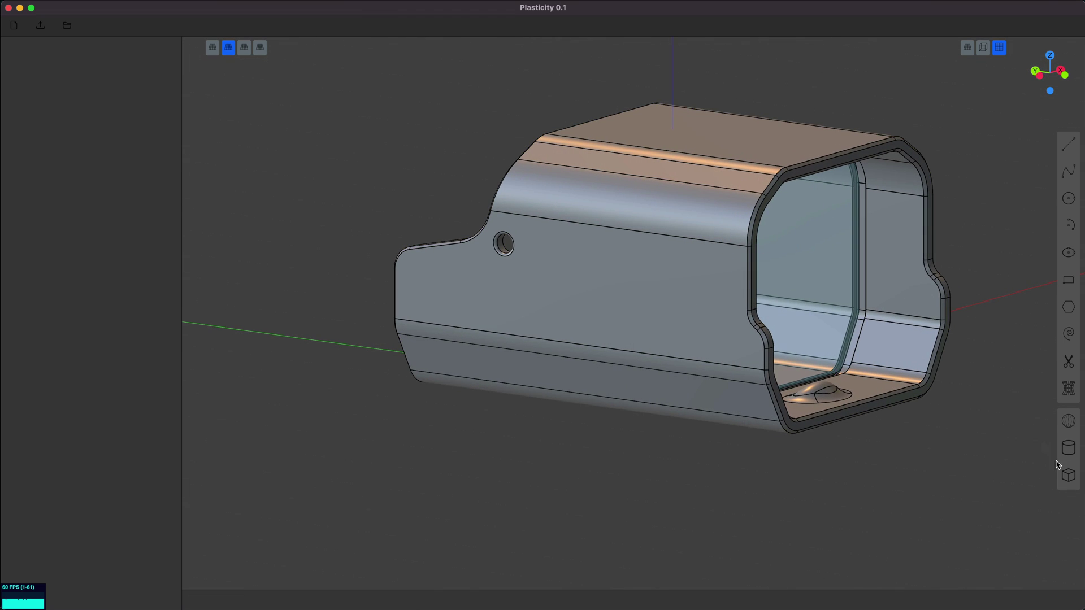
Create a cylinder on the -X side wall near the wide opening, extending outward along the face normal
click(1068, 448)
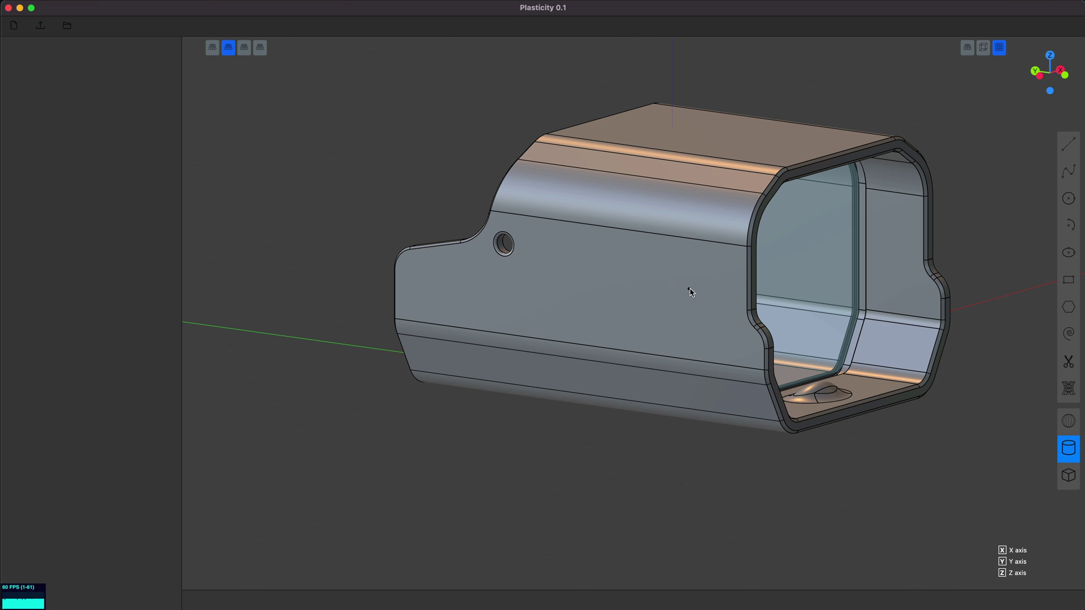
key(Escape)
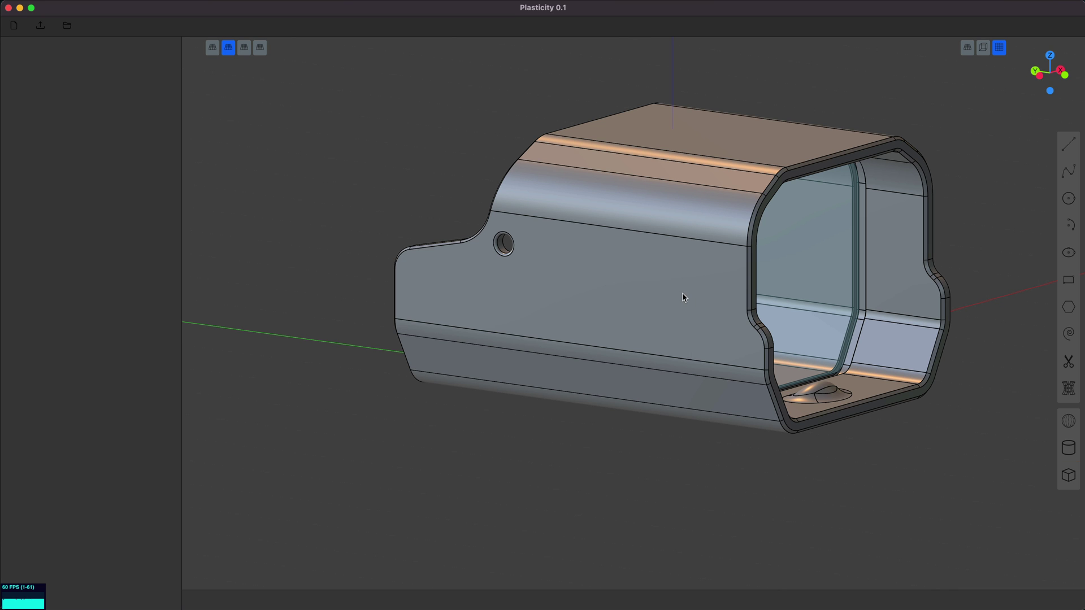
mouse_move(689, 280)
middle_down()
mouse_move(616, 290)
mouse_move(690, 273)
mouse_move(707, 280)
middle_up()
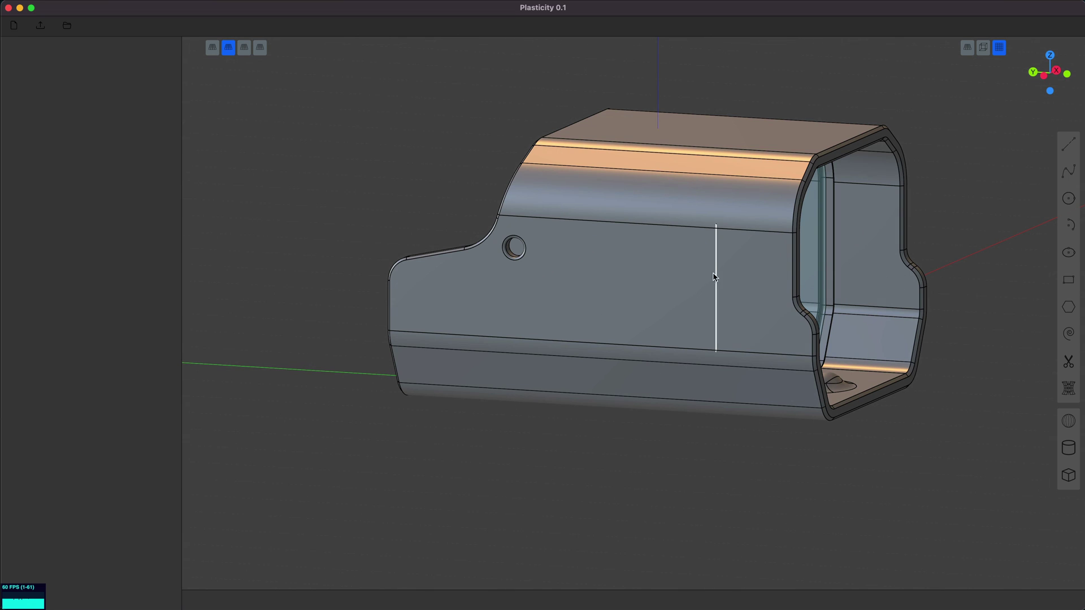
key(alt+z)
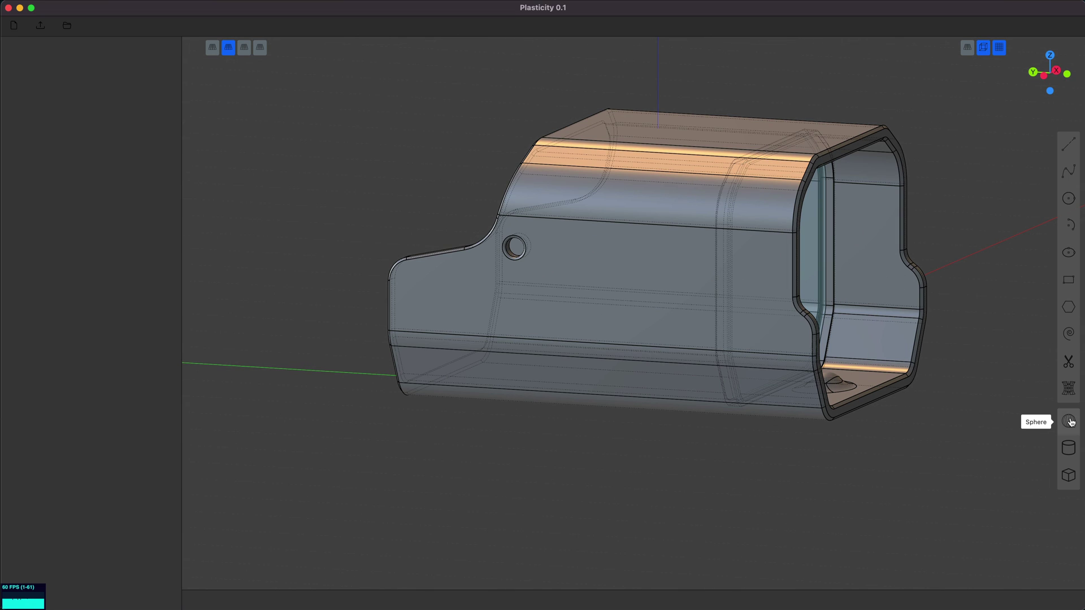
click(1068, 448)
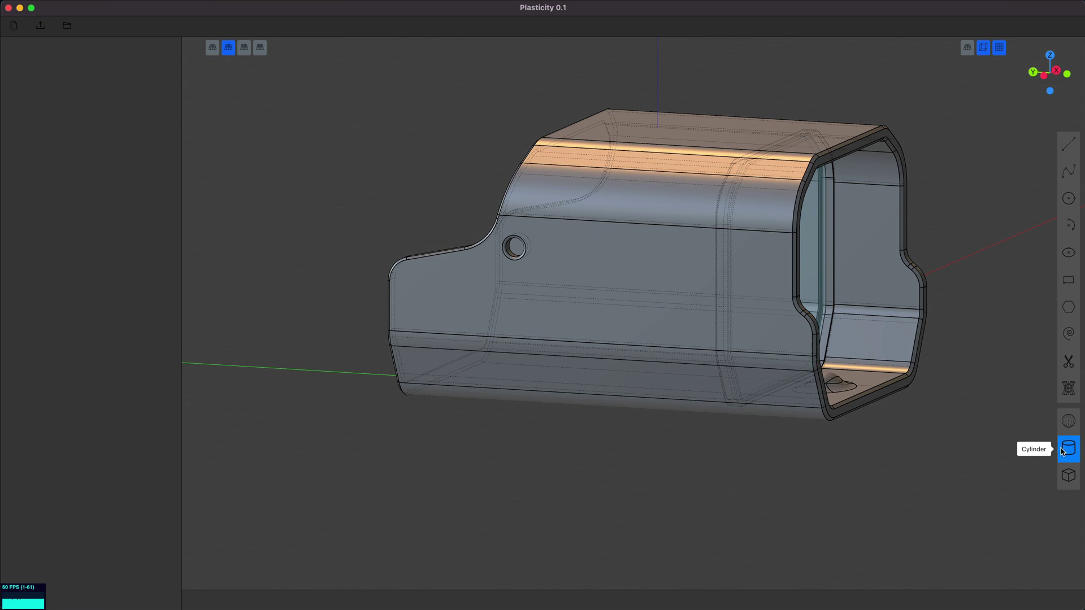
click(706, 267)
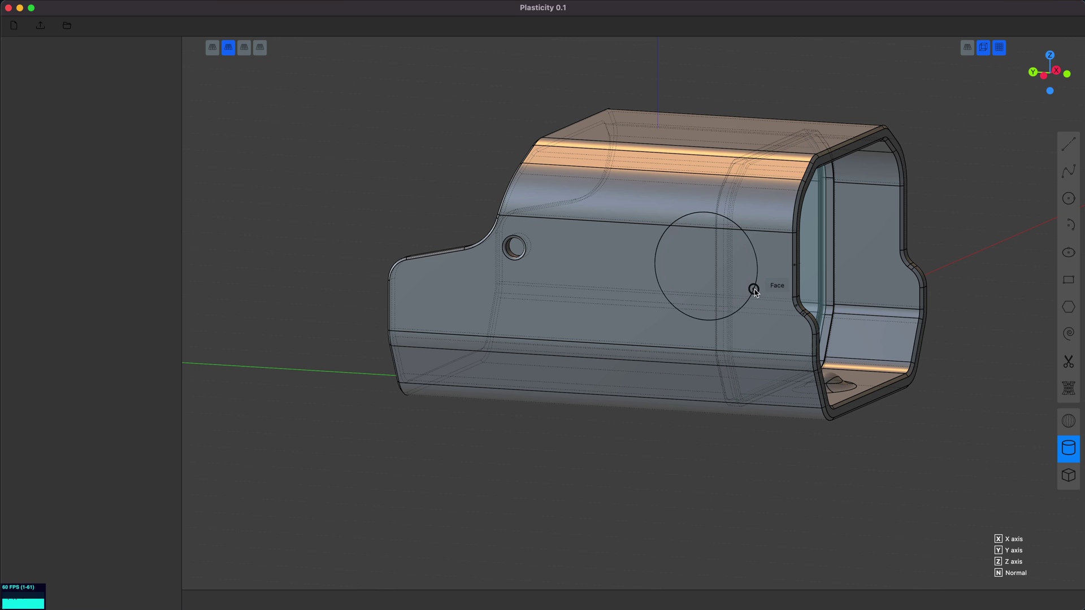
click(753, 291)
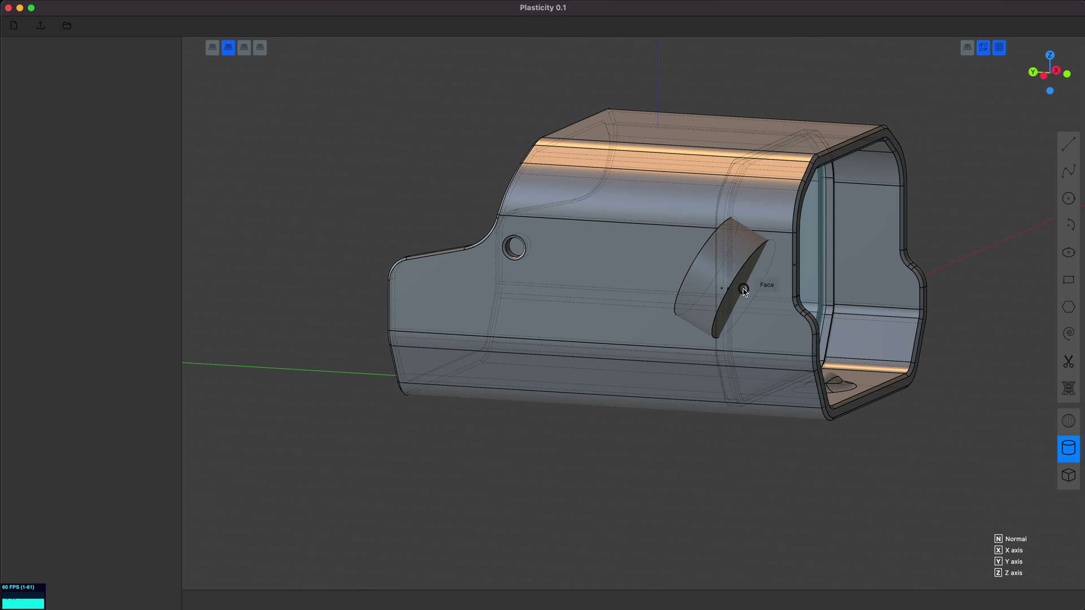
key(n)
click(690, 288)
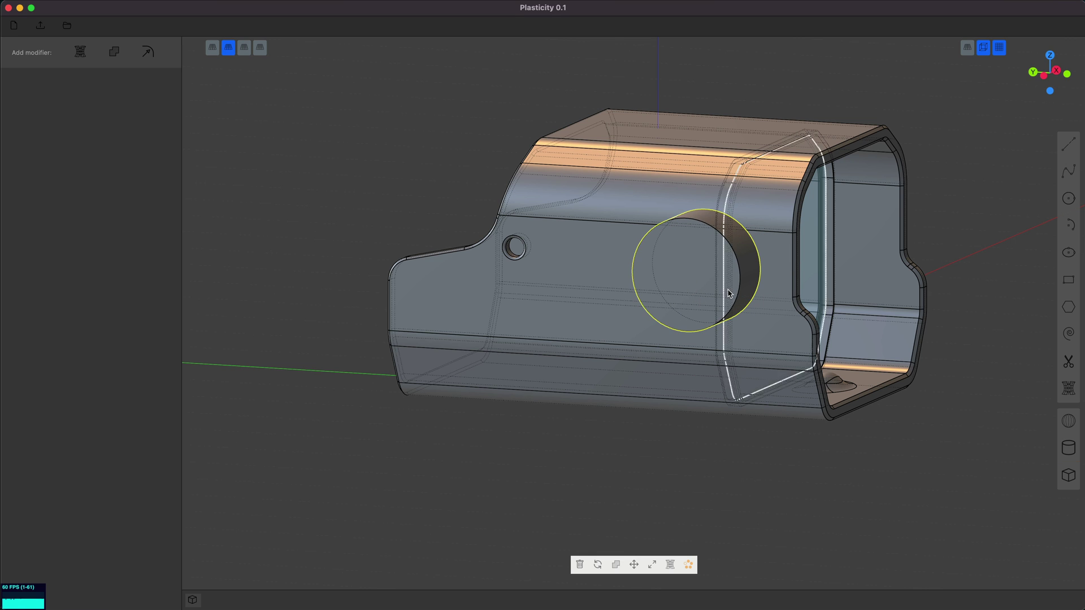
Shorten the new cylinder by offsetting its outer end face inward toward the side wall
middle_drag(690, 289, 647, 349)
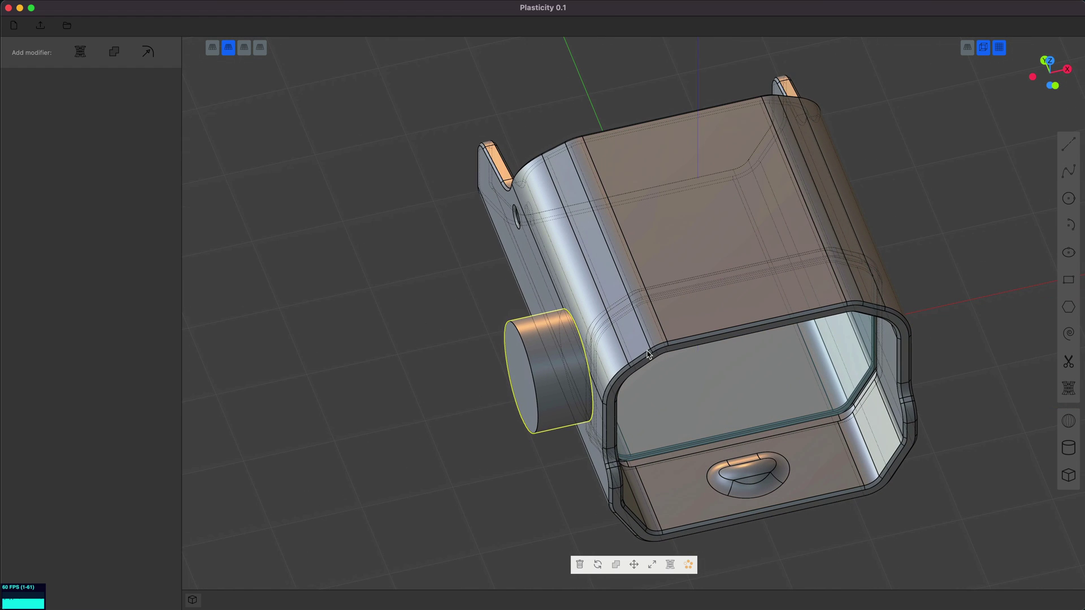
key(3)
click(518, 390)
key(d)
drag(537, 388, 548, 383)
key(Return)
Move the cylinder about 0.07 along X so that it sinks slightly into the side wall
key(KP_7)
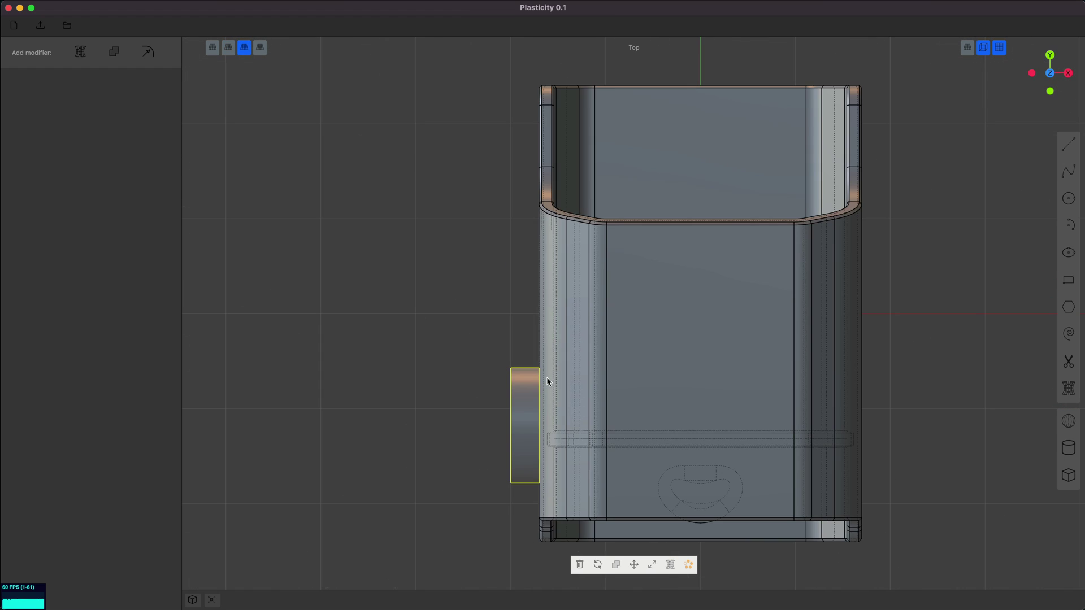
middle_drag(467, 397, 510, 319)
key(g)
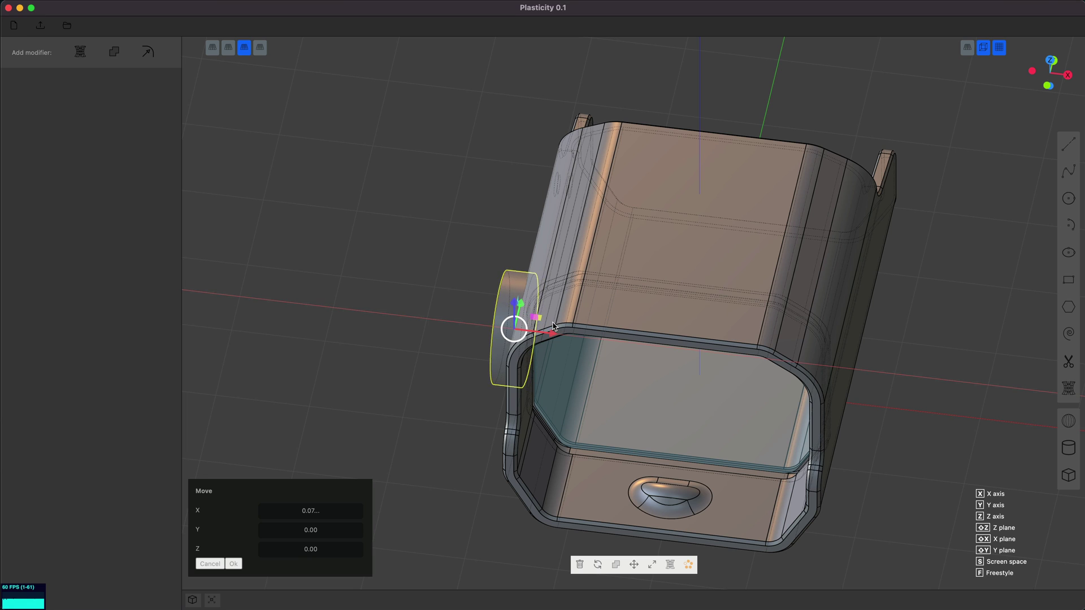
key(KP_7)
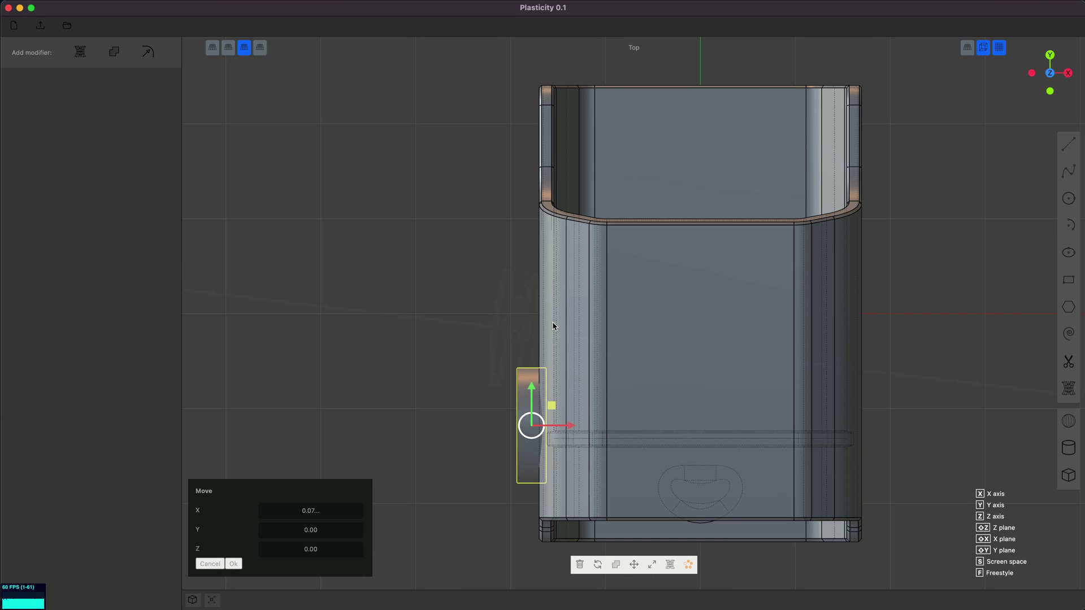
click(554, 426)
middle_drag(555, 426, 499, 344)
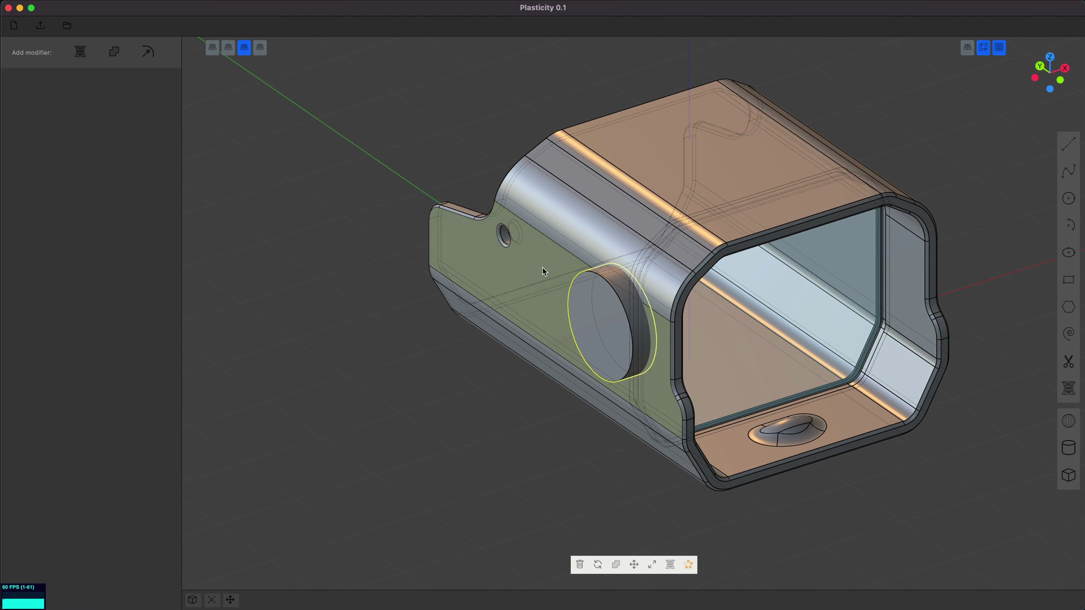
Join the cylinder to the housing with a Boolean Union, merging faces and edges
shift+click(568, 240)
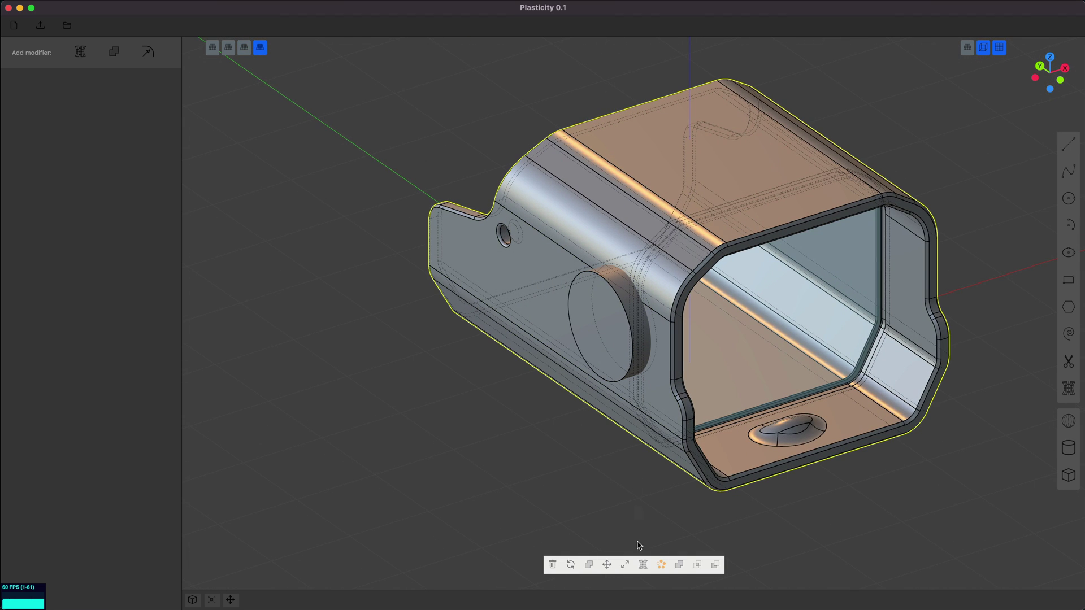
click(679, 564)
key(alt+z)
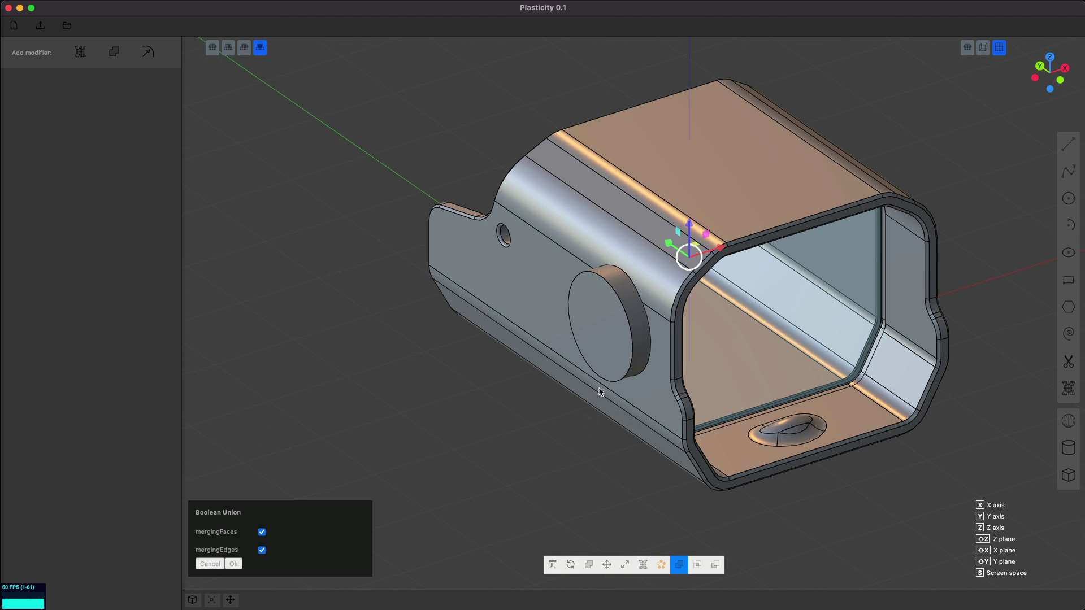
key(2)
key(Return)
Fillet the edge where the cylinder meets the side wall into a smooth transition
click(637, 292)
key(f)
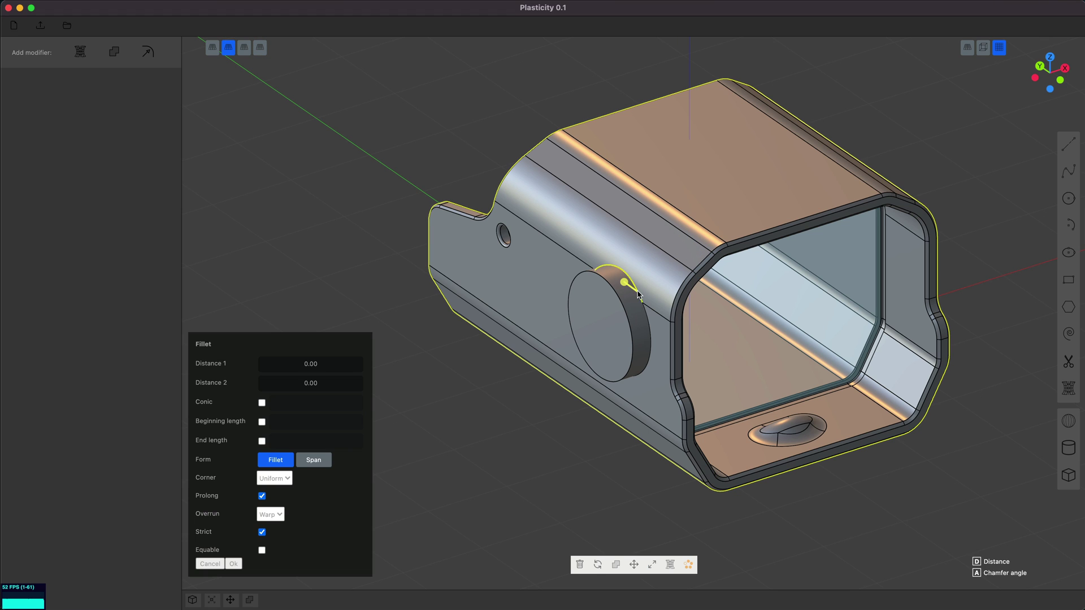
drag(638, 294, 720, 448)
key(Return)
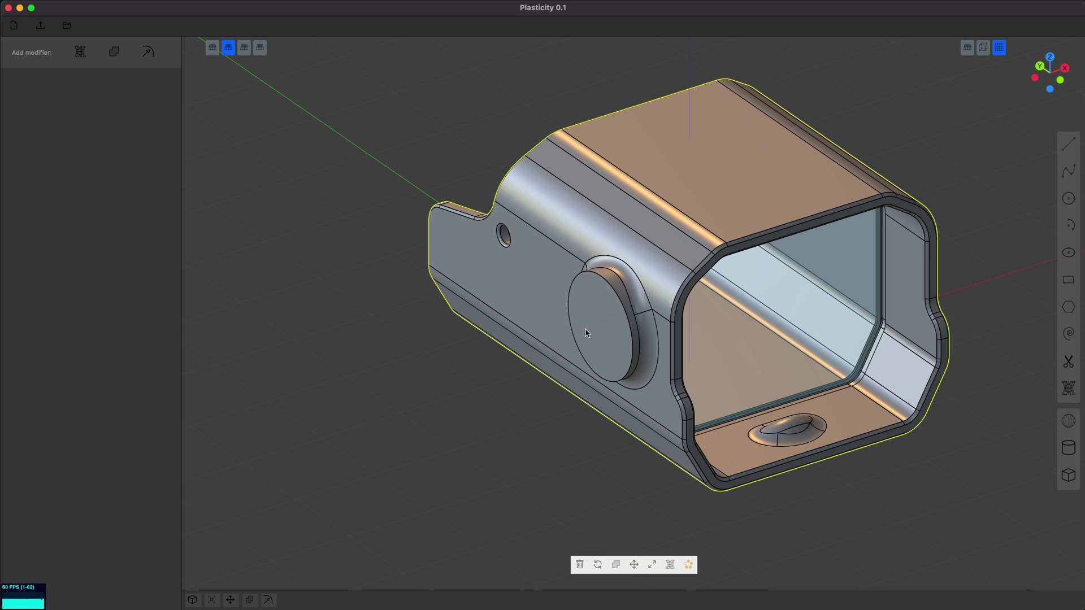
Offset the outer end face of the round knob outward to make it longer
key(3)
click(596, 328)
key(d)
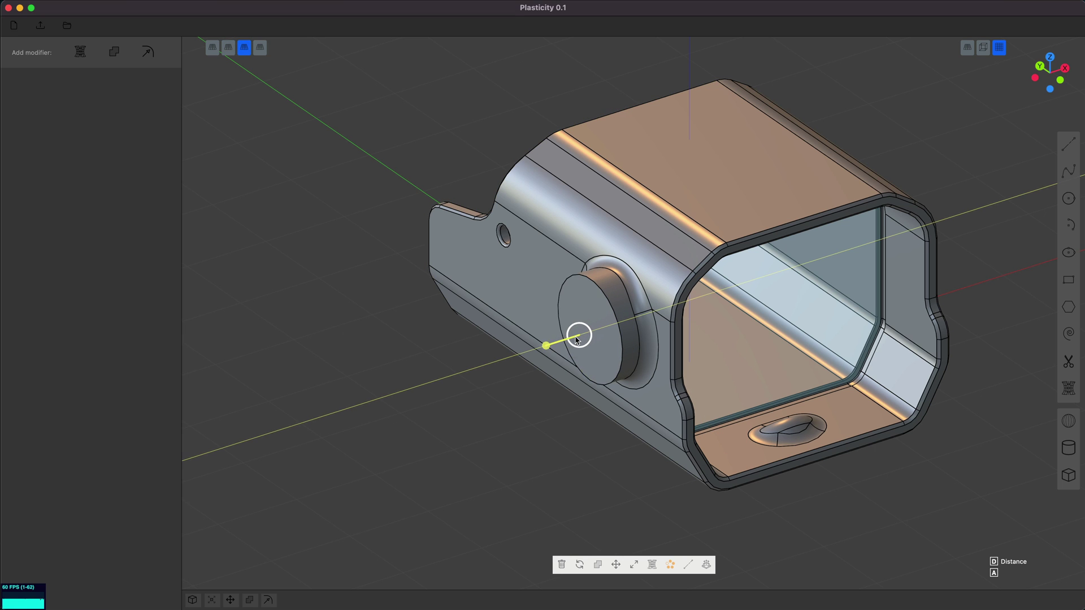
click(583, 337)
right_click(583, 337)
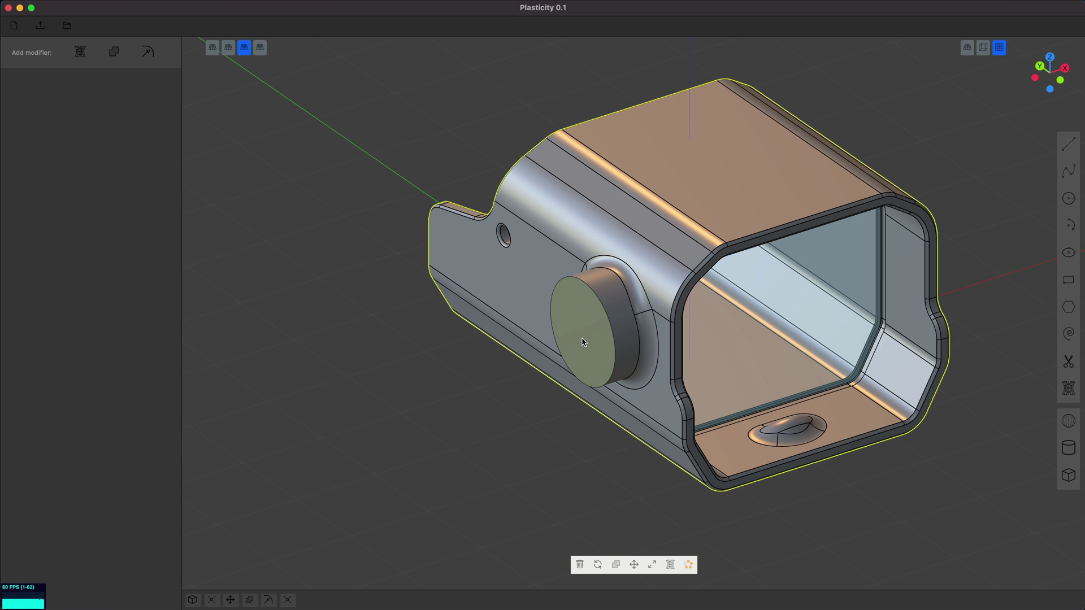
Draw a line parallel to Y across the knob in top view, extending past both sides, and shift it slightly toward the housing
key(KP_7)
key(l)
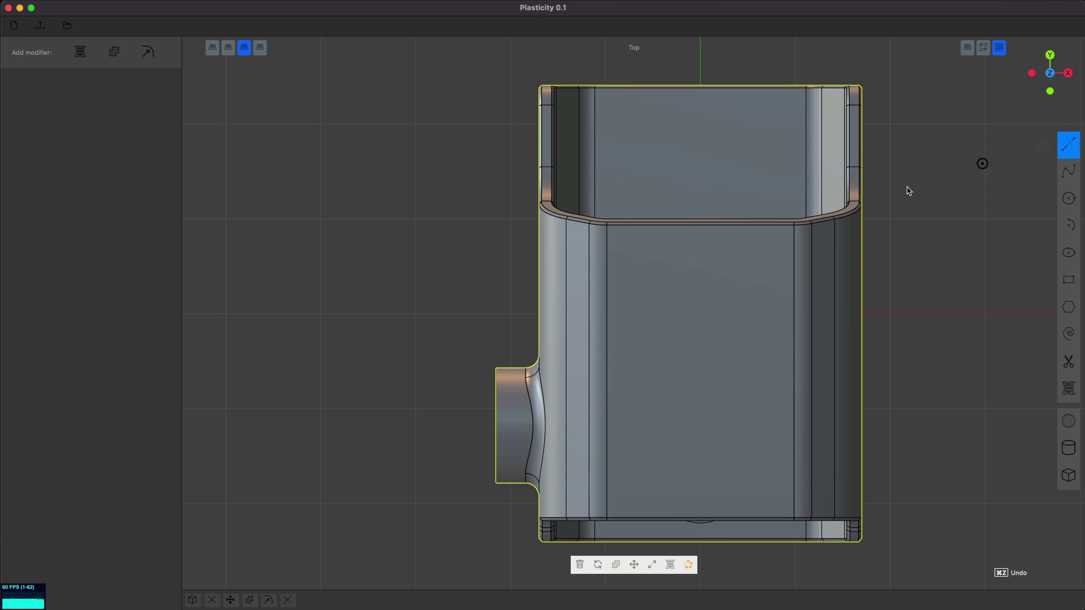
click(507, 344)
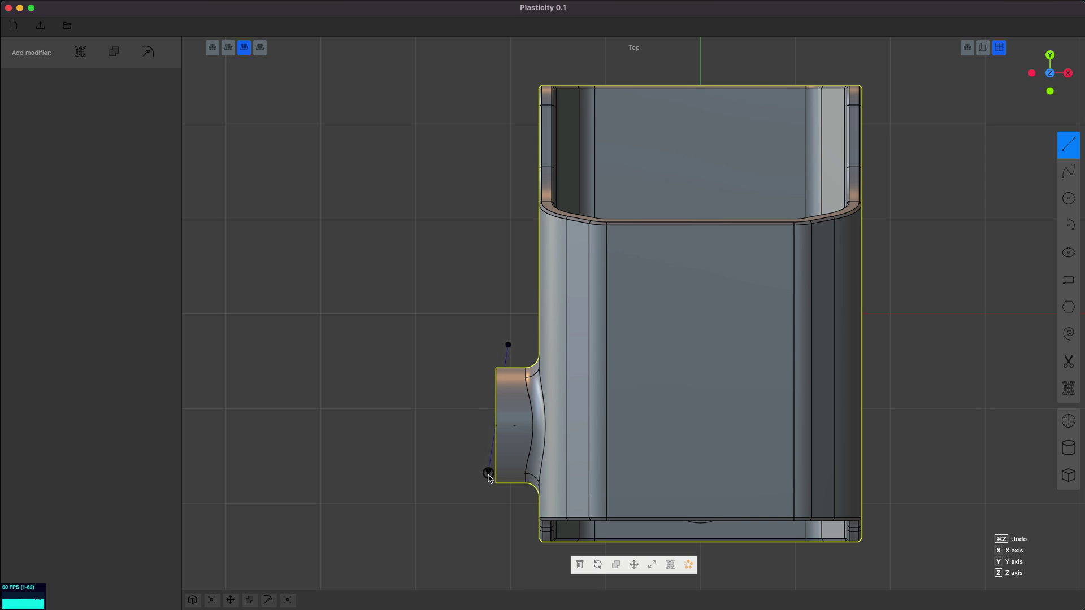
click(510, 506)
click(510, 510)
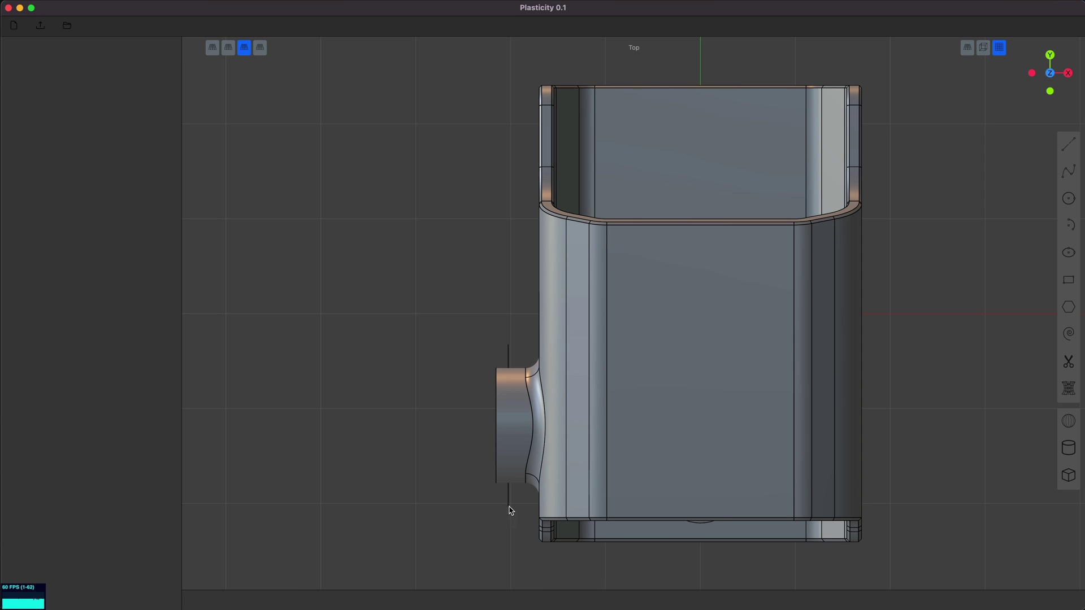
click(509, 504)
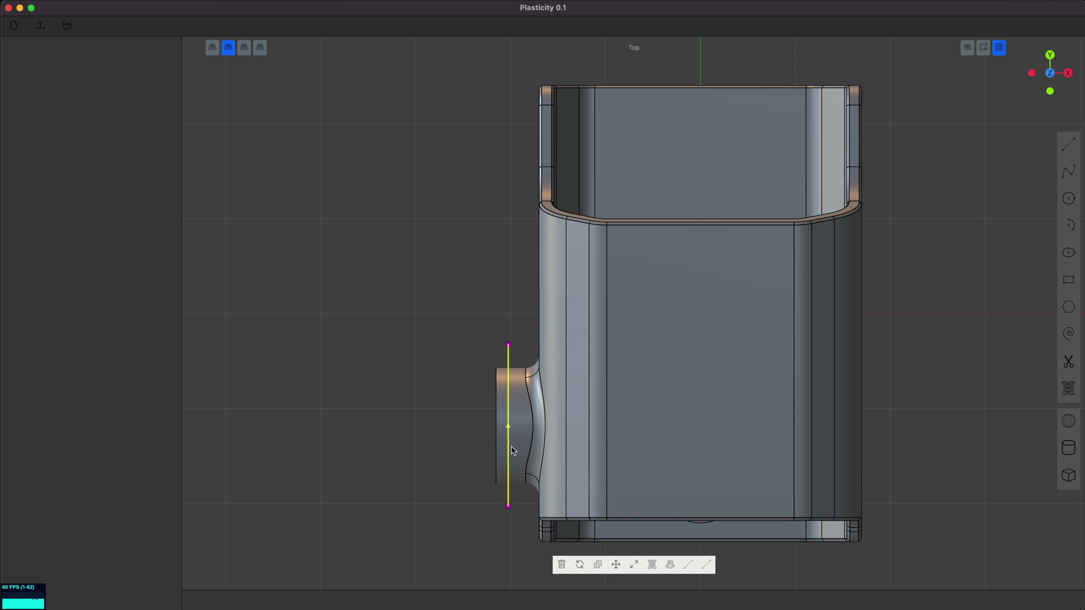
key(g)
click(503, 485)
Cut the housing with the line across the knob to separate its outer cap
key(4)
shift+click(522, 463)
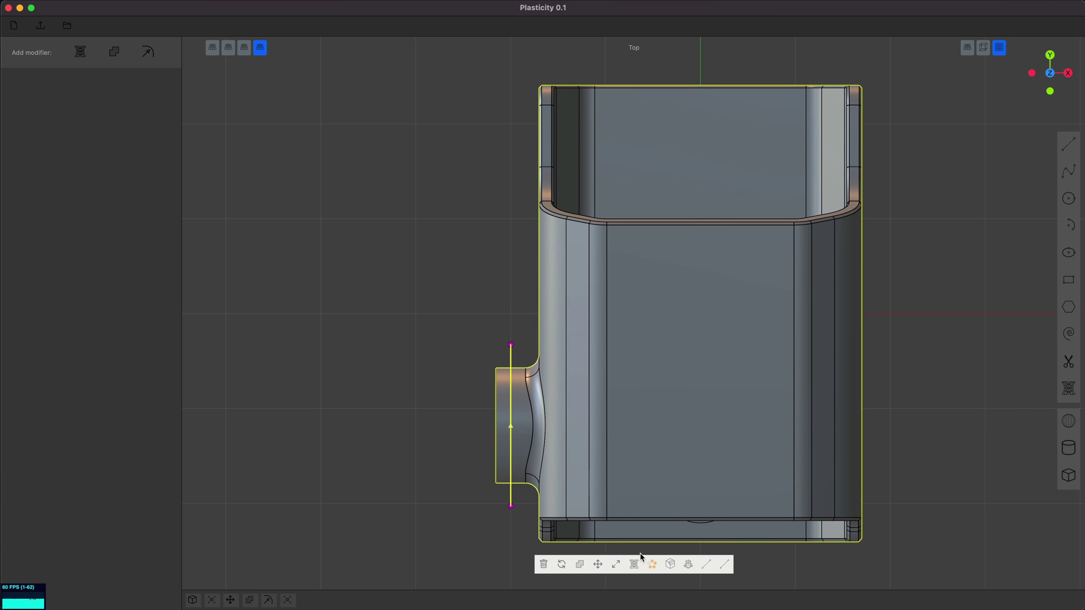
click(667, 565)
key(Return)
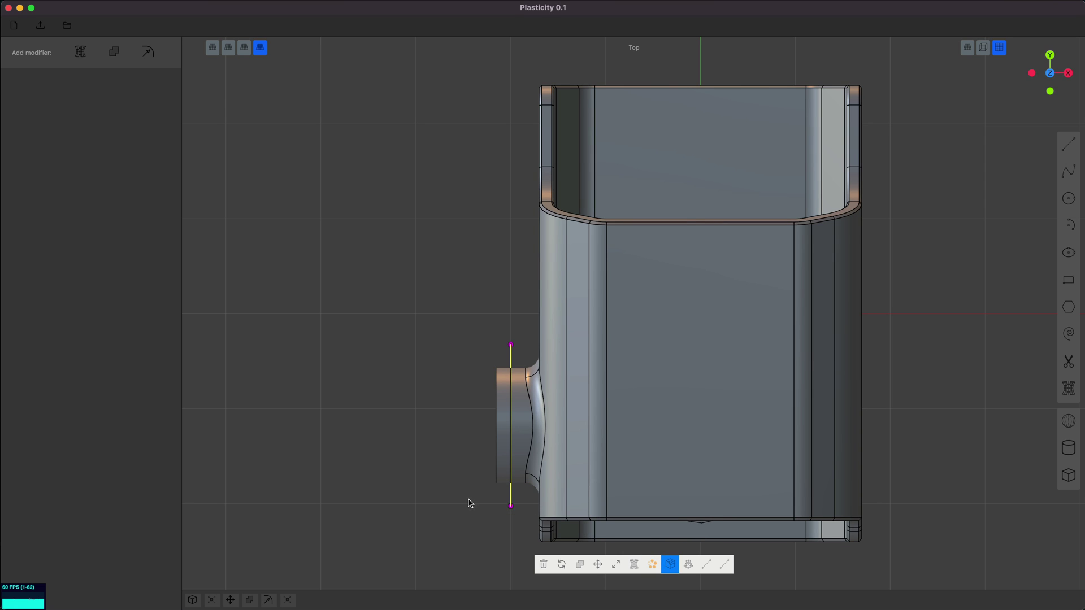
Fillet the outer rim edge of the knob's separated cap
middle_drag(467, 503, 497, 454)
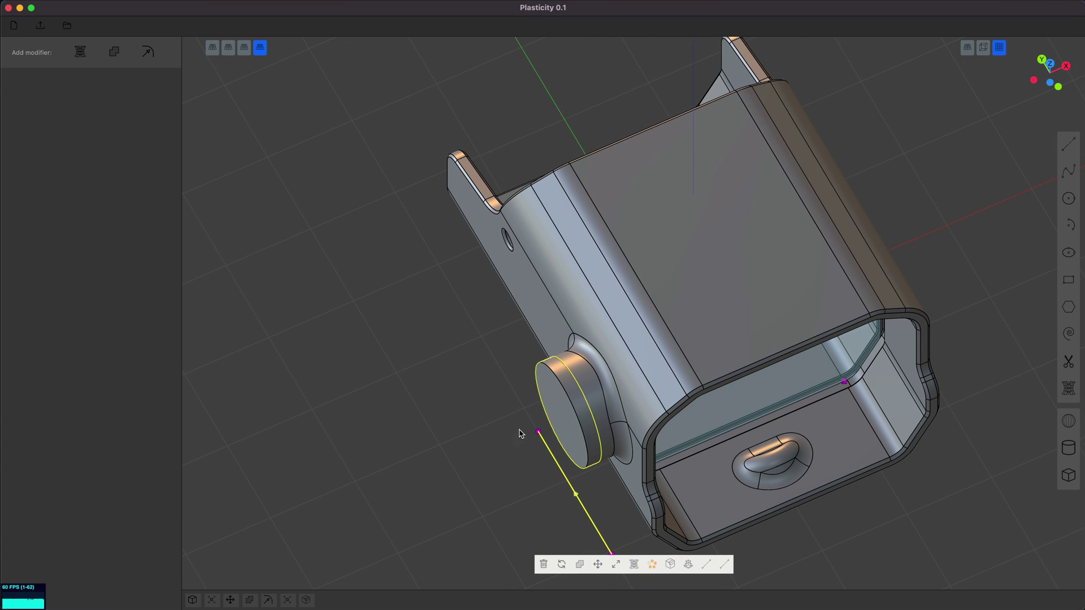
key(Escape)
key(2)
click(536, 420)
key(f)
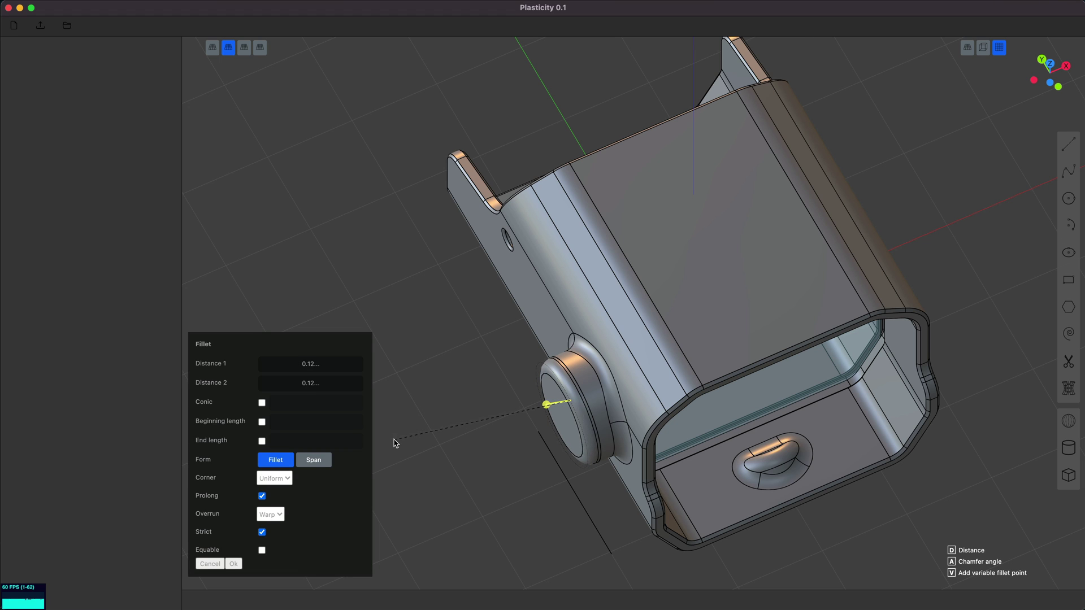
click(571, 490)
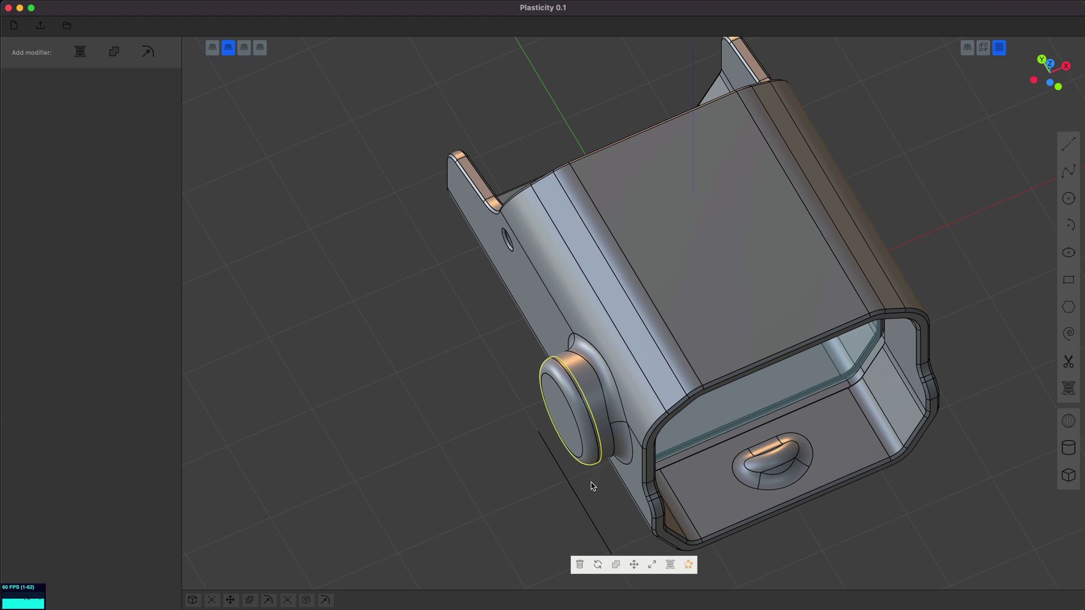
Move the knob's separated cap about 0.15 outward along X, away from the housing
key(g)
key(x)
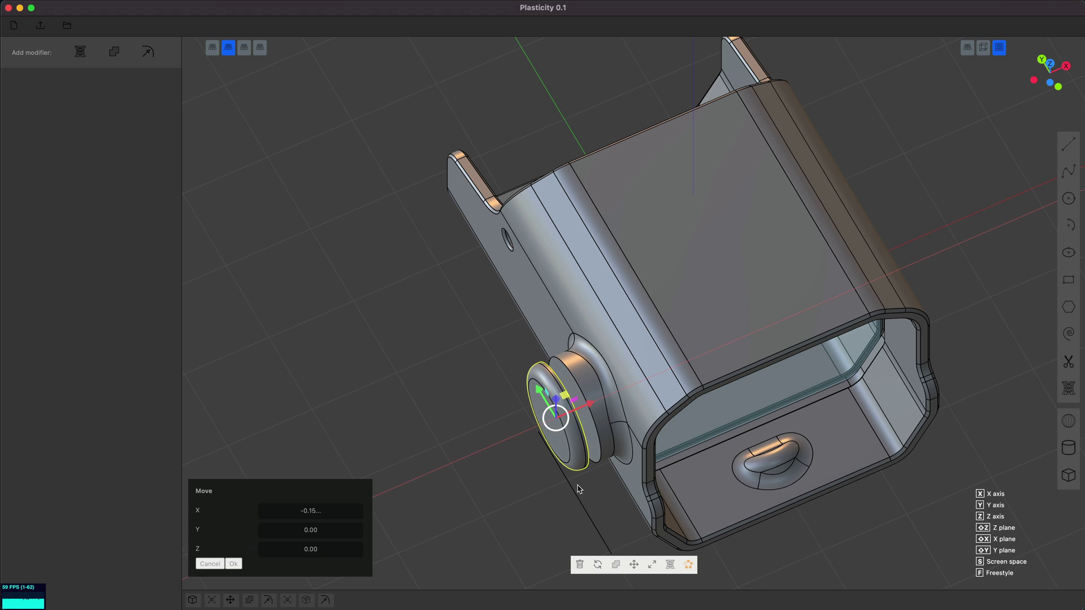
click(578, 486)
key(Escape)
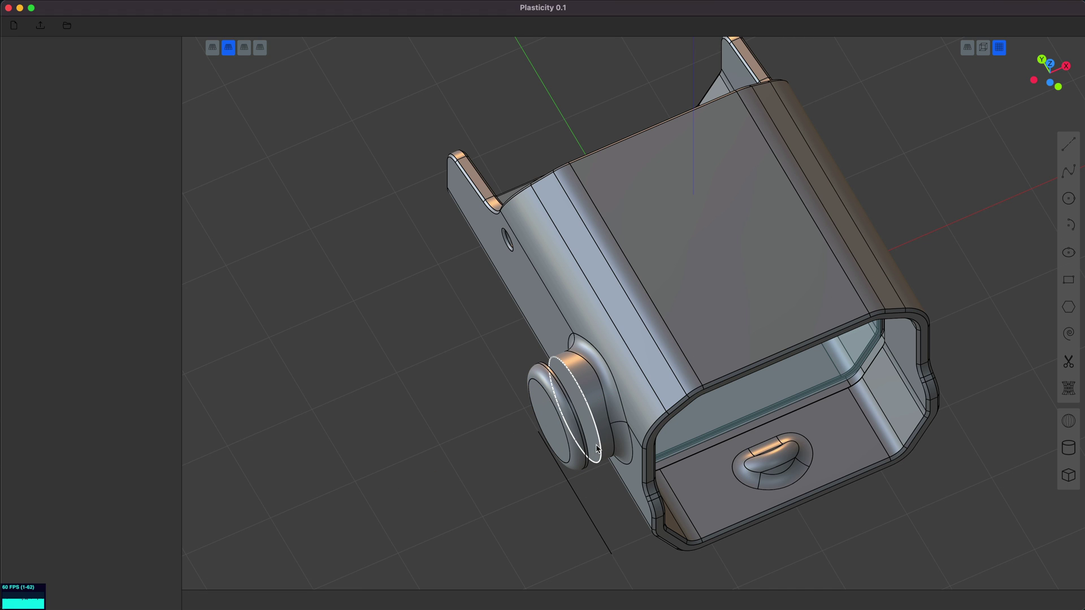
click(600, 443)
key(f)
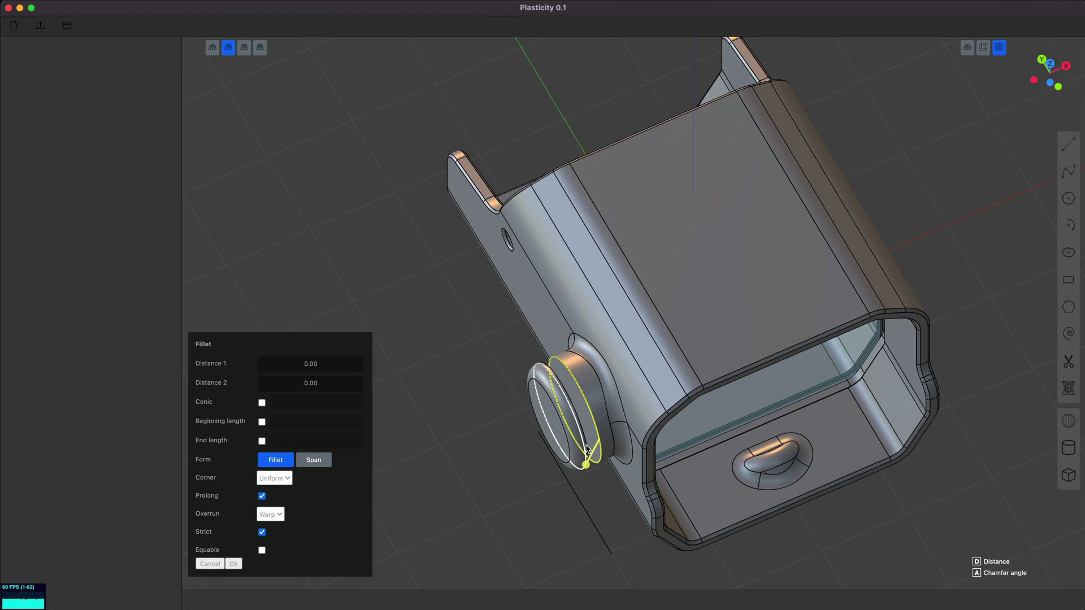
click(587, 450)
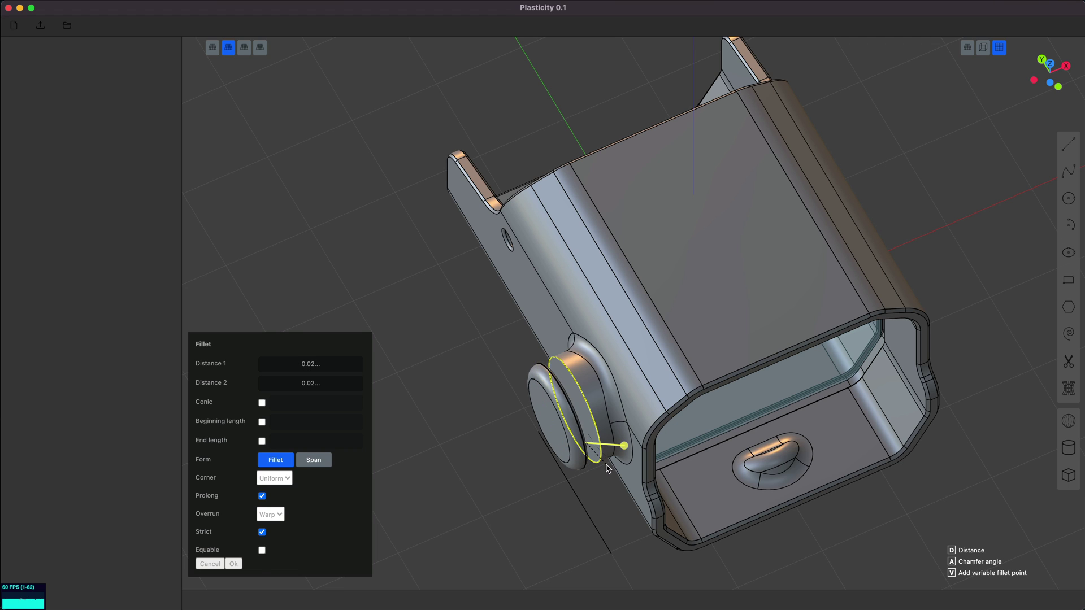
key(Escape)
Chamfer the outer edge of the knob's base on the housing, where it faces the cap
click(601, 442)
key(f)
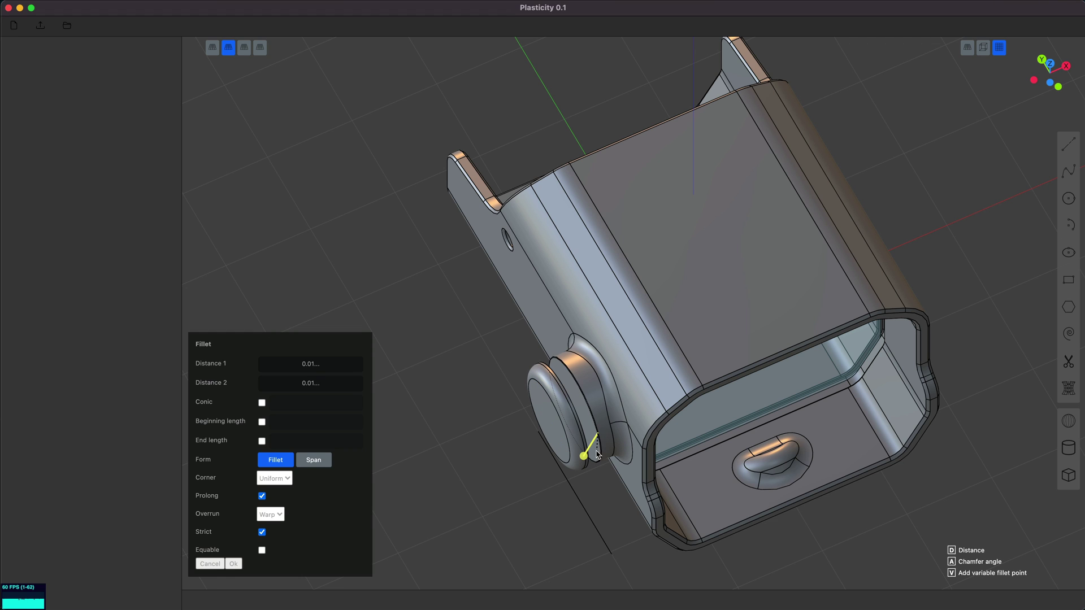
drag(596, 456, 614, 432)
key(Return)
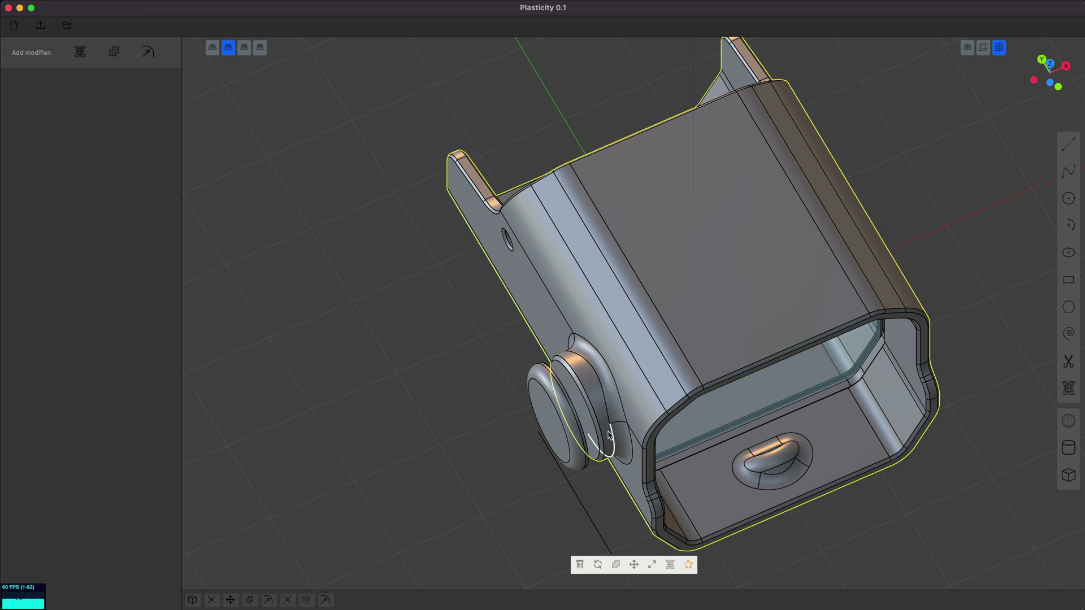
In top view, move the knob's cap about 0.13 along X back toward its base
middle_drag(615, 433, 583, 448)
key(KP_7)
click(447, 433)
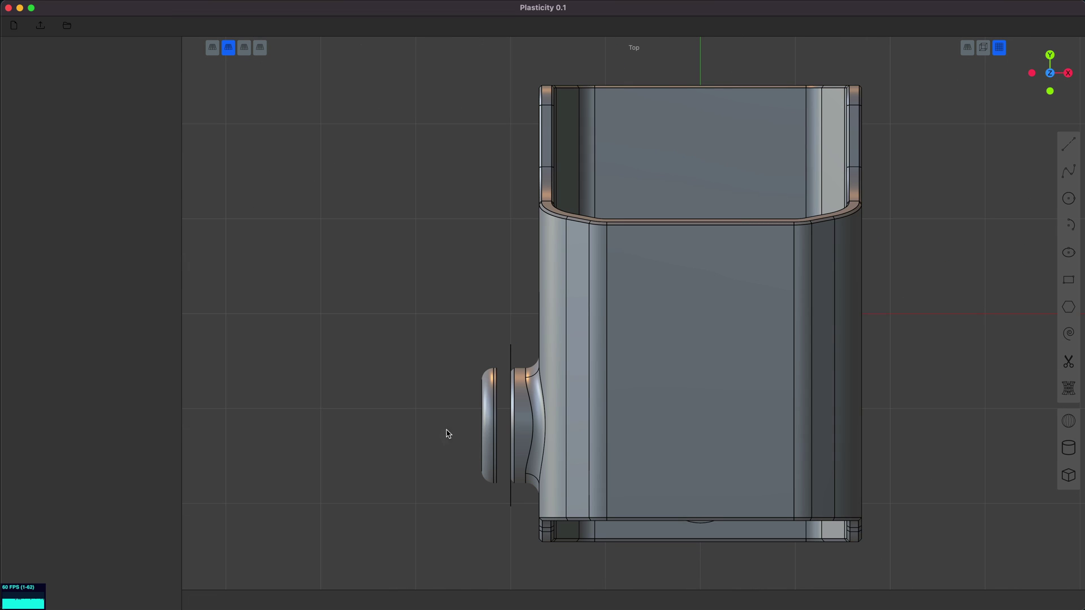
click(483, 423)
key(g)
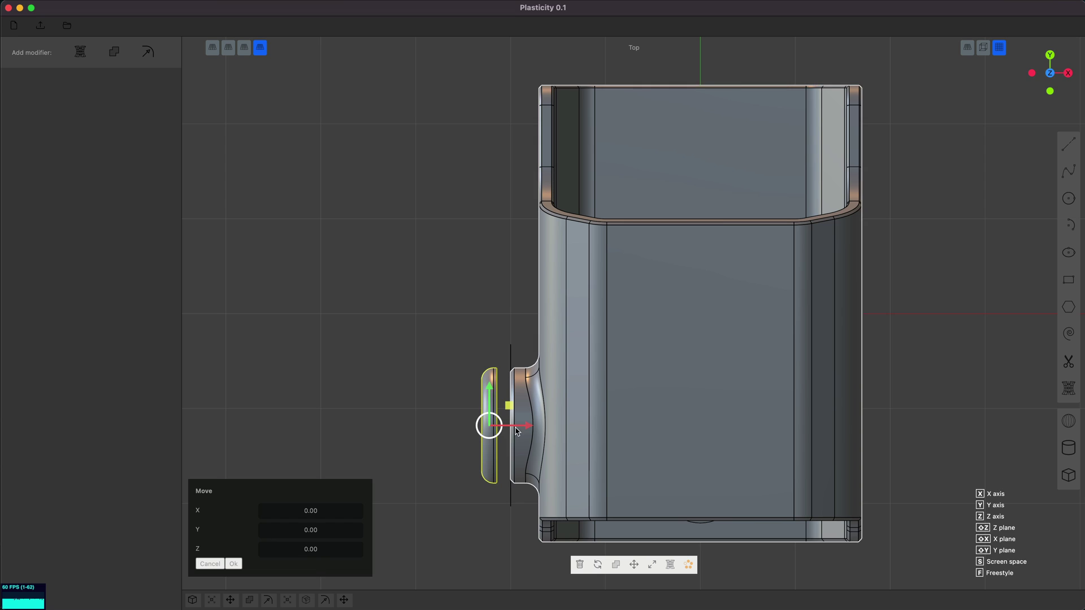
drag(530, 425, 539, 426)
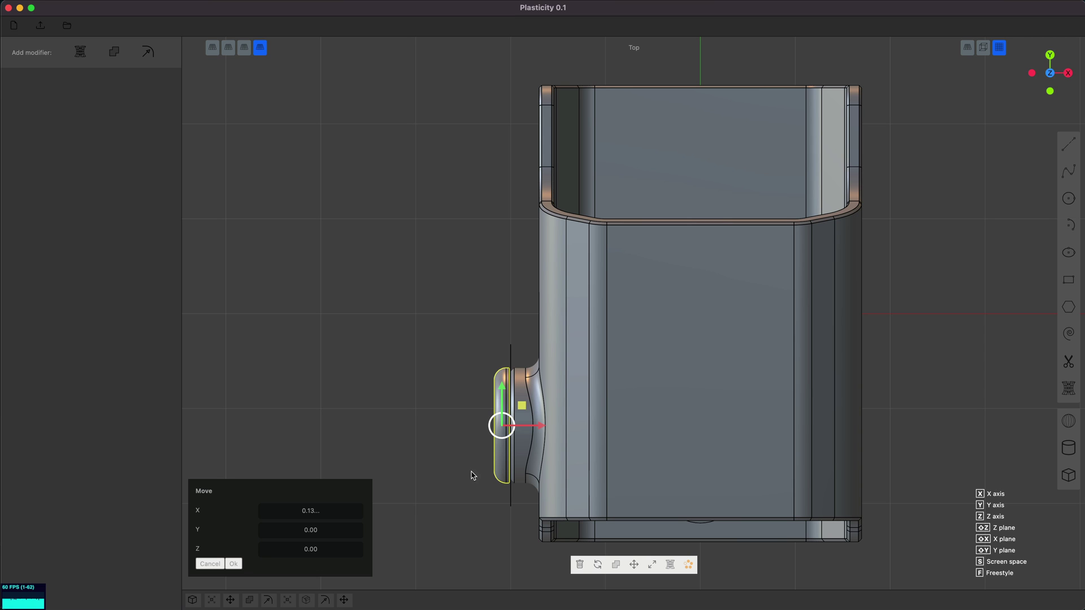
key(Return)
Chamfer the cap's back rim edge, facing the knob's base, by about 0.02
key(2)
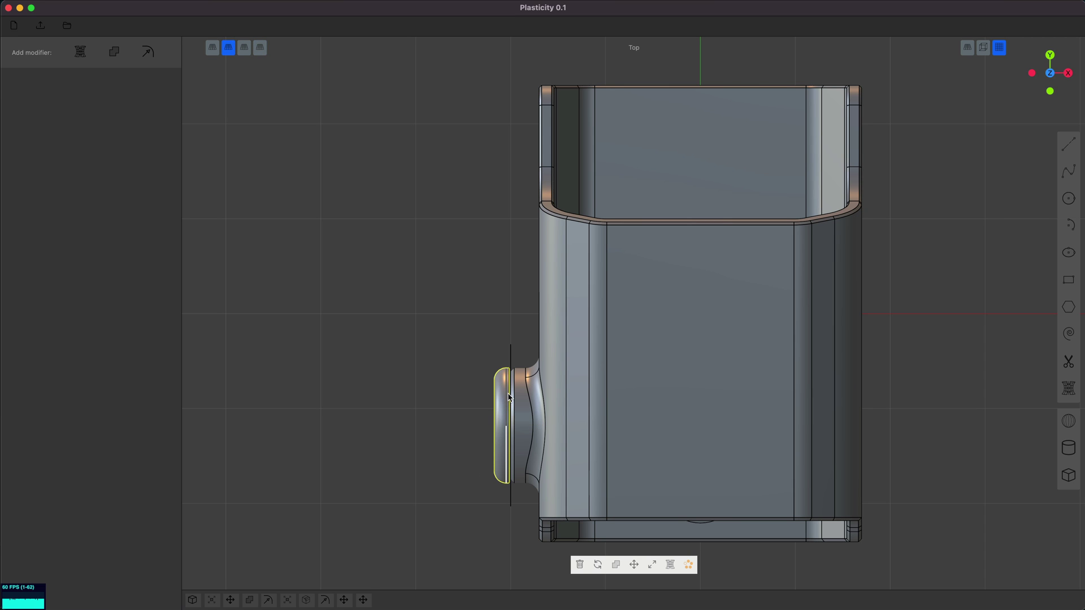
key(slash)
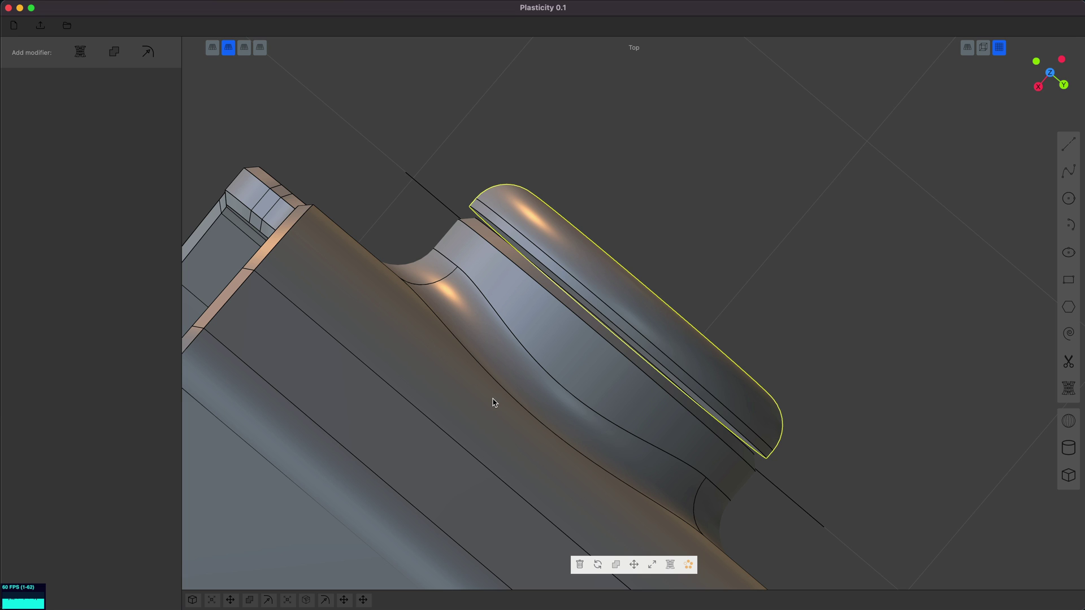
middle_drag(665, 341, 644, 316)
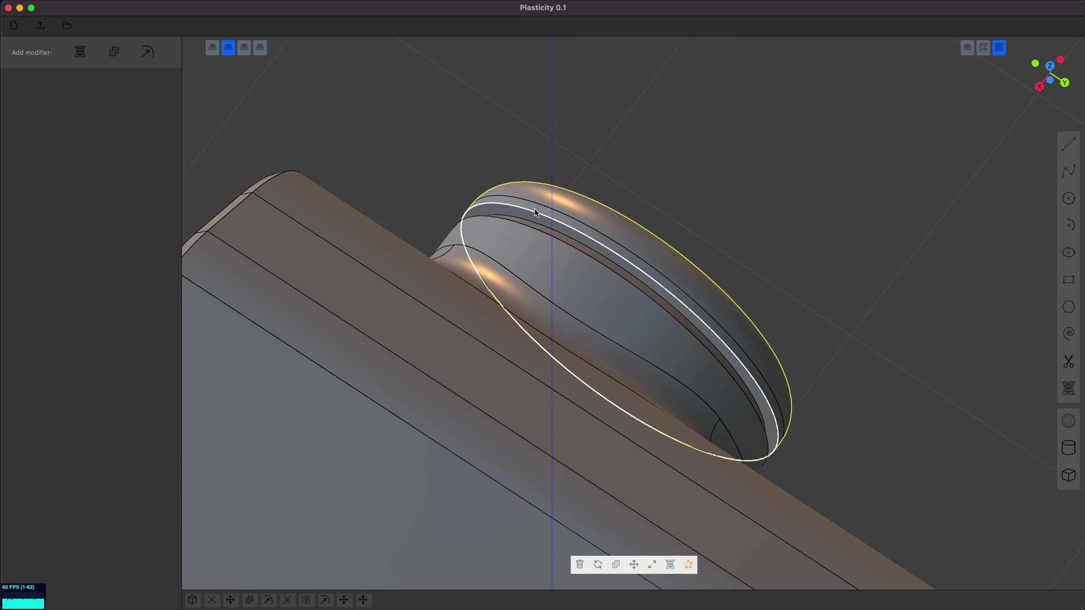
key(f)
key(d)
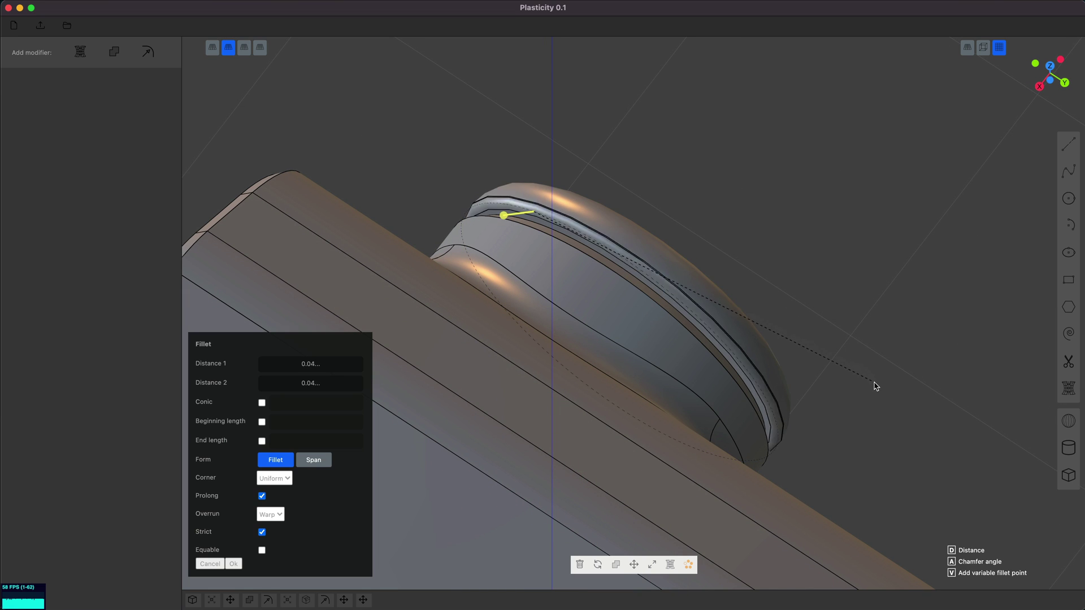
drag(474, 189, 524, 214)
key(d)
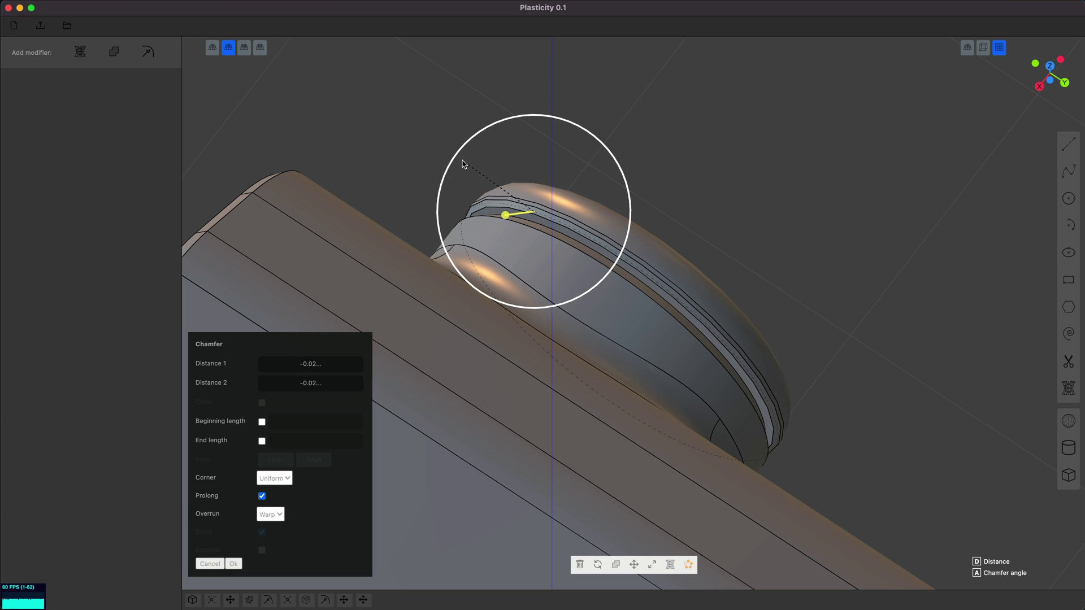
key(Return)
In top view, nudge the cap slightly along X to narrow the gap to the knob's base
middle_drag(629, 235, 550, 230)
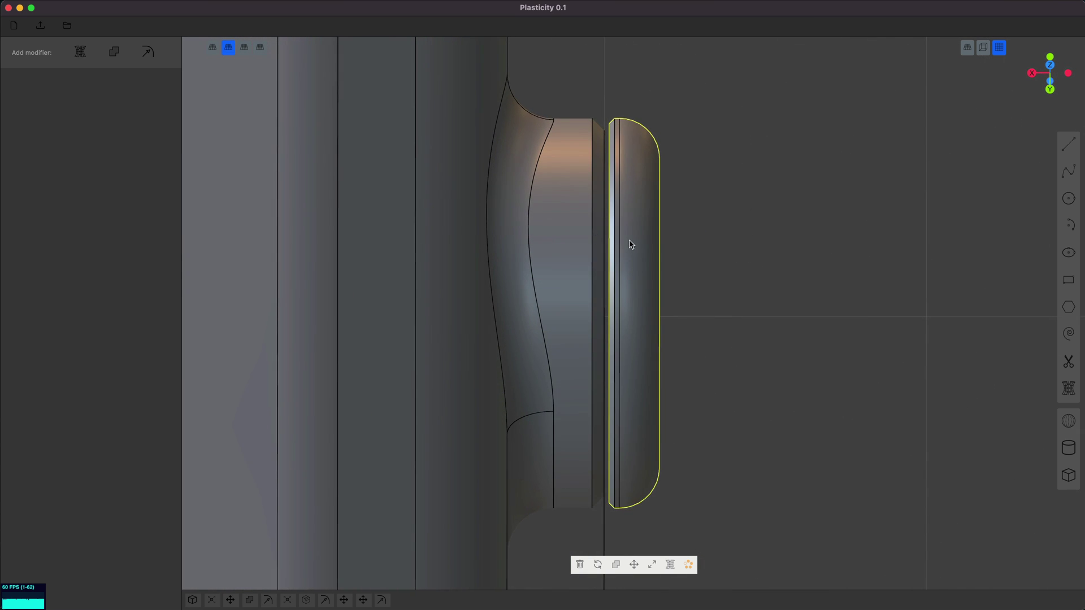
key(KP_7)
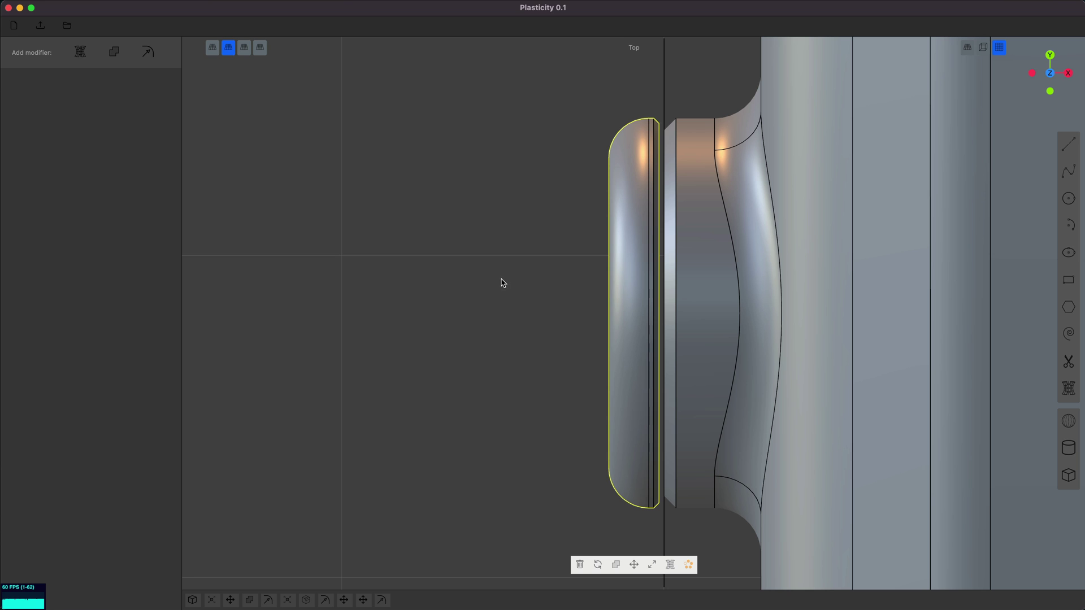
key(g)
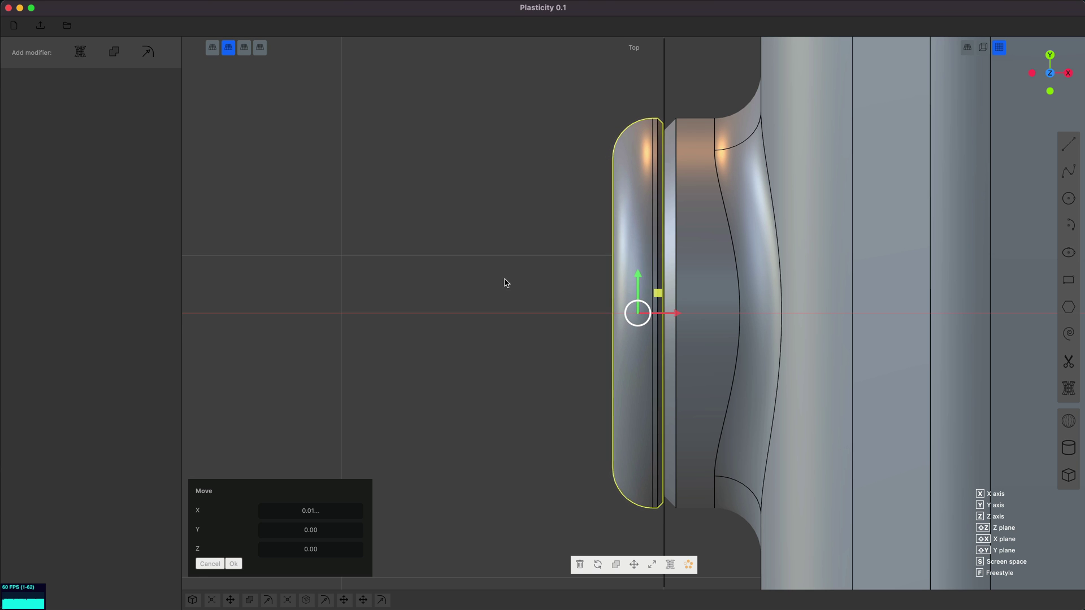
click(490, 295)
Create a sphere slightly larger than the knob, centred on the cap's outer face
middle_drag(490, 295, 723, 217)
shift+middle_drag(653, 350, 656, 351)
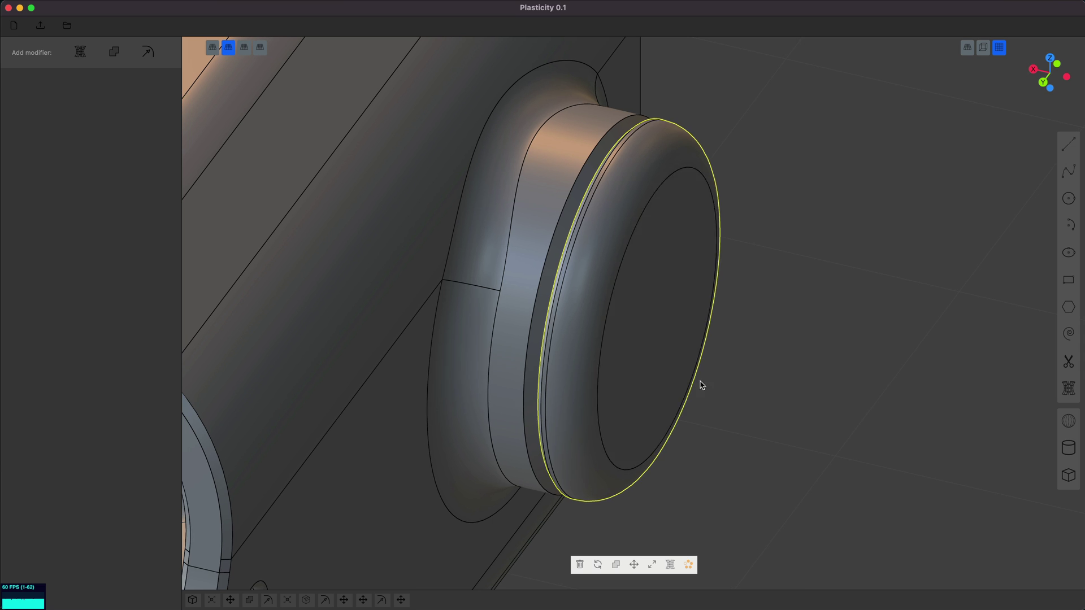
scroll(701, 386, down, 6)
key(Escape)
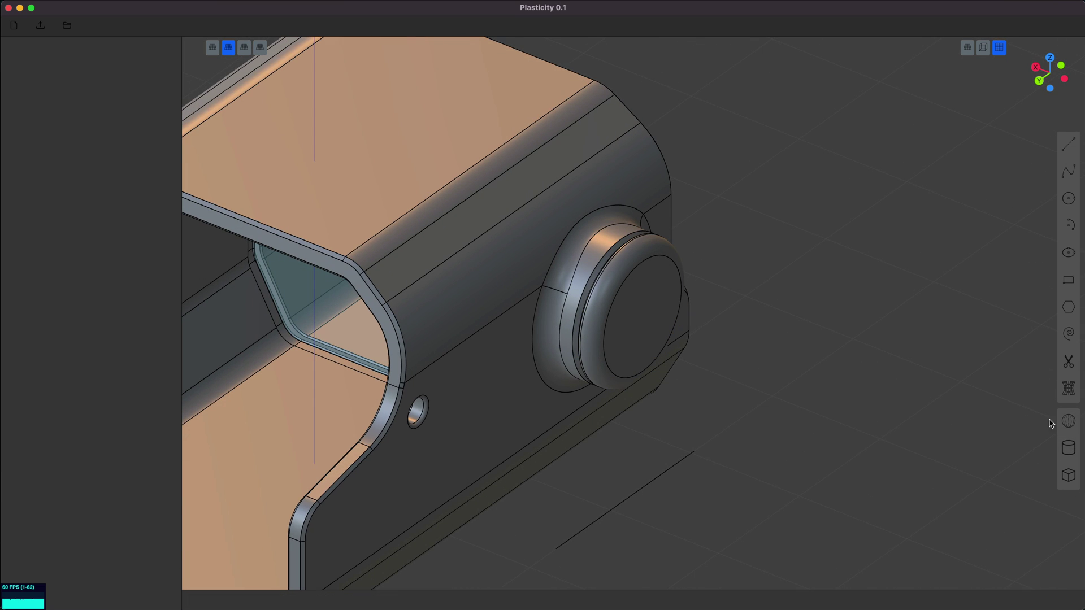
click(1068, 421)
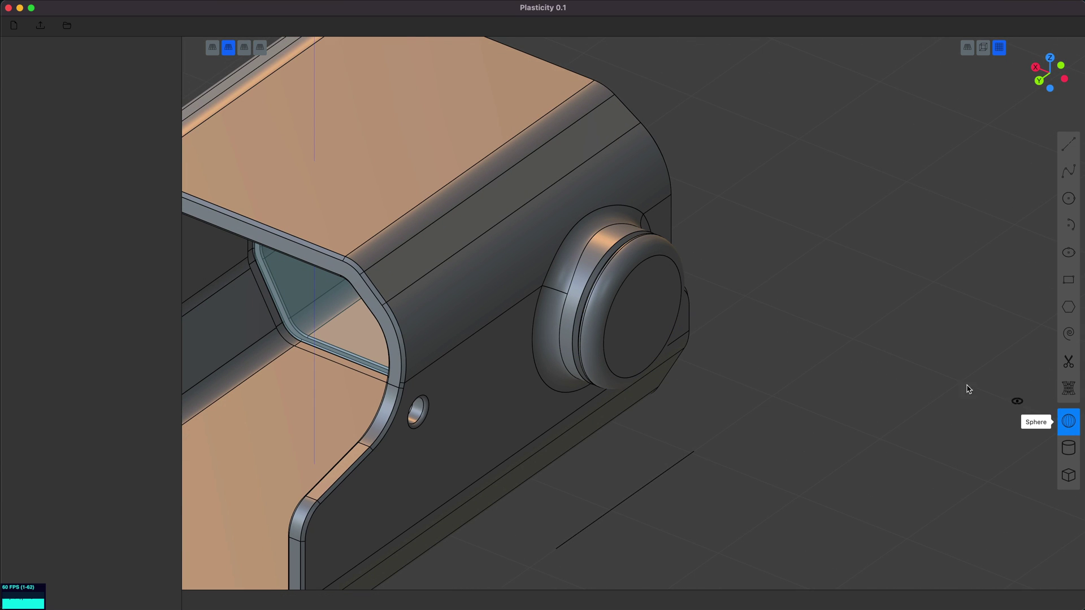
click(645, 318)
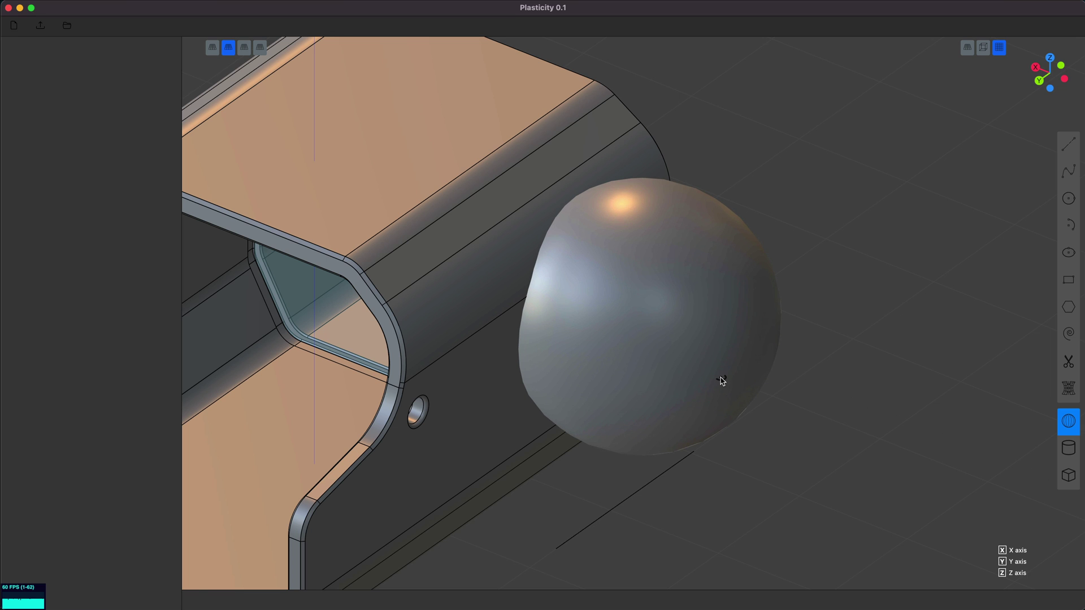
click(721, 380)
Move the sphere about 0.77 outward along X so it only partly overlaps the cap
key(g)
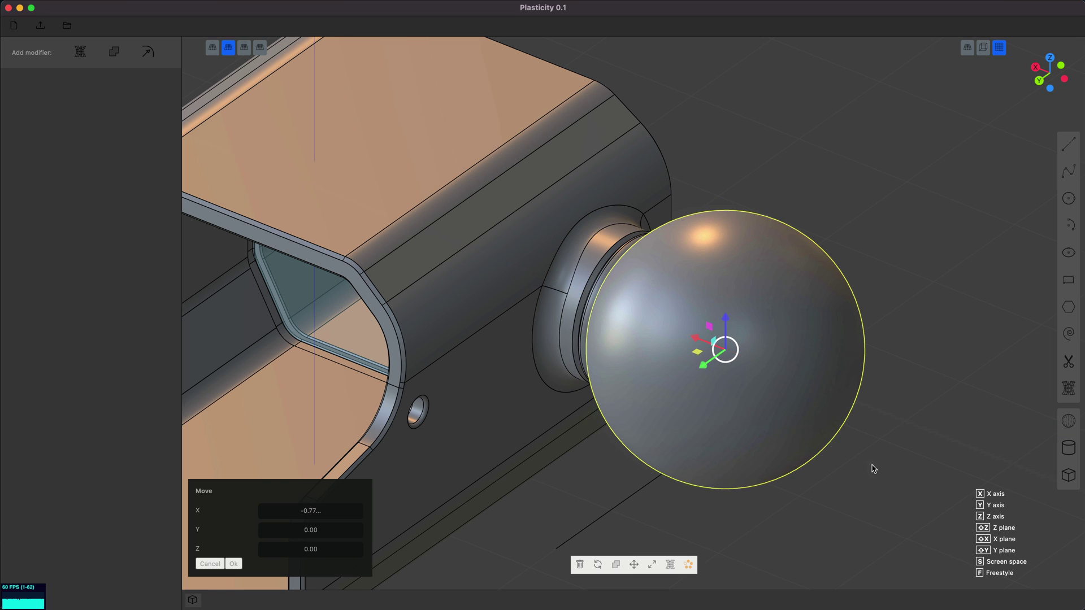
click(870, 468)
key(Escape)
key(4)
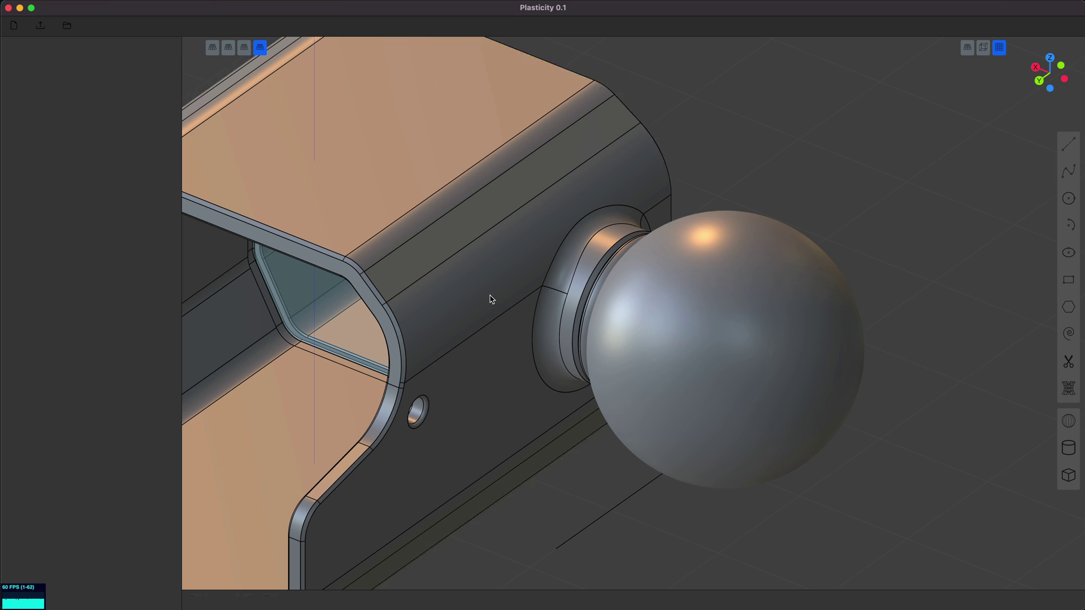
click(491, 298)
click(745, 386)
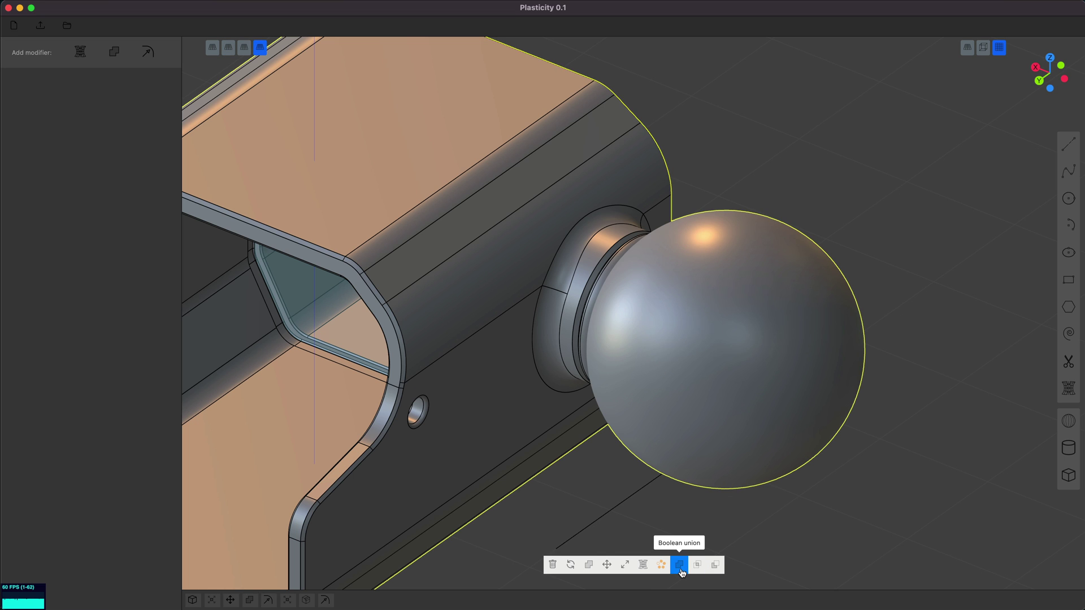
click(716, 564)
middle_drag(678, 509, 642, 429)
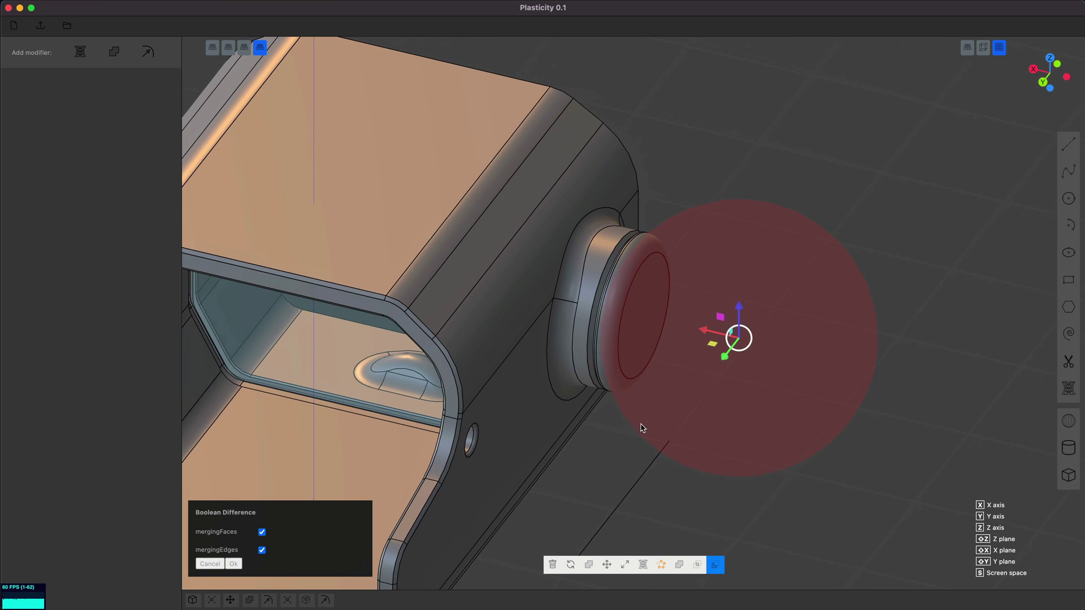
key(Escape)
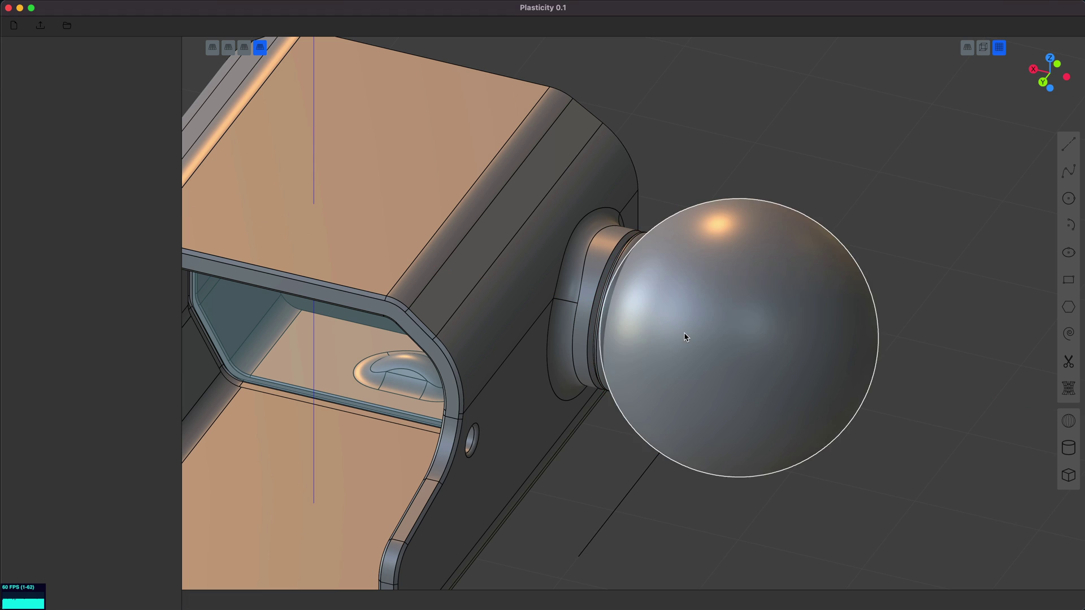
Subtract the sphere from the knob's cap, shifting it slightly outward along X to leave a shallow central dish
click(610, 312)
click(716, 310)
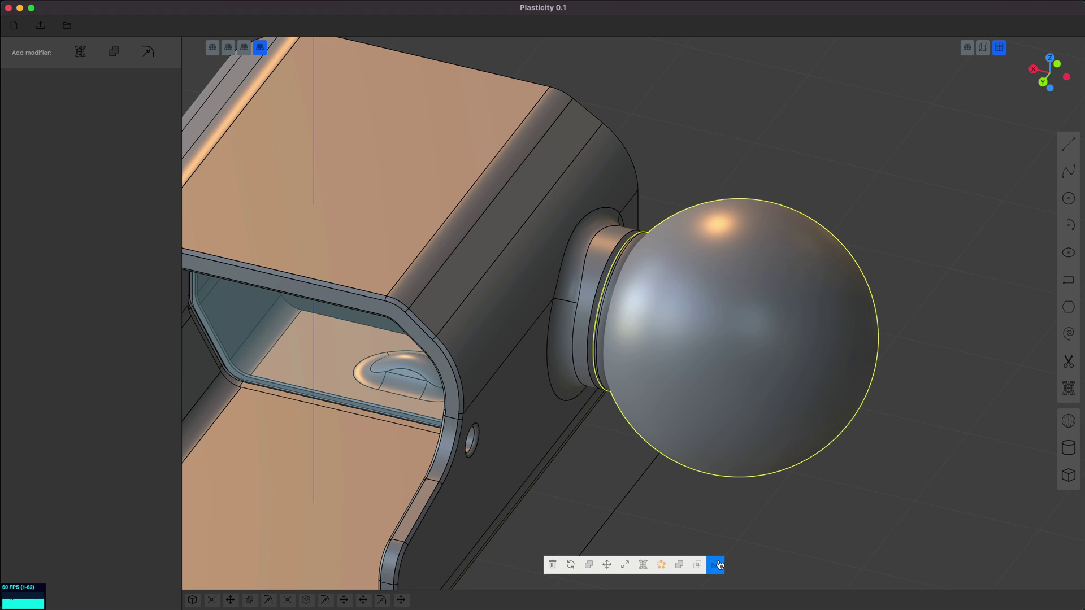
click(715, 564)
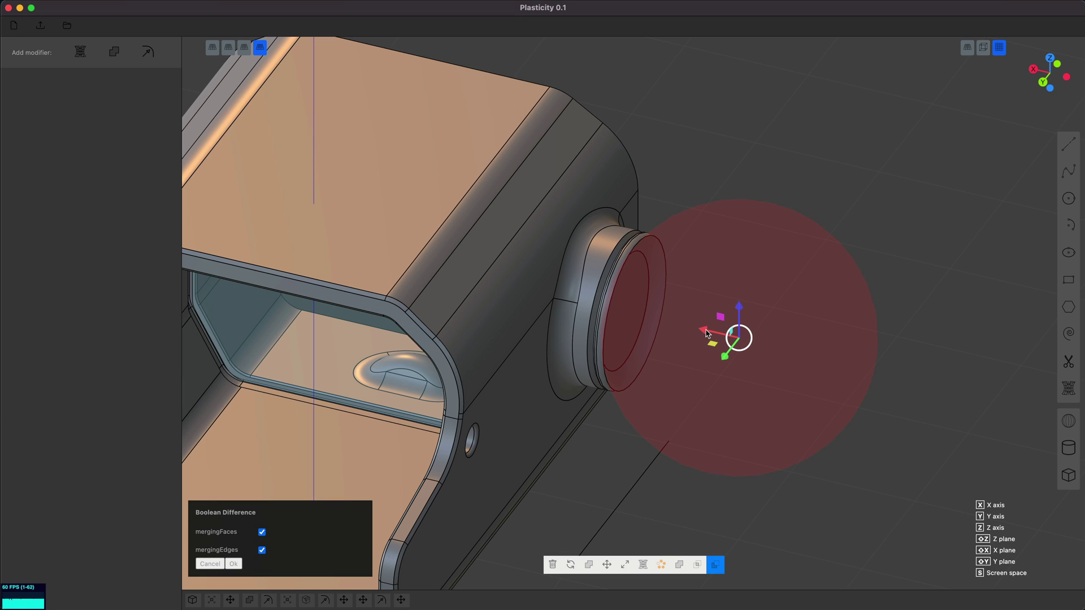
drag(706, 334, 731, 337)
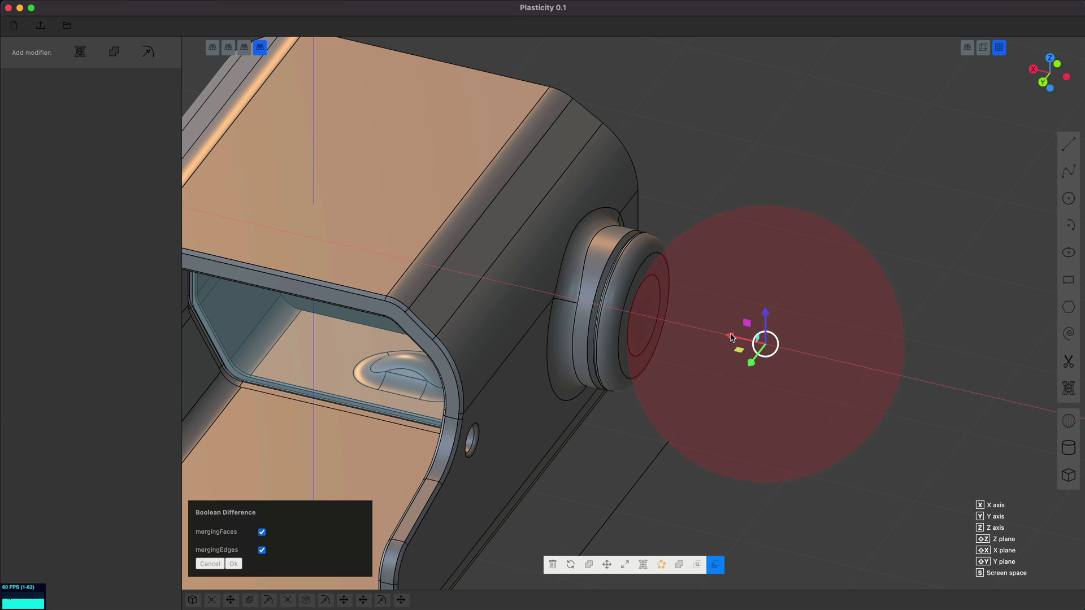
key(Return)
Fillet the circular edge of the dish in the cap's outer face
click(649, 347)
key(f)
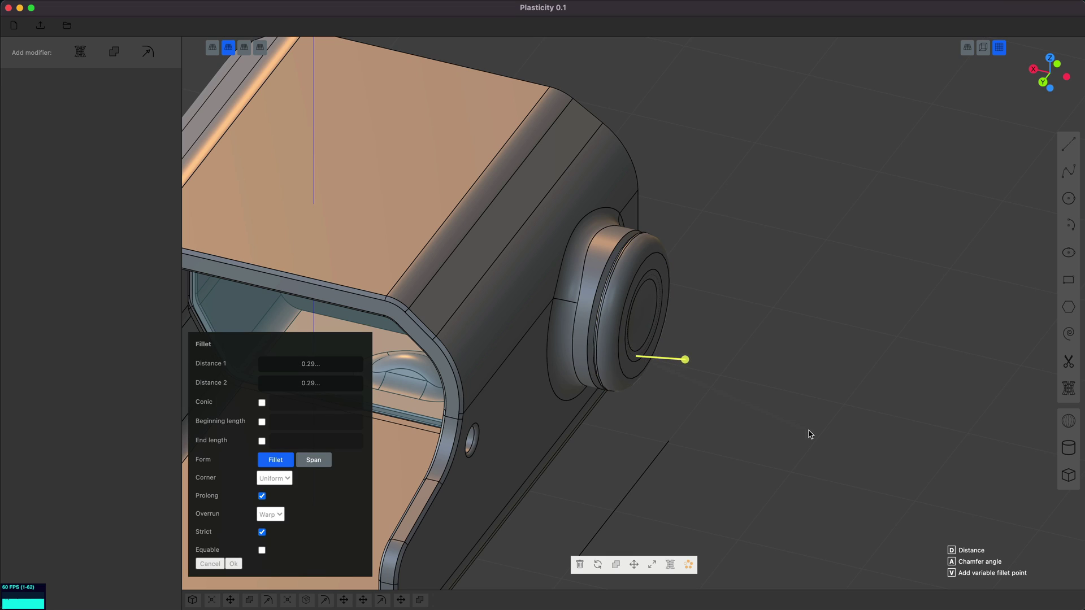
key(Return)
Draw a small upright rectangle centred on the knob's dish in the left side view
middle_drag(809, 433, 666, 390)
click(661, 389)
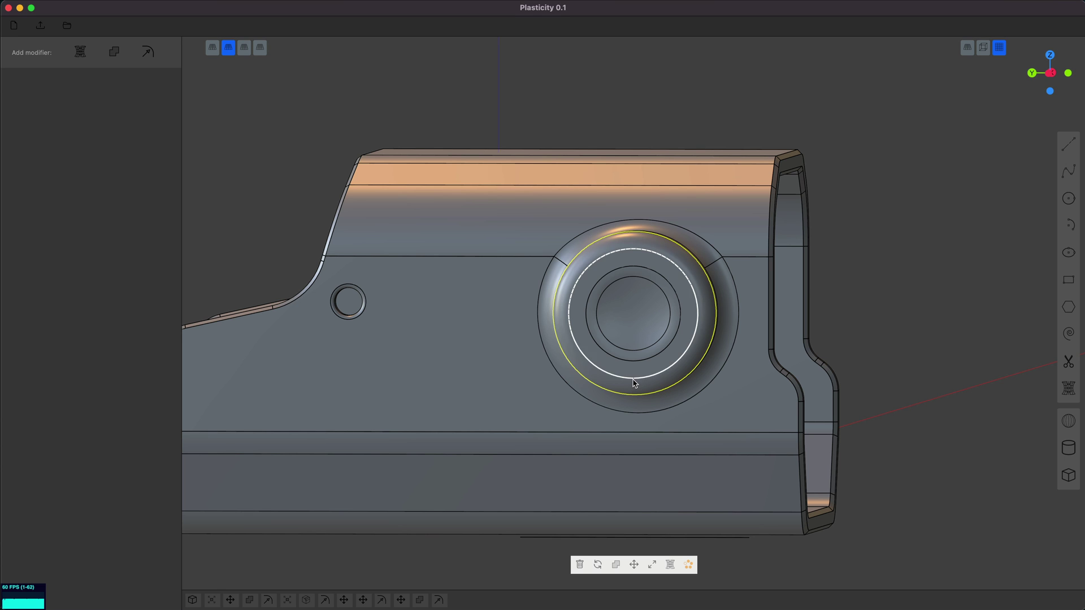
middle_drag(631, 388, 641, 393)
key(KP_3)
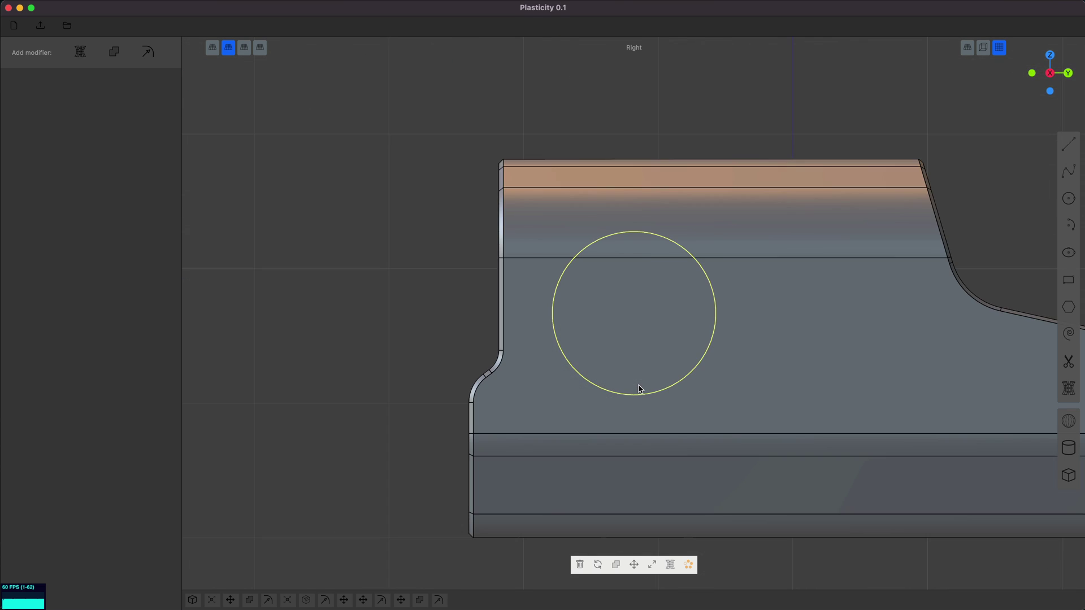
key(ctrl+3)
scroll(639, 386, down, 2)
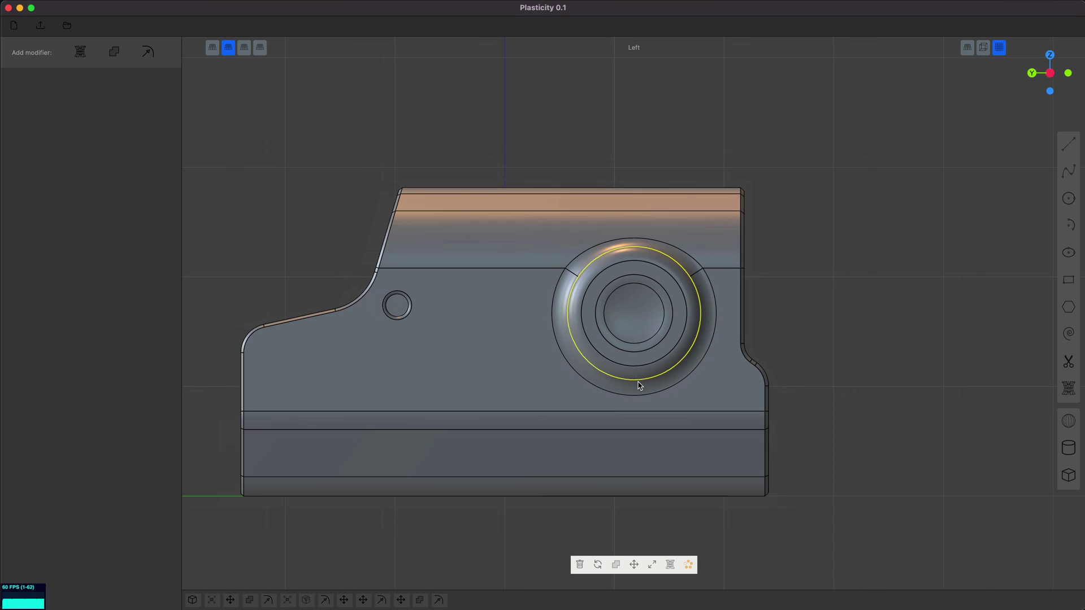
shift+middle_drag(652, 380, 728, 363)
scroll(730, 362, up, 2)
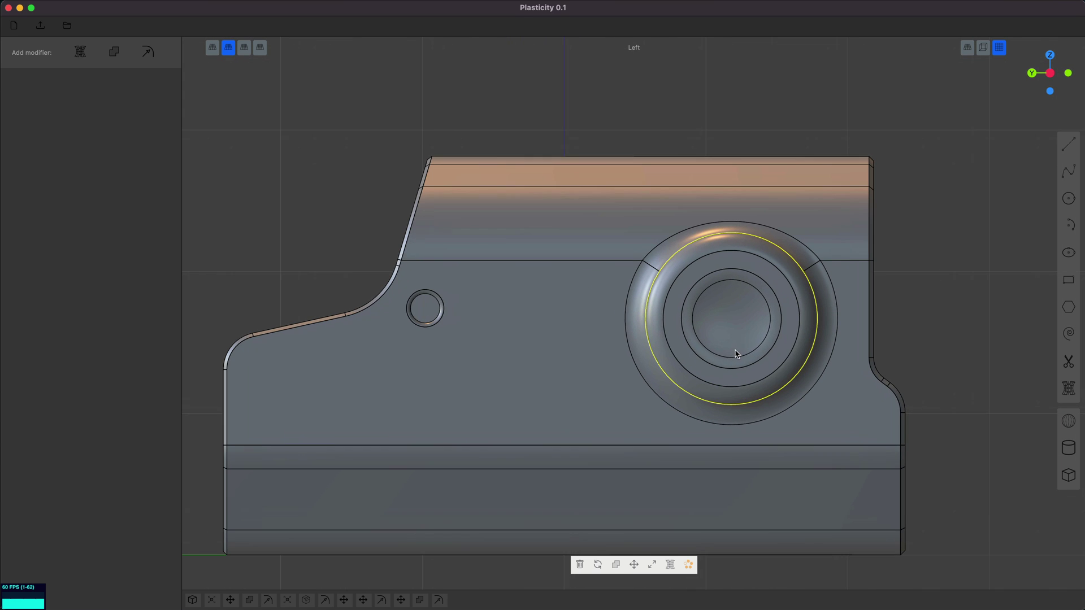
click(1070, 283)
click(731, 320)
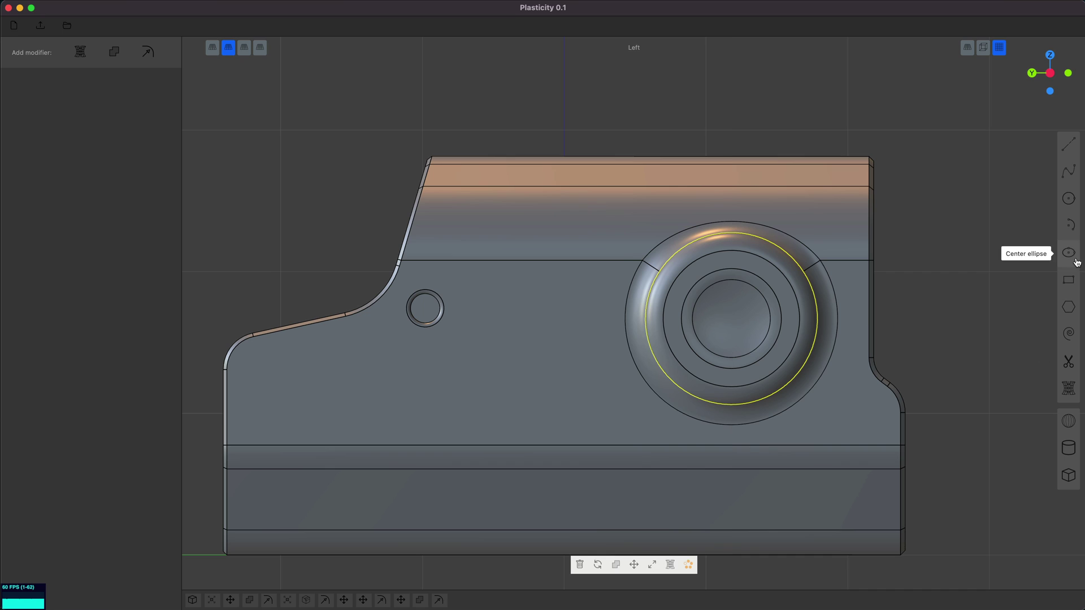
click(1043, 289)
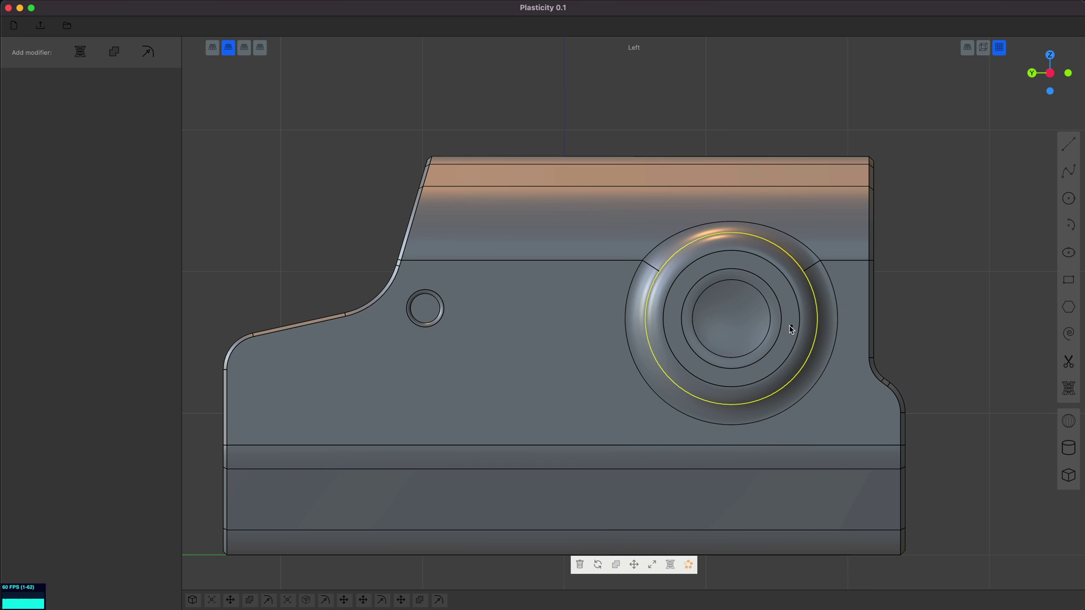
click(734, 323)
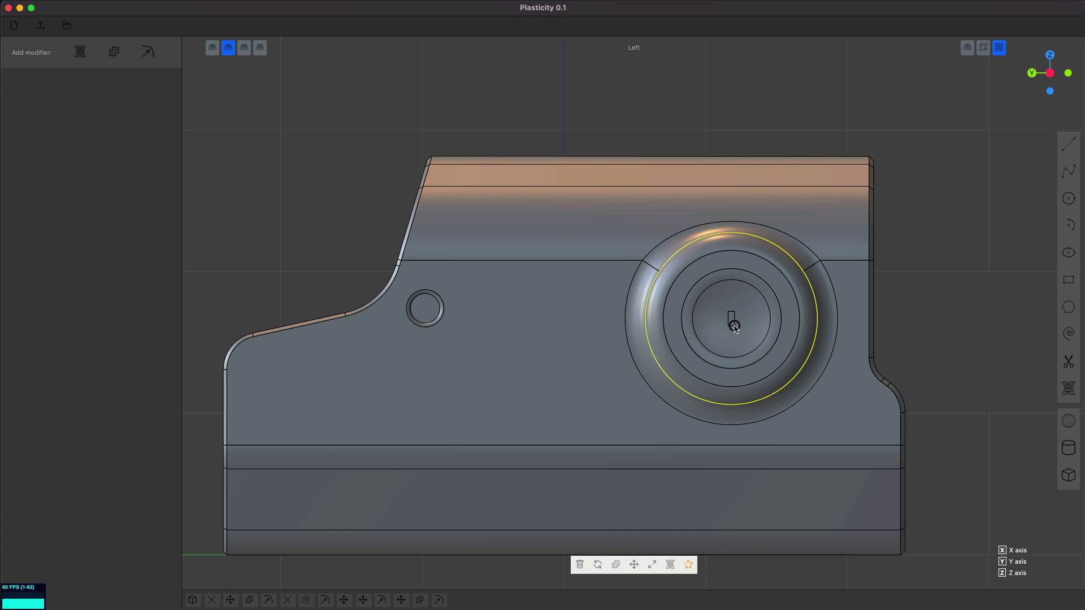
click(733, 326)
Select only the small rectangle and move it straight up about 0.4 along Z onto the flat ring around the dish
scroll(757, 327, up, 2)
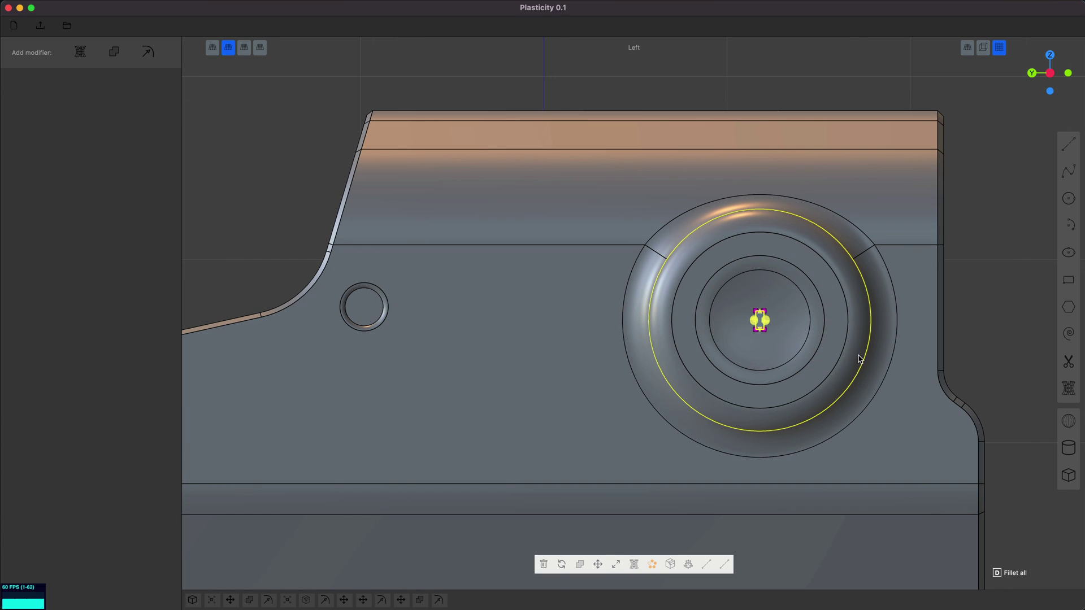
scroll(858, 356, up, 3)
key(g)
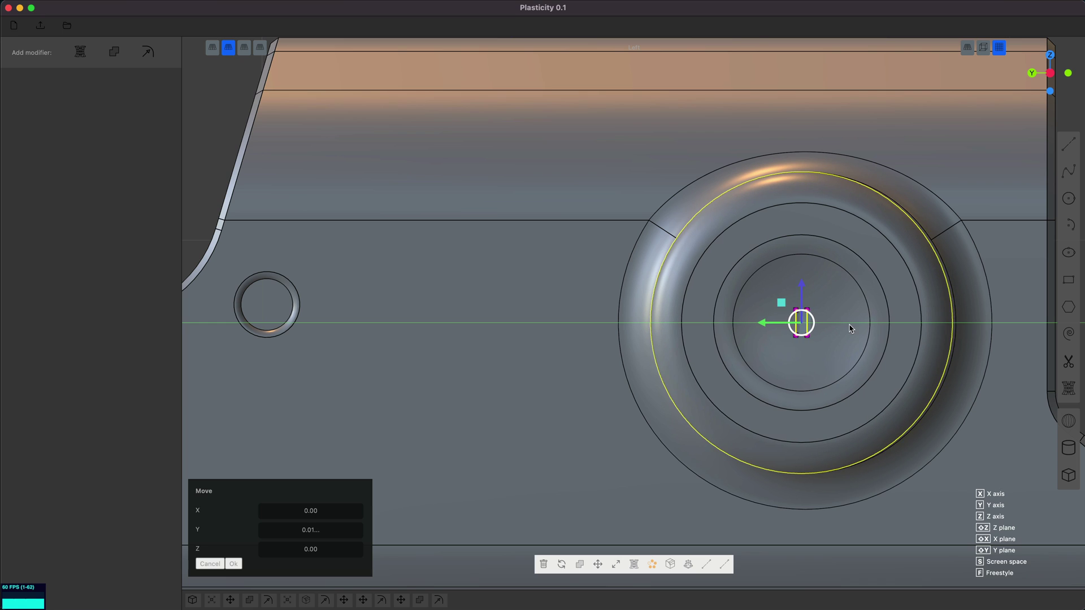
key(Escape)
key(Escape)
click(810, 331)
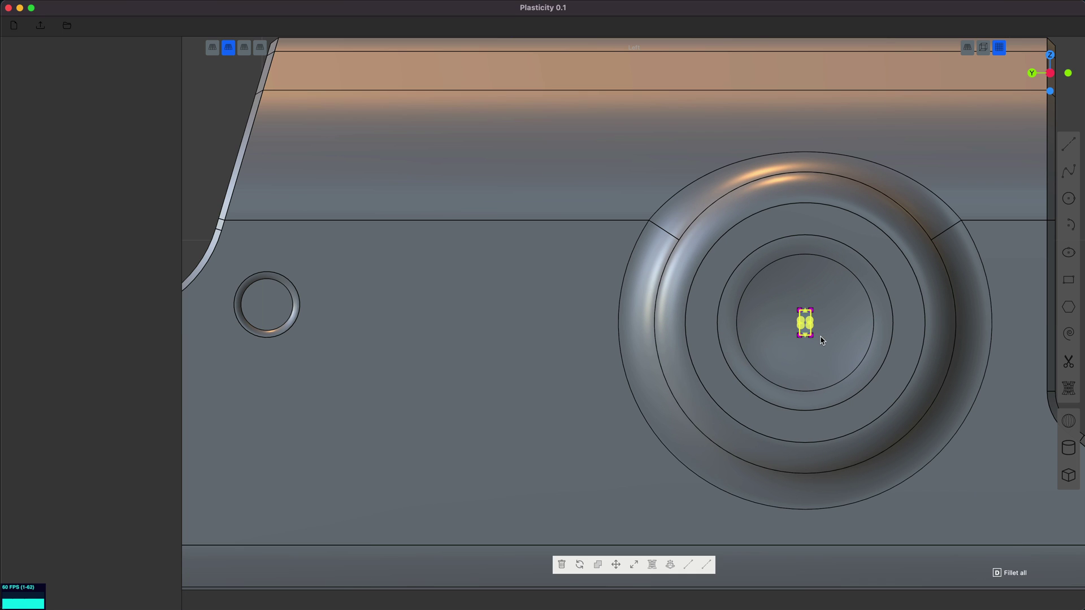
key(g)
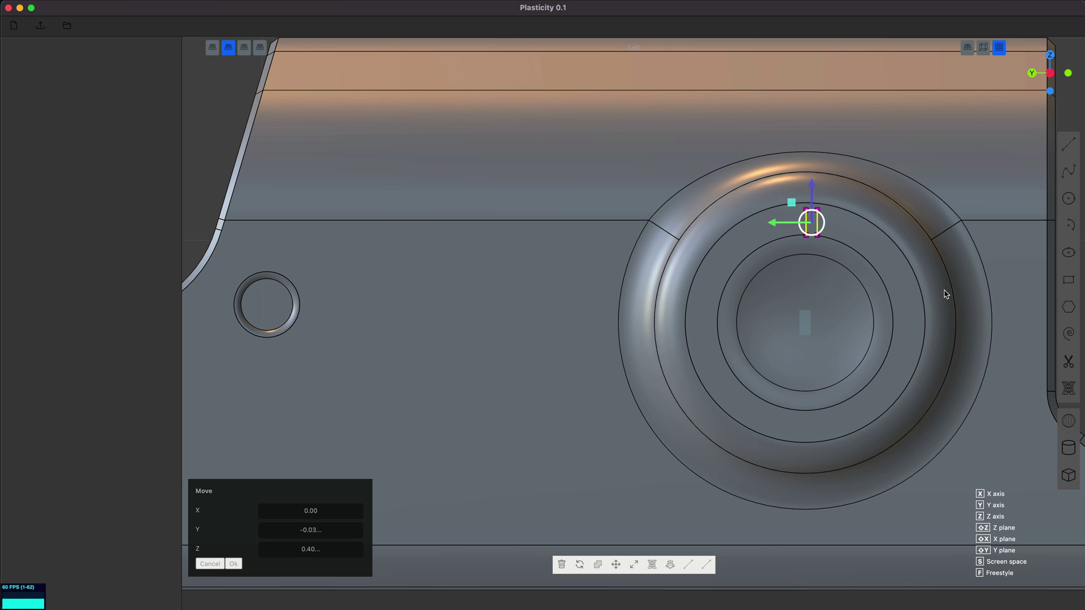
key(Escape)
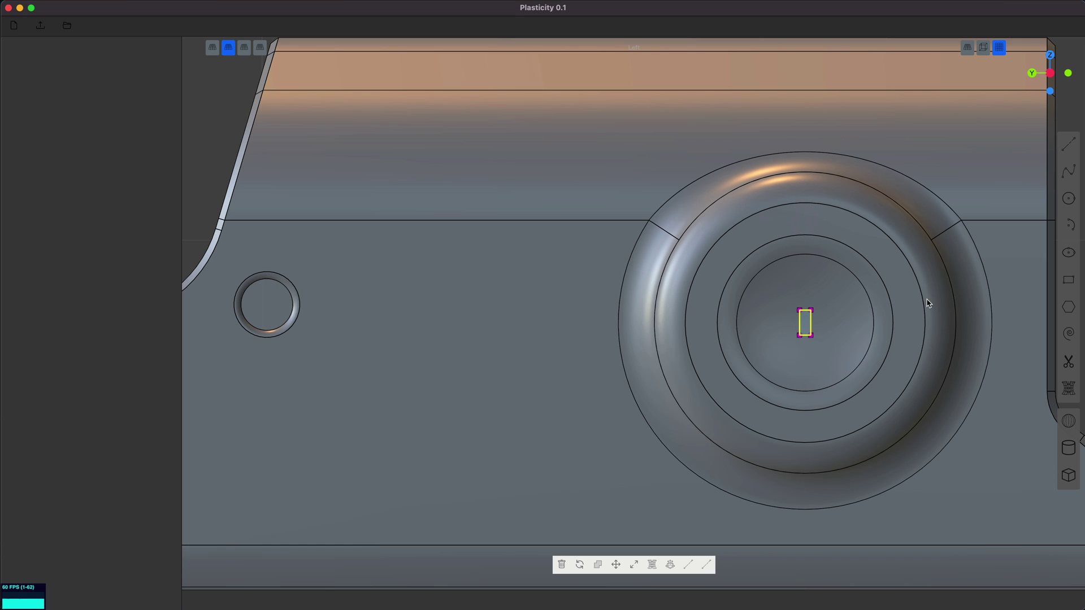
key(g)
click(925, 198)
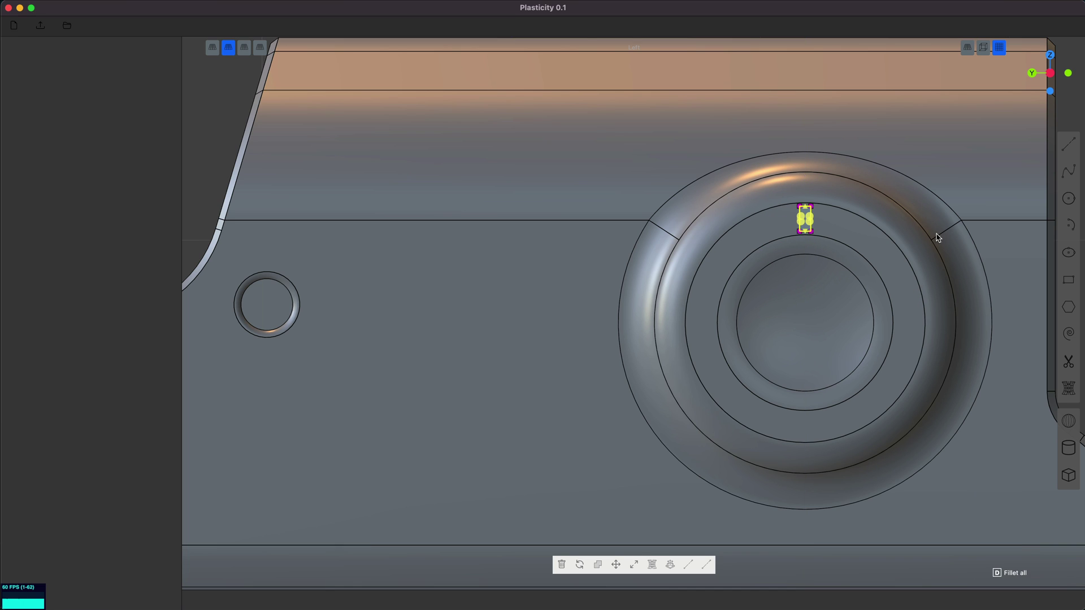
Scale the rectangle down so it fits well inside the flat ring, and fillet all four of its corners
key(s)
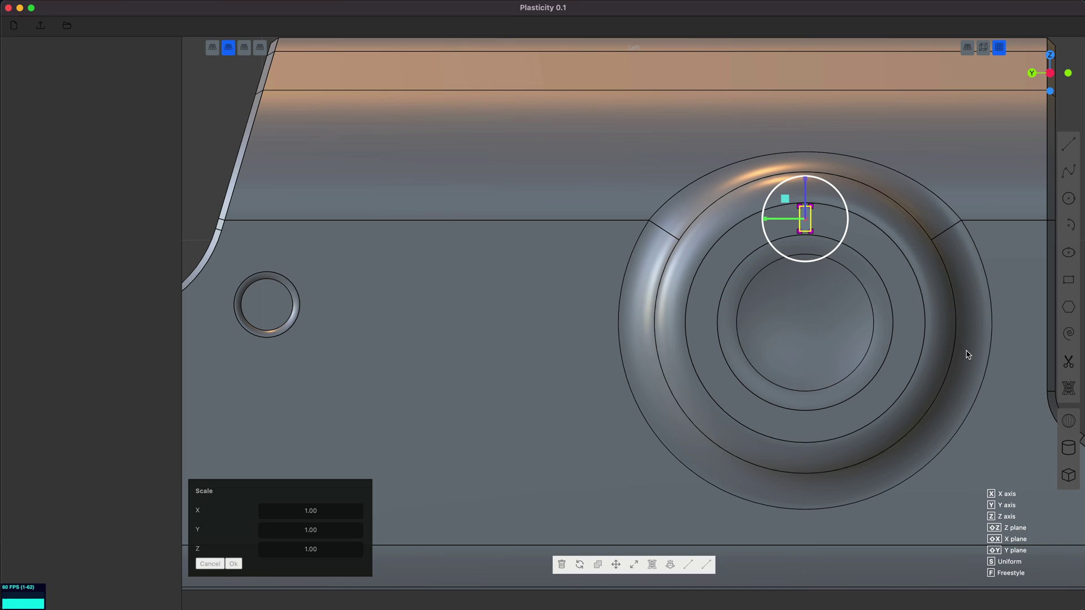
click(925, 293)
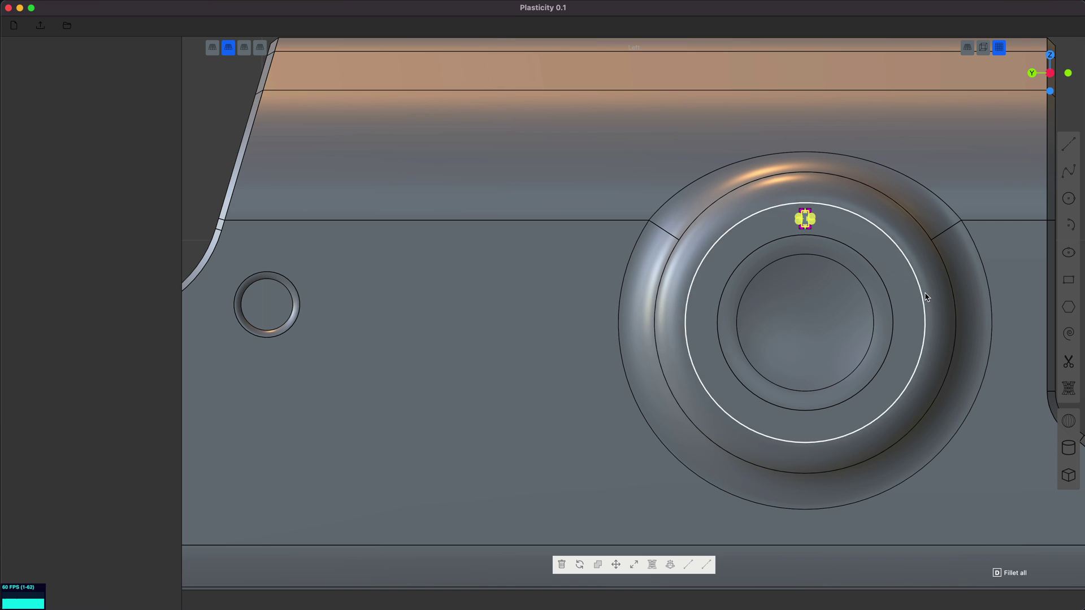
scroll(922, 313, up, 5)
shift+middle_drag(926, 321, 714, 403)
scroll(714, 403, up, 1)
scroll(714, 407, up, 3)
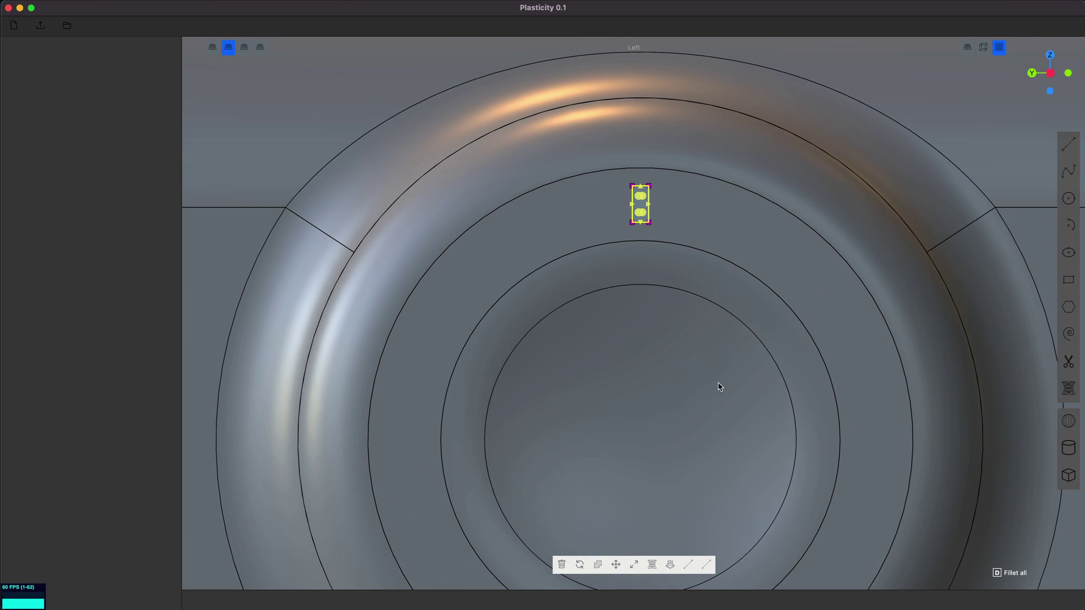
key(s)
click(782, 343)
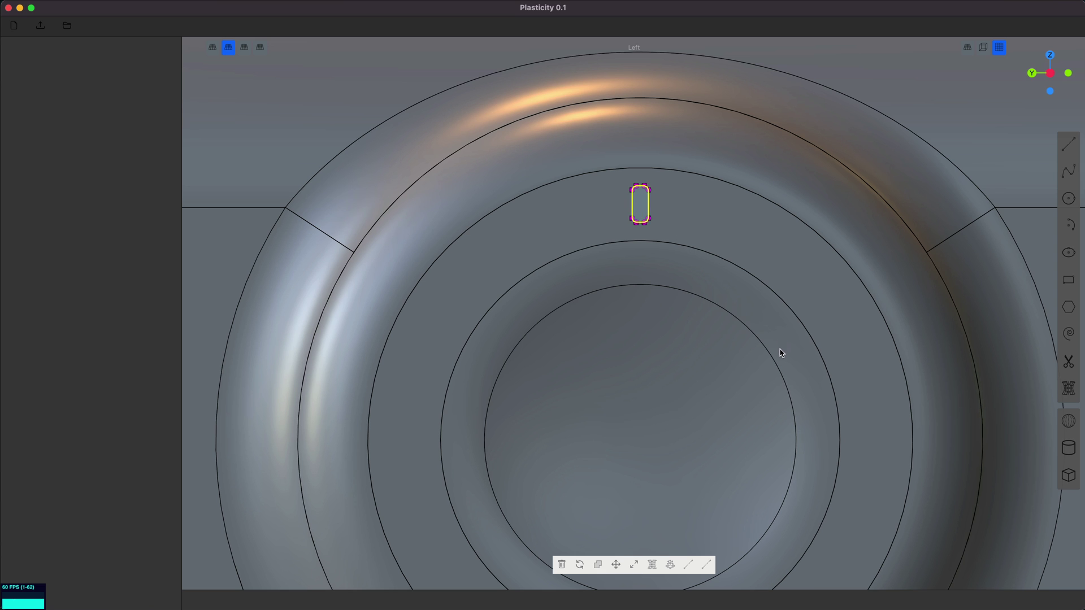
Extrude the rounded rectangle's region into a small raised block on the cap's flat ring
scroll(719, 416, down, 5)
shift+middle_drag(712, 423, 743, 359)
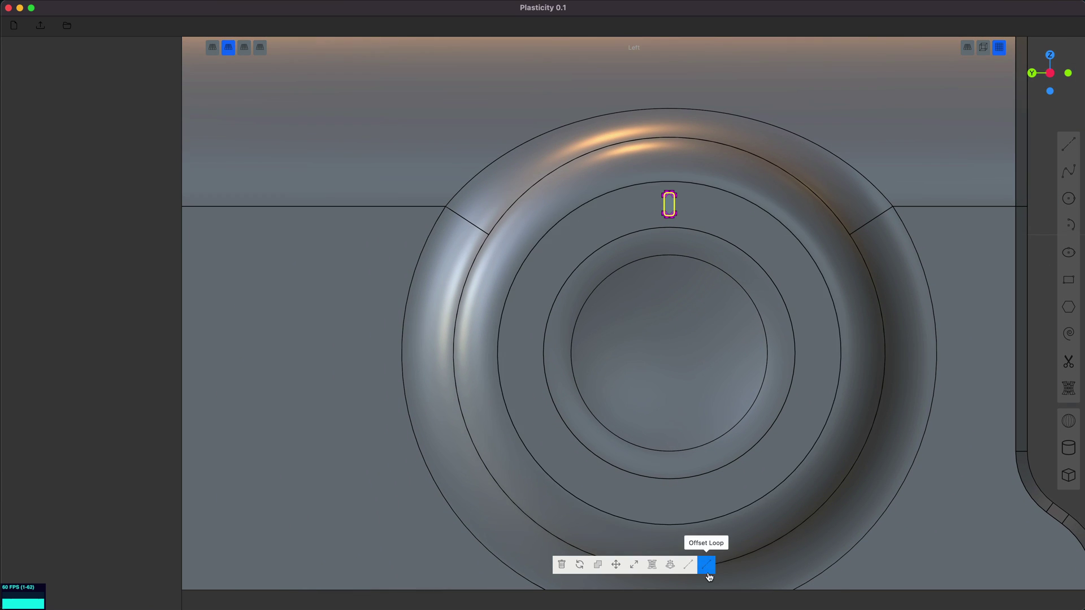
middle_drag(725, 433, 690, 450)
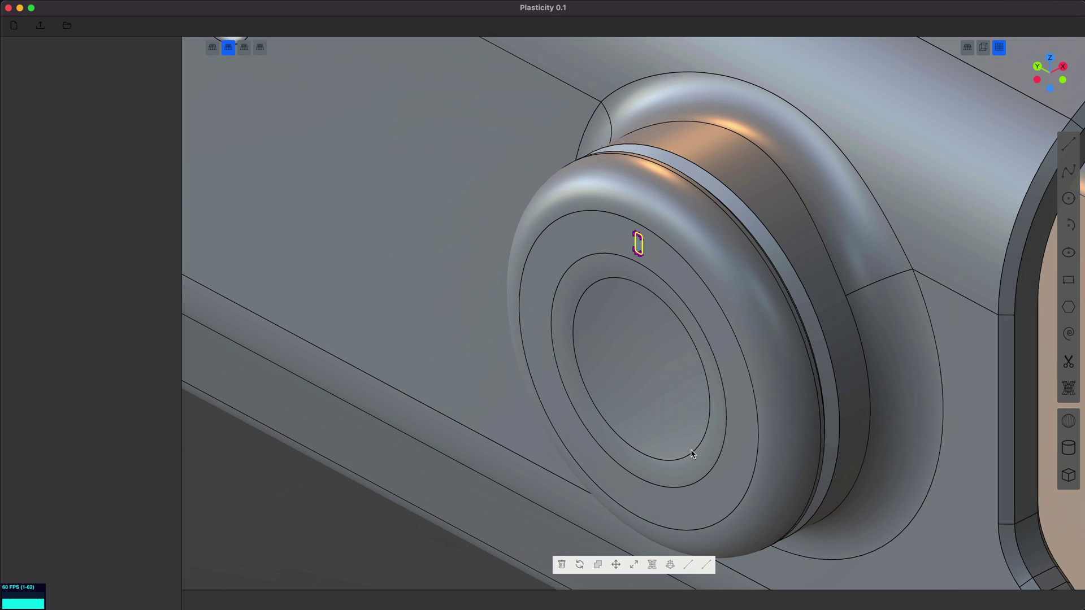
key(3)
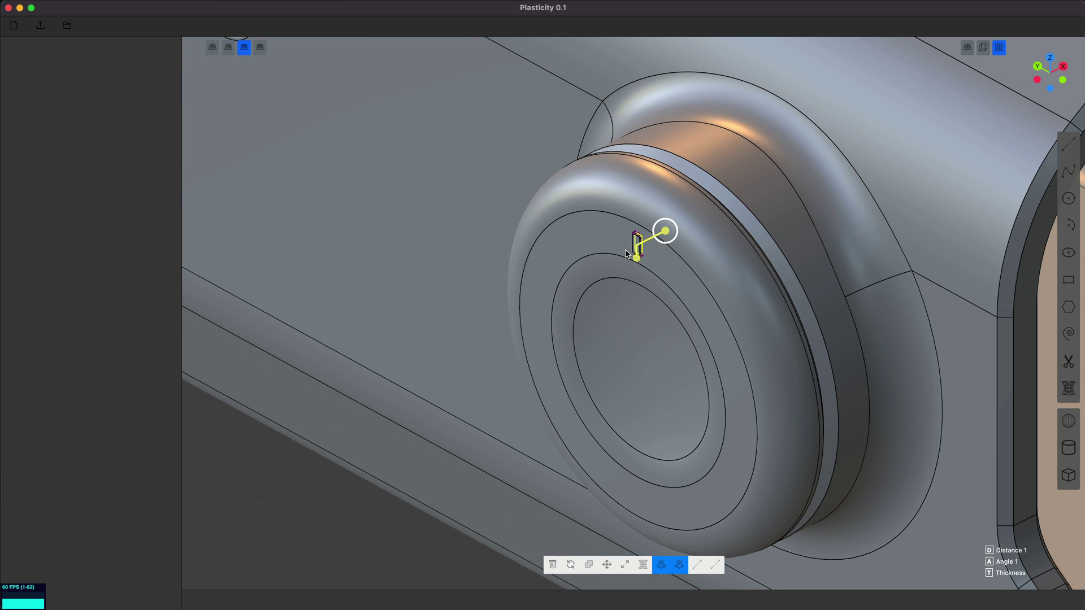
click(636, 248)
key(Escape)
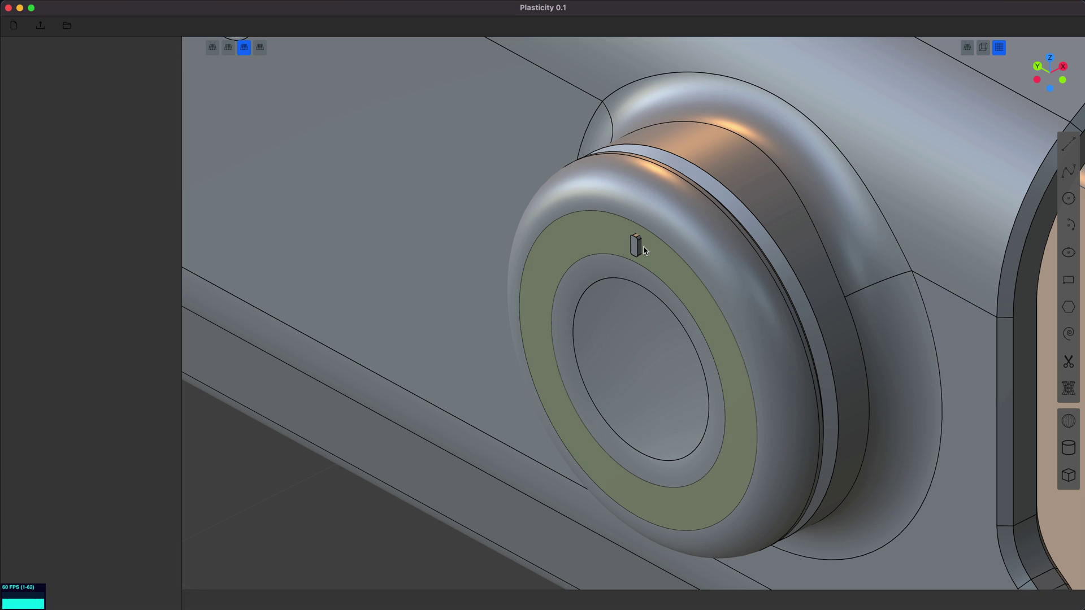
Array the small block radially into eight evenly spaced copies around the knob's centre, and remove the extra block at the centre
key(4)
click(635, 249)
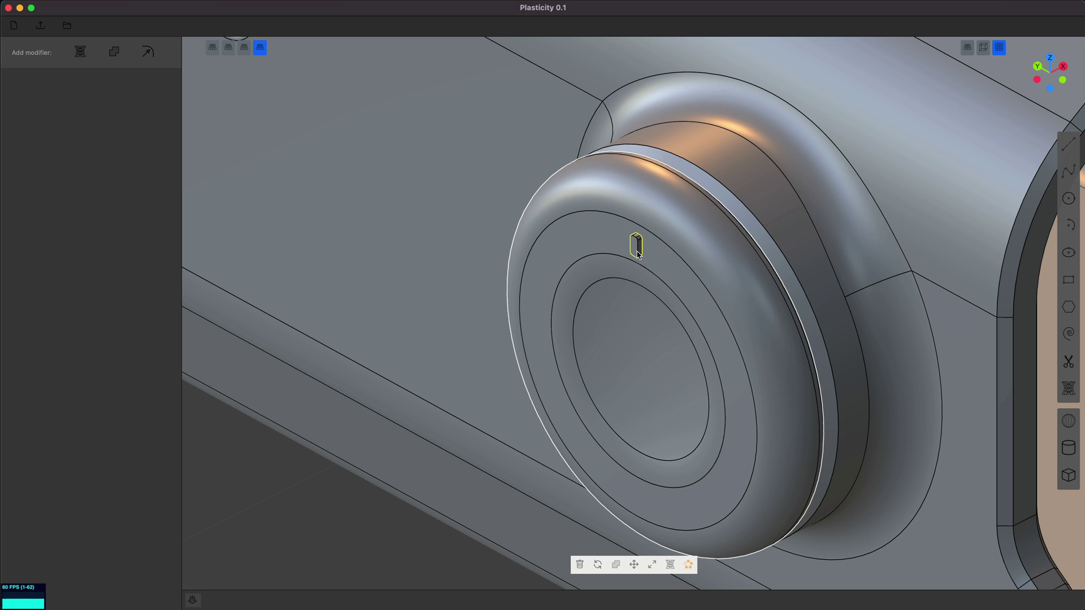
key(ctrl+KP_3)
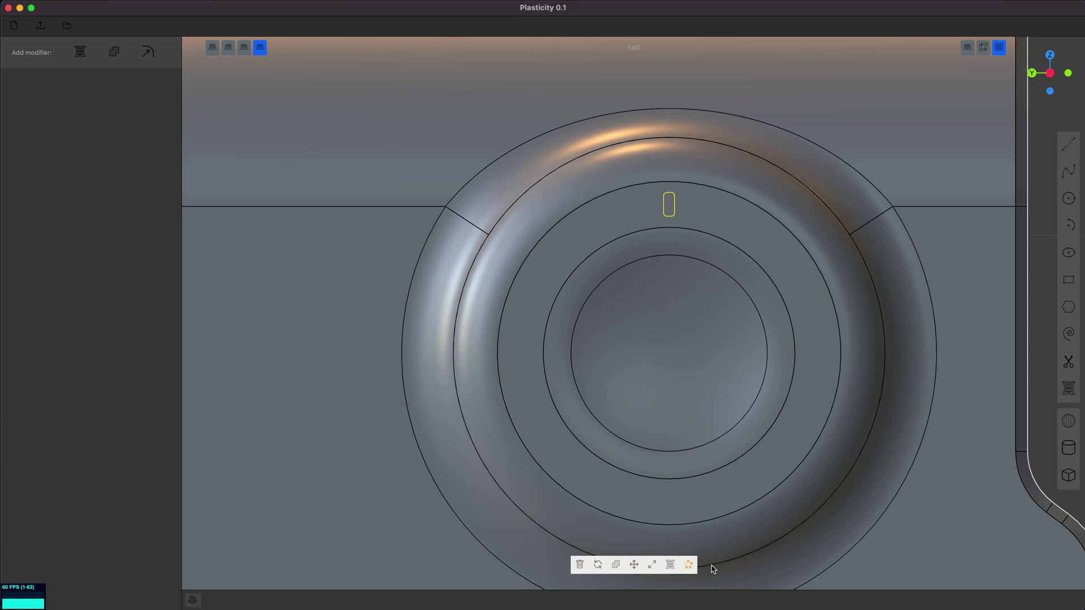
click(671, 354)
key(Return)
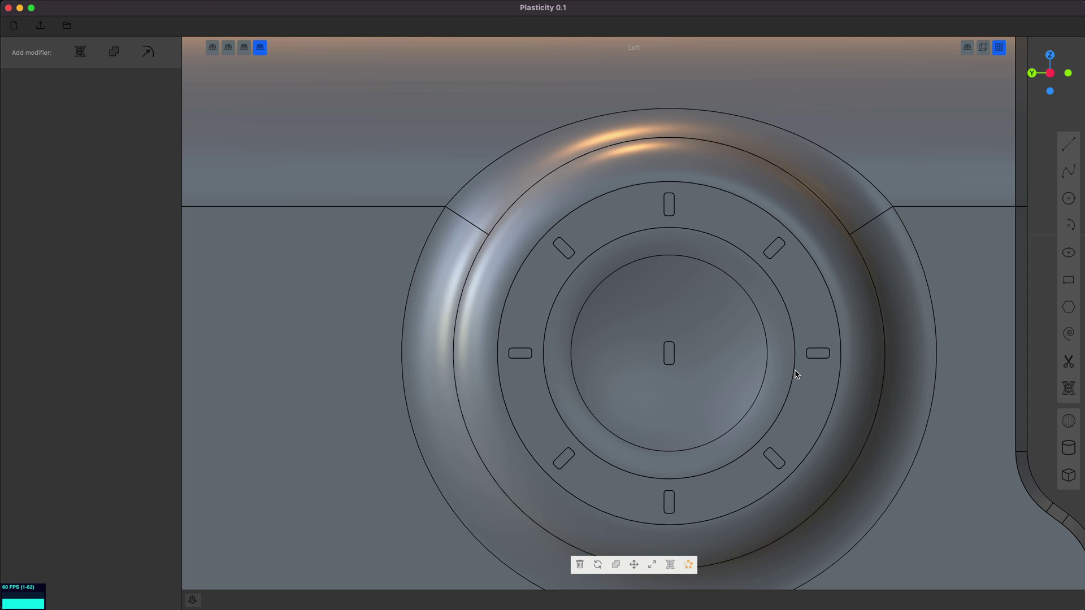
key(Escape)
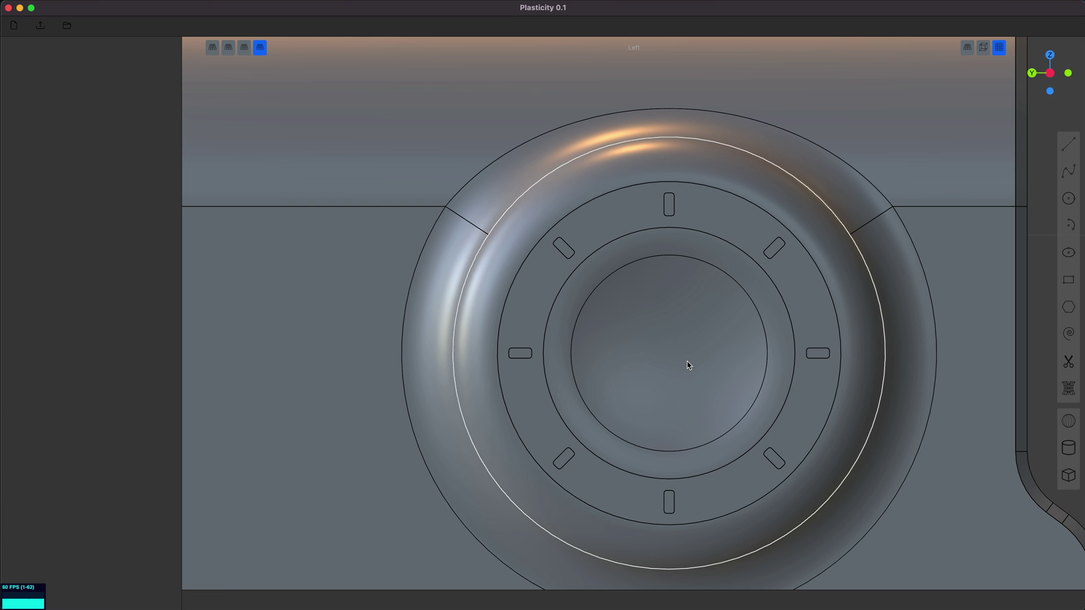
Select all the small blocks in the front view and move them about 0.01 along X into the cap
middle_drag(687, 365, 552, 418)
key(KP_1)
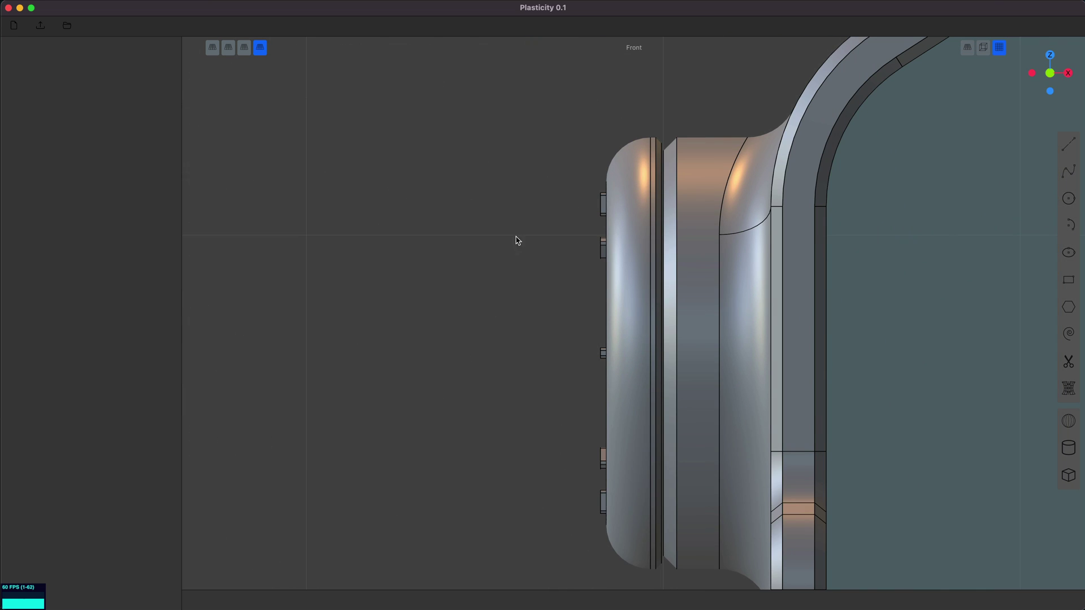
drag(543, 169, 605, 544)
key(g)
key(x)
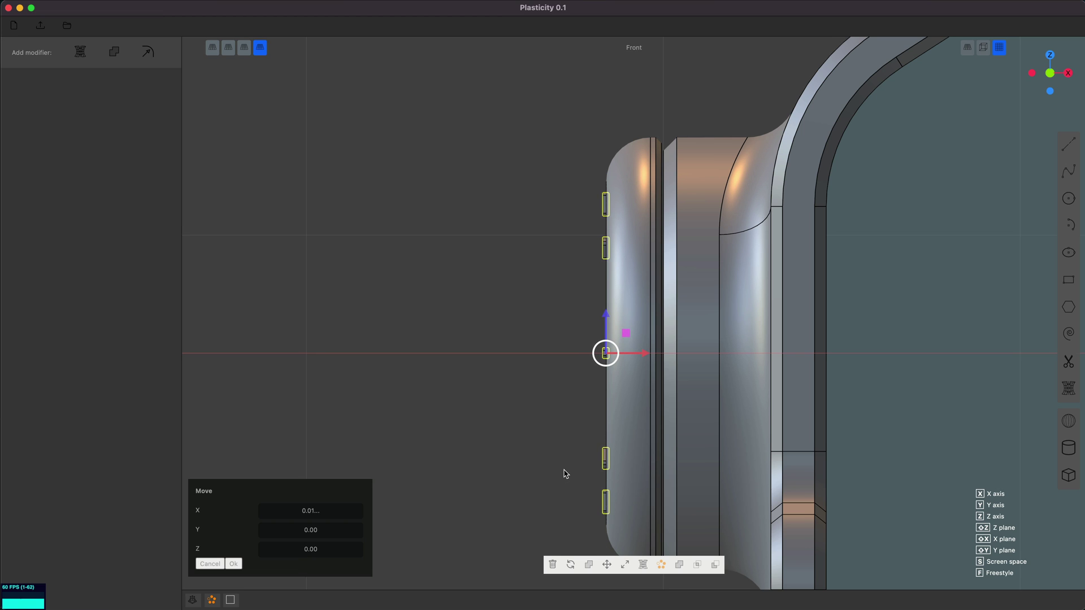
click(565, 474)
Join the small blocks and the knob's cap into one solid with a Boolean Union
middle_drag(534, 468, 550, 433)
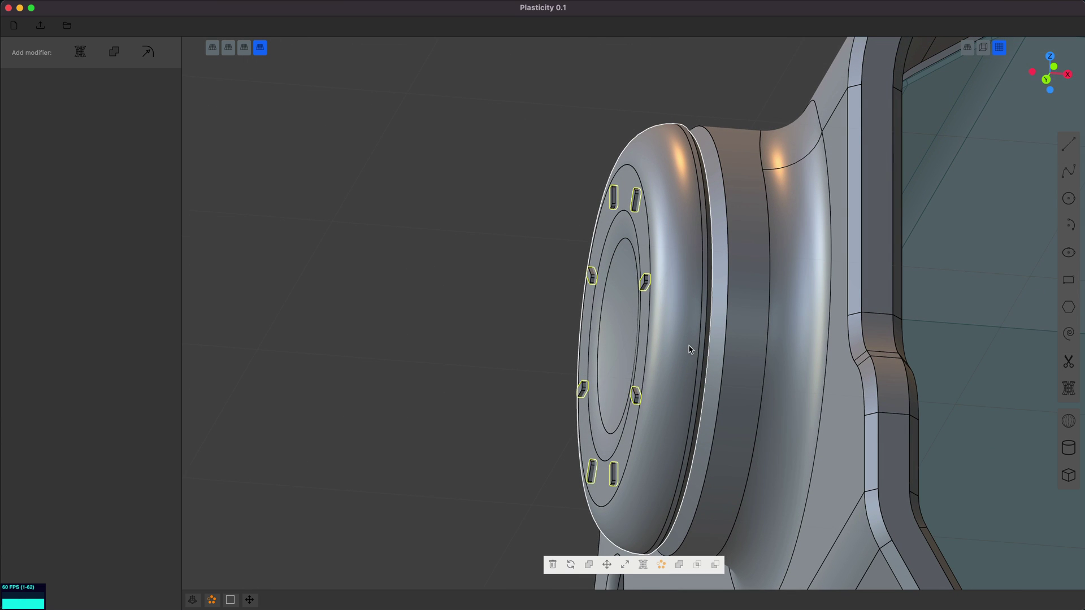
click(689, 349)
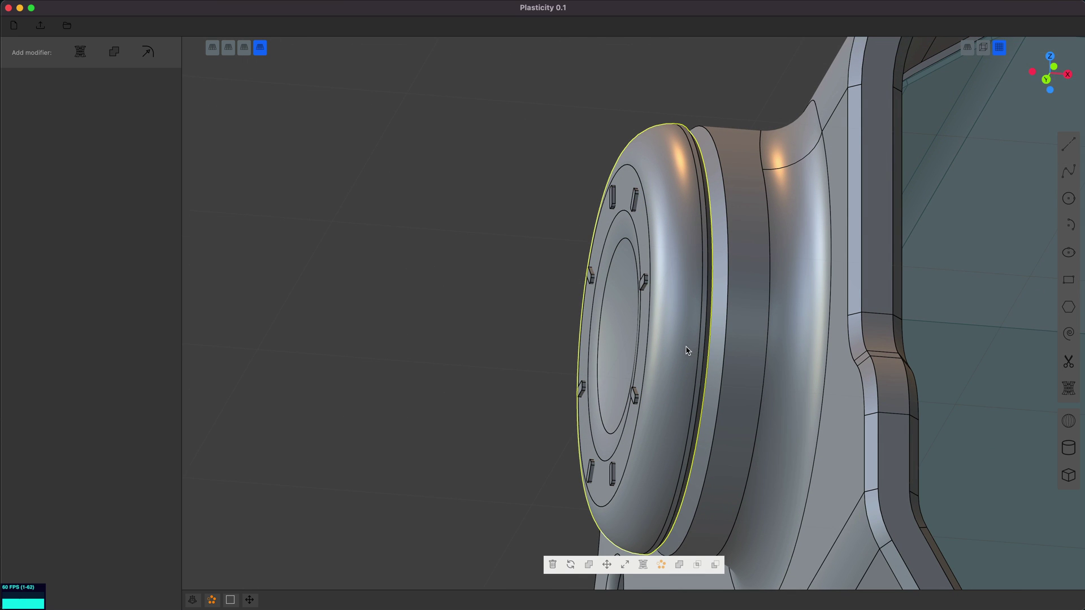
click(680, 564)
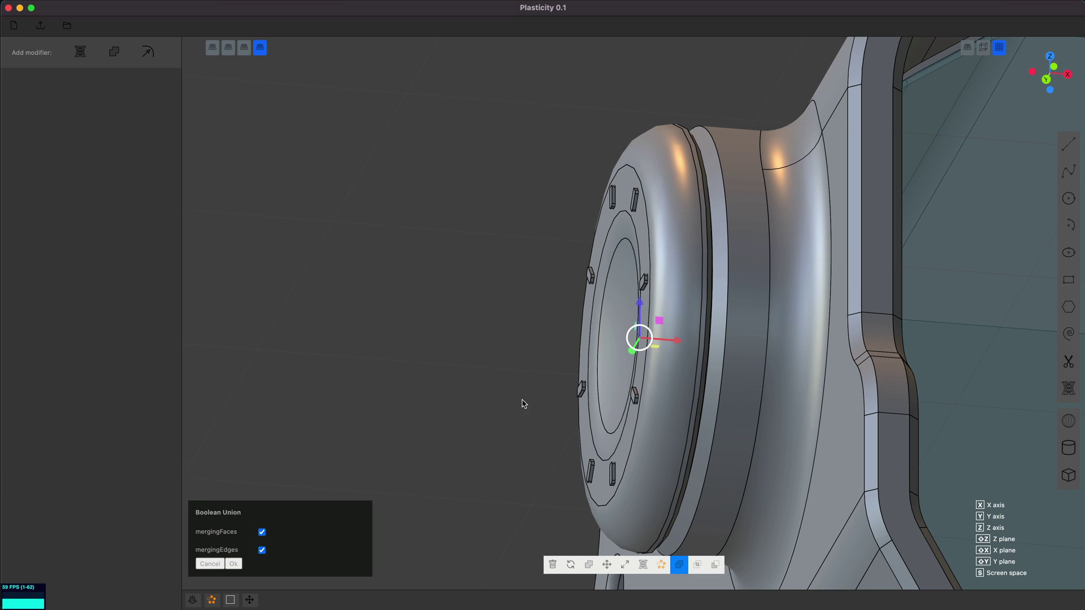
key(Return)
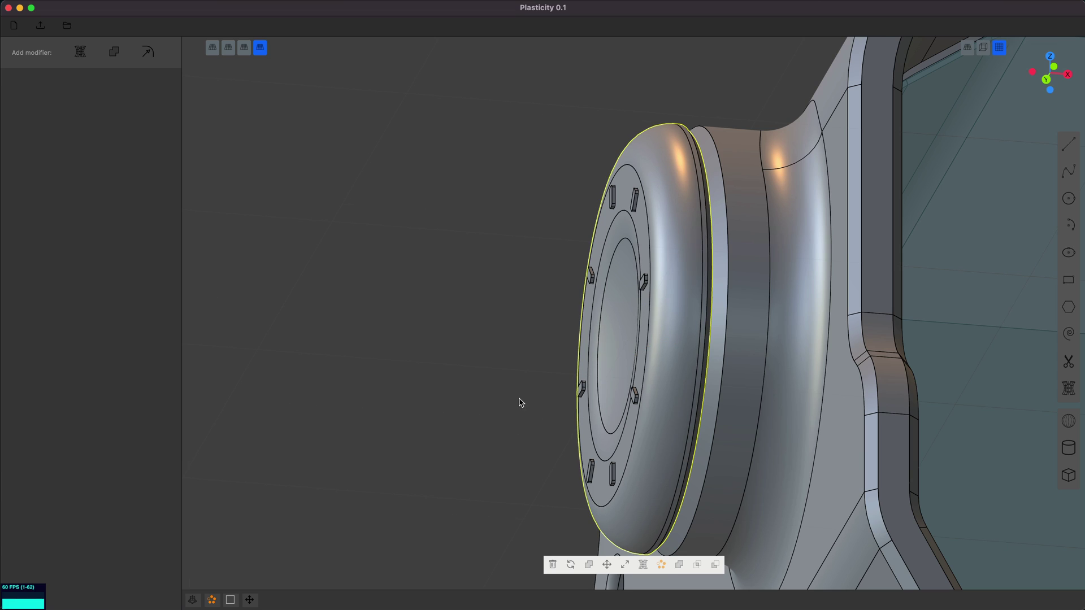
Fillet the edges of the eight small blocks on the knob's cap by a very small distance
middle_drag(520, 402, 514, 461)
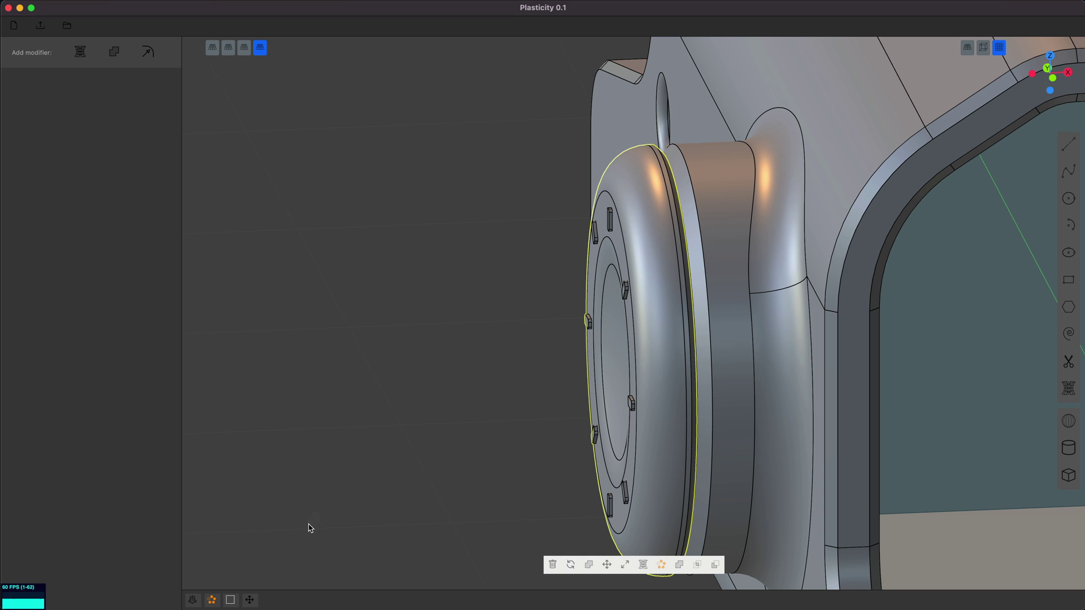
key(2)
middle_drag(297, 544, 657, 345)
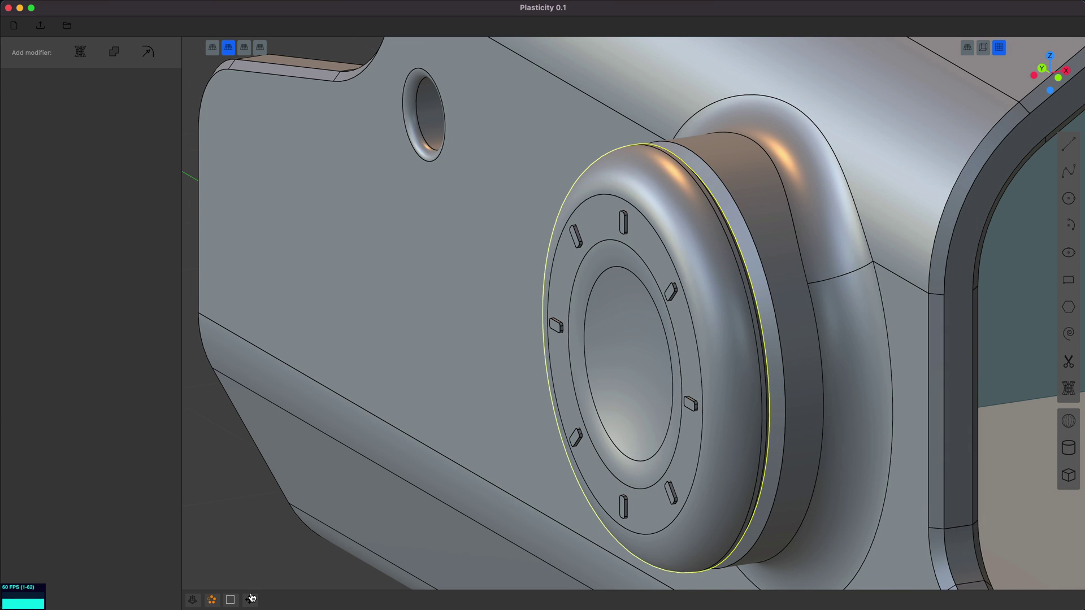
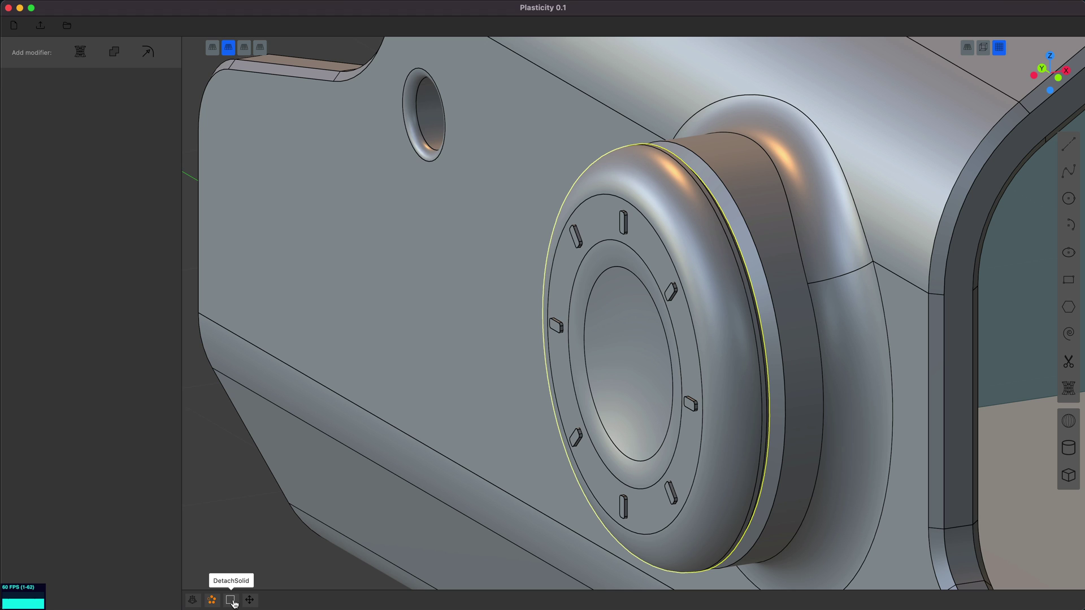
key(Escape)
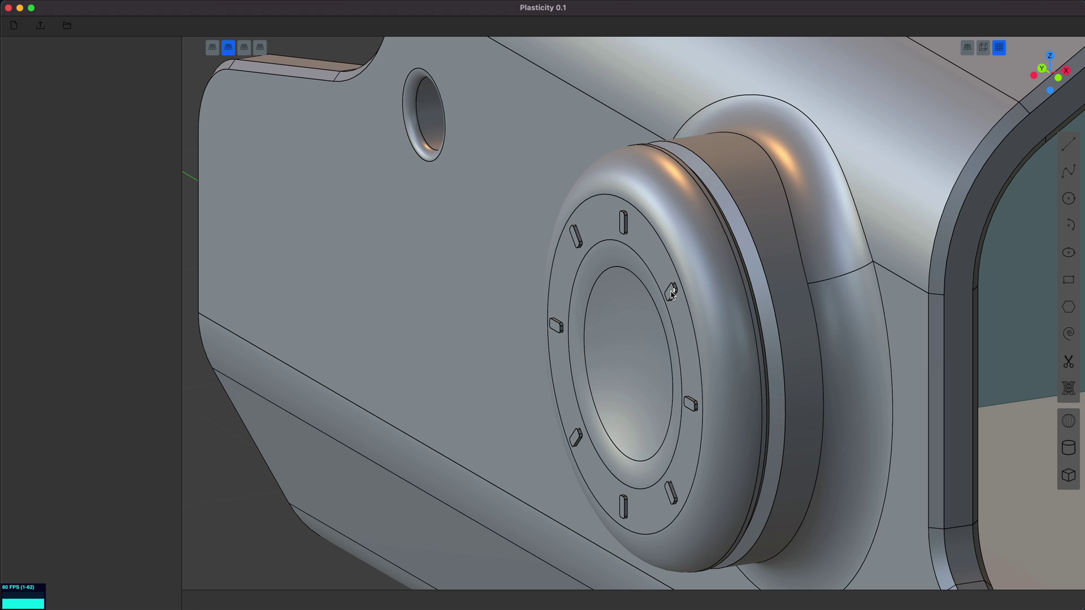
key(4)
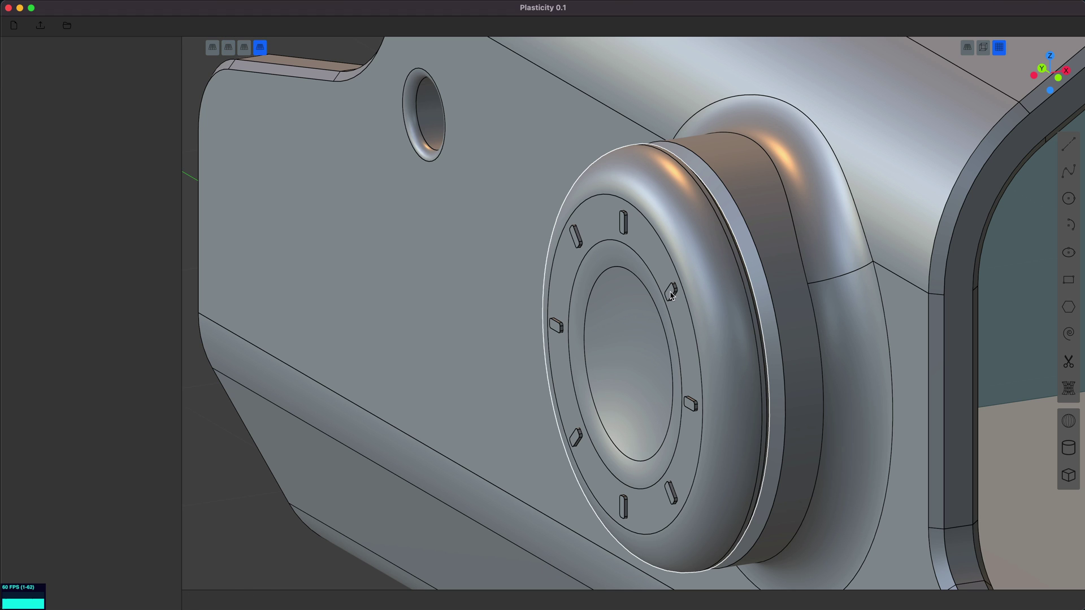
click(671, 296)
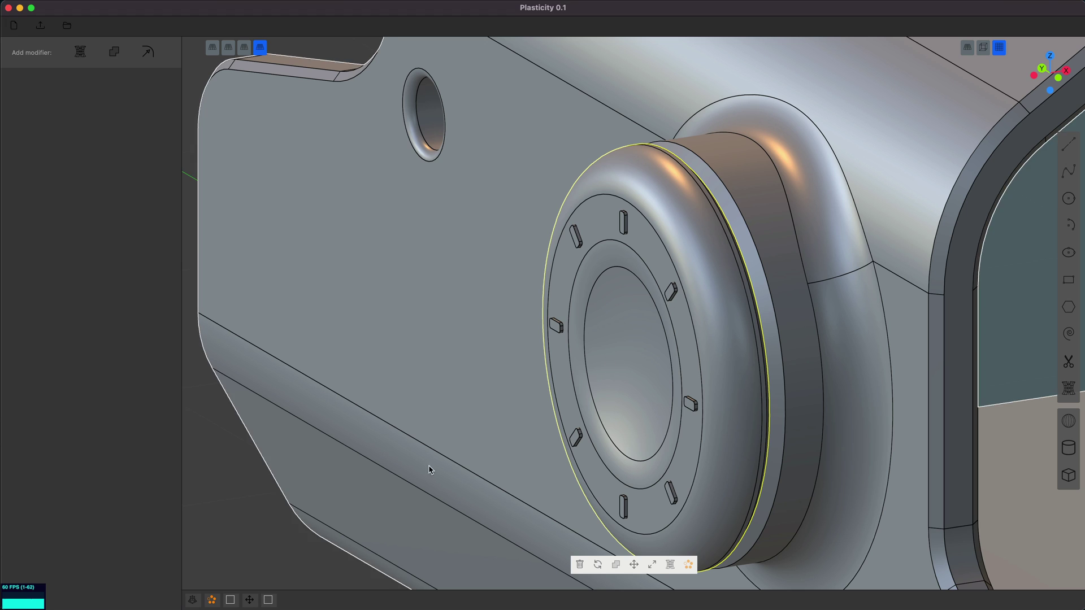
key(2)
click(270, 601)
key(b)
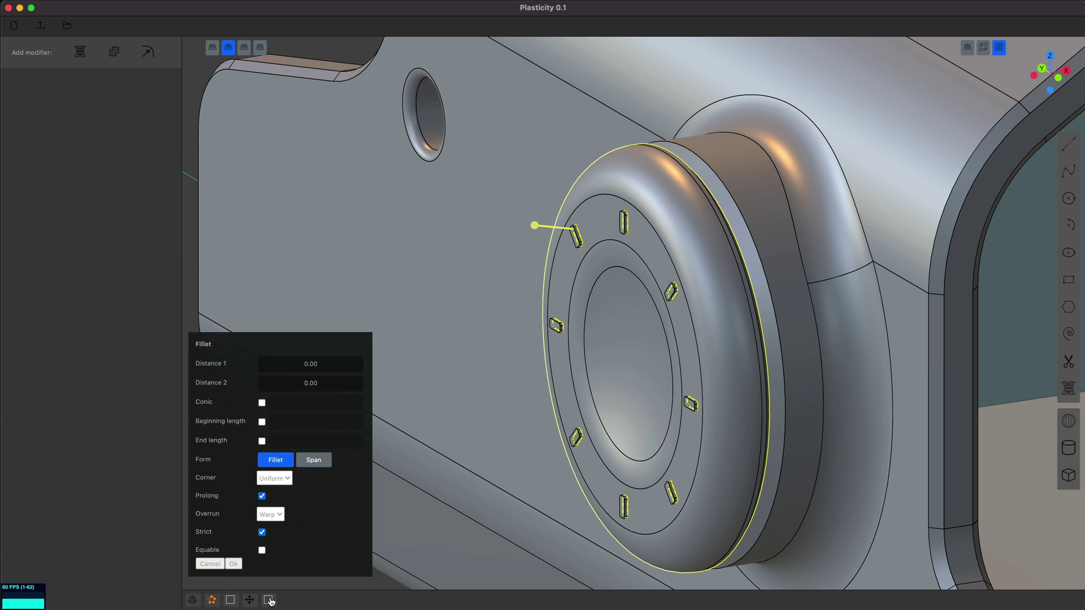
middle_drag(550, 411, 578, 414)
key(d)
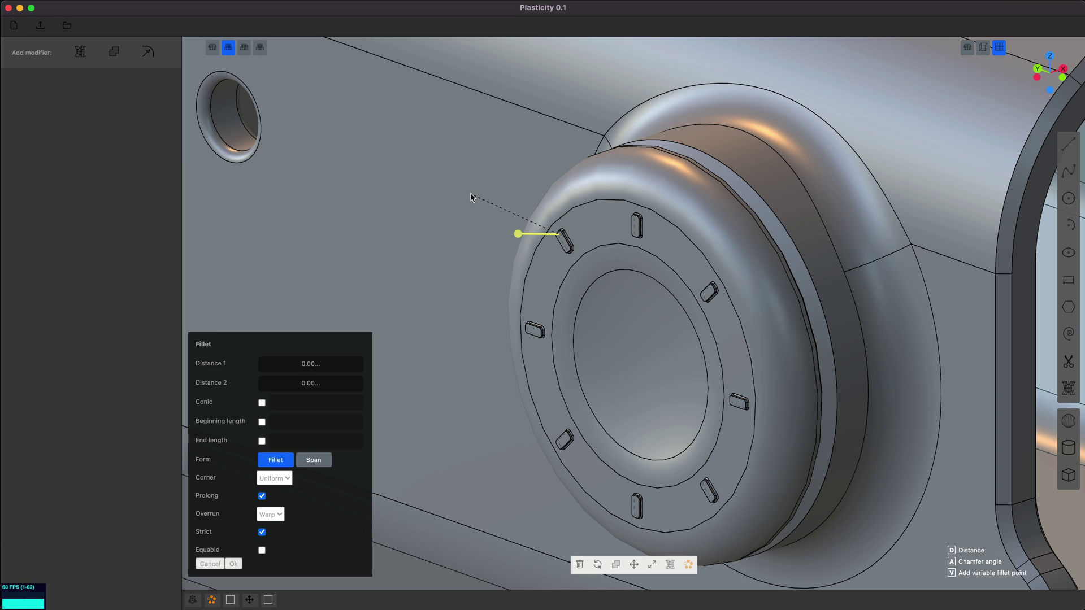
key(Escape)
In the top view, draw a circle about 0.27 in radius on the centreline over the housing's open end
middle_drag(469, 201, 495, 197)
scroll(495, 196, down, 5)
middle_drag(532, 237, 584, 300)
key(KP_7)
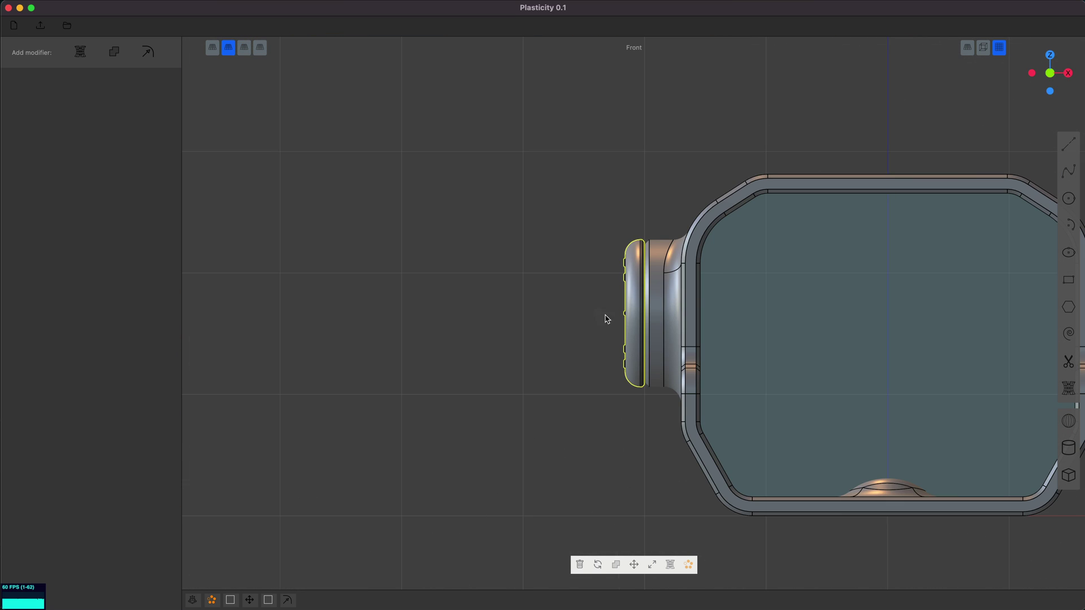
shift+middle_drag(683, 310, 525, 371)
scroll(613, 305, down, 6)
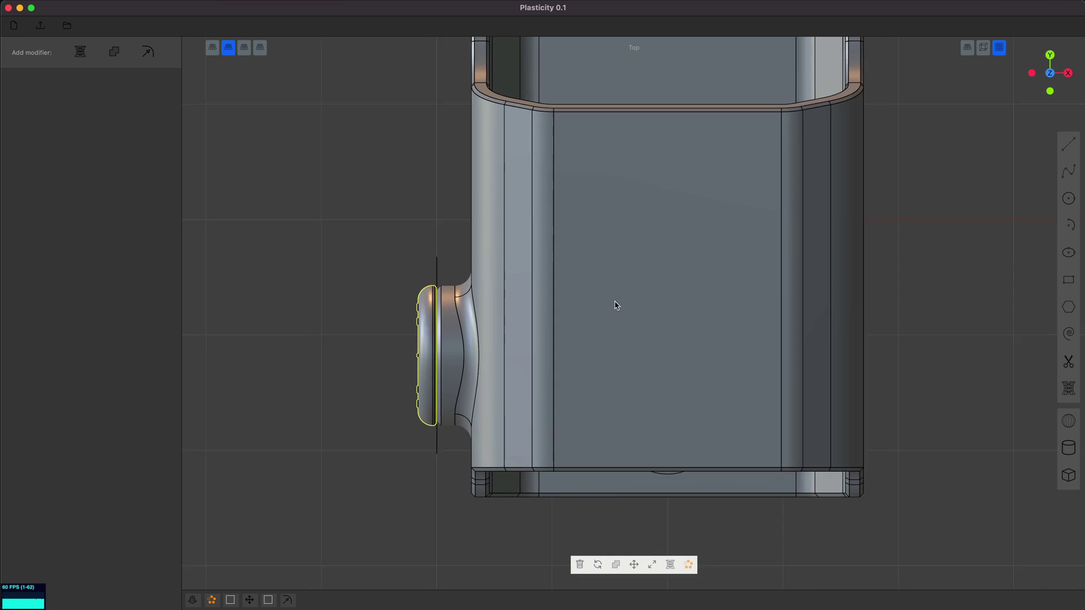
click(1068, 199)
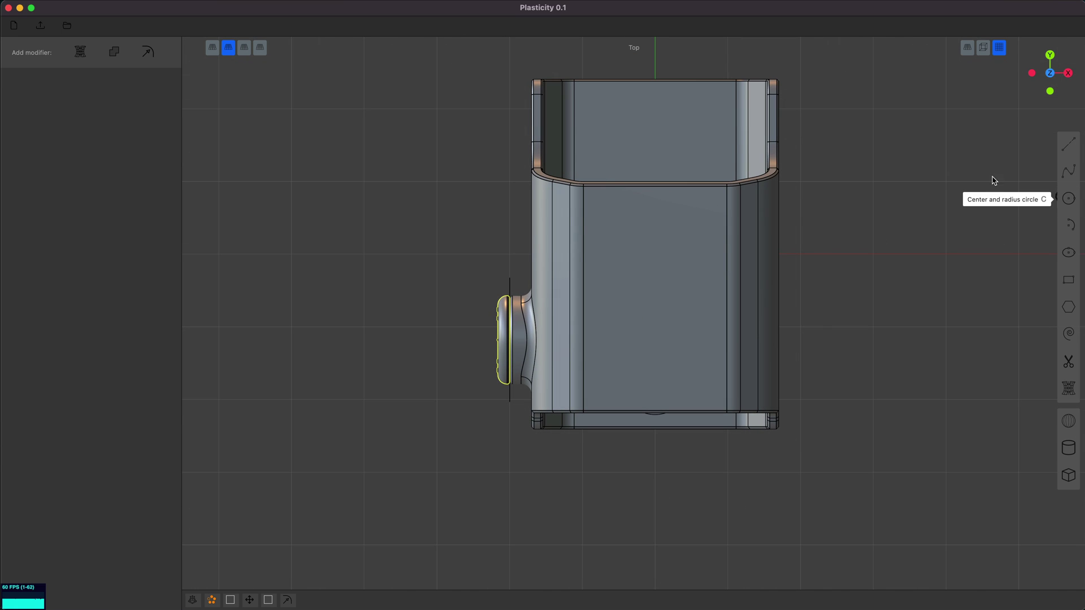
click(656, 125)
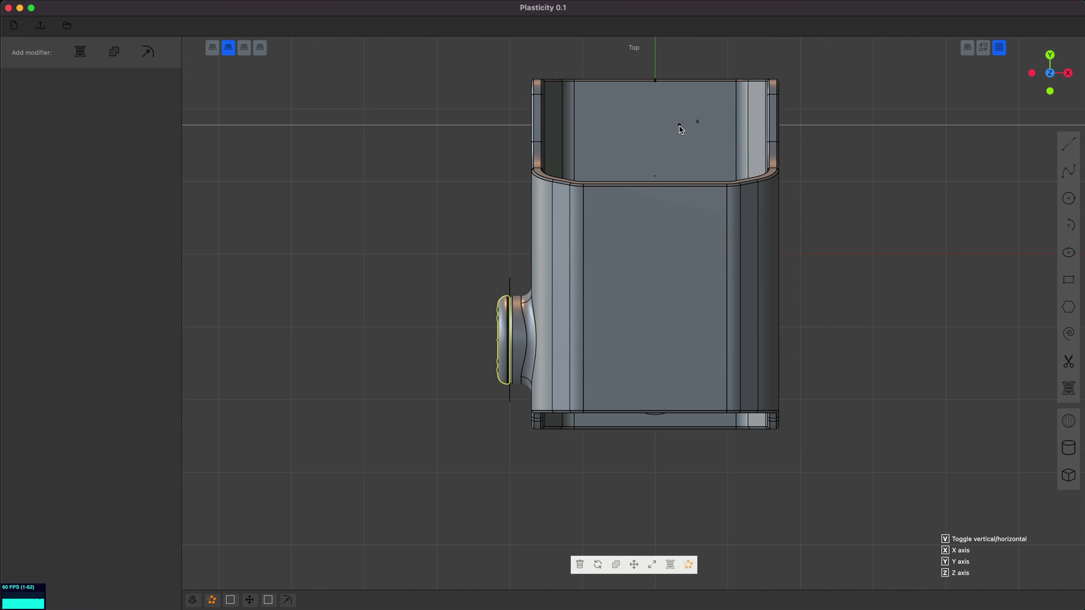
click(677, 129)
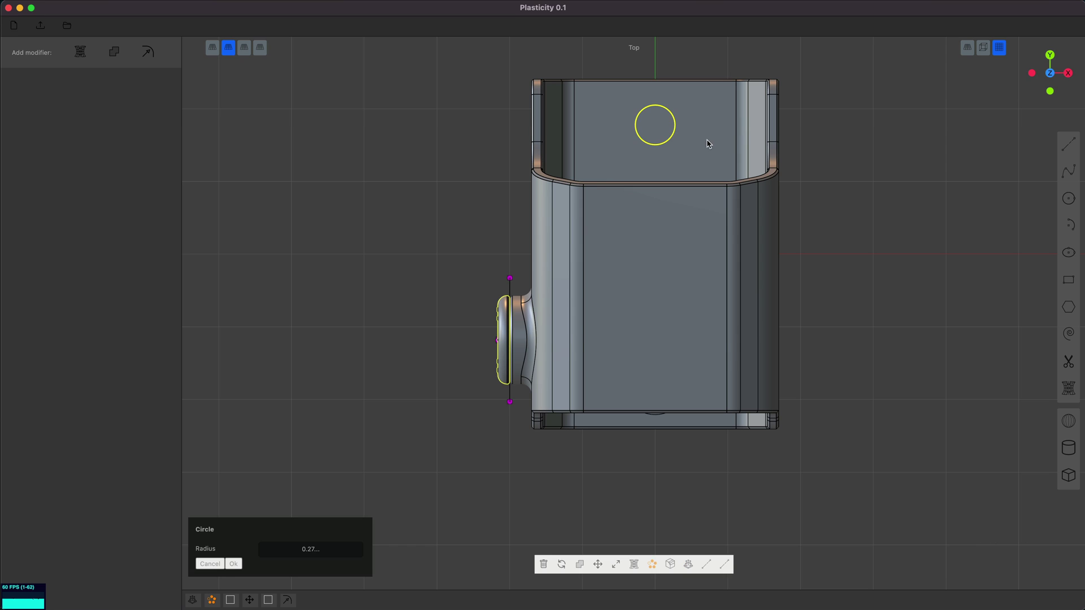
Turn on see-through display of hidden edges and reduce the new circle's radius slightly
key(alt+z)
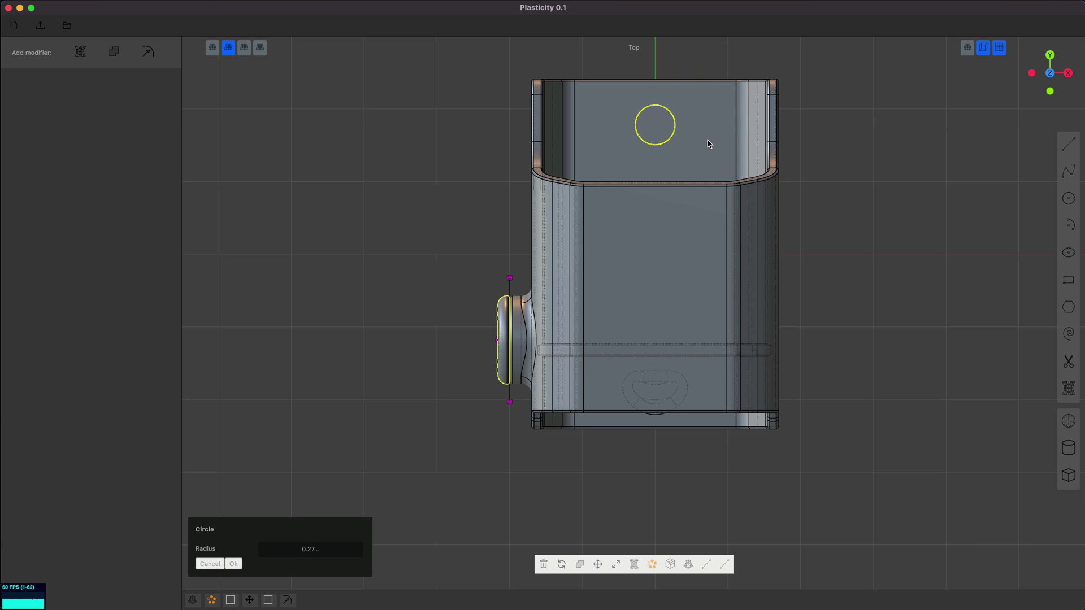
drag(342, 551, 334, 551)
key(Return)
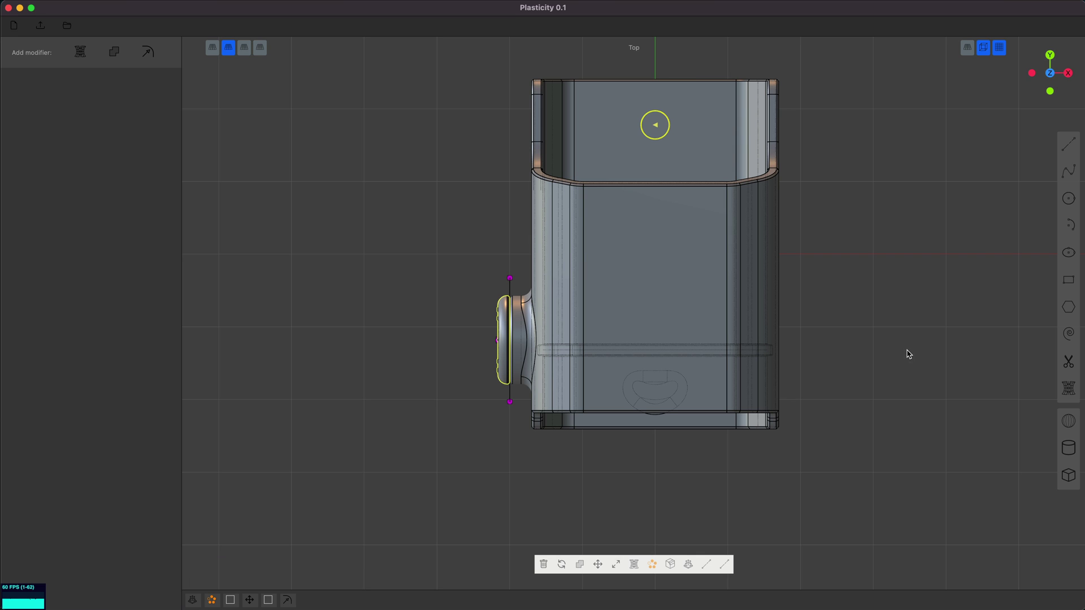
Duplicate the selected circle along negative Y onto the housing's centreline near its middle
key(g)
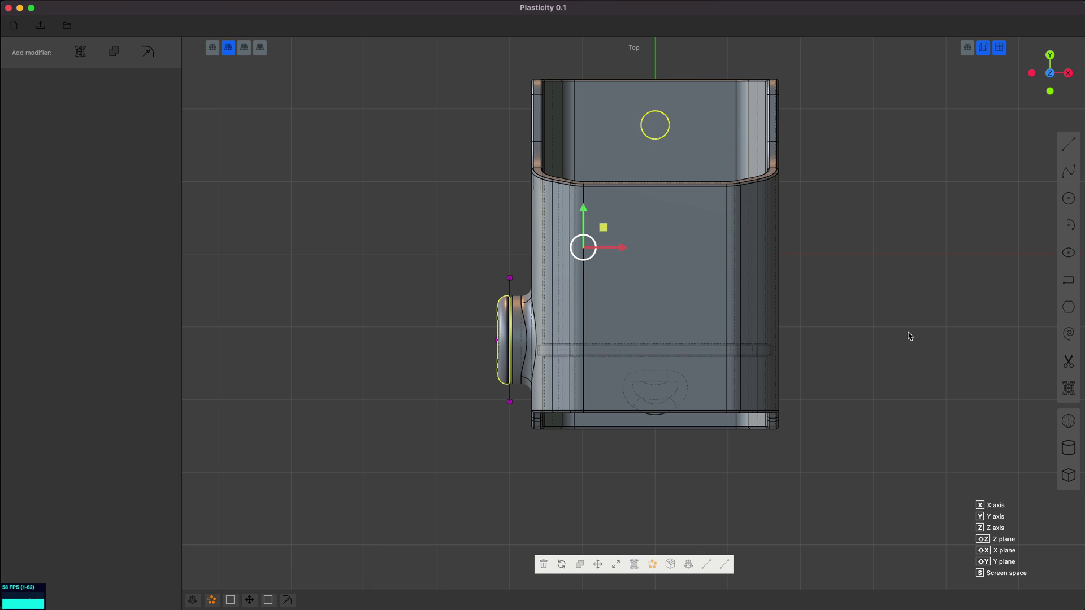
key(y)
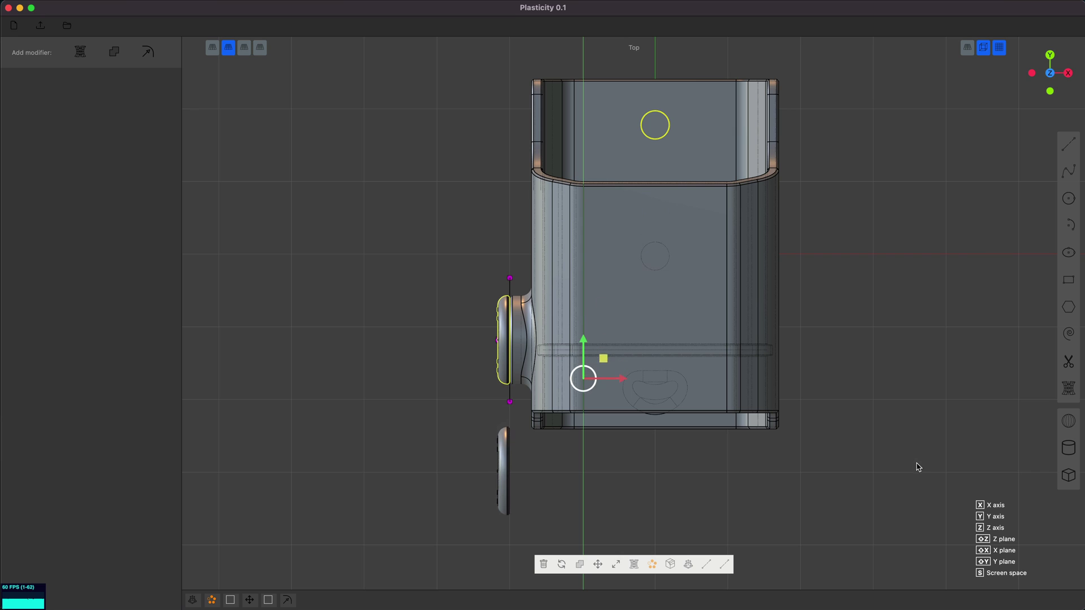
click(920, 504)
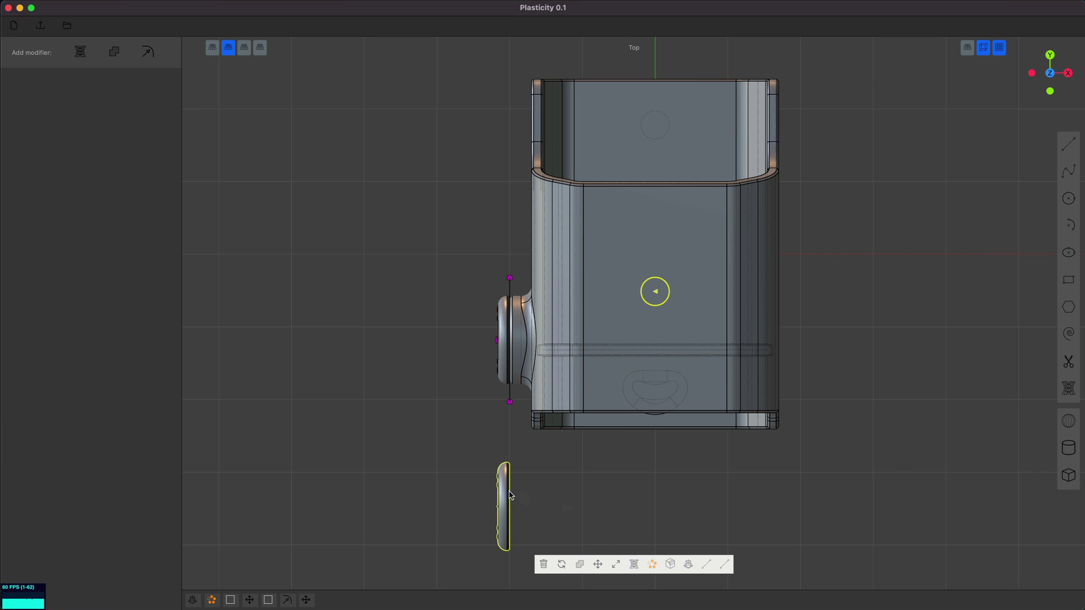
Delete the stray duplicate of the knob's cap lying in front of the housing
click(461, 442)
drag(461, 441, 530, 558)
key(b)
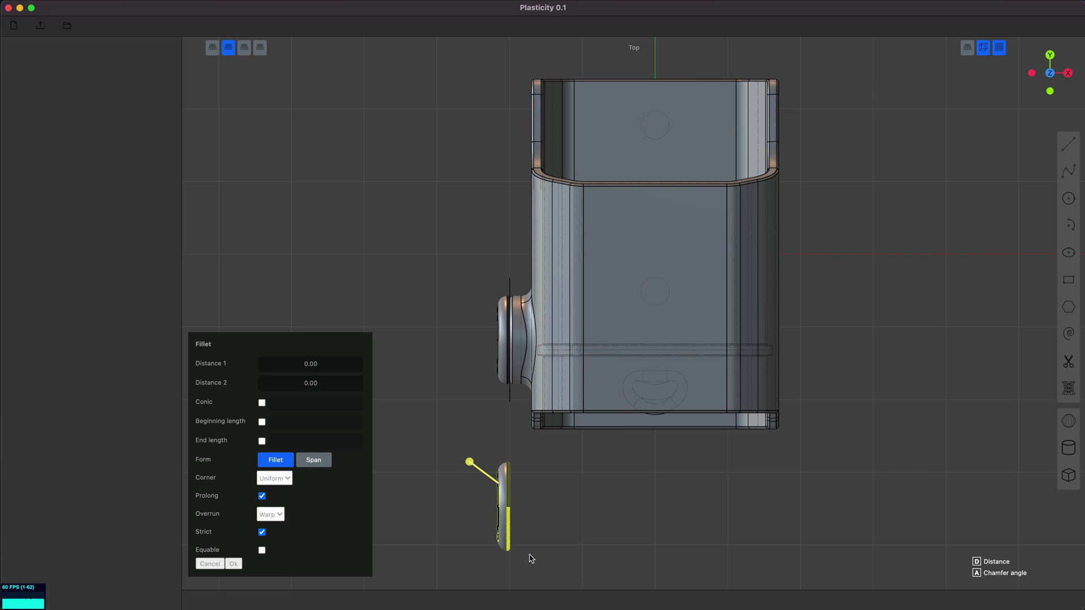
key(Escape)
key(Escape)
key(4)
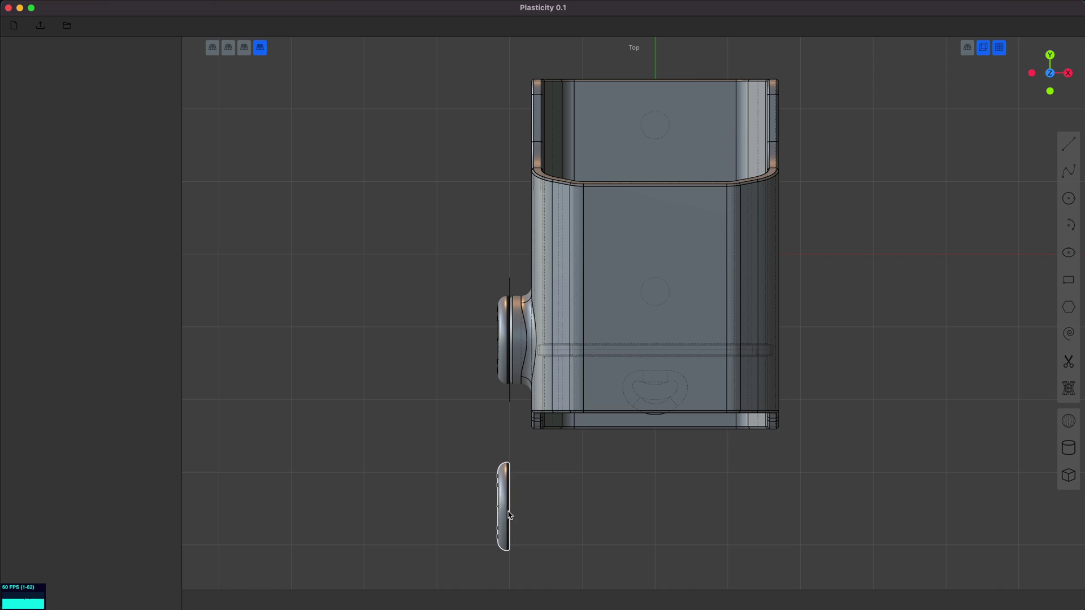
click(509, 515)
key(Delete)
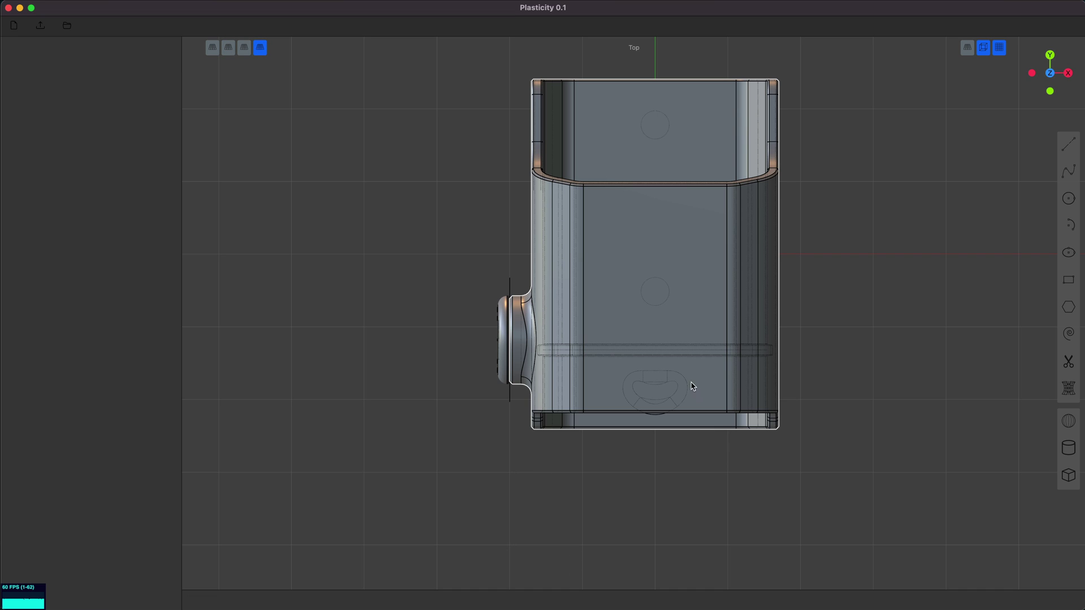
Move the copied circle slightly along Y towards the original circle
key(2)
click(661, 306)
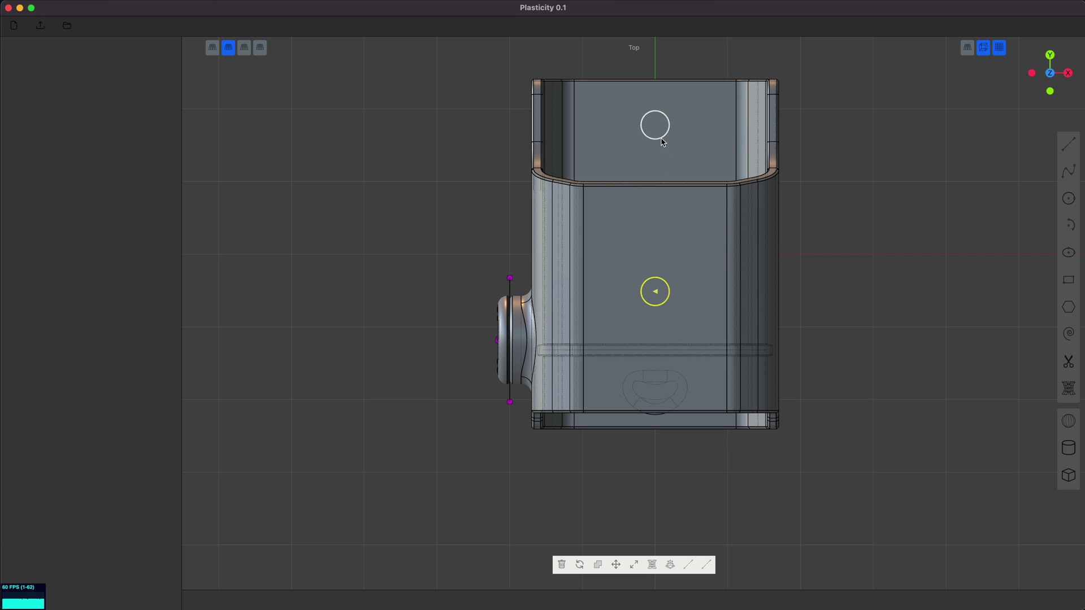
shift+click(665, 148)
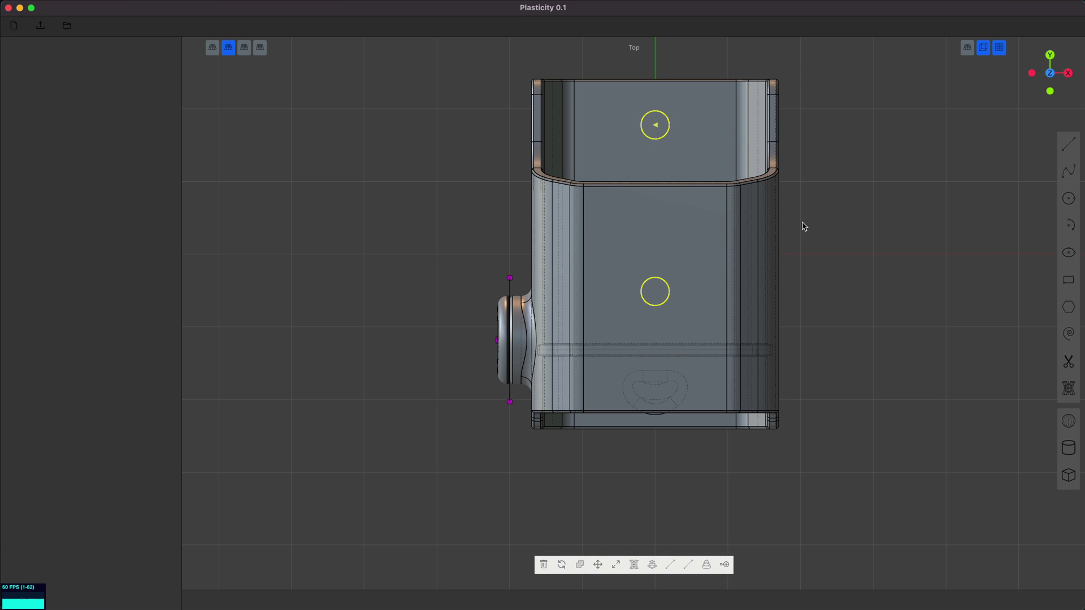
click(687, 301)
click(665, 301)
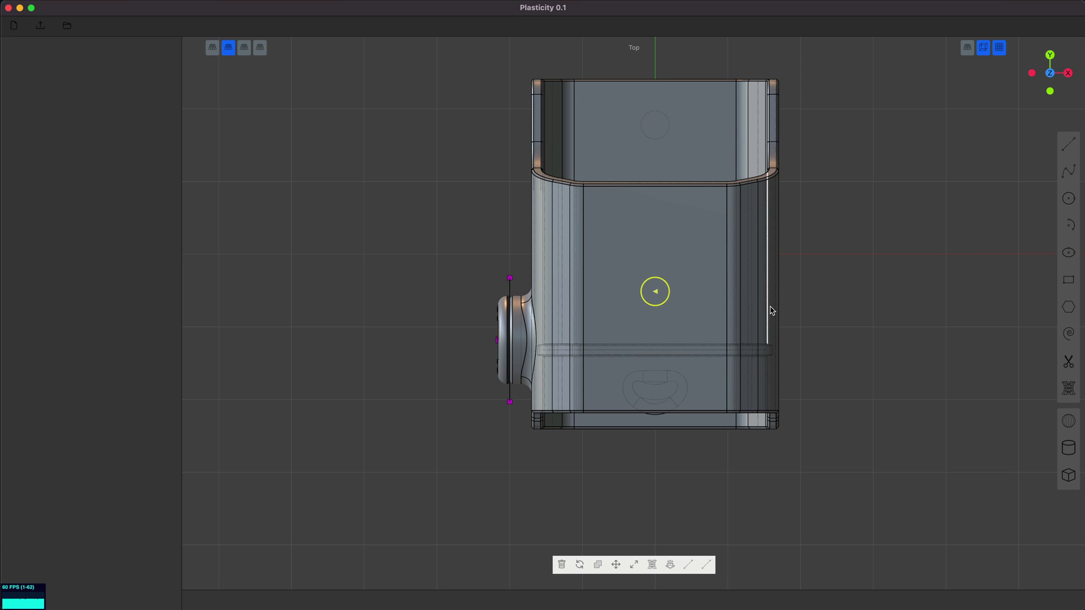
key(g)
click(769, 273)
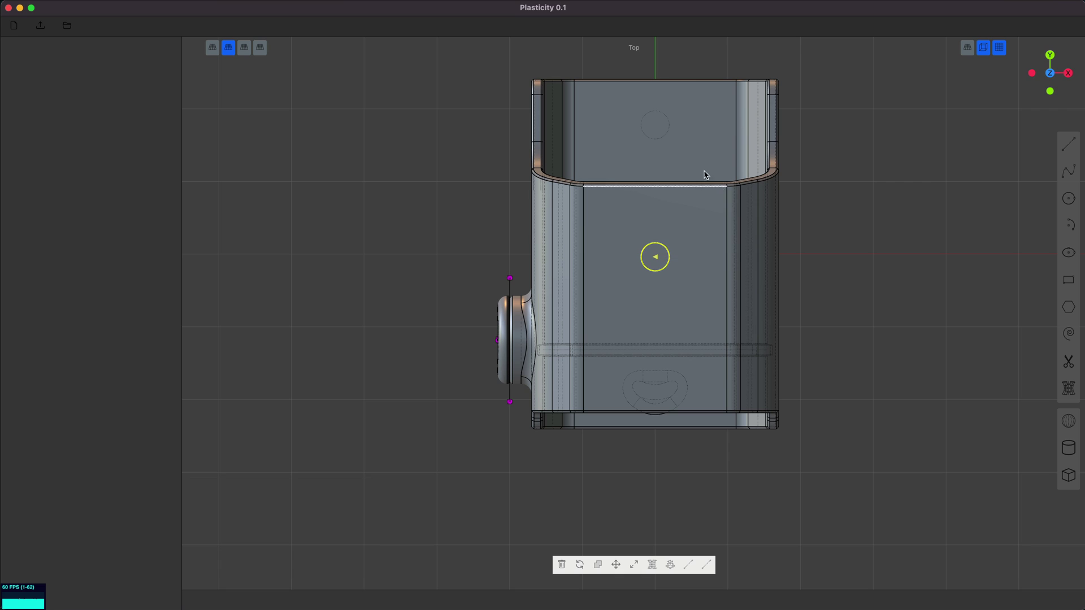
click(665, 138)
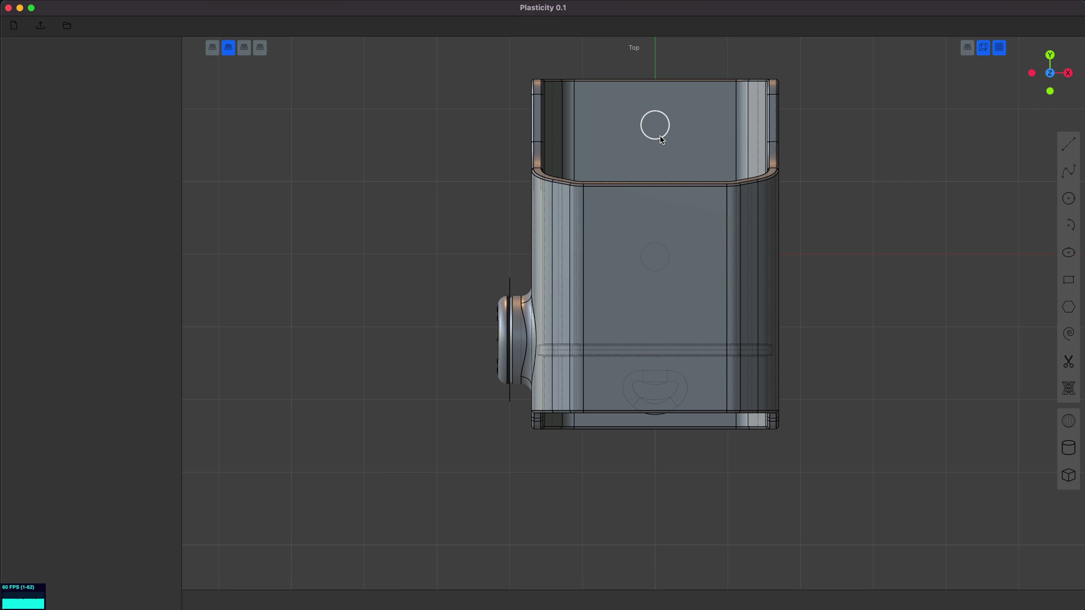
click(661, 140)
key(g)
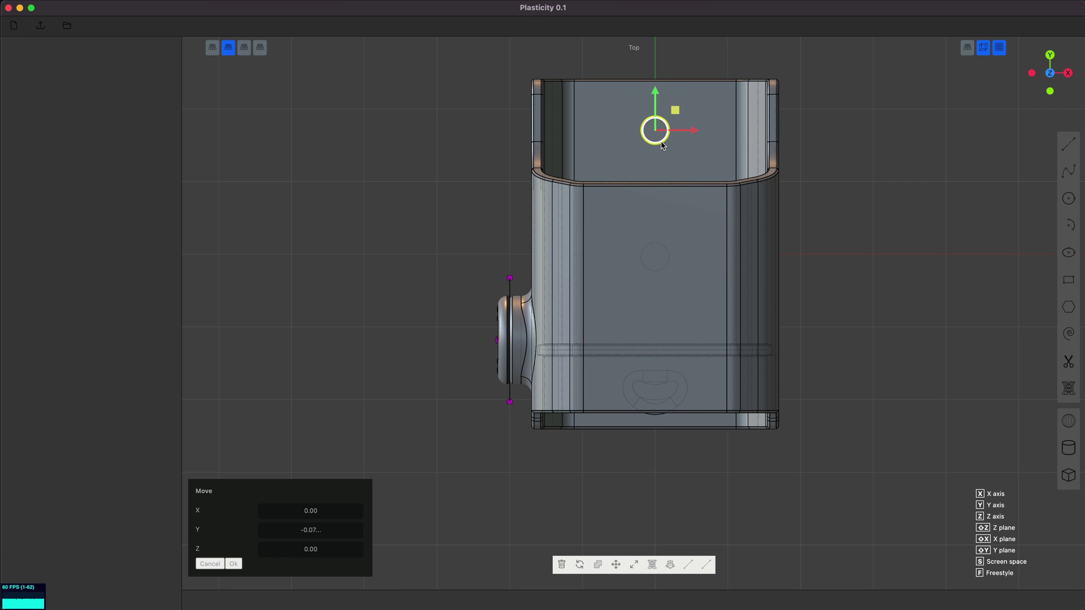
key(Escape)
Cut the housing with the selected circles to make a round hole in its floor near the open end
middle_drag(862, 279, 655, 314)
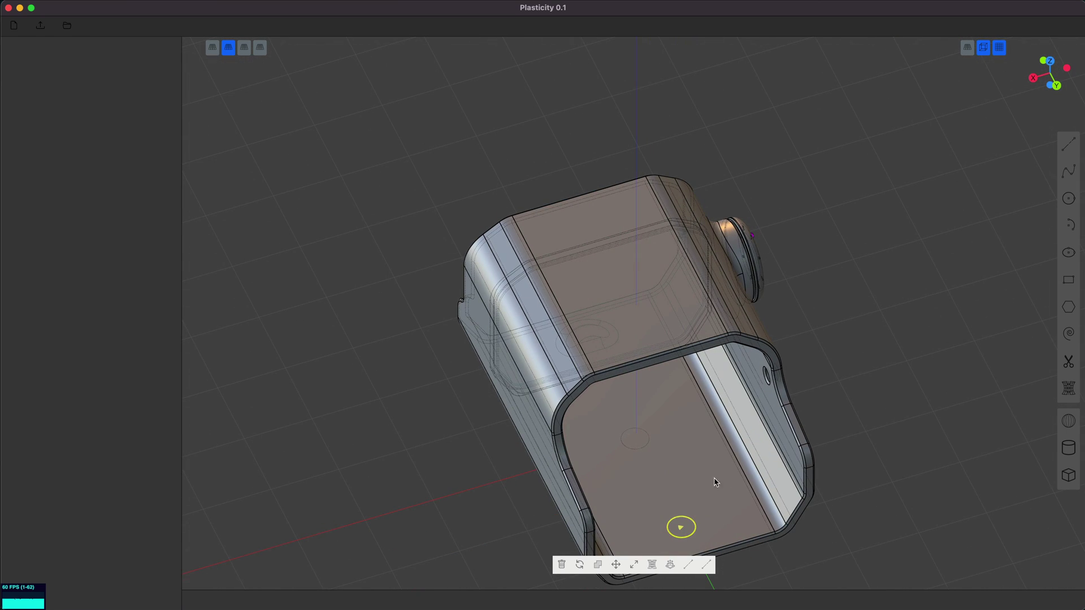
click(635, 447)
shift+middle_drag(819, 502, 825, 405)
key(4)
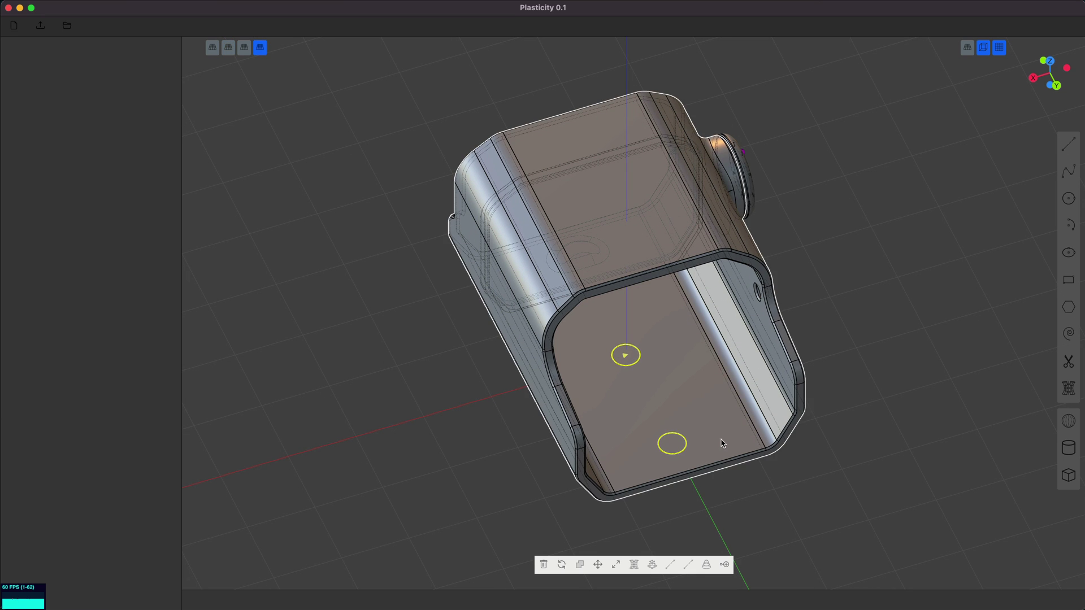
click(718, 449)
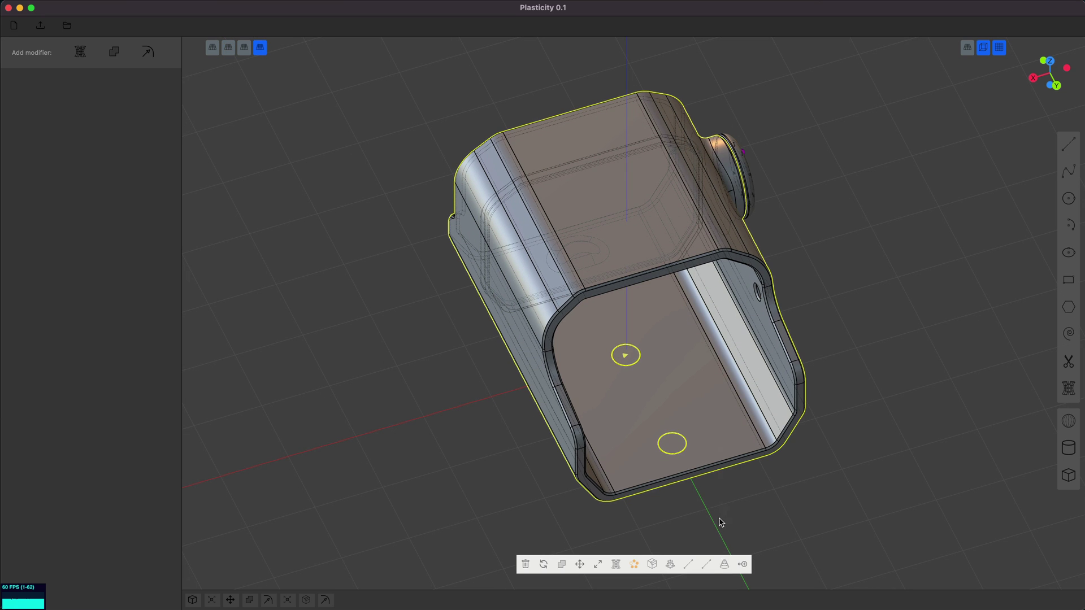
click(652, 564)
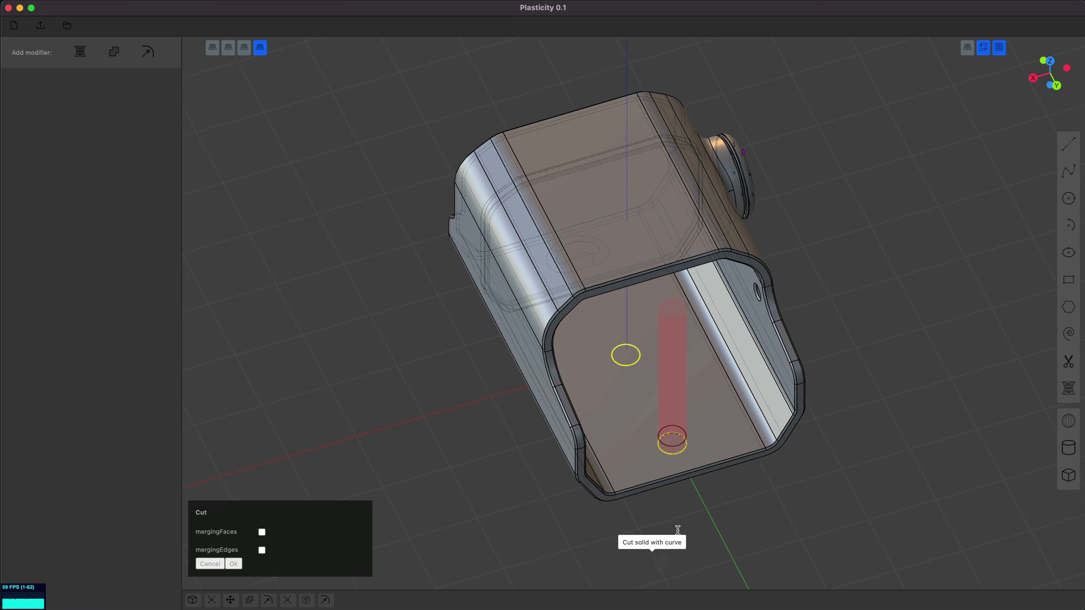
click(722, 487)
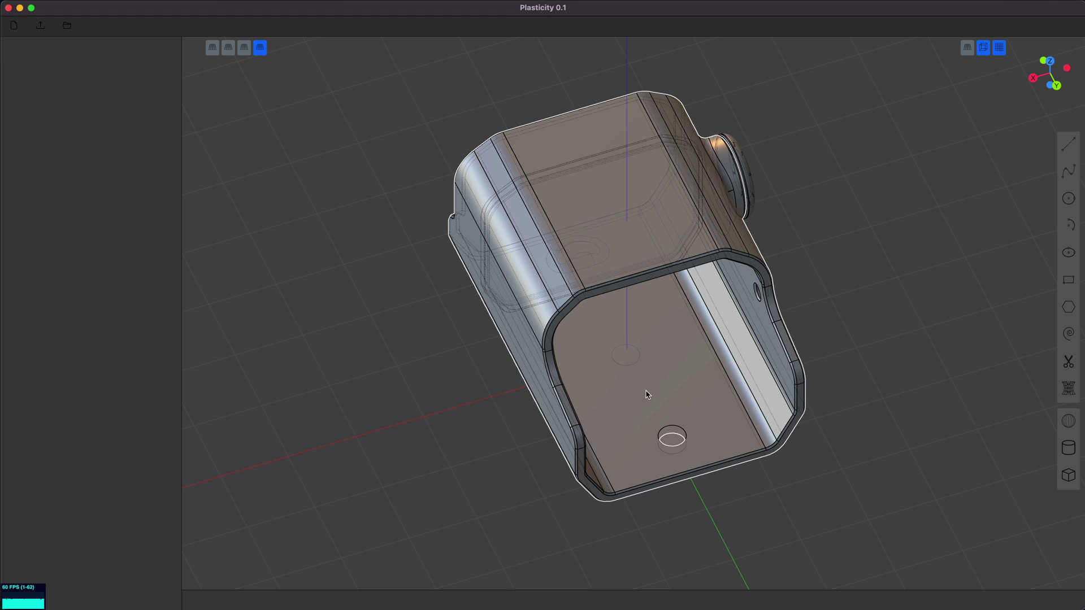
Cut the housing with the remaining circle, making a round hole through its upper and lower walls
key(2)
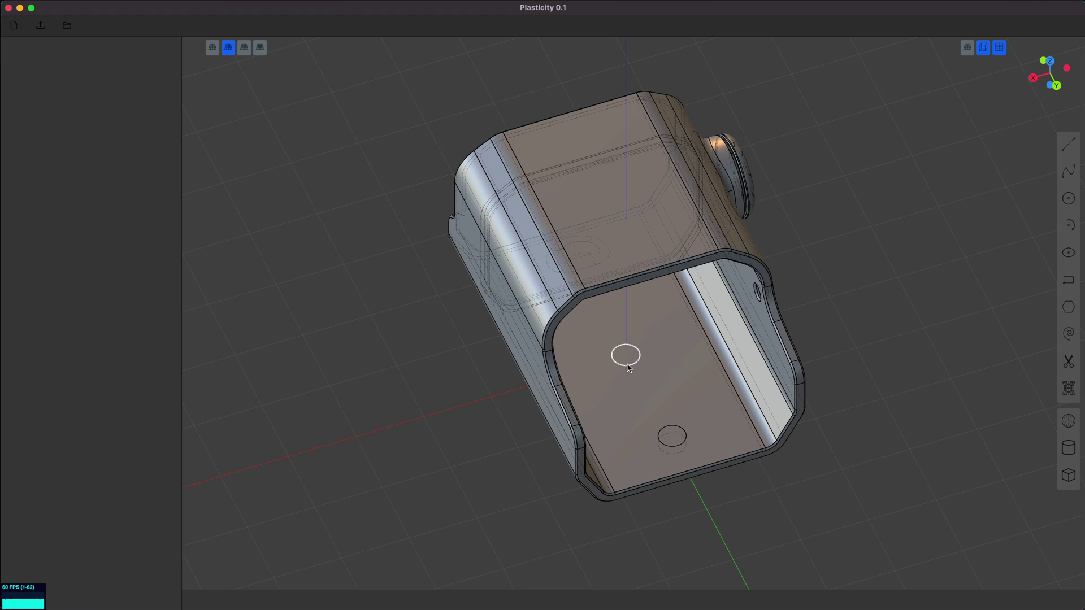
click(628, 364)
key(4)
click(660, 374)
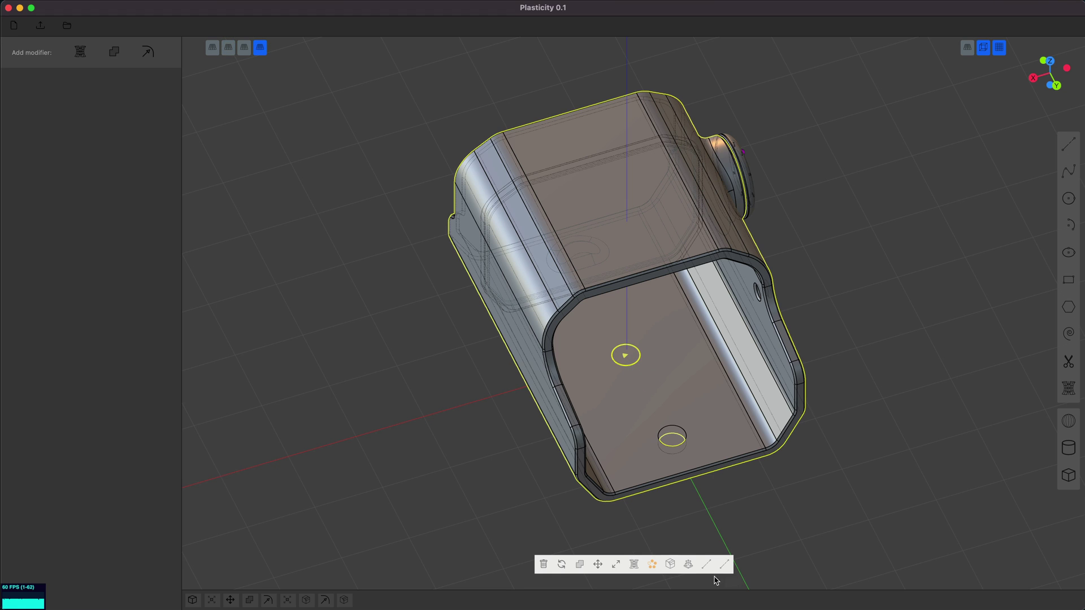
click(670, 568)
click(734, 513)
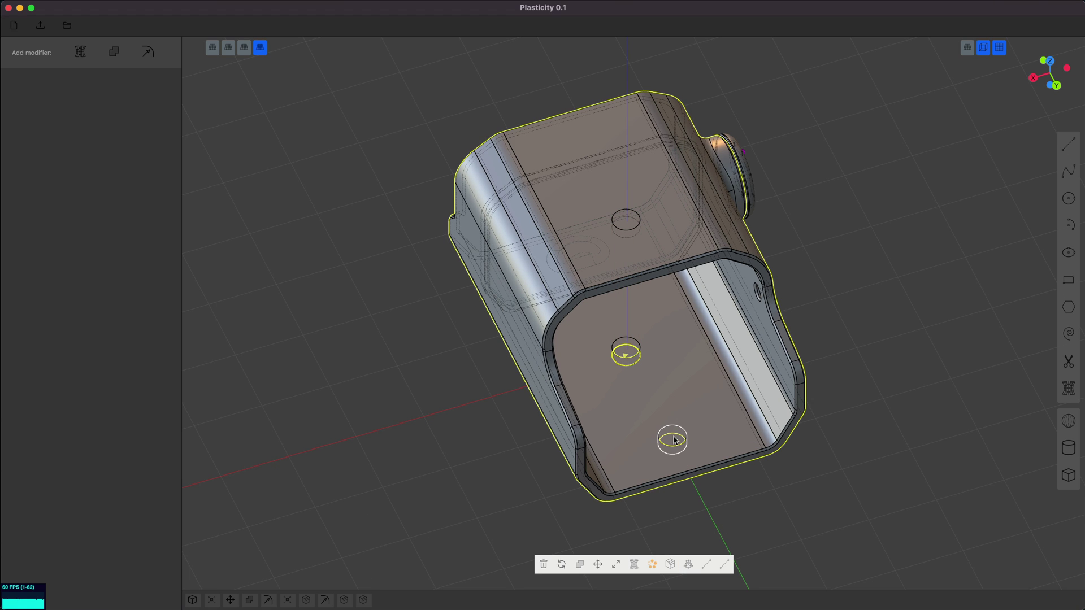
Delete the leftover plugs filling the two round holes in the housing's floor
key(Escape)
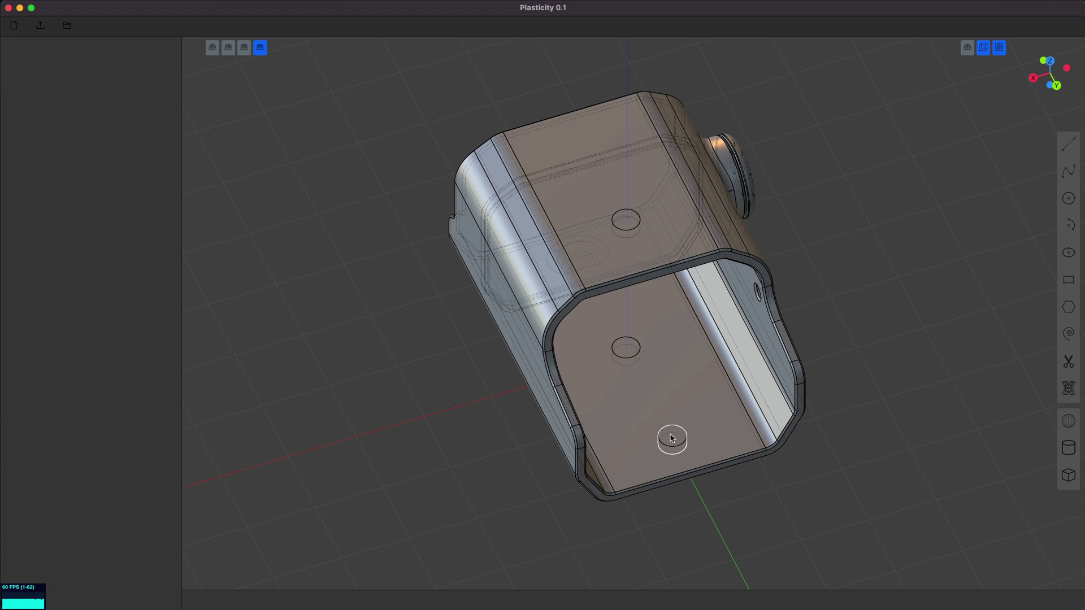
click(671, 439)
click(624, 351)
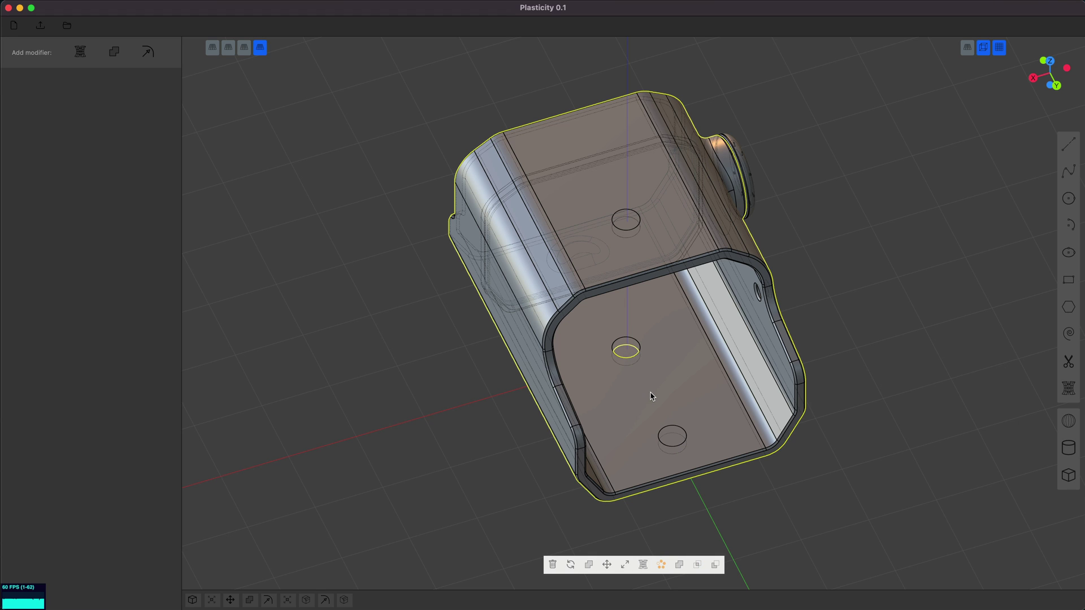
key(Escape)
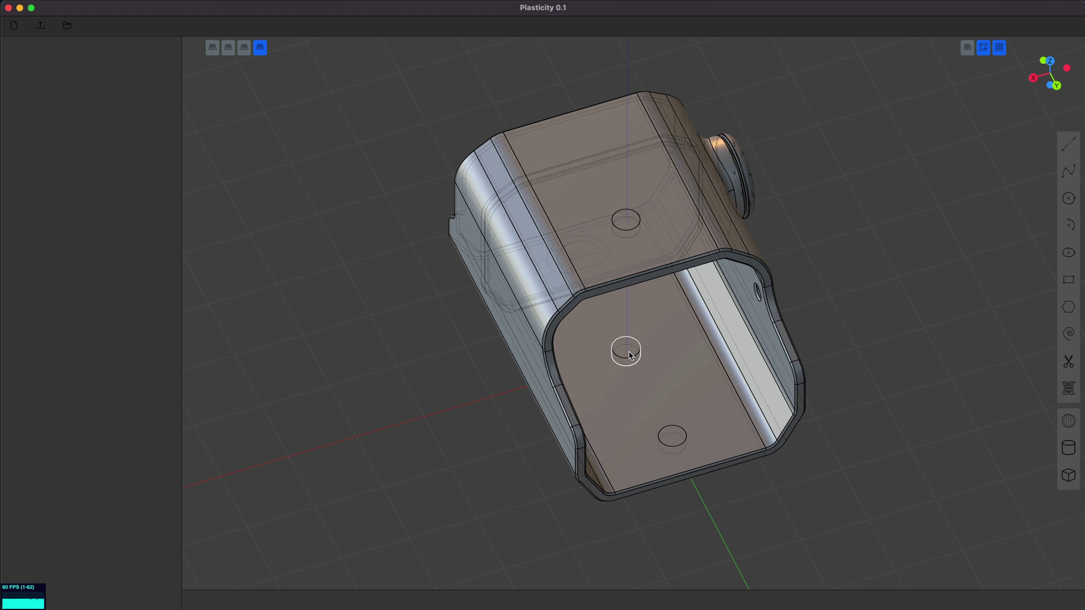
click(628, 348)
key(Delete)
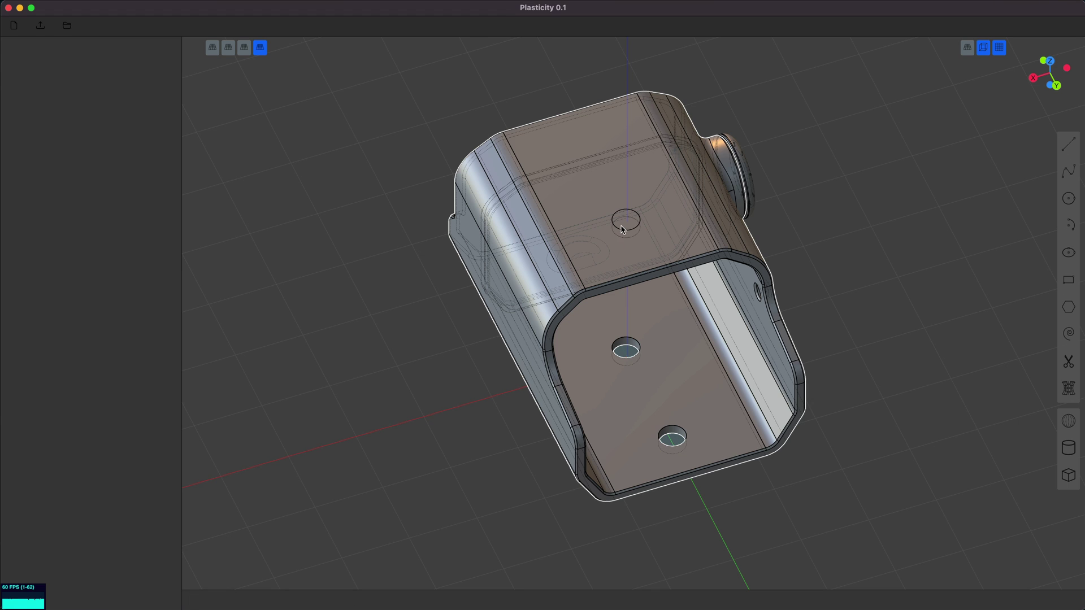
Merge the plug in the housing's upper wall with the housing using a Boolean Union
click(630, 246)
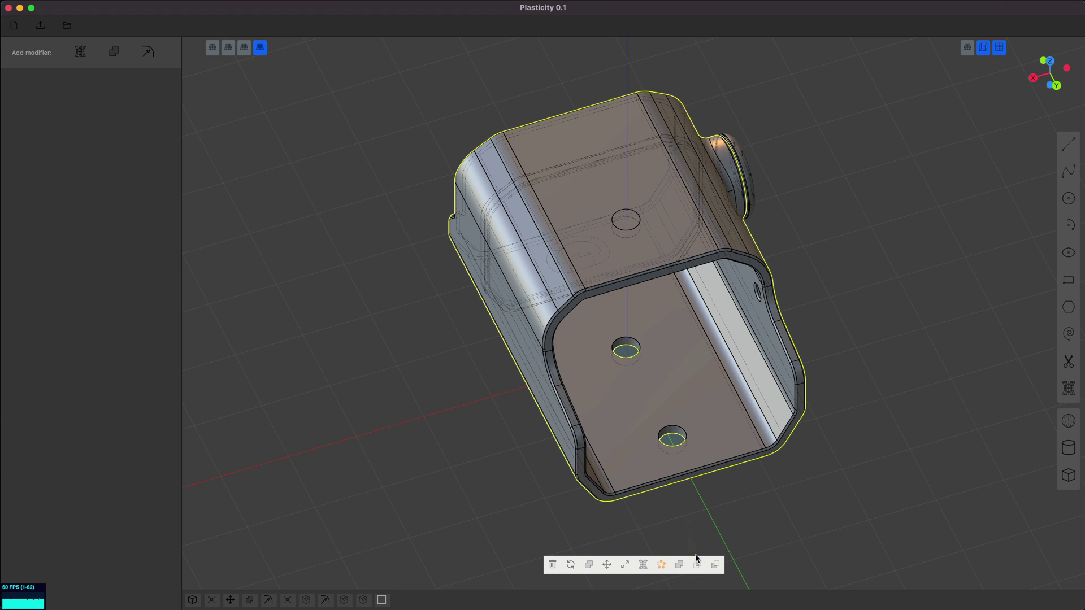
click(679, 564)
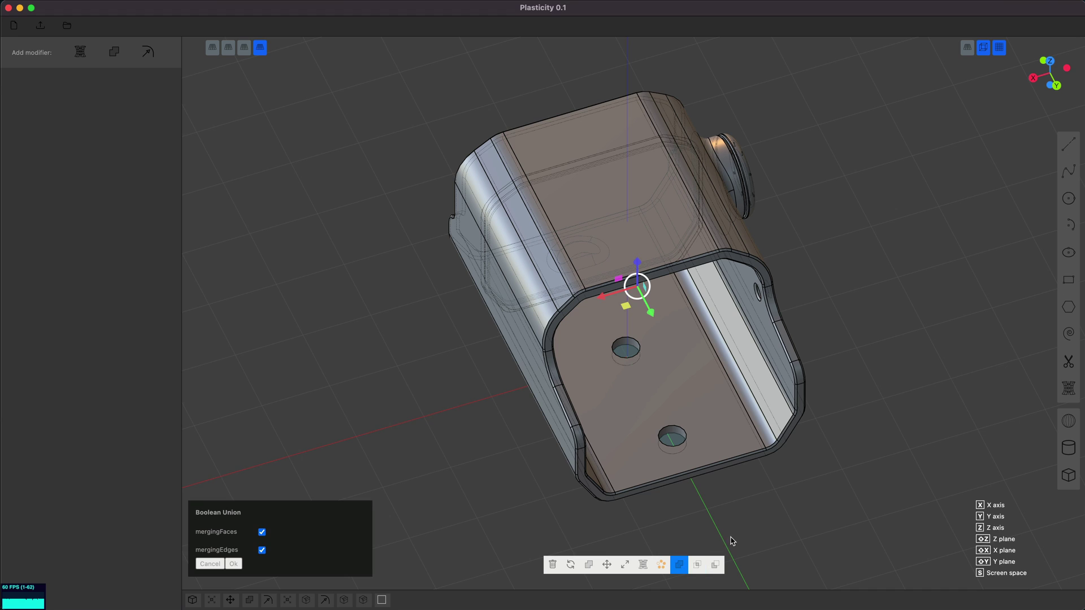
key(Escape)
Chamfer the rims of both round holes in the housing's floor by about 0.04
click(680, 446)
key(f)
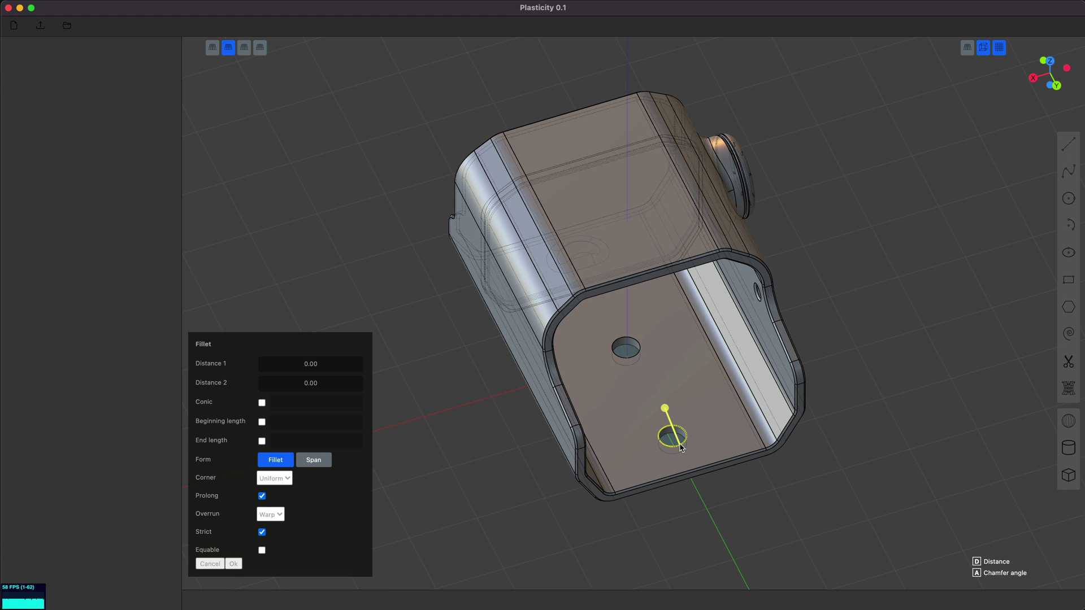
click(680, 451)
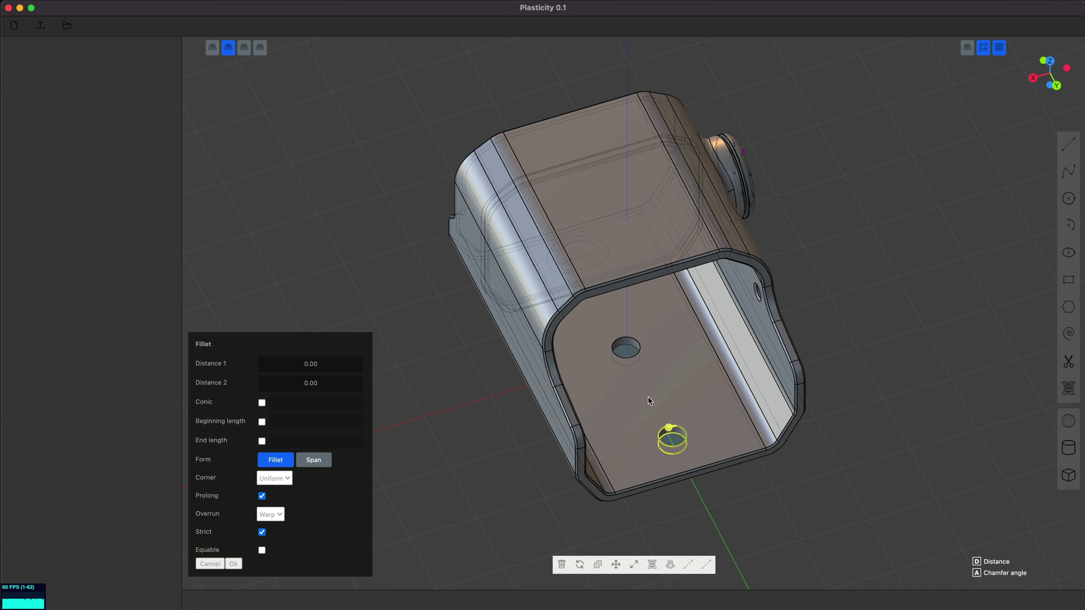
click(633, 357)
drag(634, 364, 585, 324)
drag(500, 233, 458, 213)
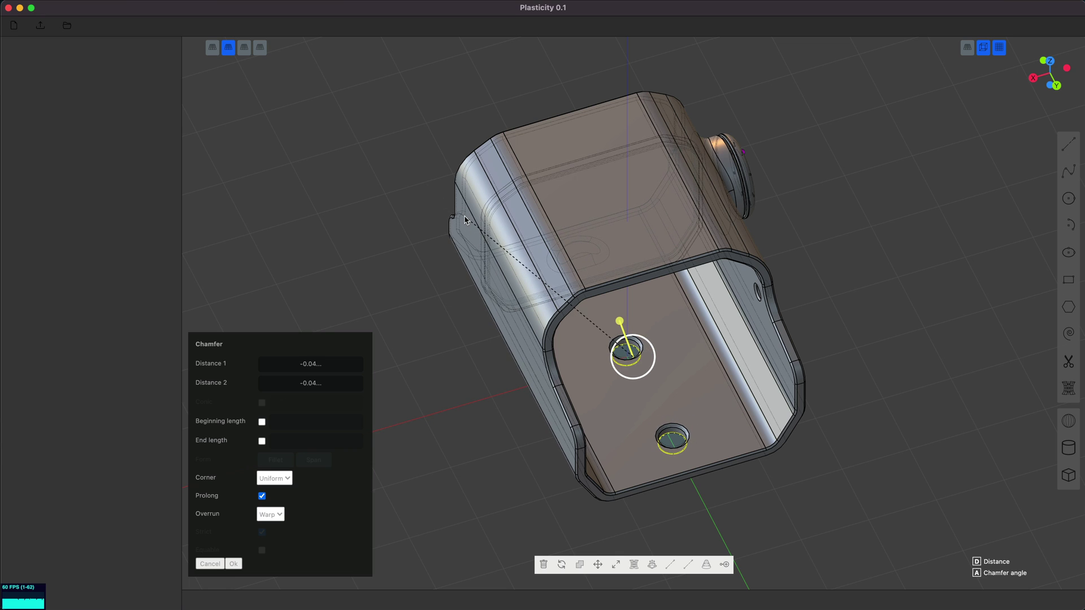
click(465, 217)
right_click(458, 219)
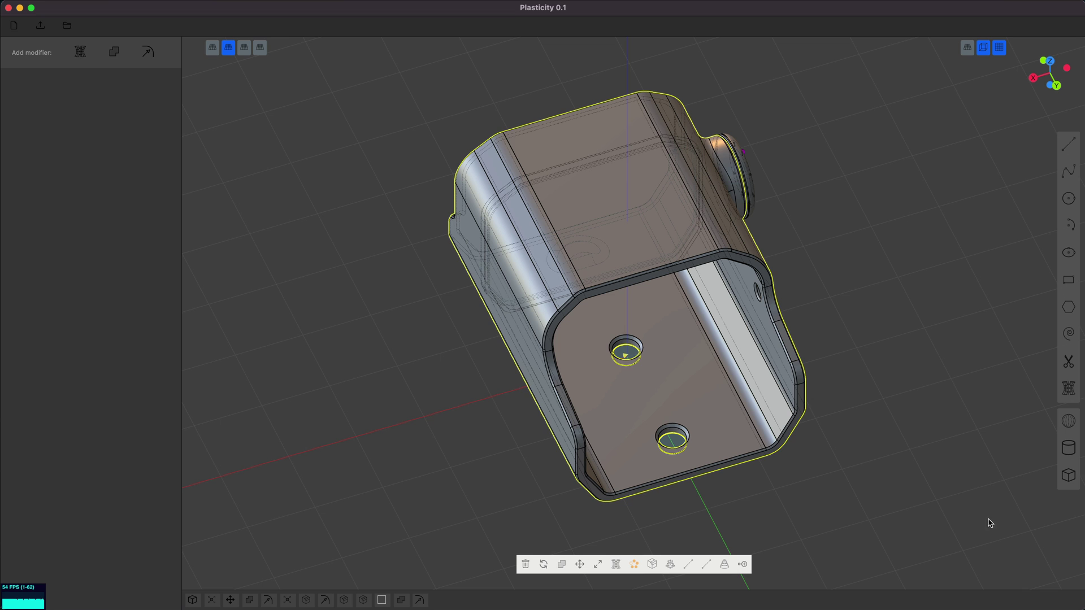
Delete the leftover construction circles at the two floor holes
click(925, 451)
middle_drag(927, 454, 898, 439)
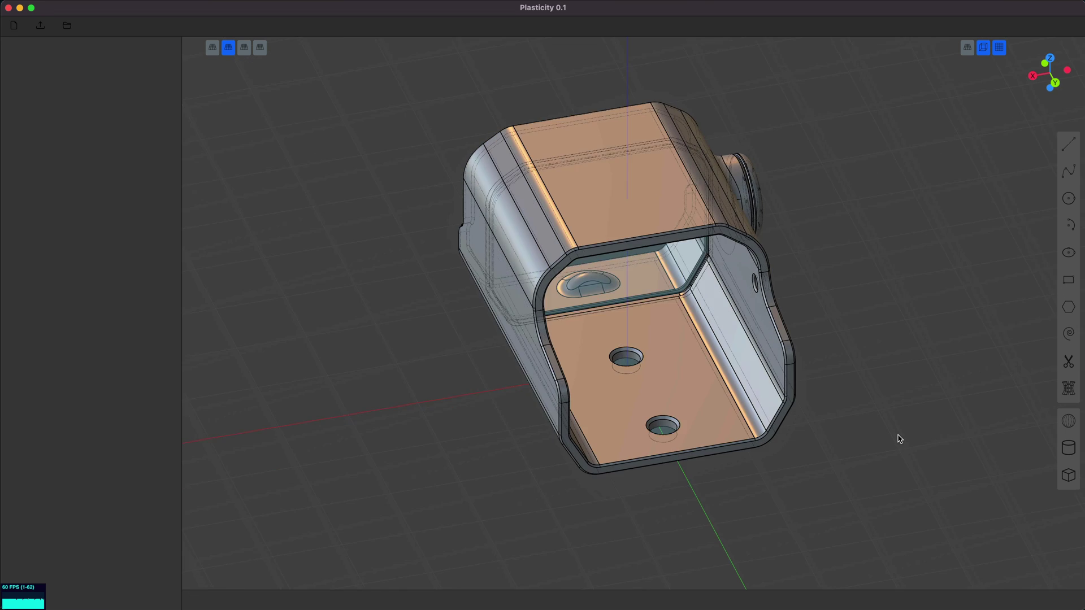
click(671, 446)
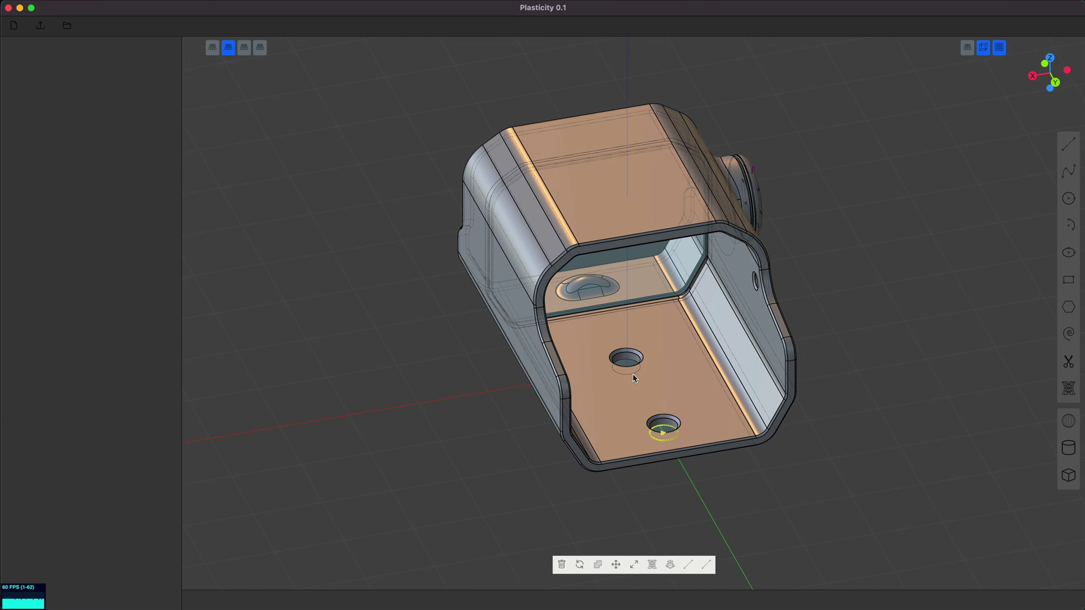
click(867, 487)
middle_drag(867, 486, 779, 499)
click(726, 416)
key(Delete)
middle_drag(747, 496, 716, 465)
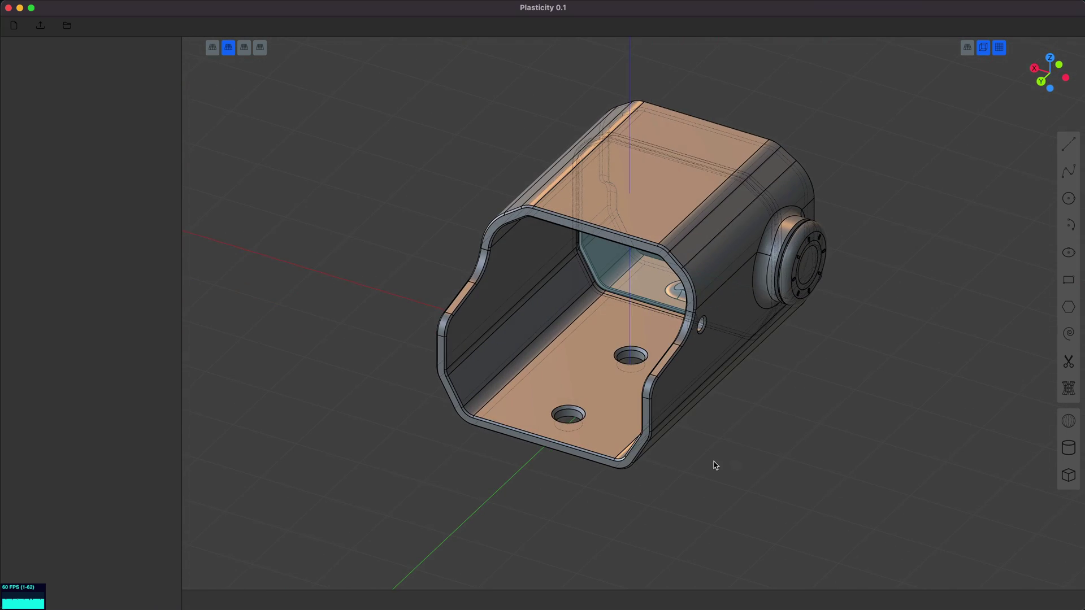
Clear the scene by deleting the housing, its knob, the rear plate and the small remaining body
shift+middle_drag(576, 507, 615, 426)
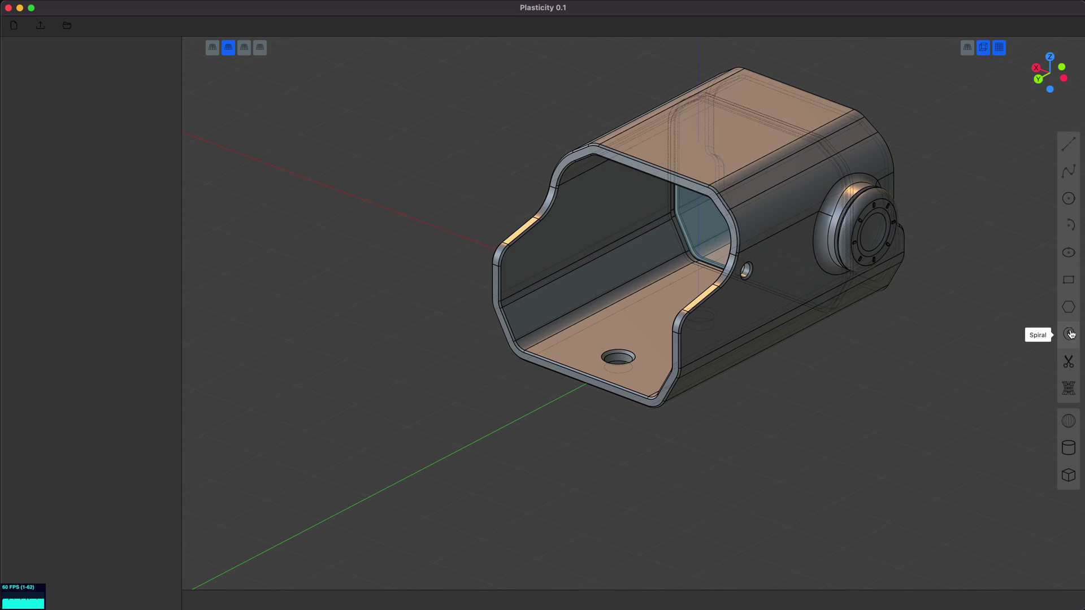
click(1069, 447)
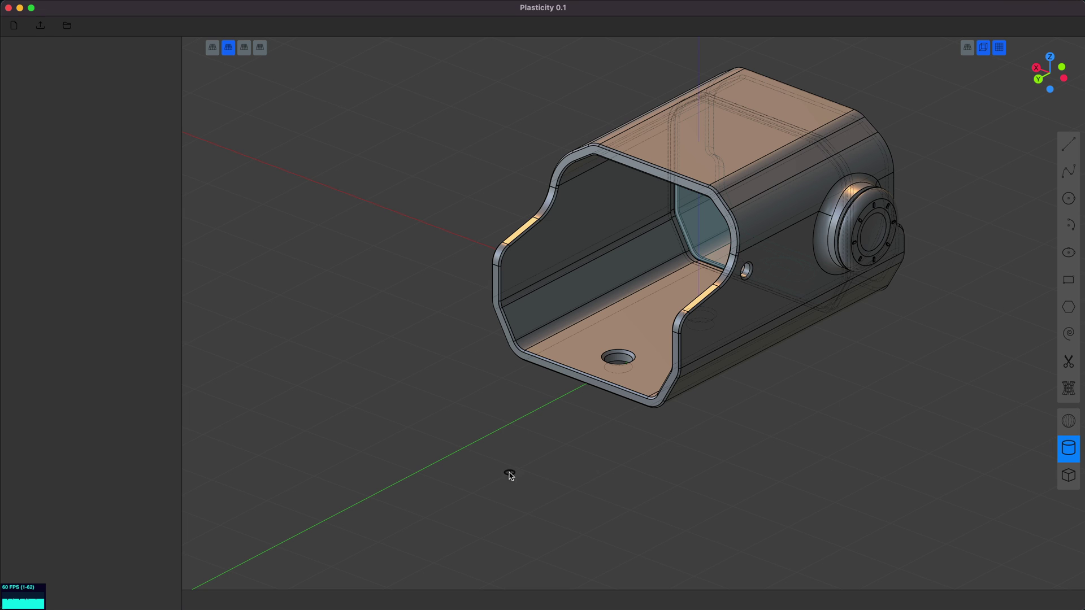
key(Escape)
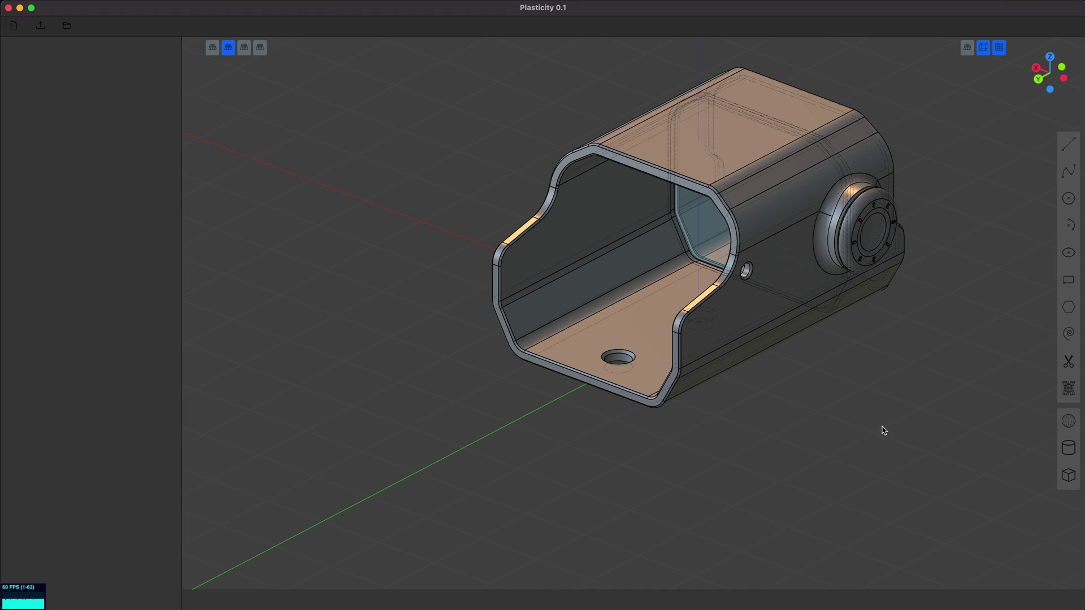
click(803, 219)
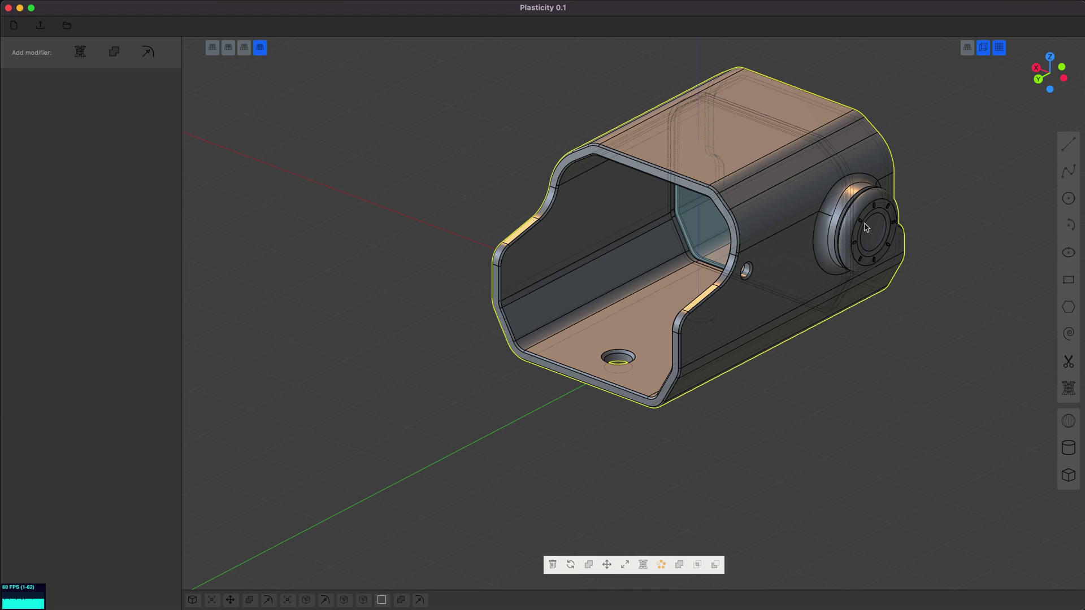
key(Delete)
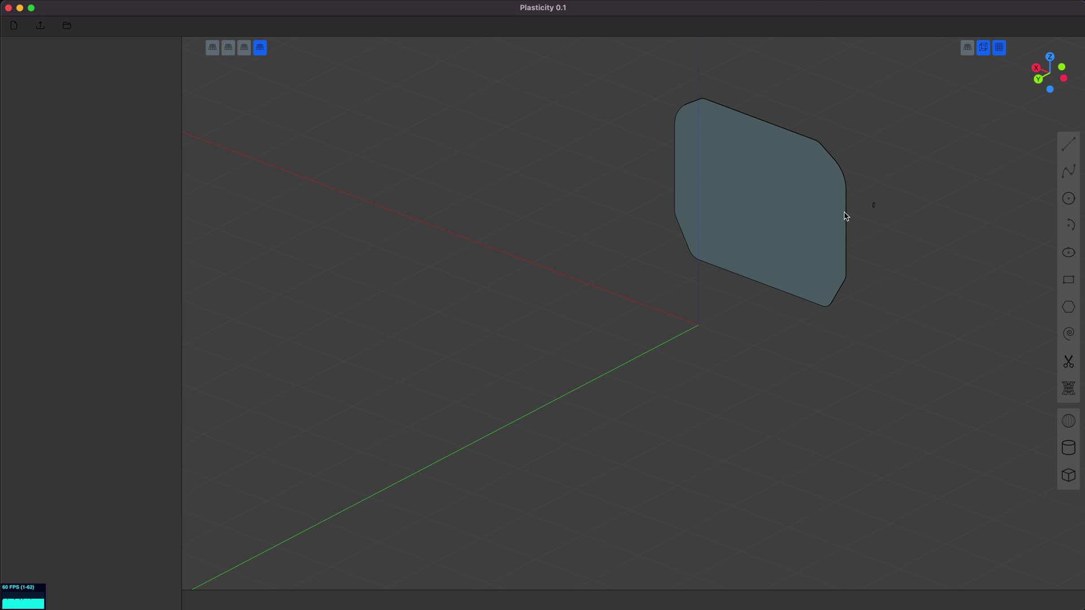
key(2)
click(846, 216)
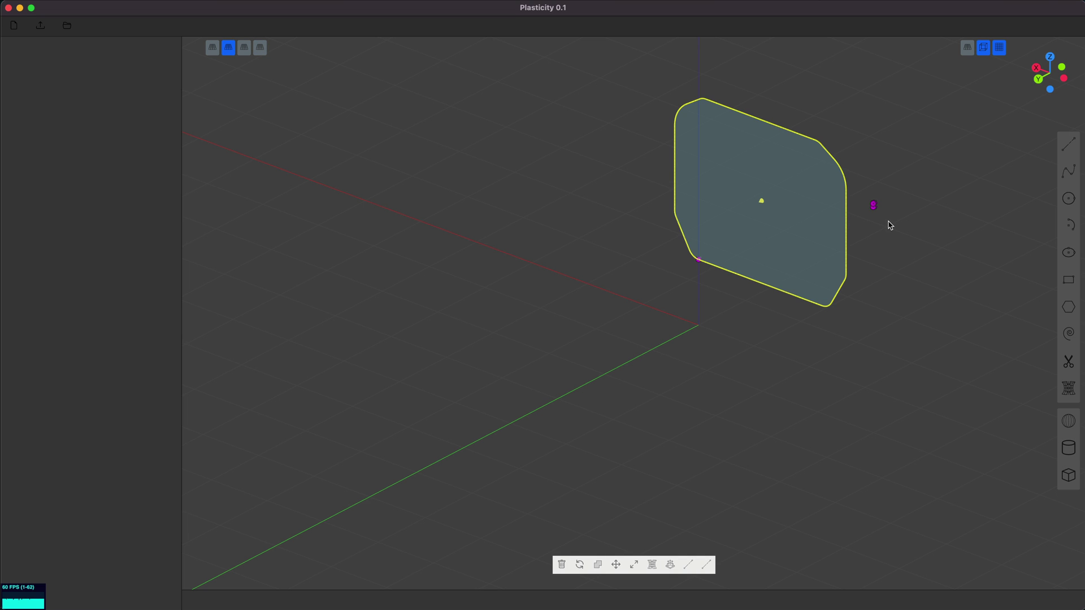
key(Delete)
middle_drag(873, 253, 843, 263)
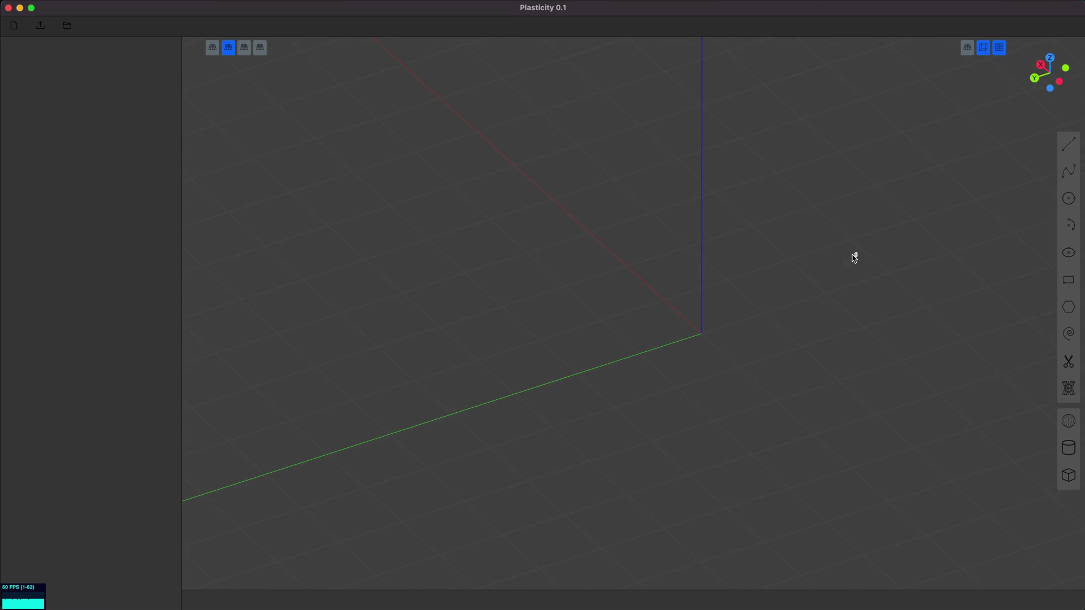
click(855, 256)
key(Delete)
Create a vertical cylinder centred on the origin
click(1069, 452)
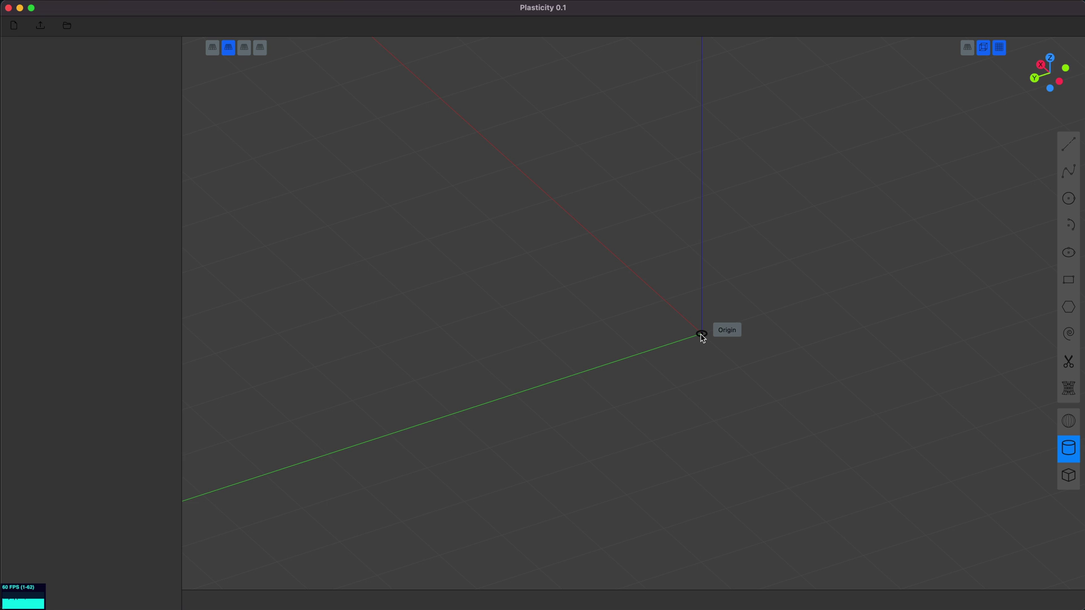
click(701, 334)
click(787, 349)
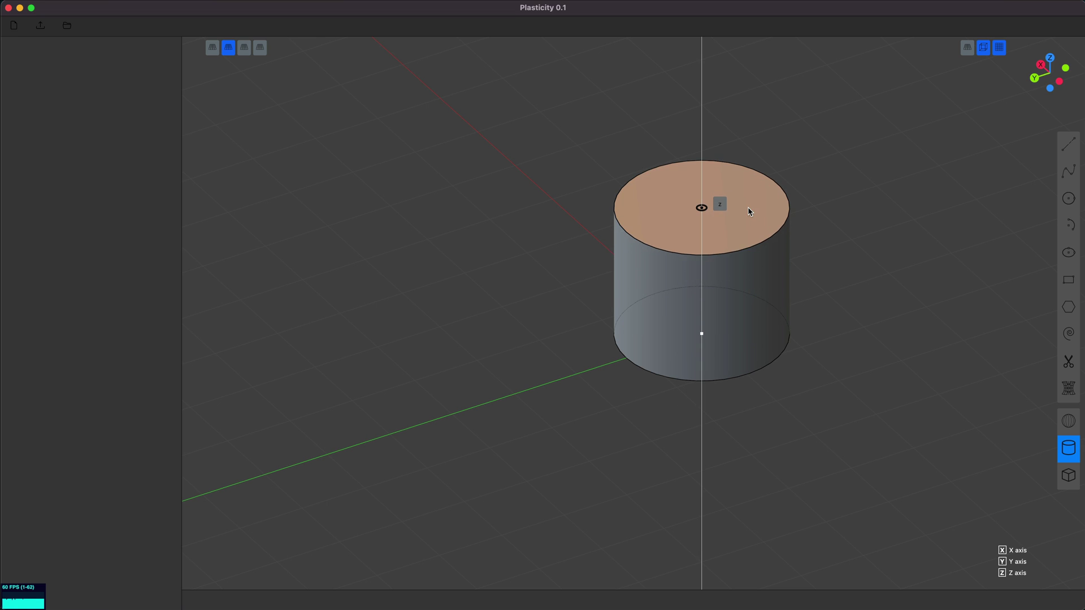
click(747, 225)
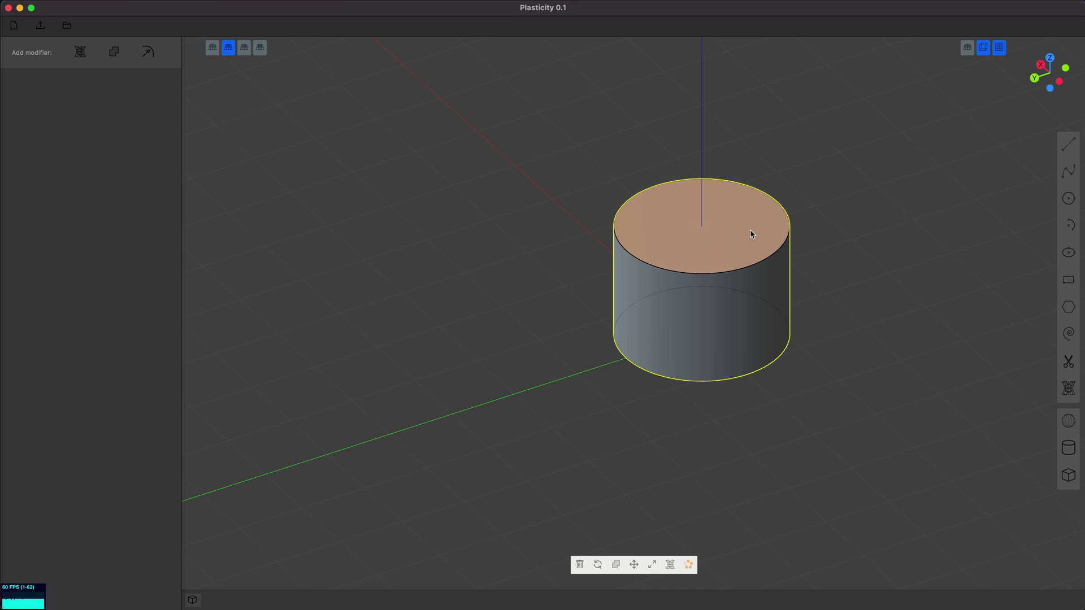
Draw a hexagon centred on the origin with its corners reaching the edge of the cylinder's base
click(1068, 307)
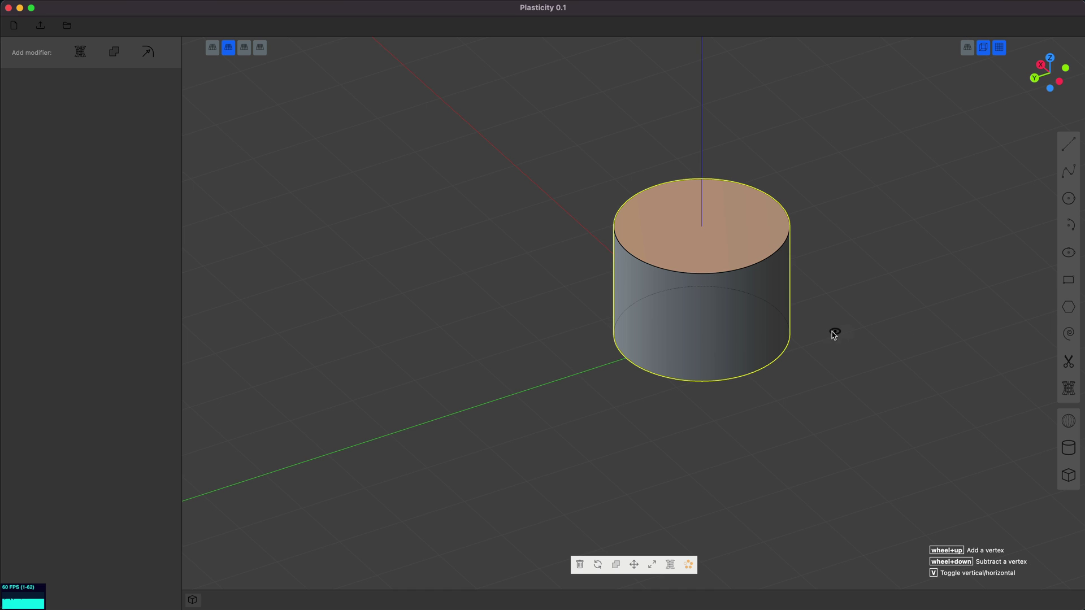
click(706, 336)
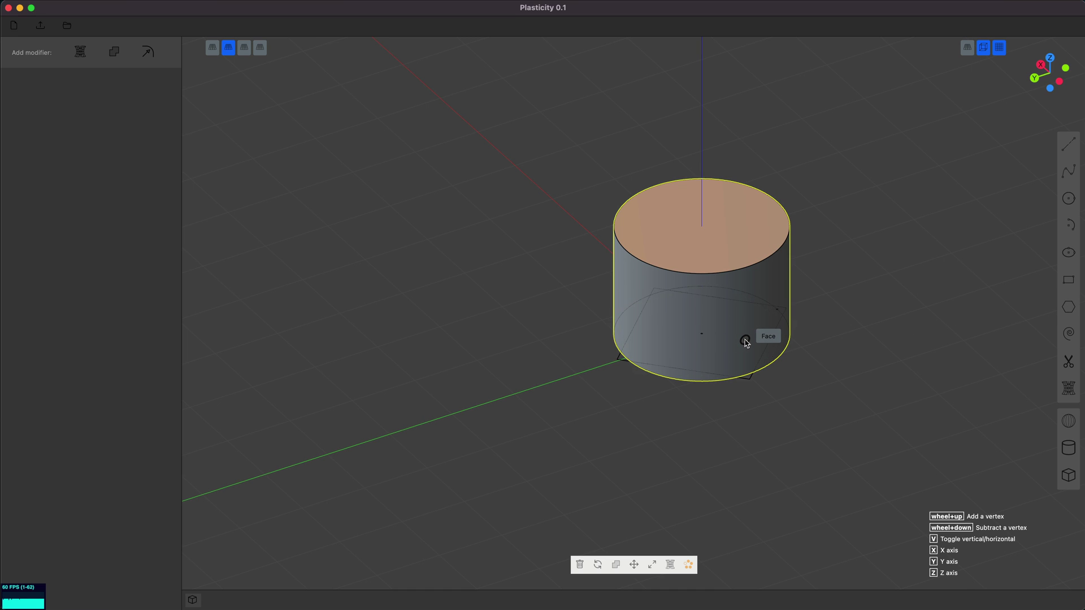
click(788, 343)
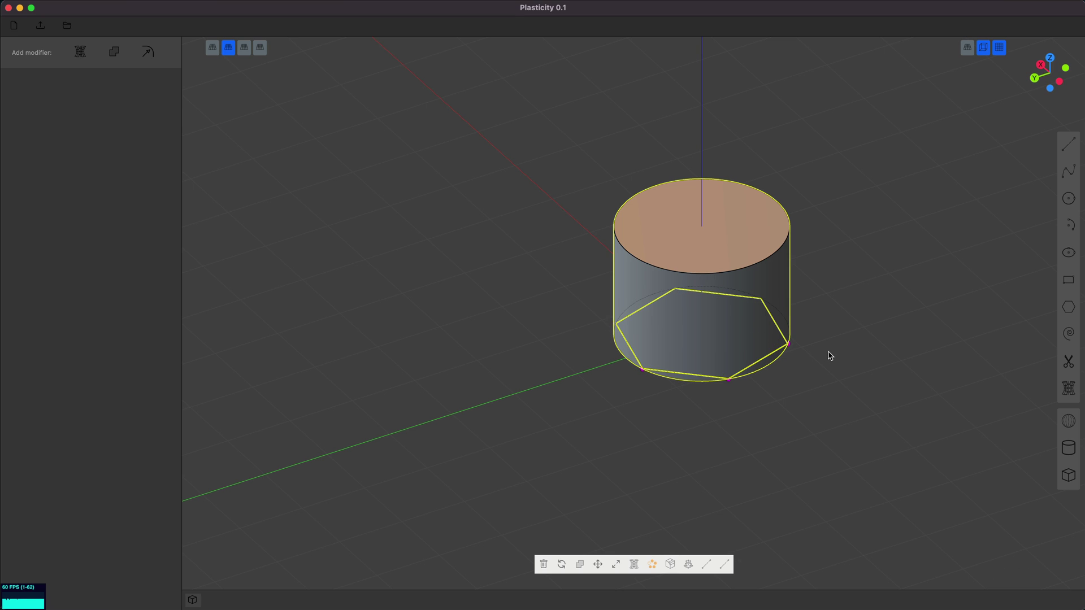
Fillet the cylinder's top edge with a wide, rounded radius
click(763, 263)
key(f)
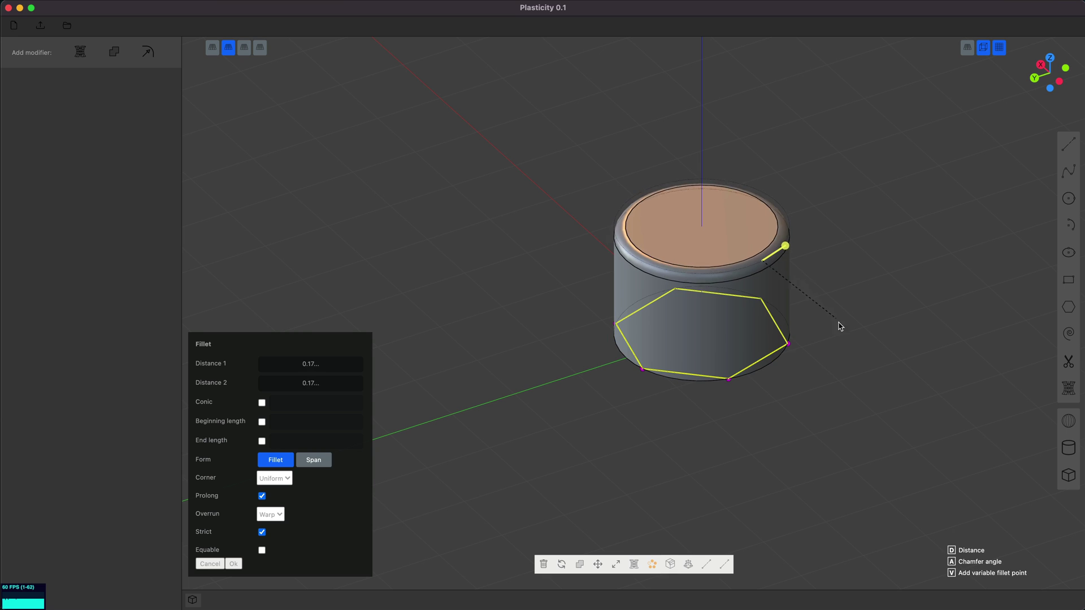
click(878, 370)
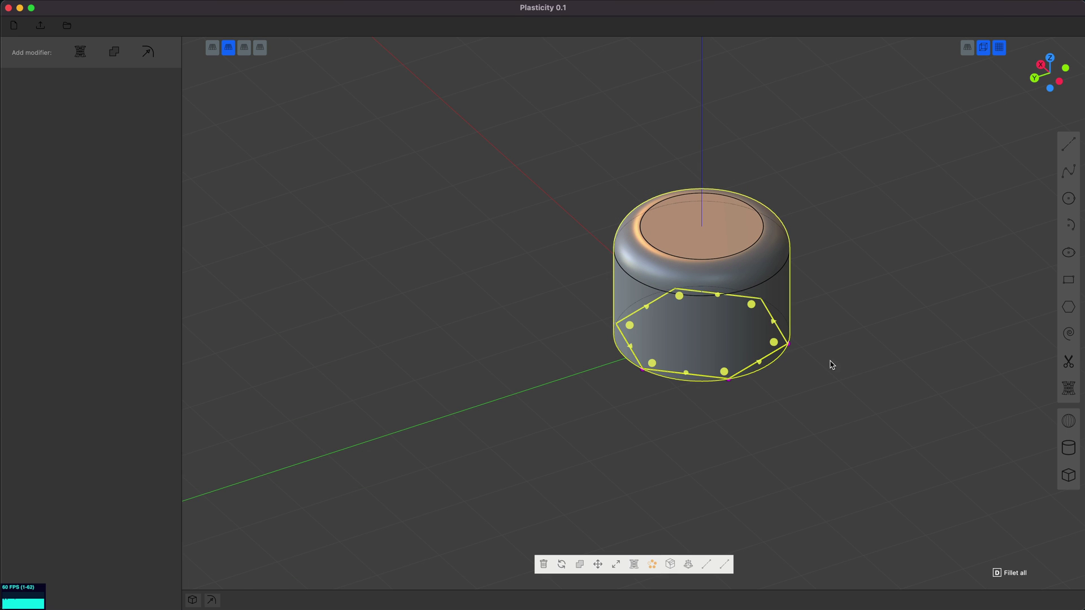
Extrude the hexagon region upward past the cylinder's top and intersect it with the cylinder to form a hexagonal nut body
middle_drag(831, 364, 822, 273)
key(3)
click(723, 322)
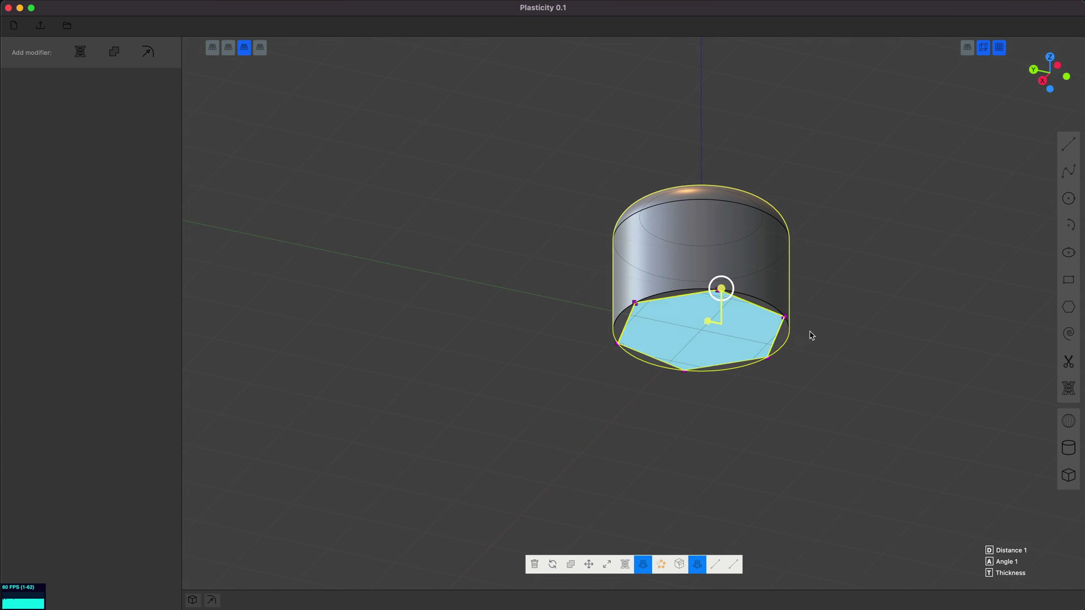
middle_drag(811, 335, 828, 407)
key(e)
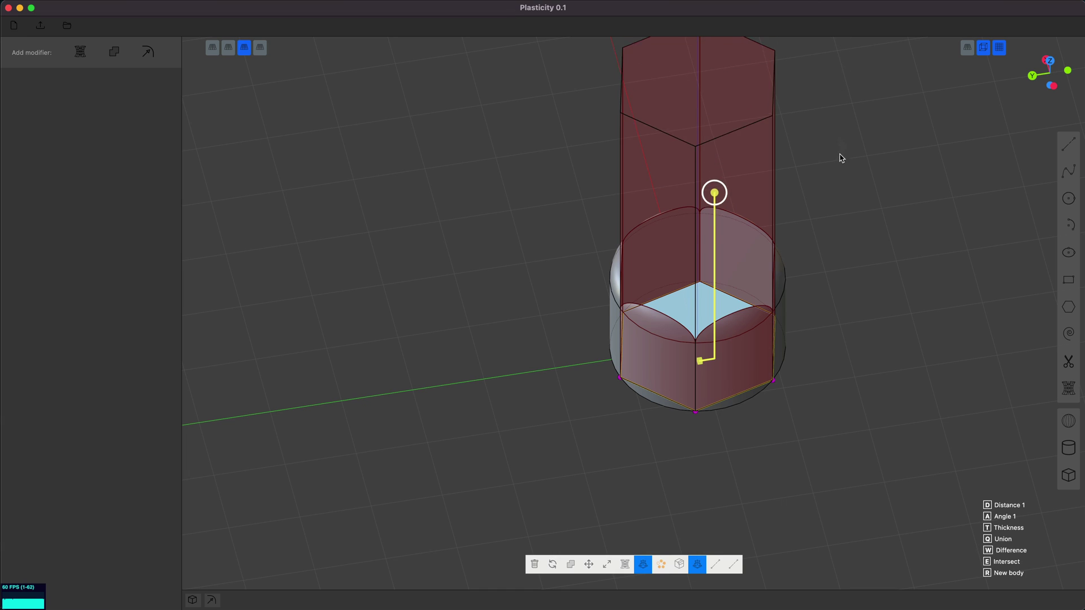
key(e)
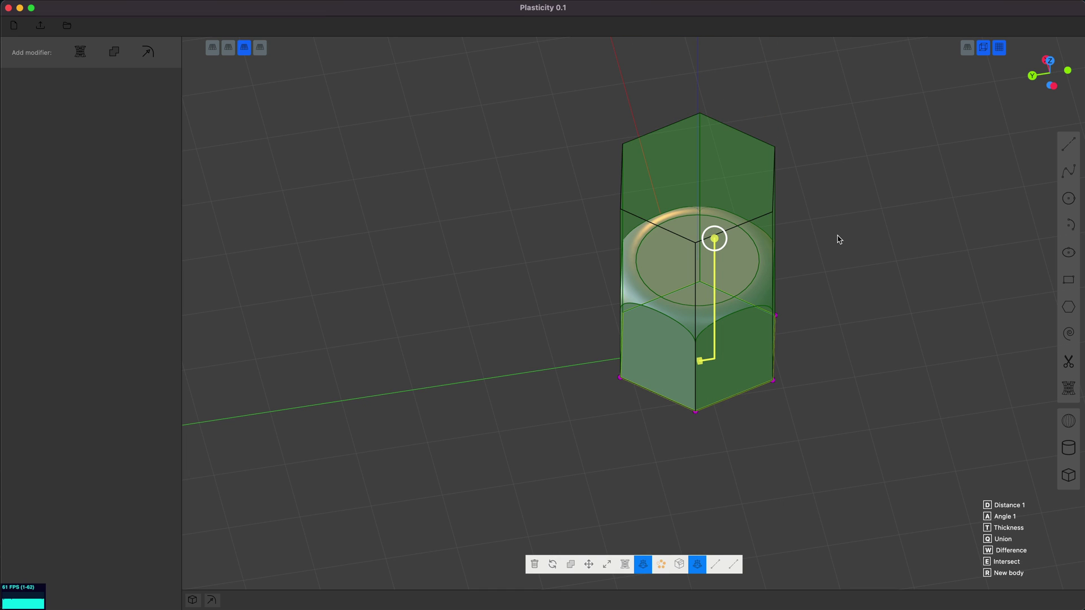
click(851, 305)
right_click(850, 305)
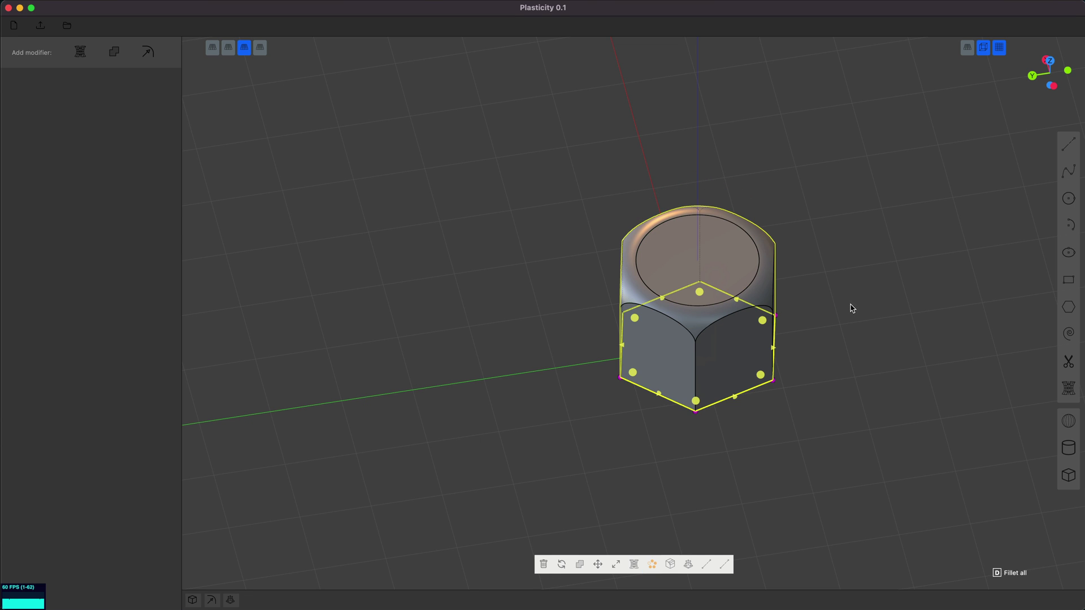
Offset the boundary of the nut's circular top face inward to create a smaller concentric circle
middle_drag(851, 304, 814, 280)
click(928, 290)
middle_drag(963, 295, 884, 332)
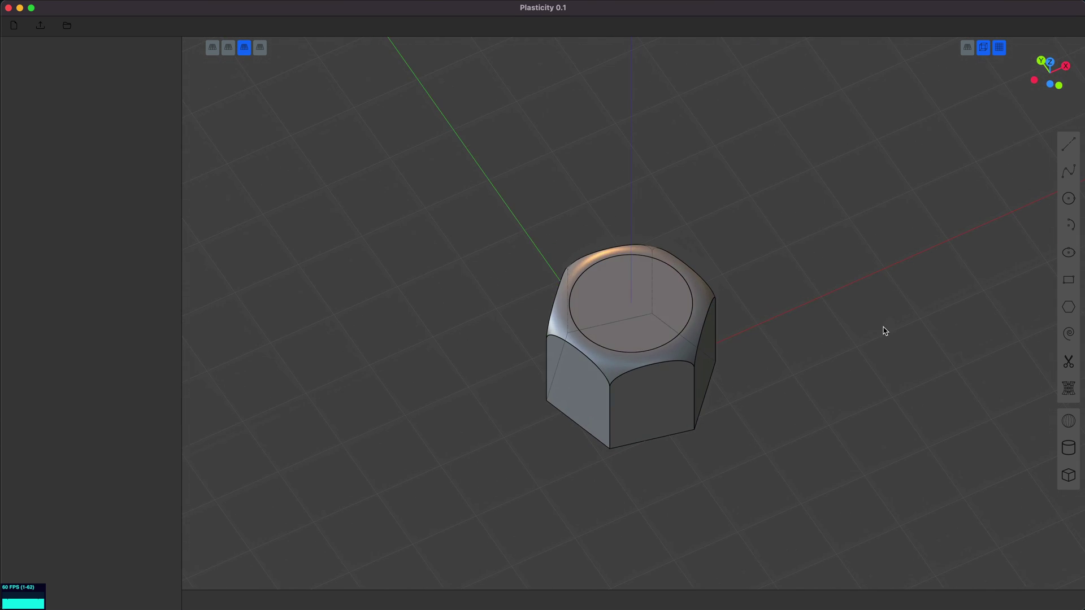
click(616, 310)
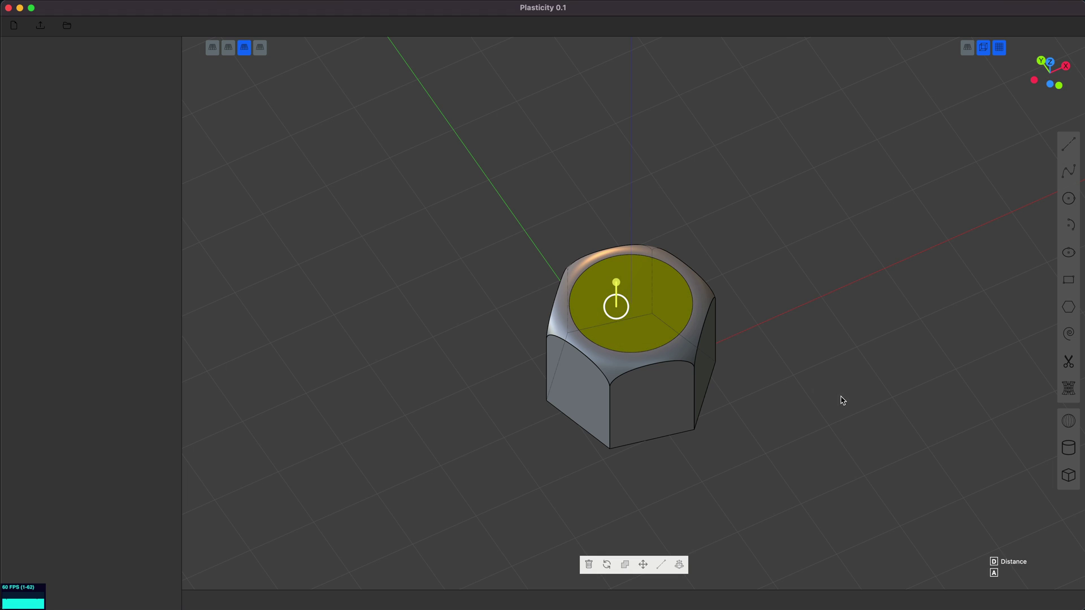
click(661, 564)
key(d)
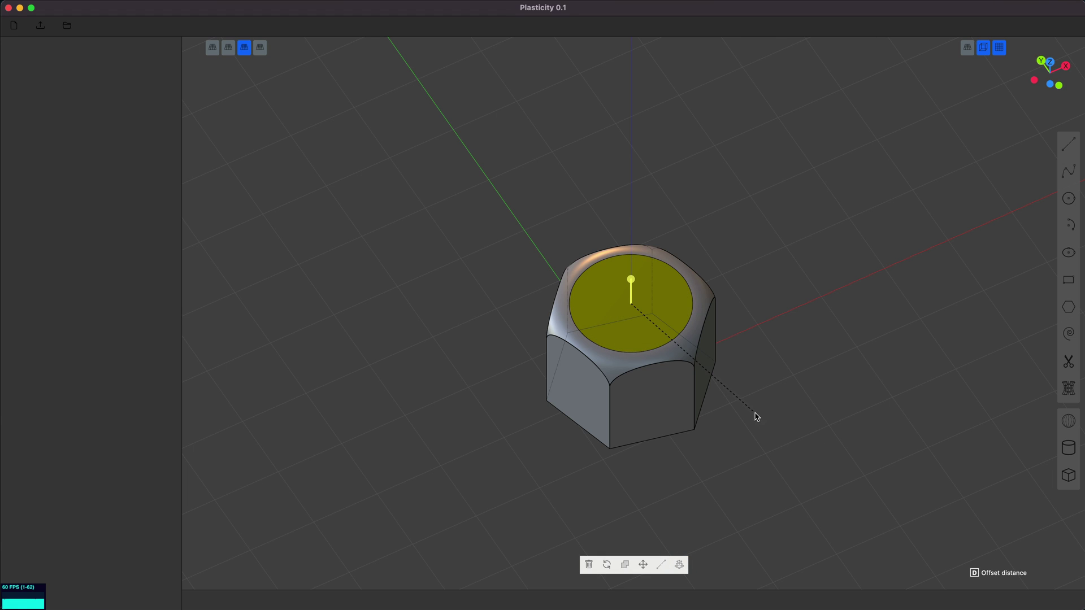
click(847, 470)
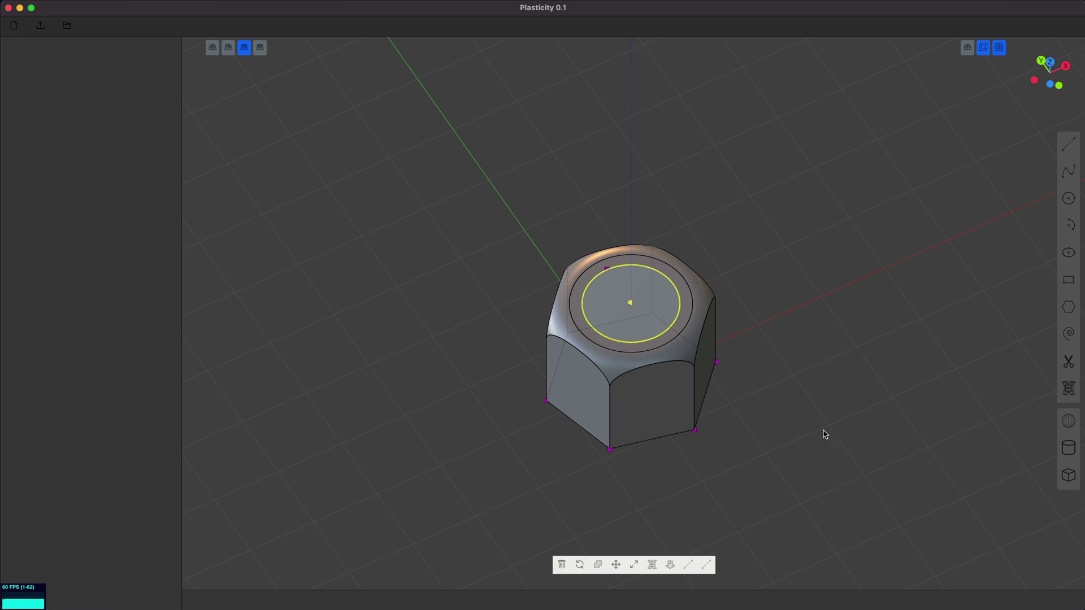
Extrude the inner circle region downward past the nut's base and subtract it to cut a through hole
key(4)
shift+click(704, 328)
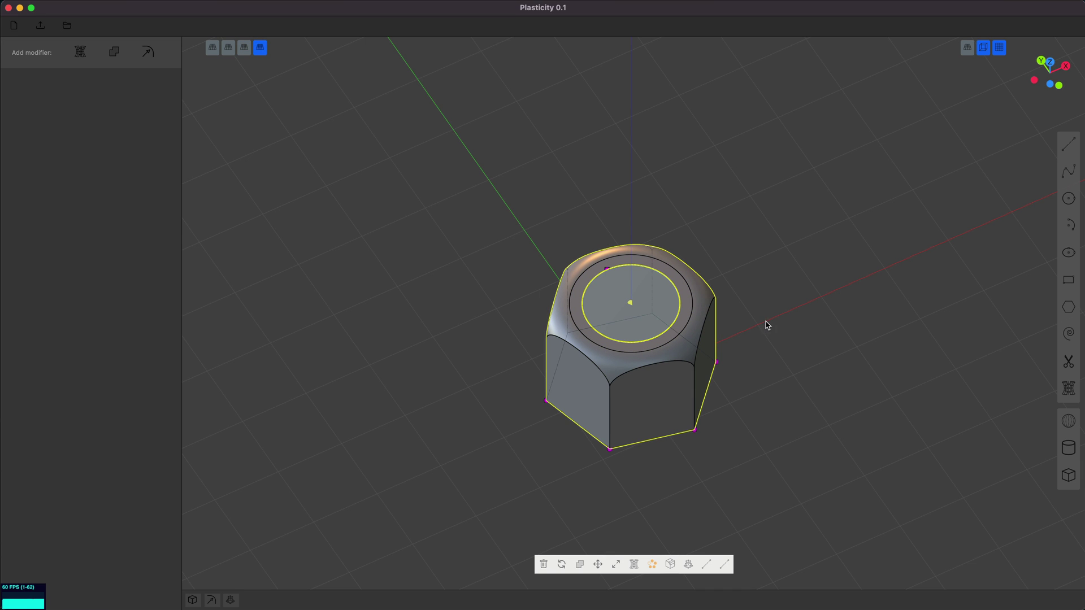
key(3)
click(637, 314)
key(e)
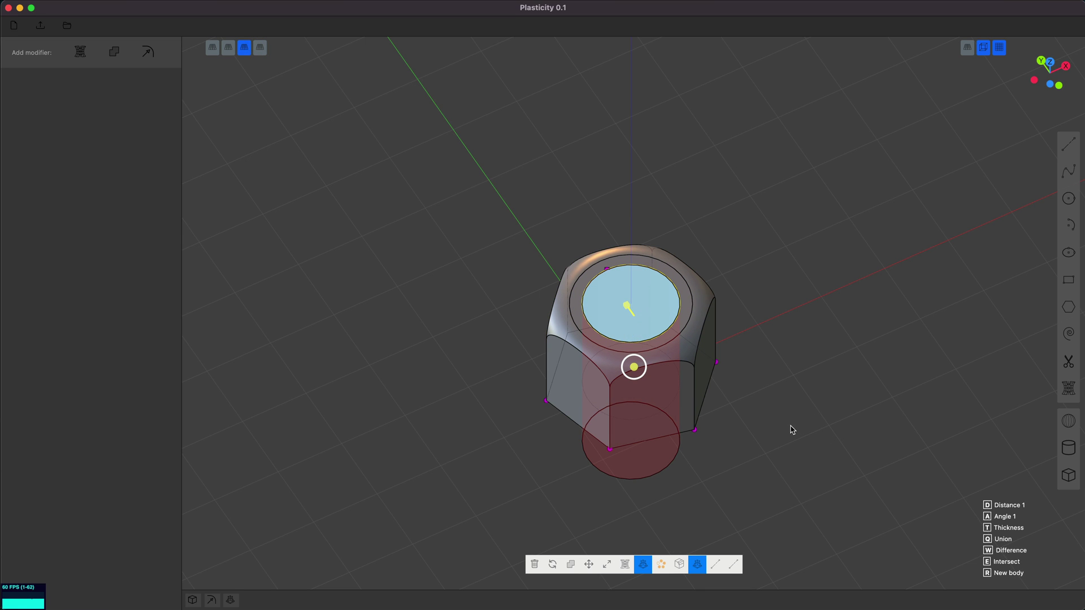
click(791, 426)
click(785, 424)
middle_drag(762, 362, 786, 368)
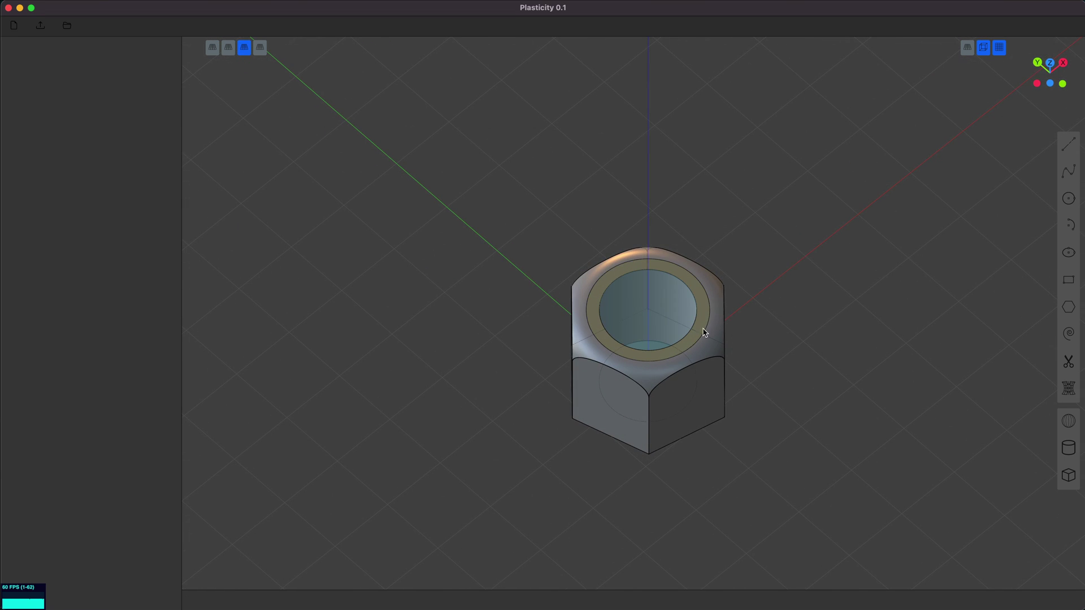
Delete the leftover circle and hexagon curves and bring the hidden camera housing back into the scene
key(2)
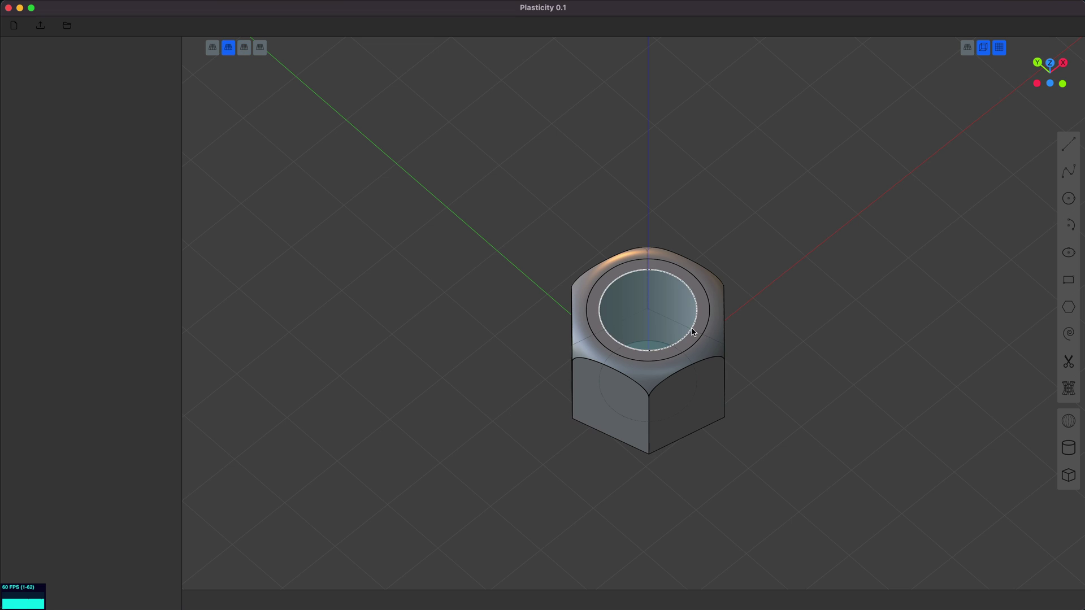
click(695, 332)
click(709, 338)
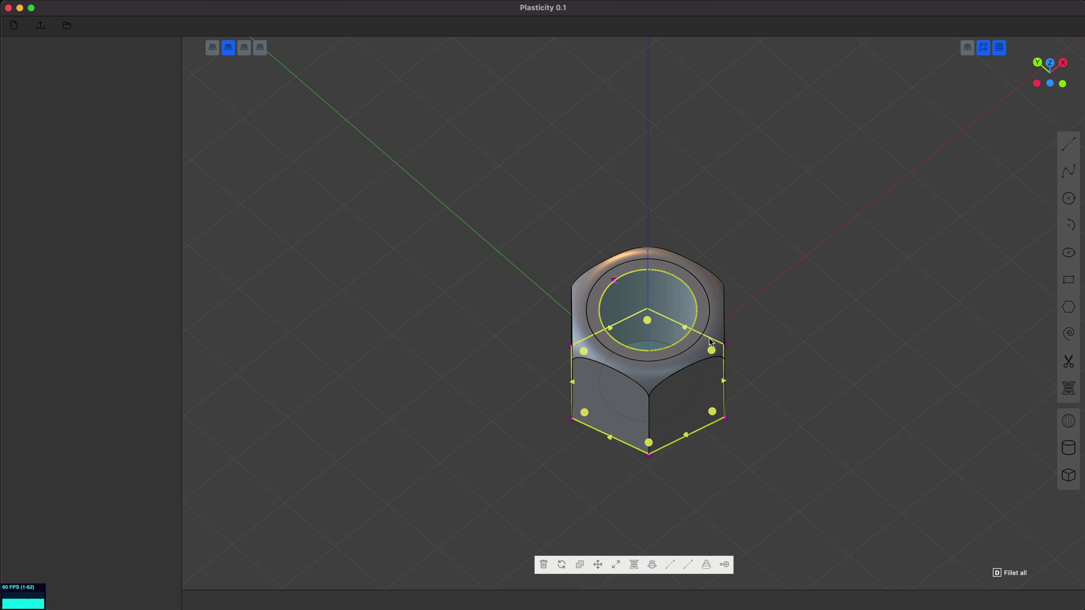
key(x)
middle_drag(767, 377, 825, 351)
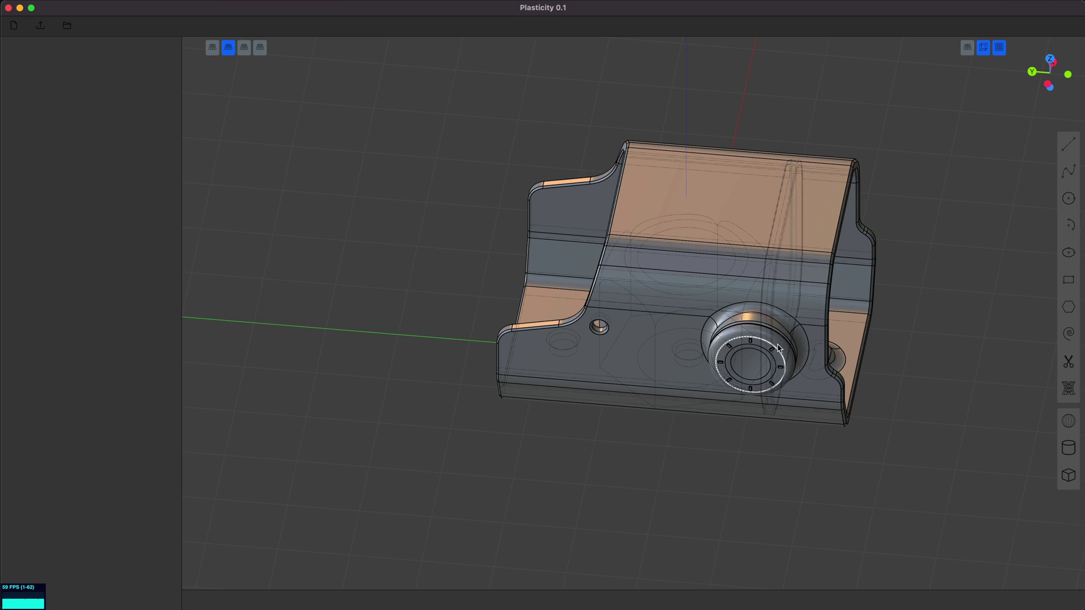
scroll(863, 346, left, 5)
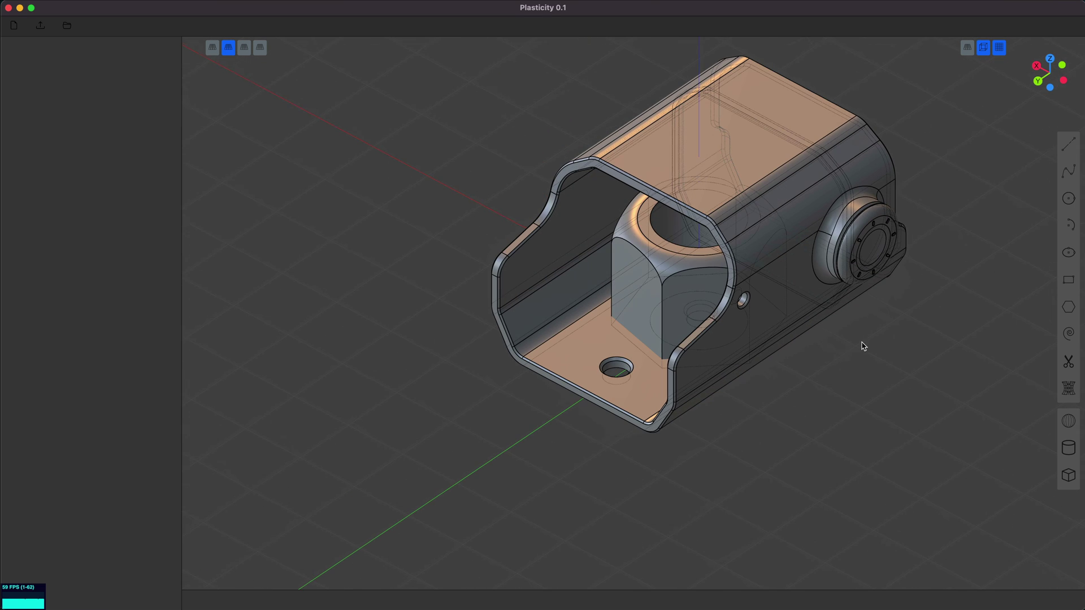
Scale the nut down uniformly to about 0.11 so it fits the holes in the housing's floor
key(4)
click(674, 280)
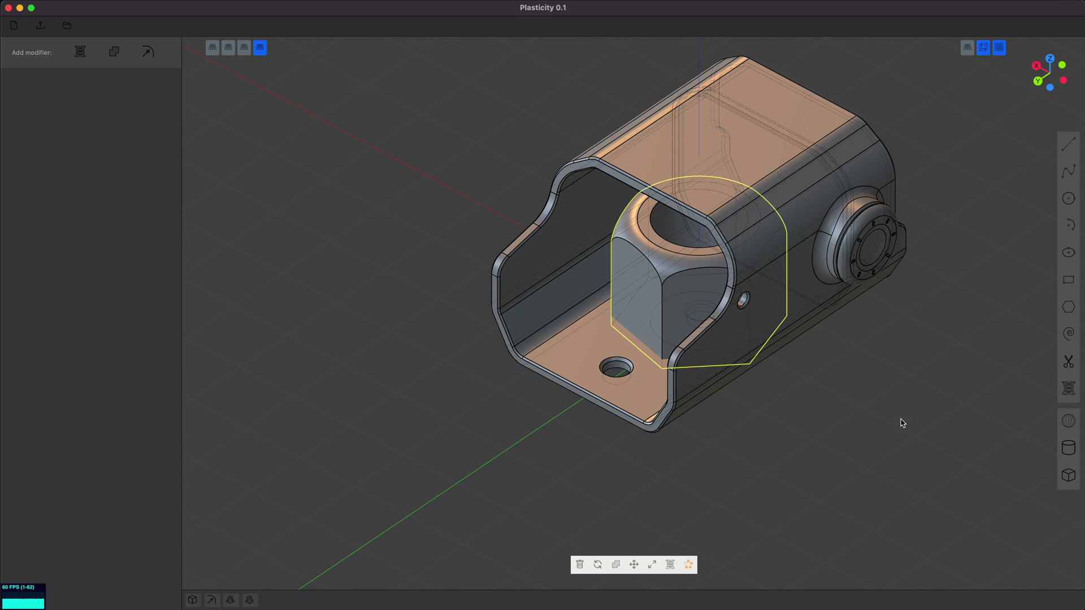
key(s)
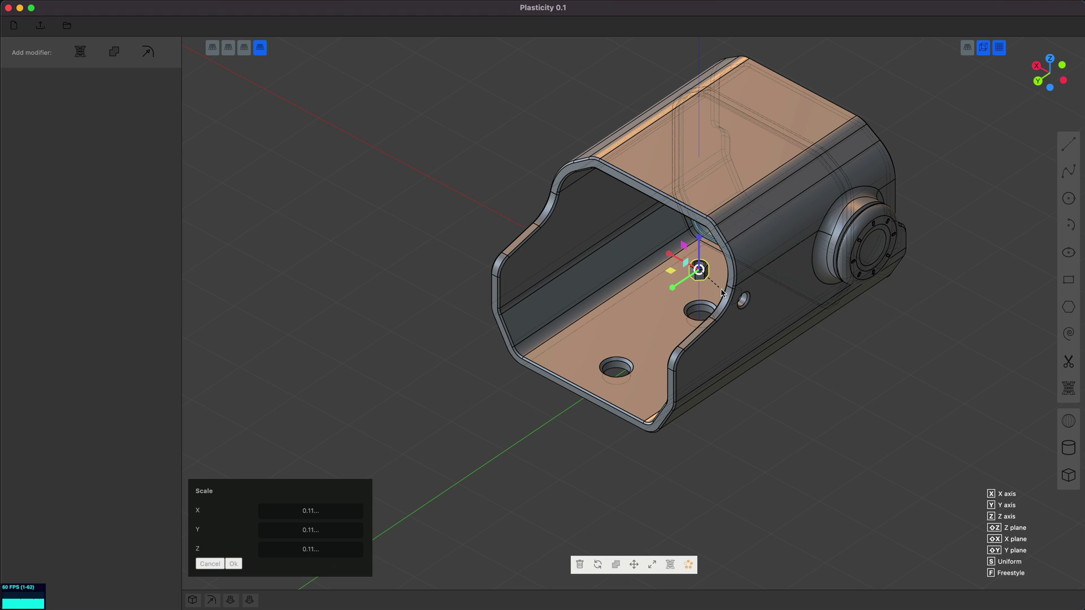
key(7)
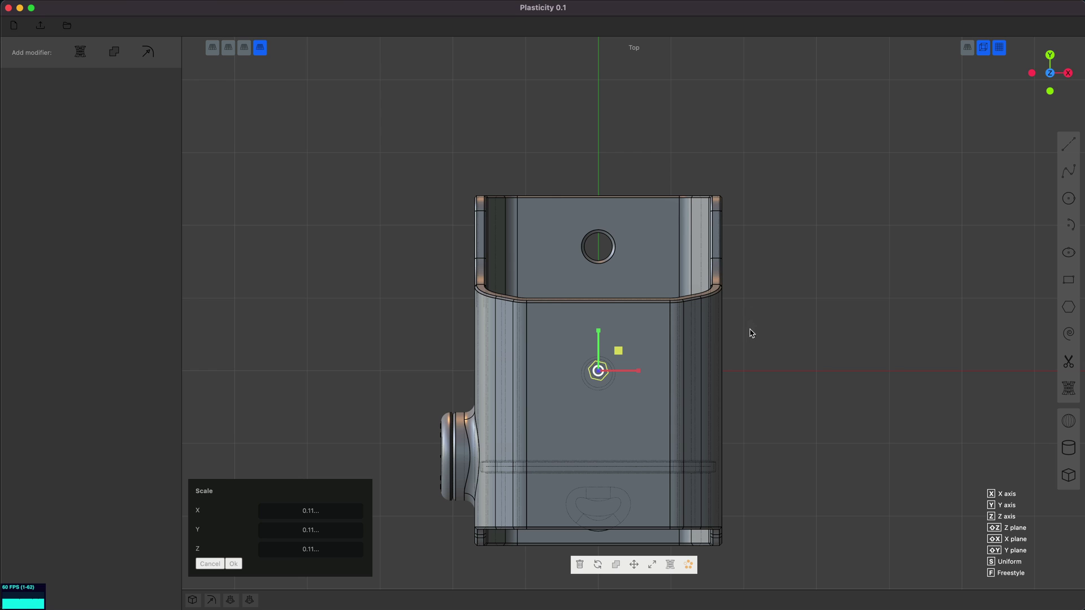
click(858, 393)
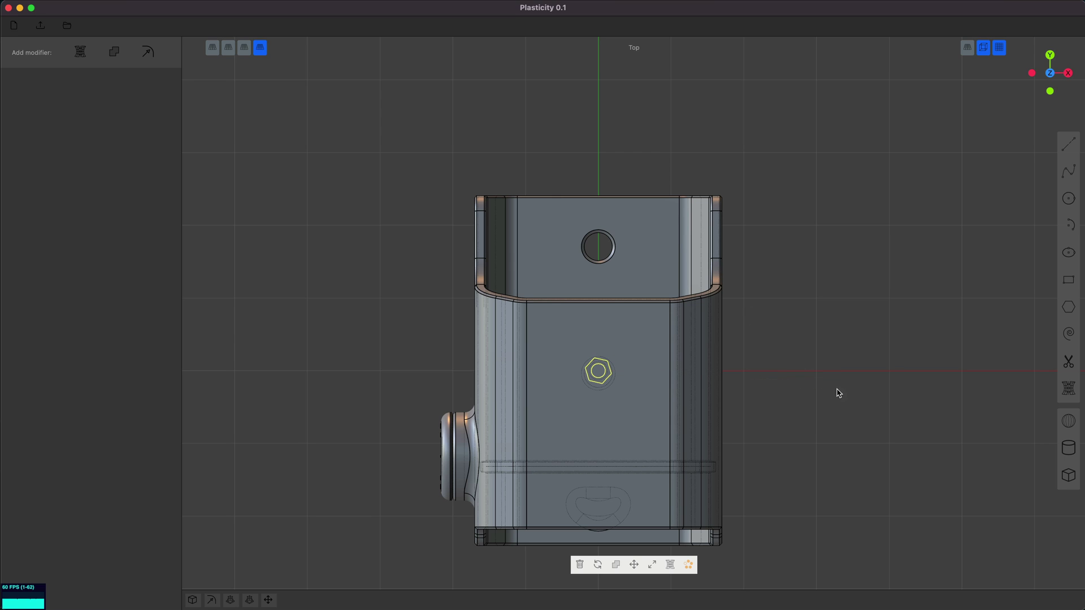
Move the nut along Y to the floor hole at the housing's open end and lower it about 0.75 to the floor
key(g)
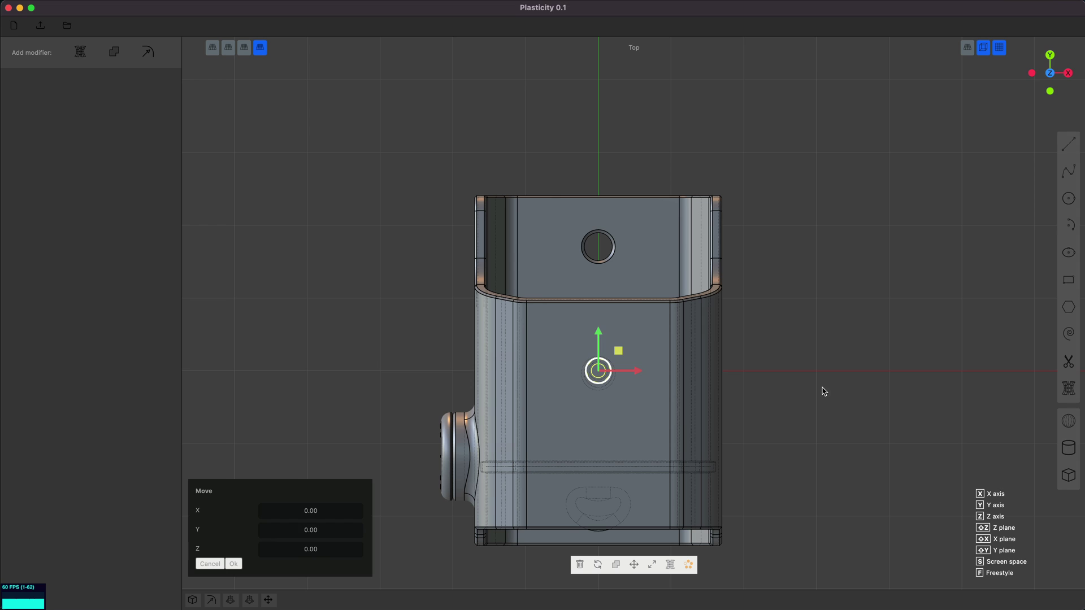
click(837, 271)
middle_drag(838, 275, 683, 216)
key(KP_3)
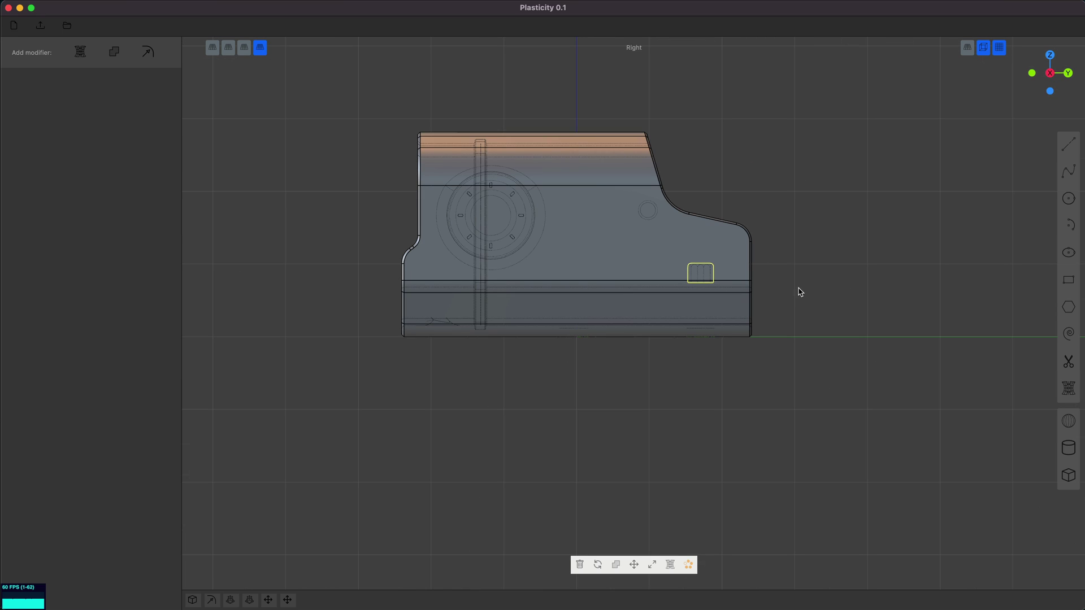
key(g)
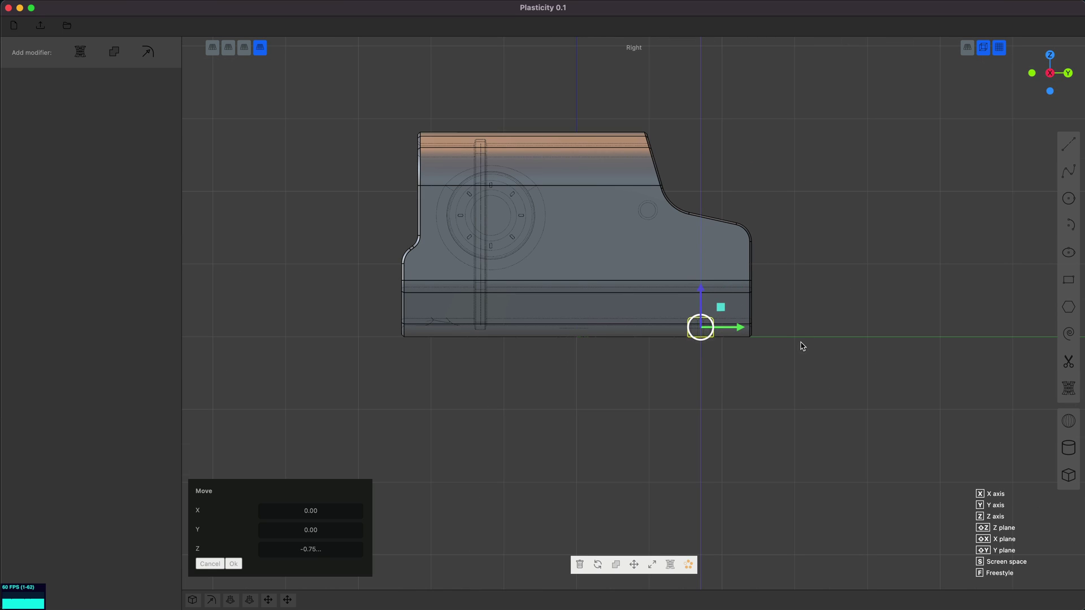
middle_drag(815, 343, 768, 407)
key(Return)
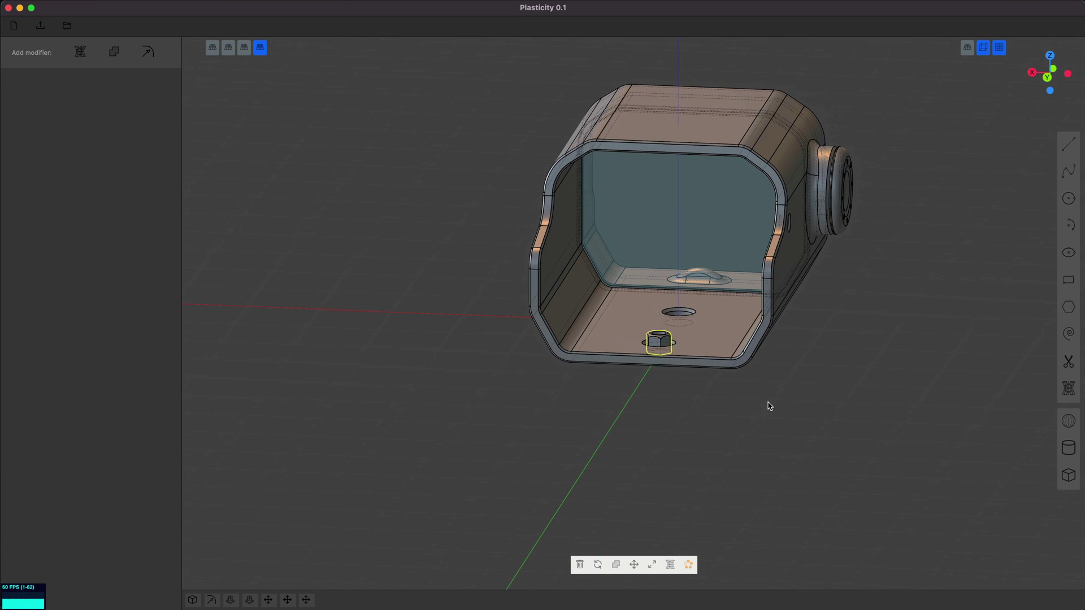
Flatten the nut to about 0.53 along Z and lower it about 0.03 into the floor hole
key(s)
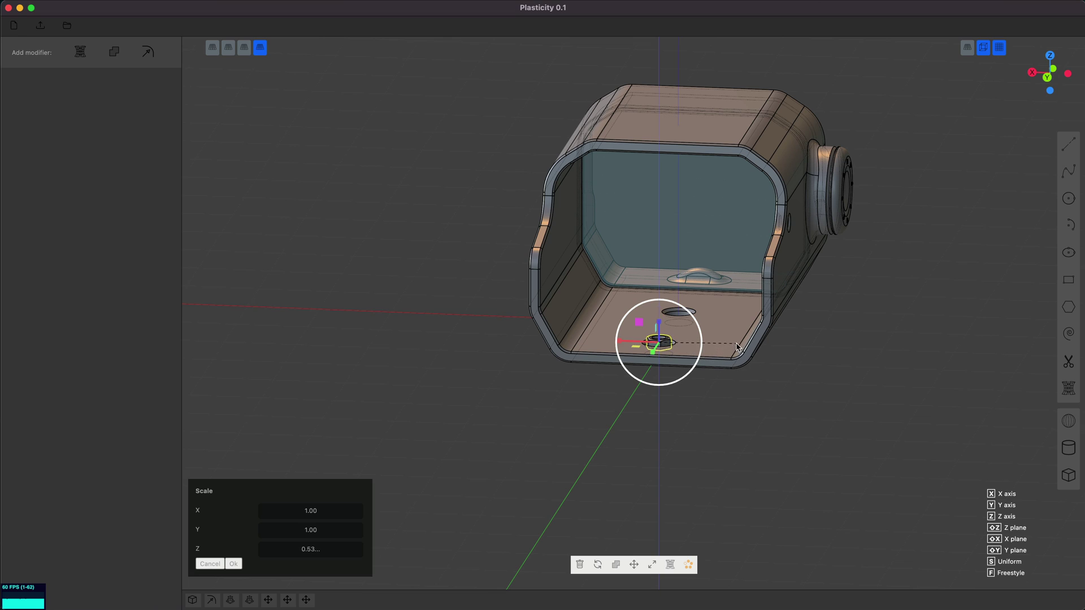
middle_drag(736, 347, 714, 344)
key(Return)
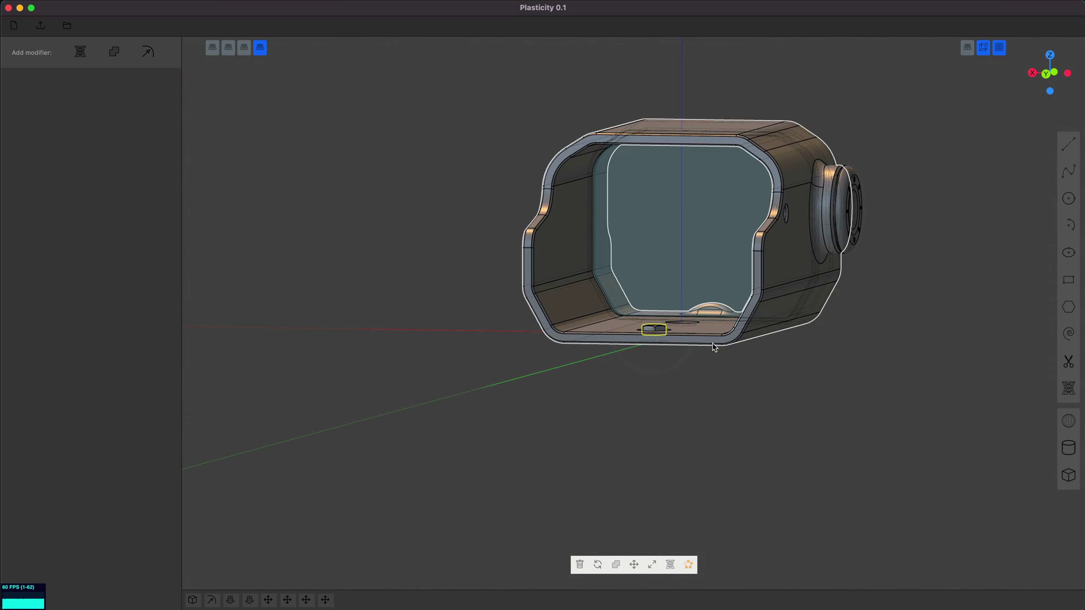
key(g)
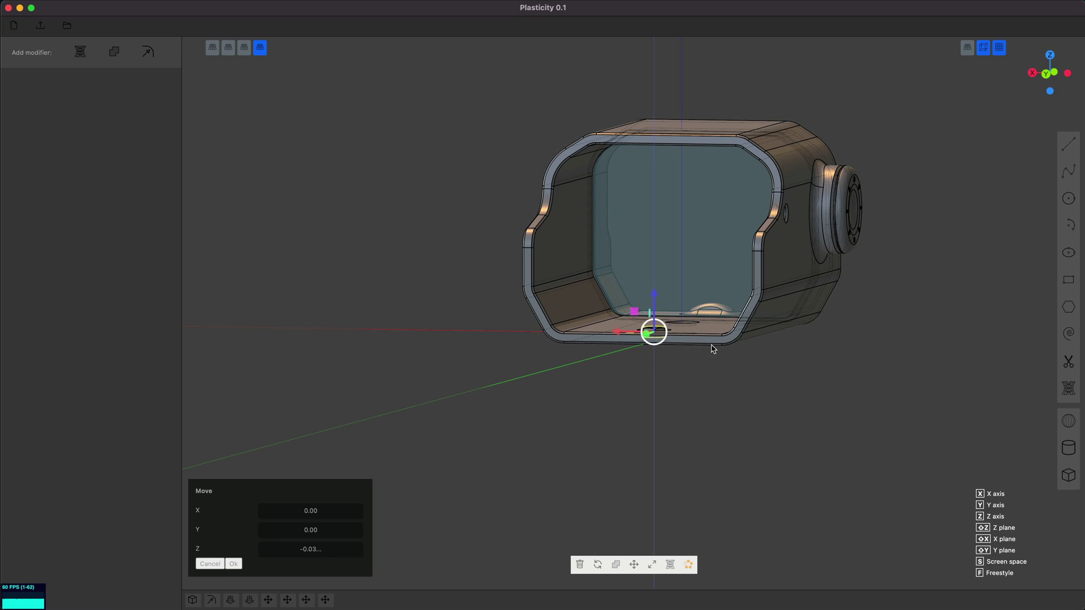
click(712, 347)
middle_drag(712, 347, 677, 434)
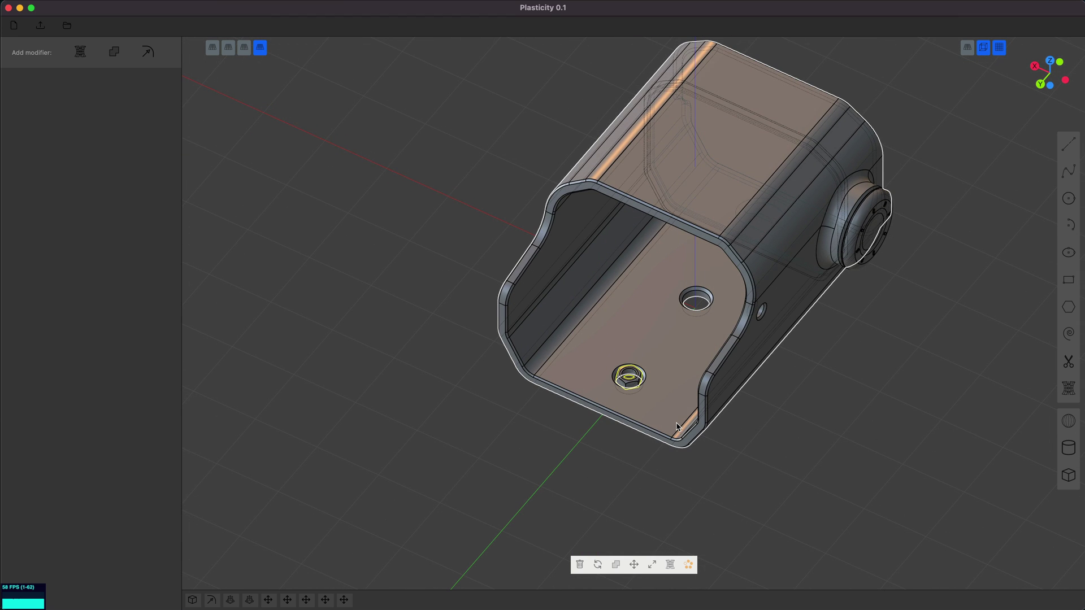
Duplicate the nut and place the copy along Y at the centre of the second floor hole
key(g)
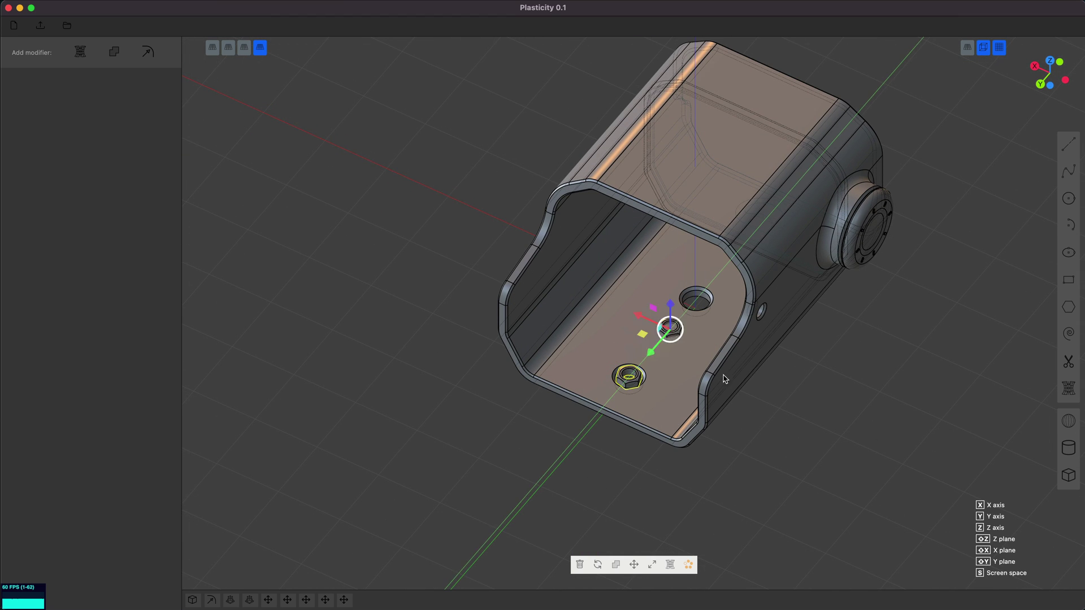
key(7)
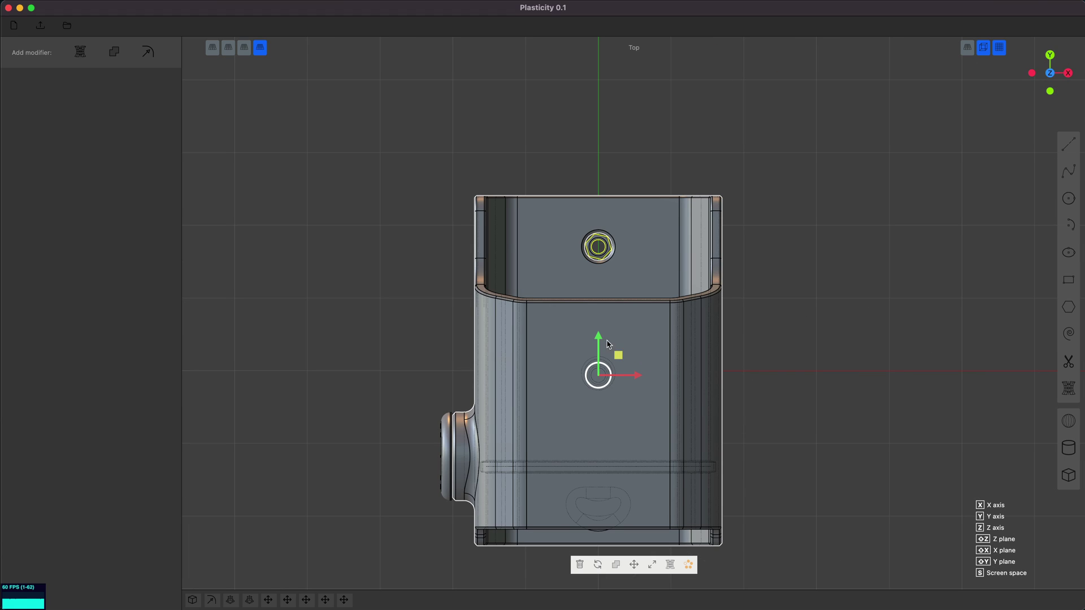
right_click(762, 407)
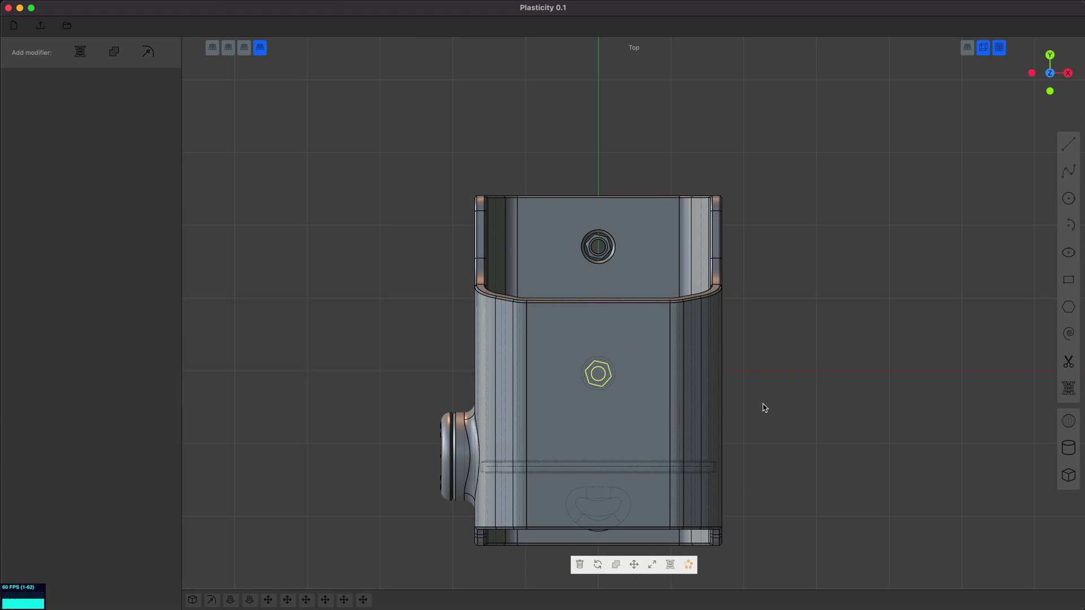
middle_drag(762, 407, 721, 417)
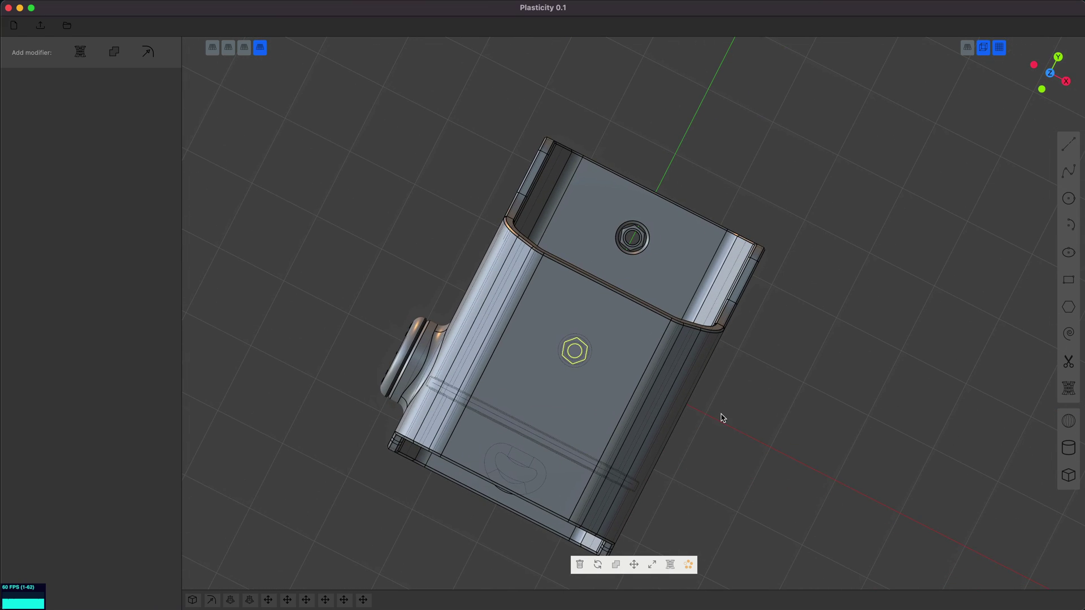
Rotate the copied nut about -36° around the vertical axis and deselect it
key(r)
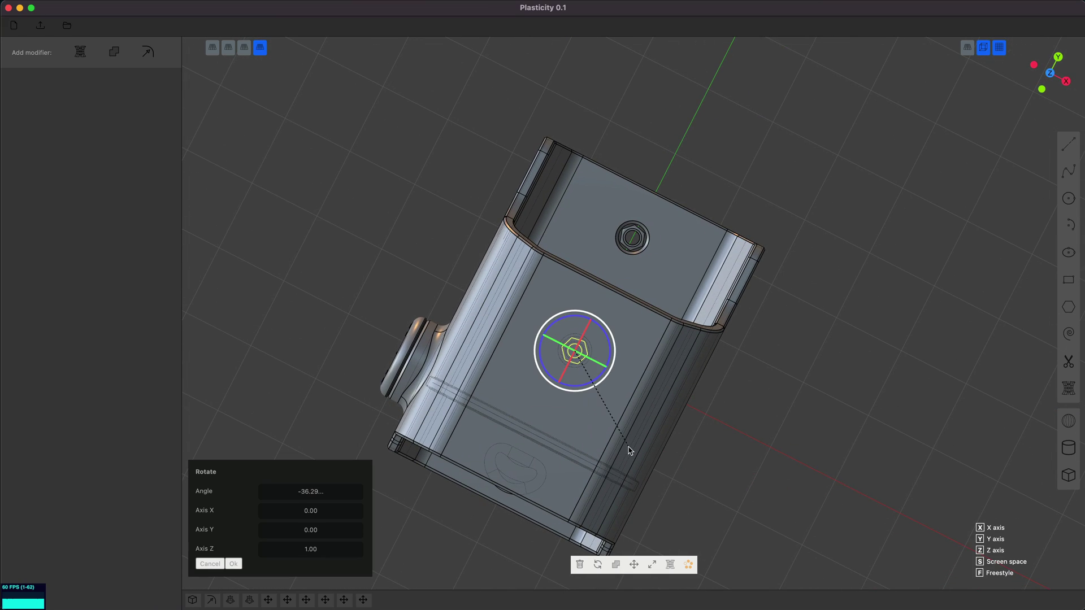
click(630, 450)
middle_drag(852, 484, 648, 416)
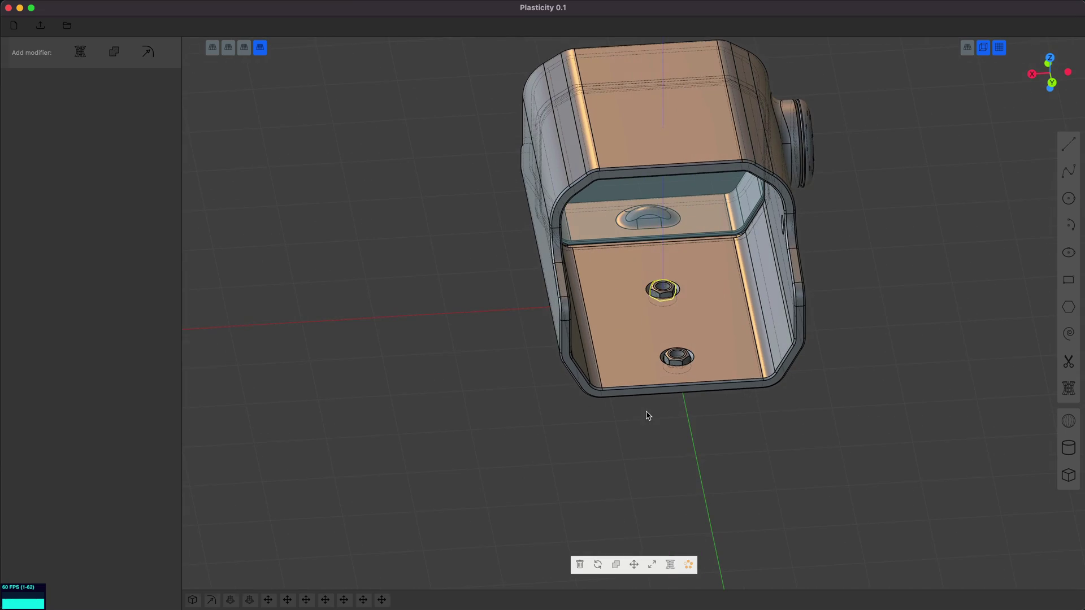
click(648, 416)
middle_drag(818, 443, 724, 446)
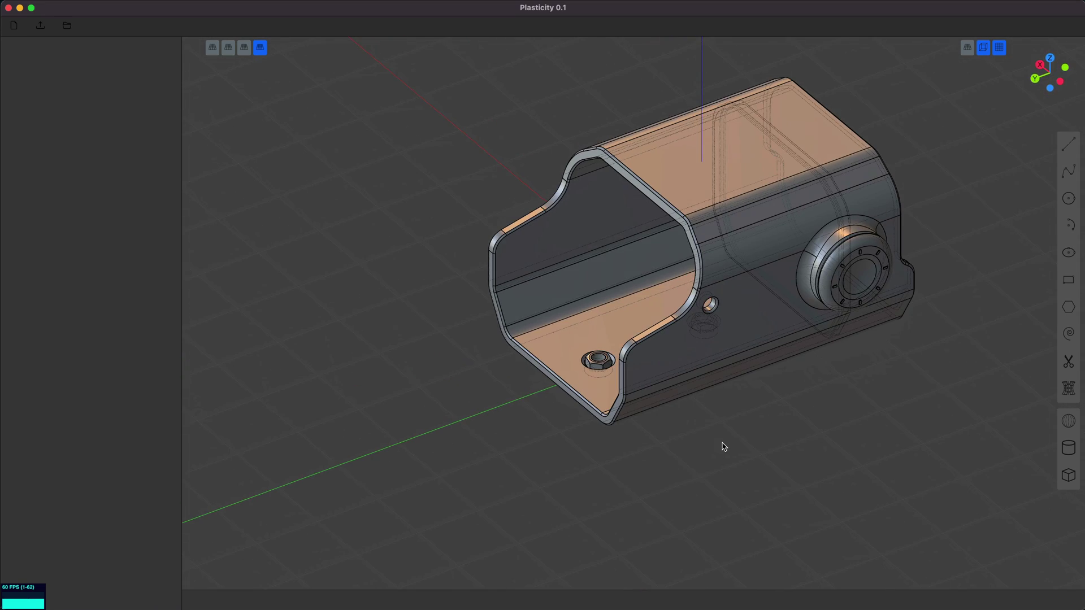